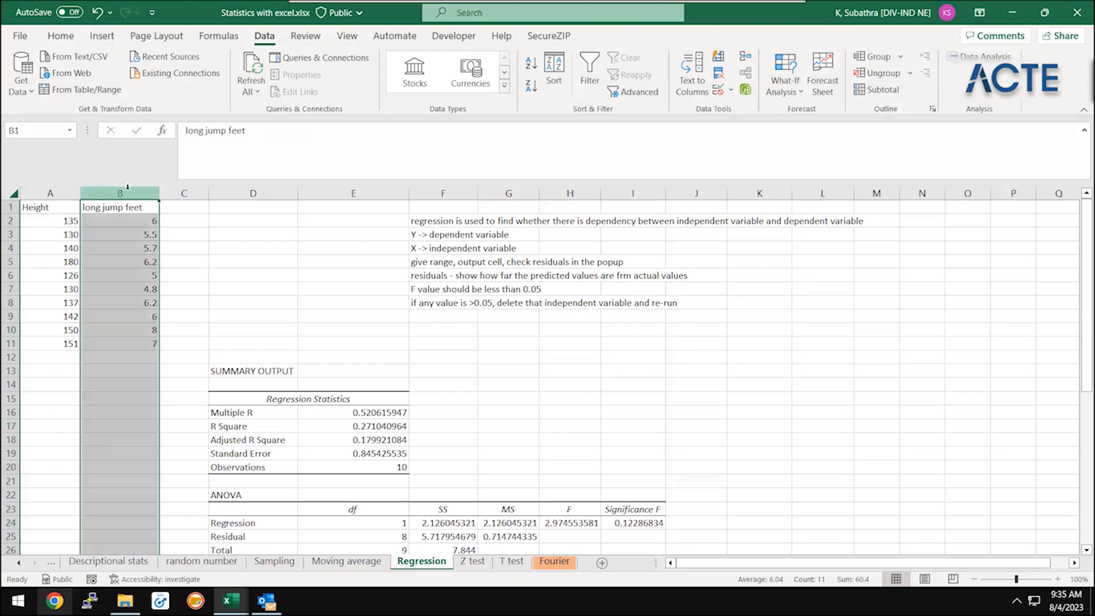
Add the note "range -1 to +1" in F16, beside the Multiple R value of the regression statistics
{"action": "left_click", "coordinate": [376, 246]}
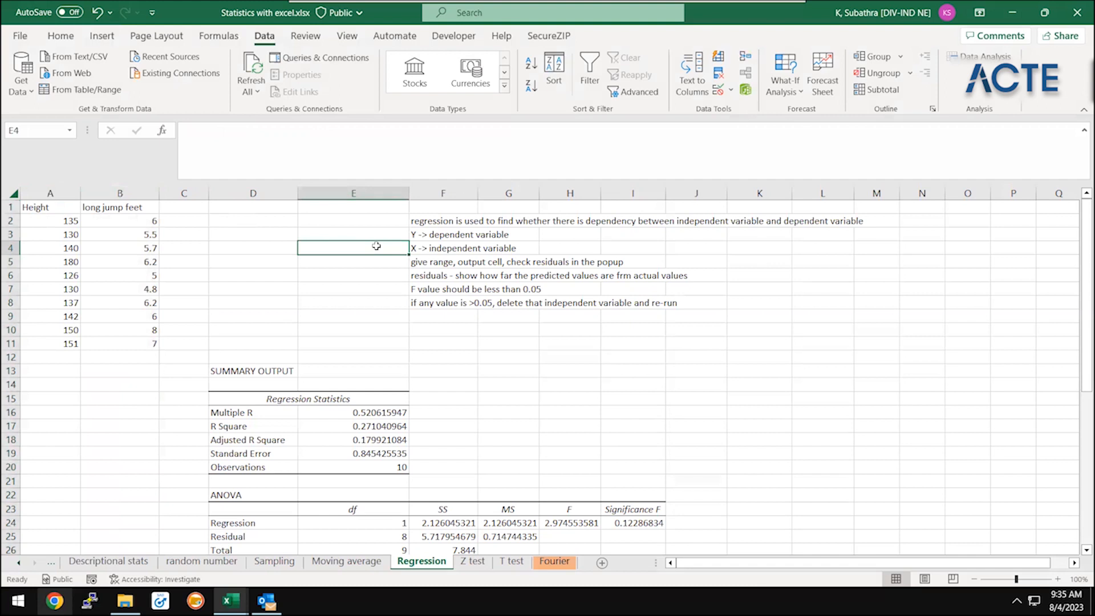
{"action": "left_click", "coordinate": [364, 423]}
{"action": "key", "text": "Up"}
{"action": "key", "text": "Right"}
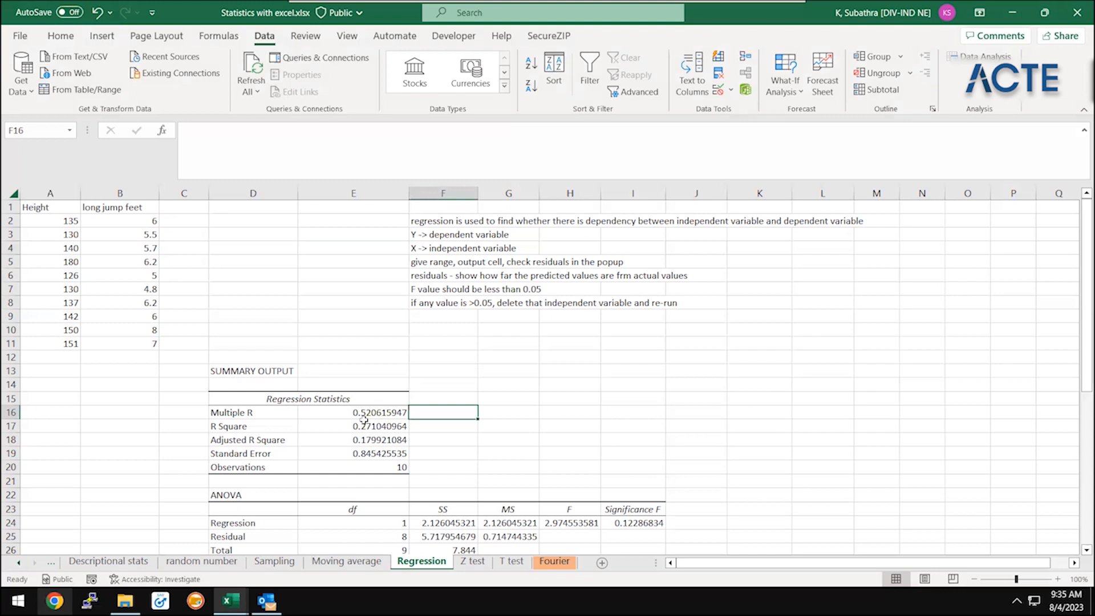
{"action": "type", "text": "1"}
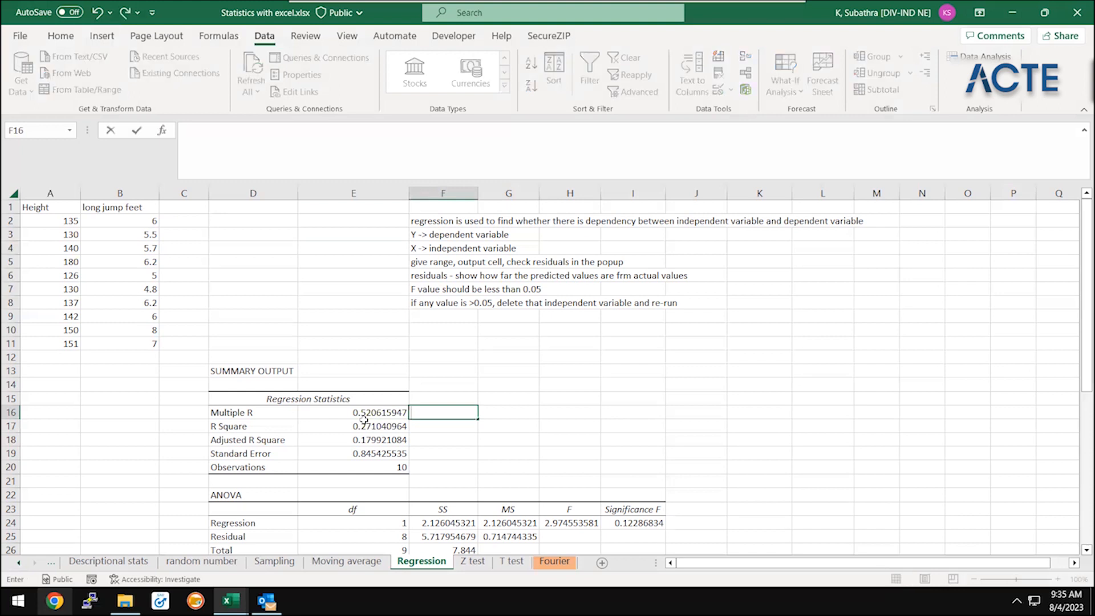
{"action": "type", "text": "0"}
{"action": "key", "text": "BackSpace"}
{"action": "type", "text": "range -1 to +1"}
{"action": "key", "text": "Return"}
{"action": "type", "text": "+1"}
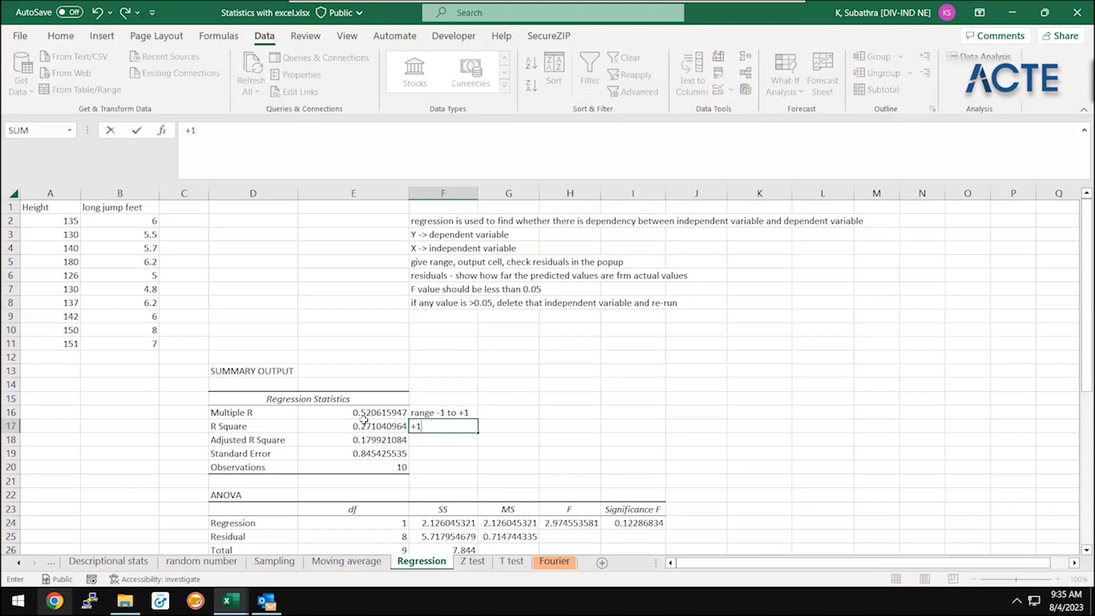
{"action": "key", "text": "BackSpace"}
{"action": "key", "text": "BackSpace"}
{"action": "key", "text": "Right"}
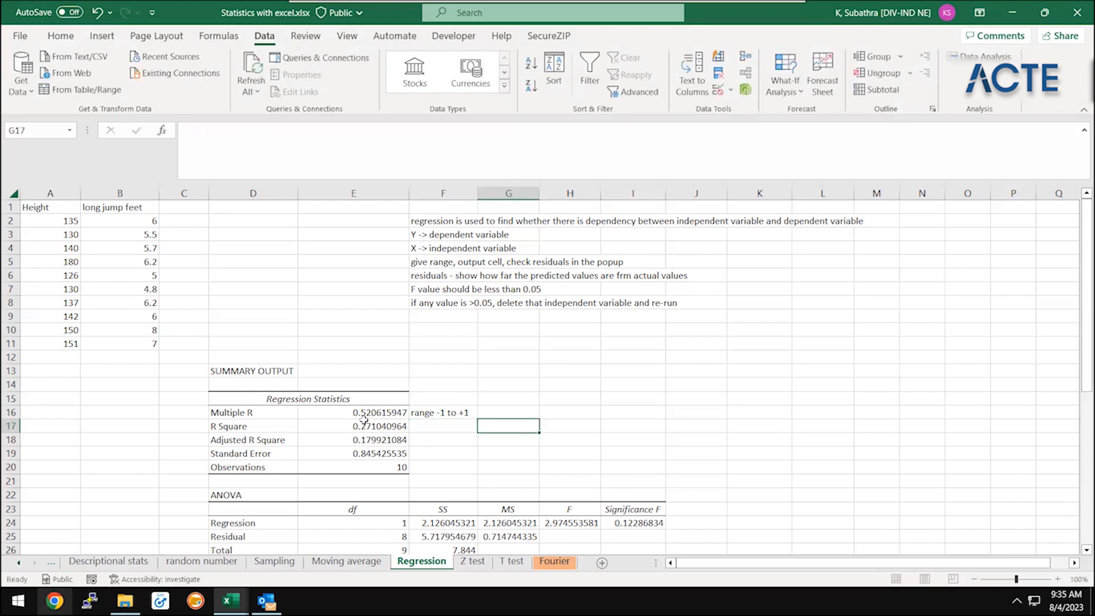
{"action": "key", "text": "Up"}
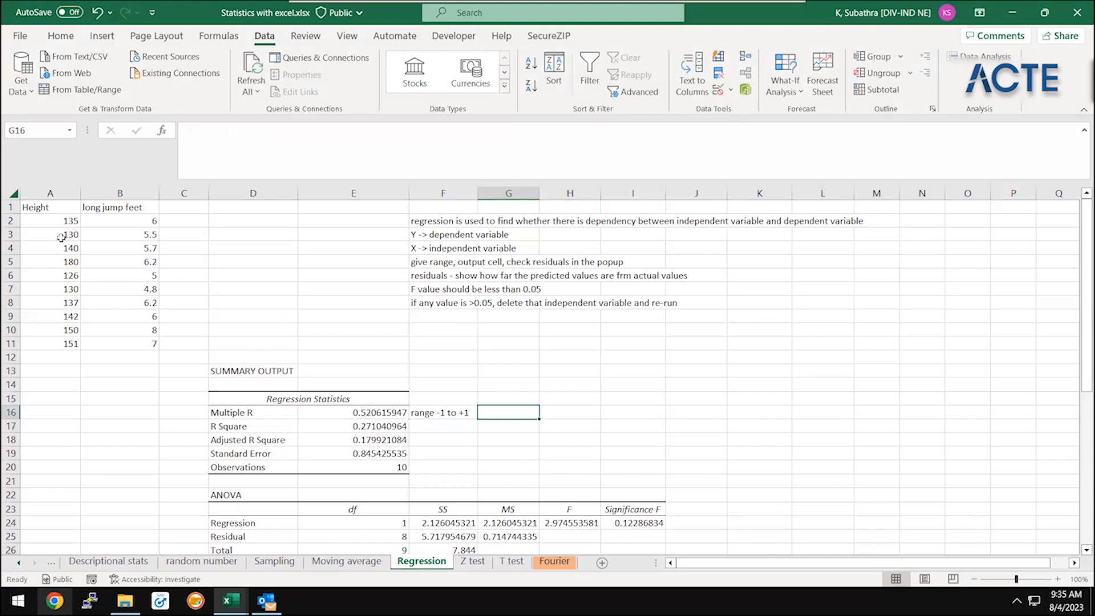
Clear the contents of the old regression output that starts at D13, including the note beside Multiple R
{"action": "left_click_drag", "start_coordinate": [138, 207], "coordinate": [142, 414]}
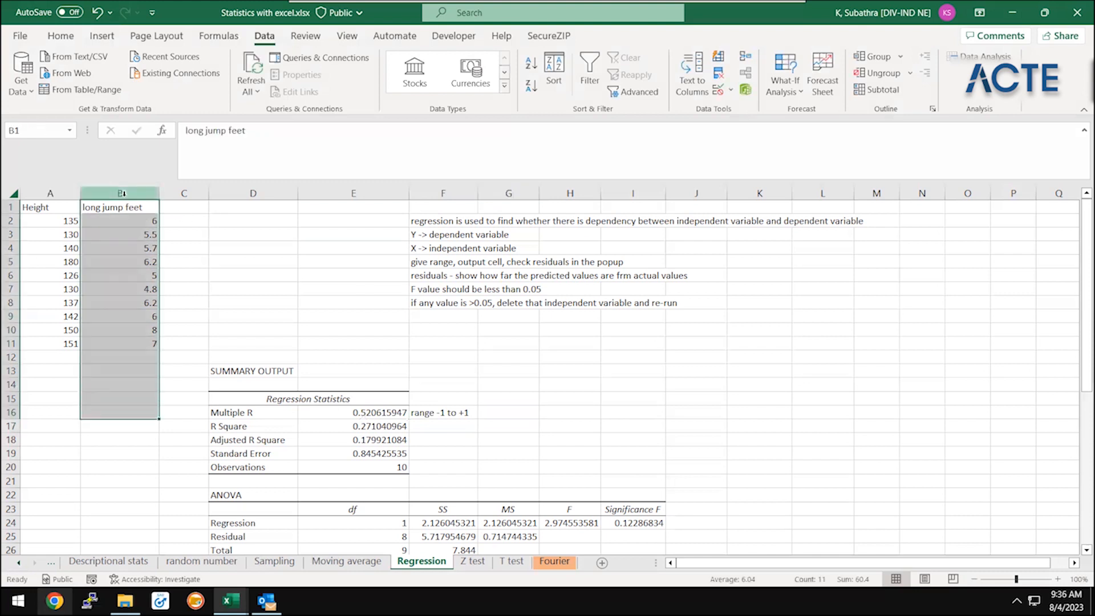
{"action": "left_click", "coordinate": [28, 204]}
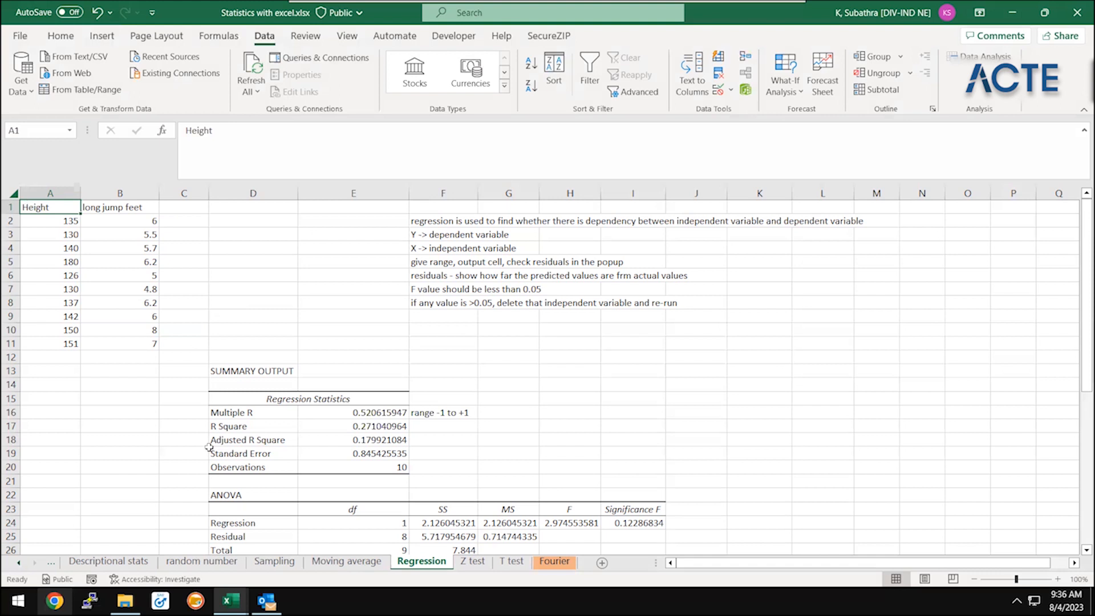
{"action": "left_click_drag", "start_coordinate": [240, 370], "coordinate": [570, 500]}
{"action": "left_click_drag", "start_coordinate": [844, 528], "coordinate": [850, 530]}
{"action": "key", "text": "Delete"}
{"action": "key", "text": "Up"}
{"action": "key", "text": "Down"}
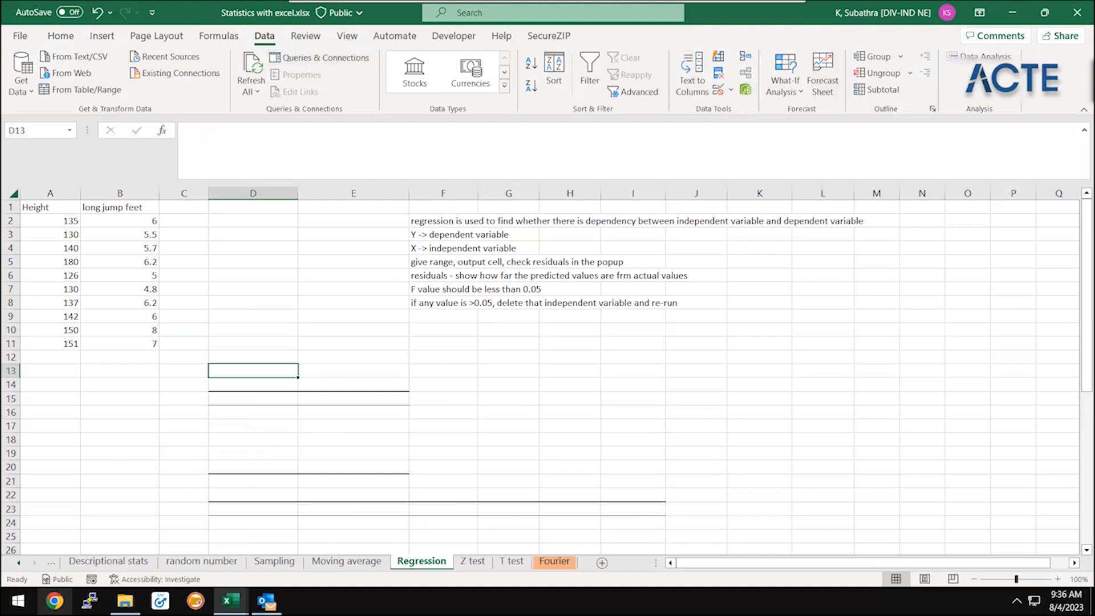
{"action": "left_click", "coordinate": [983, 57]}
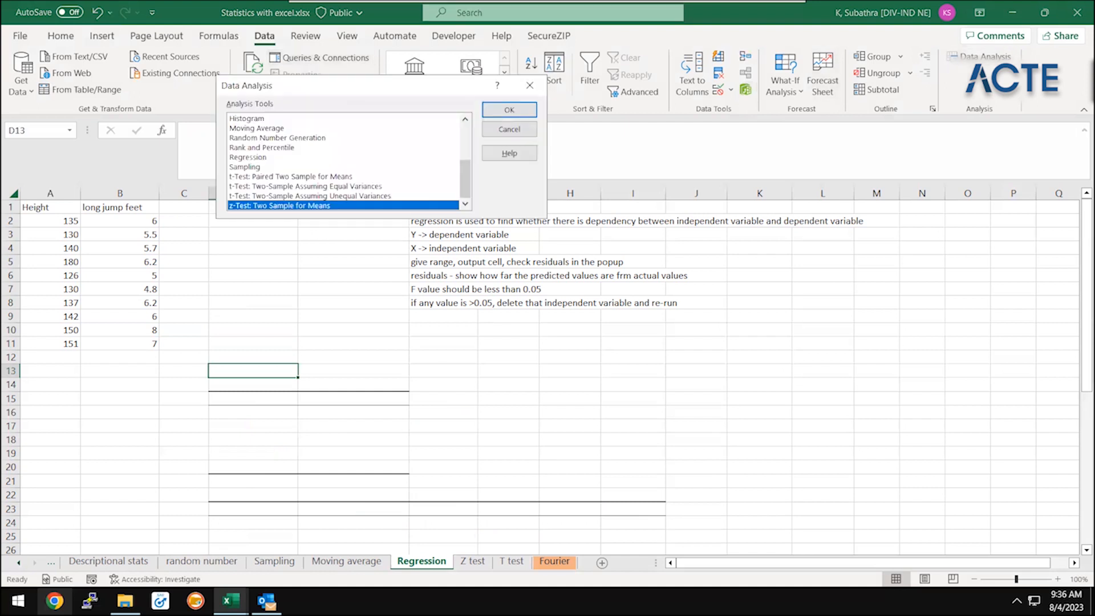
{"action": "left_click", "coordinate": [264, 156]}
{"action": "left_click", "coordinate": [513, 113]}
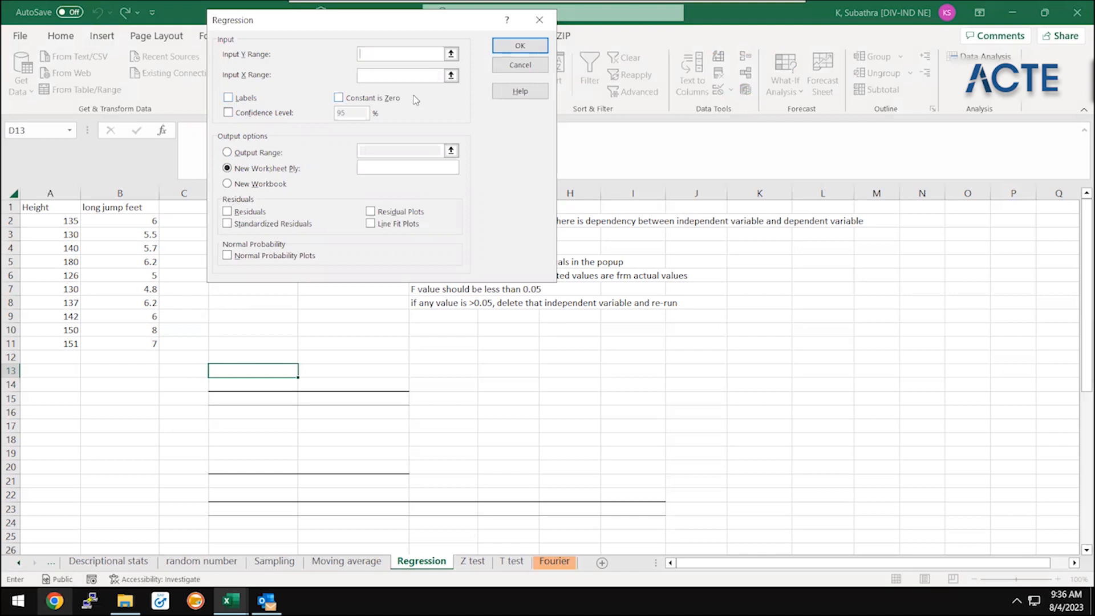
{"action": "left_click", "coordinate": [451, 54]}
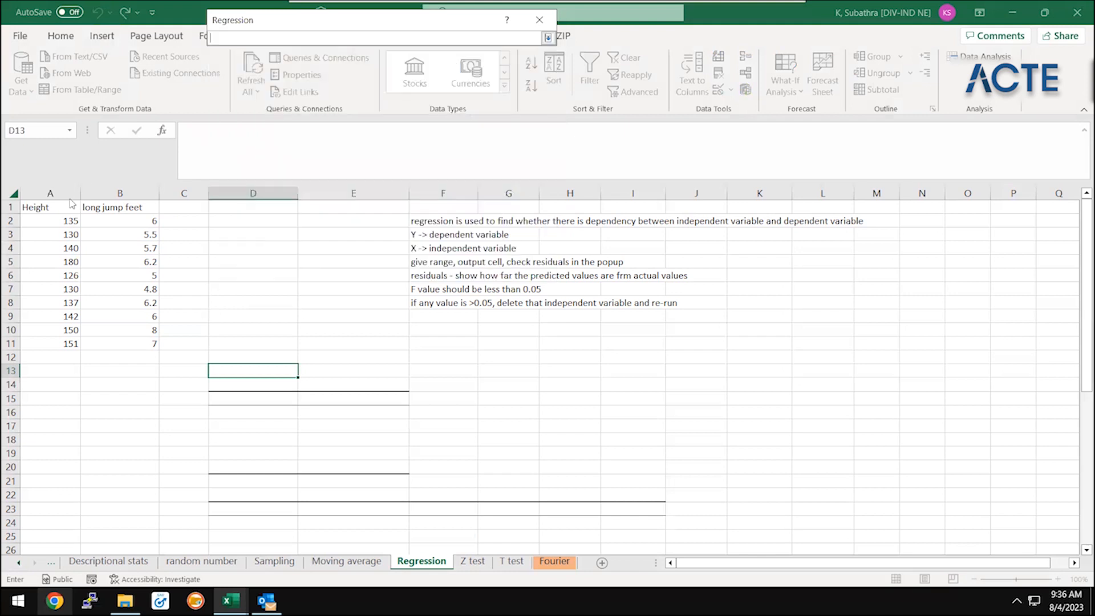
{"action": "left_click", "coordinate": [61, 215]}
{"action": "left_click_drag", "start_coordinate": [61, 210], "coordinate": [63, 343]}
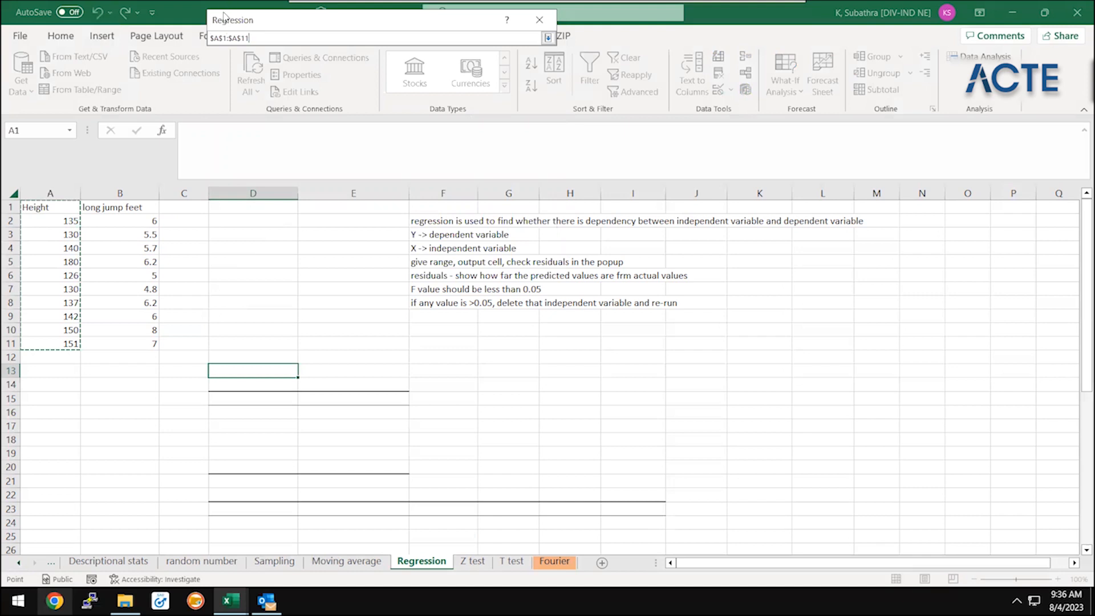
{"action": "left_click_drag", "start_coordinate": [226, 20], "coordinate": [215, 134]}
{"action": "left_click", "coordinate": [537, 152]}
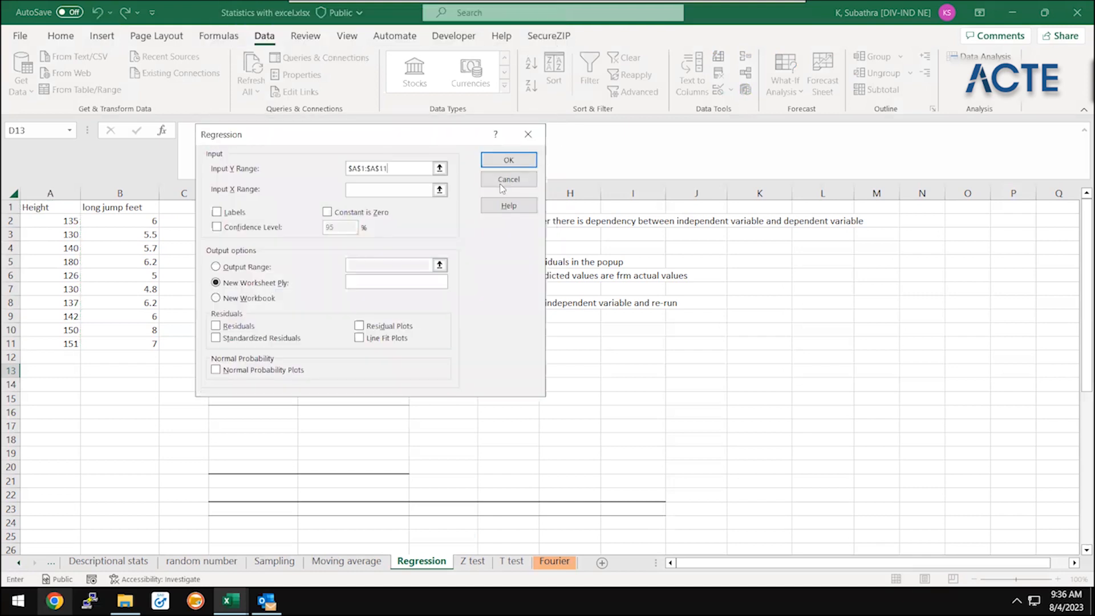
{"action": "left_click", "coordinate": [439, 189]}
{"action": "left_click", "coordinate": [117, 191]}
{"action": "left_click", "coordinate": [121, 205]}
{"action": "key", "text": "ctrl+shift+Down"}
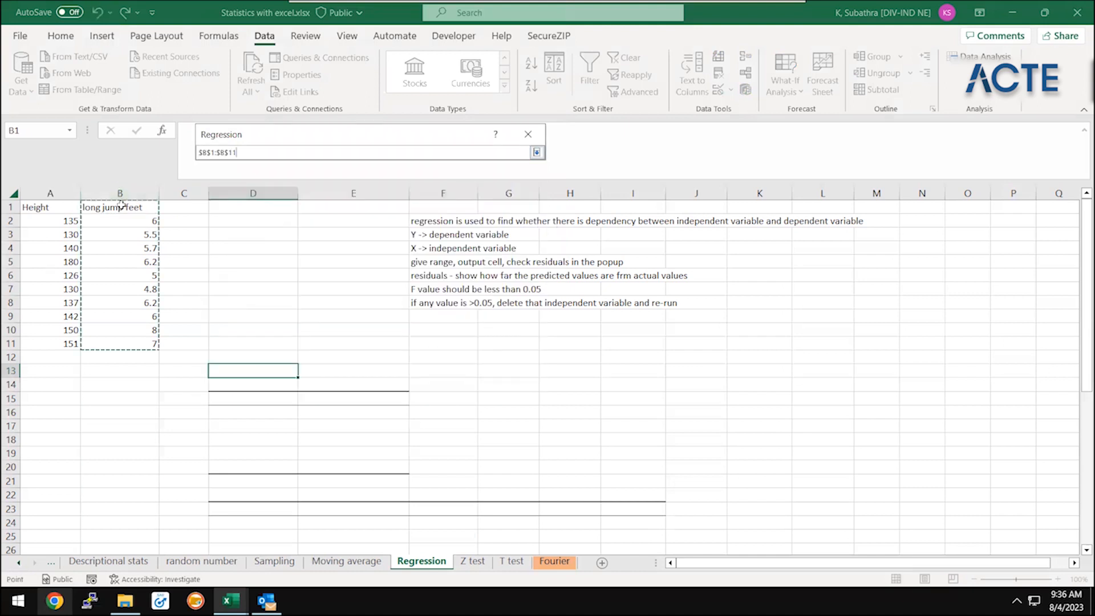
{"action": "left_click", "coordinate": [537, 153]}
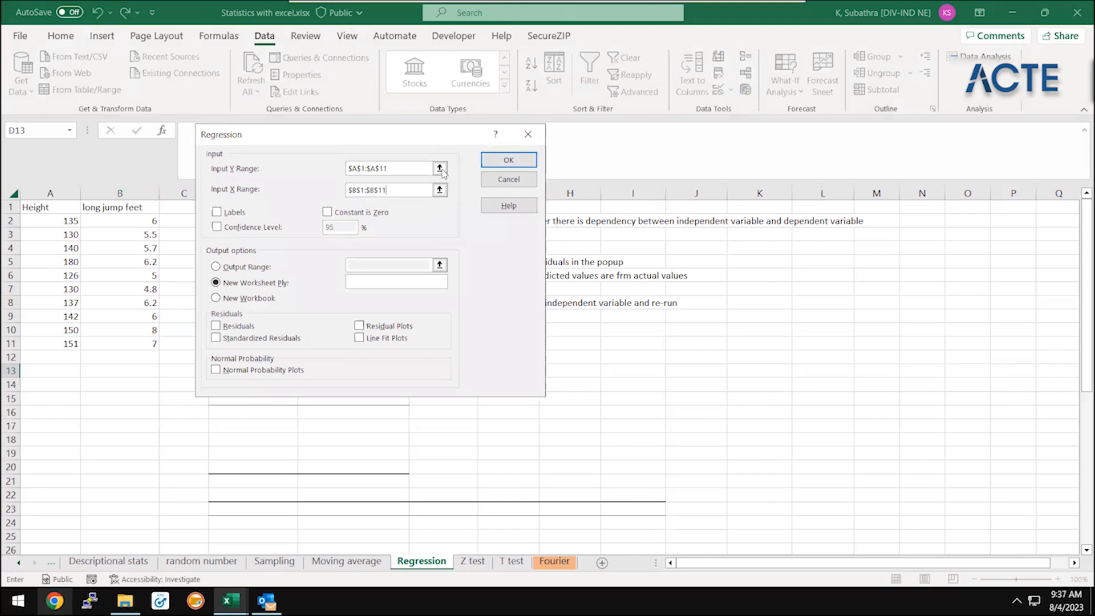
{"action": "left_click", "coordinate": [520, 181]}
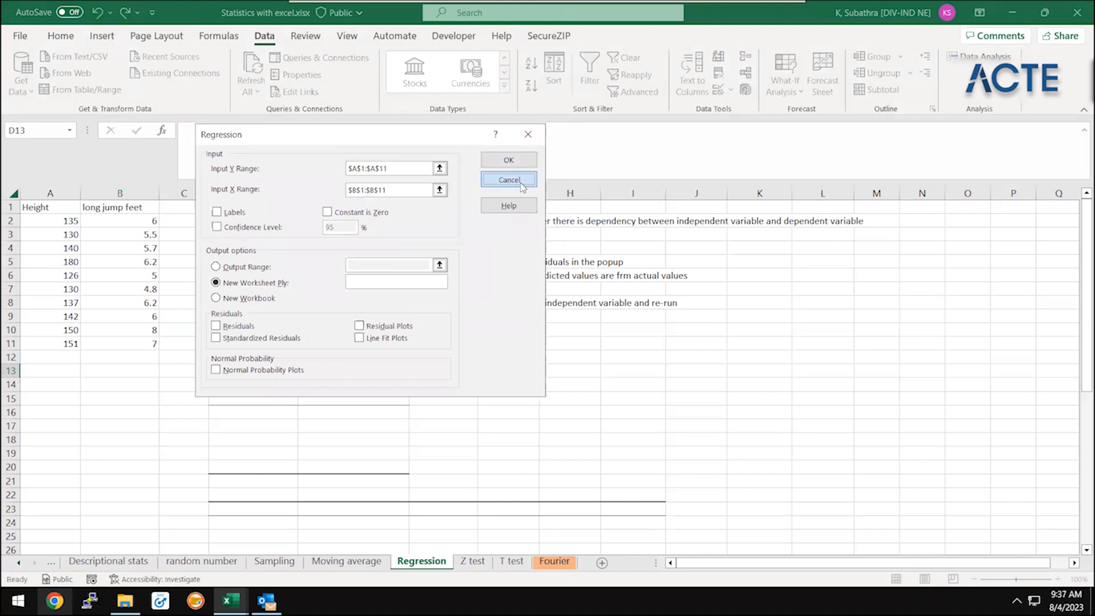
Start a Regression analysis with the long jump feet column, B1:B11, as the input Y range
{"action": "left_click_drag", "start_coordinate": [355, 207], "coordinate": [299, 345]}
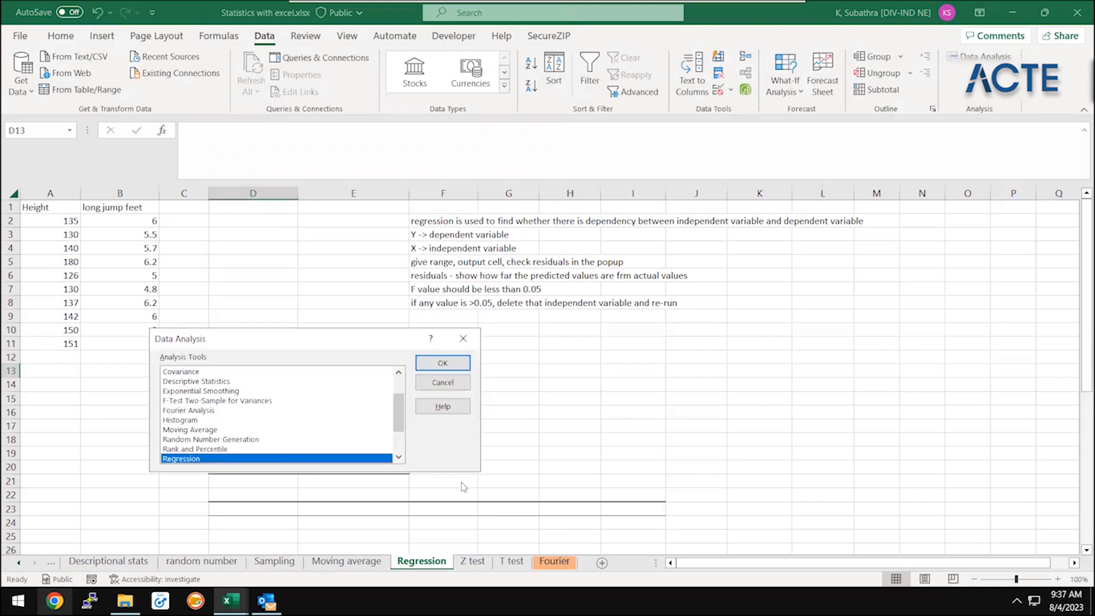
{"action": "left_click", "coordinate": [450, 371]}
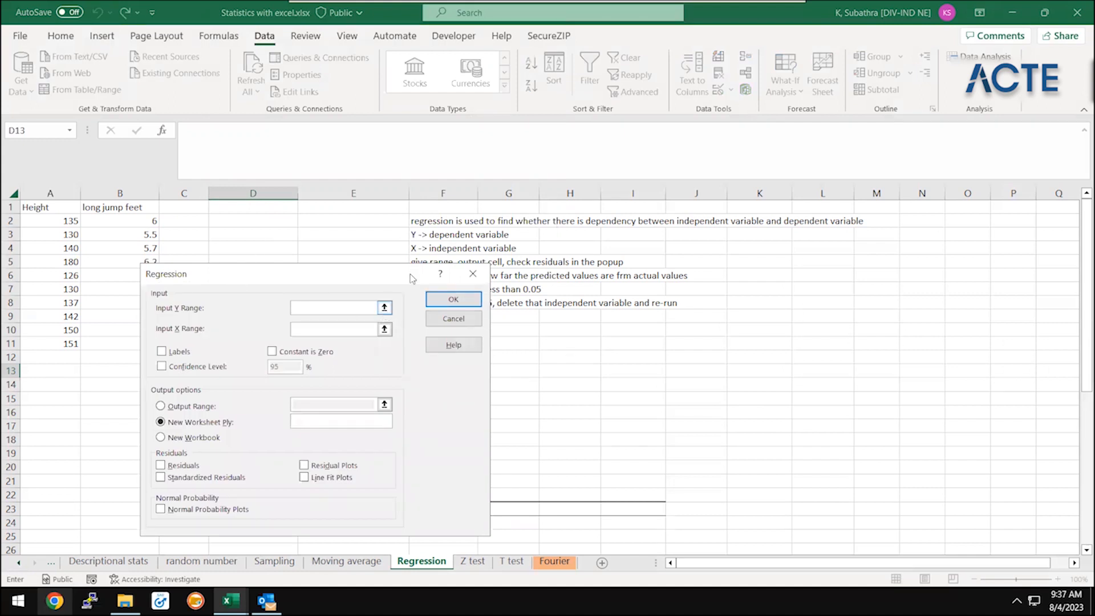
{"action": "left_click", "coordinate": [51, 218]}
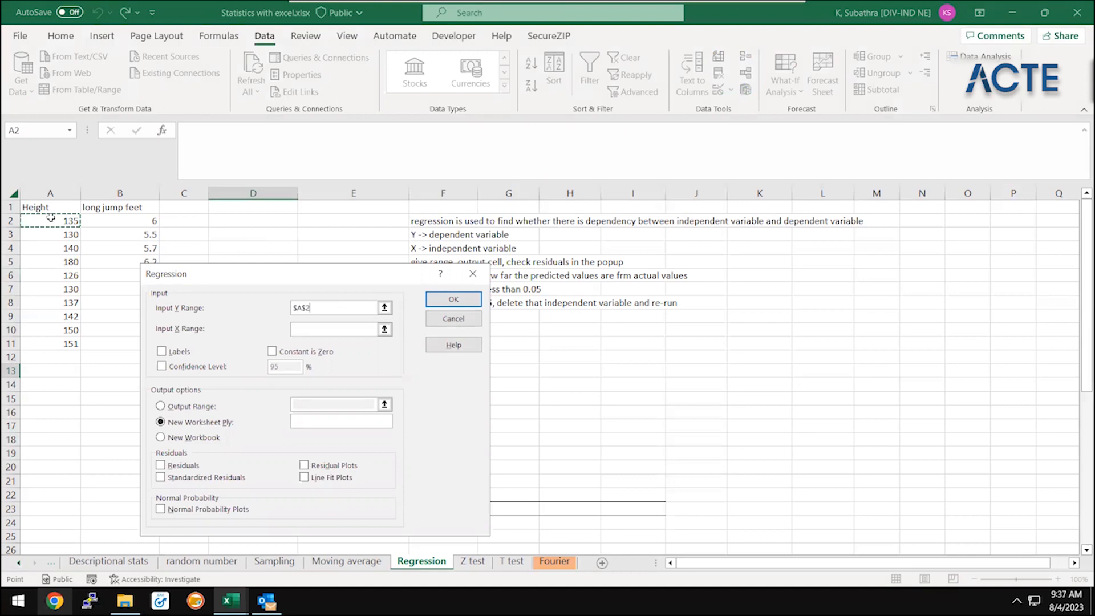
{"action": "left_click_drag", "start_coordinate": [114, 207], "coordinate": [119, 343]}
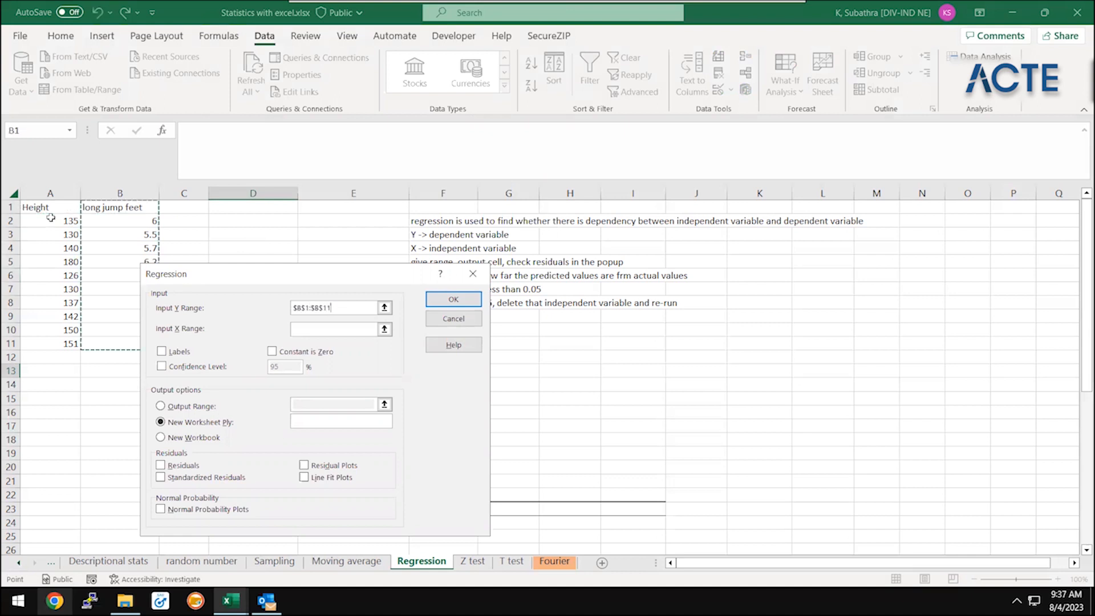
Set the regression's input X range to the Height column, A1:A11
{"action": "left_click", "coordinate": [384, 329]}
{"action": "left_click", "coordinate": [75, 218]}
{"action": "key", "text": "Up"}
{"action": "key", "text": "ctrl+shift+Down"}
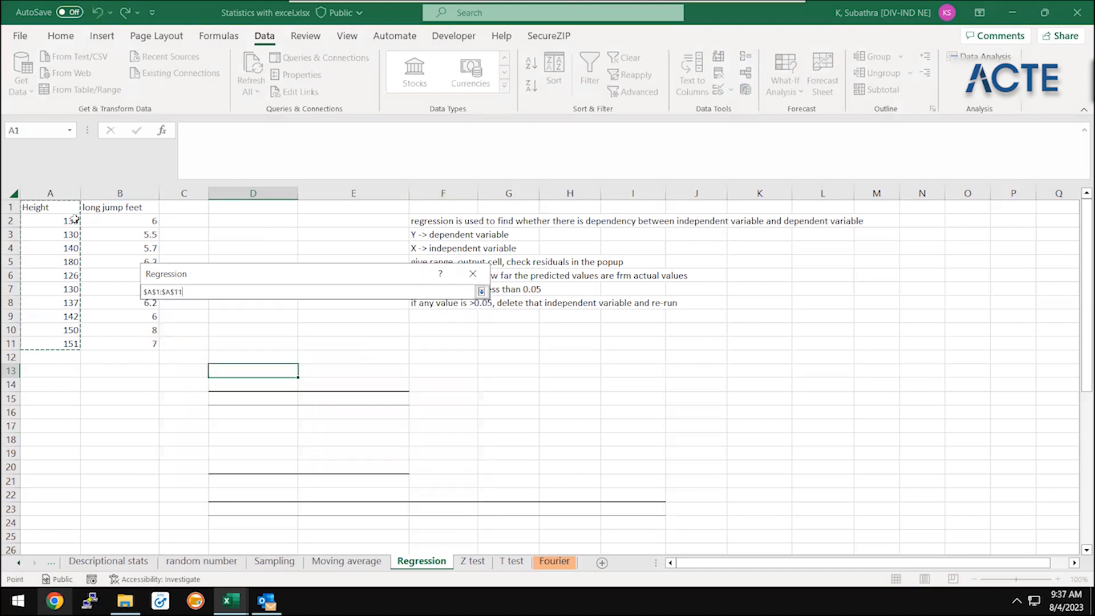
{"action": "left_click", "coordinate": [482, 292]}
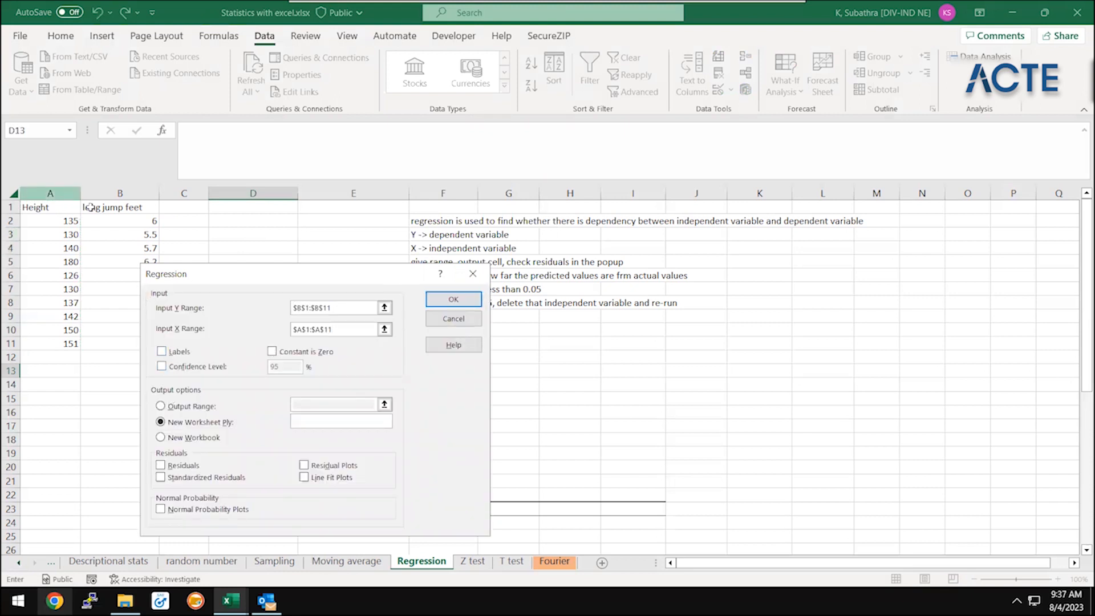
Enable labels, set the output range to cell D13 and run the regression
{"action": "left_click", "coordinate": [162, 351]}
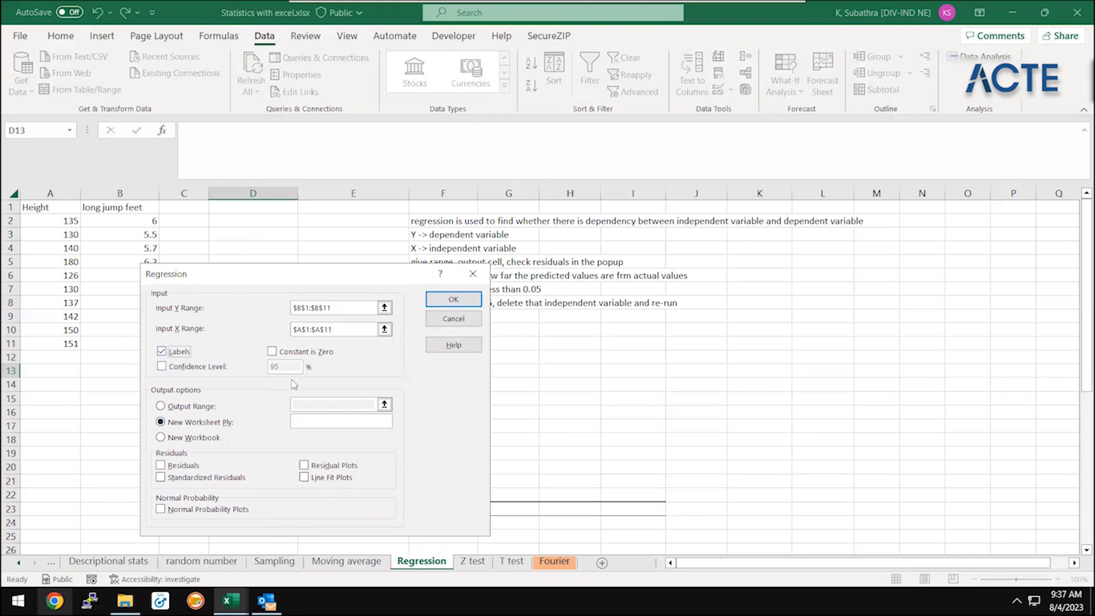
{"action": "left_click", "coordinate": [180, 410]}
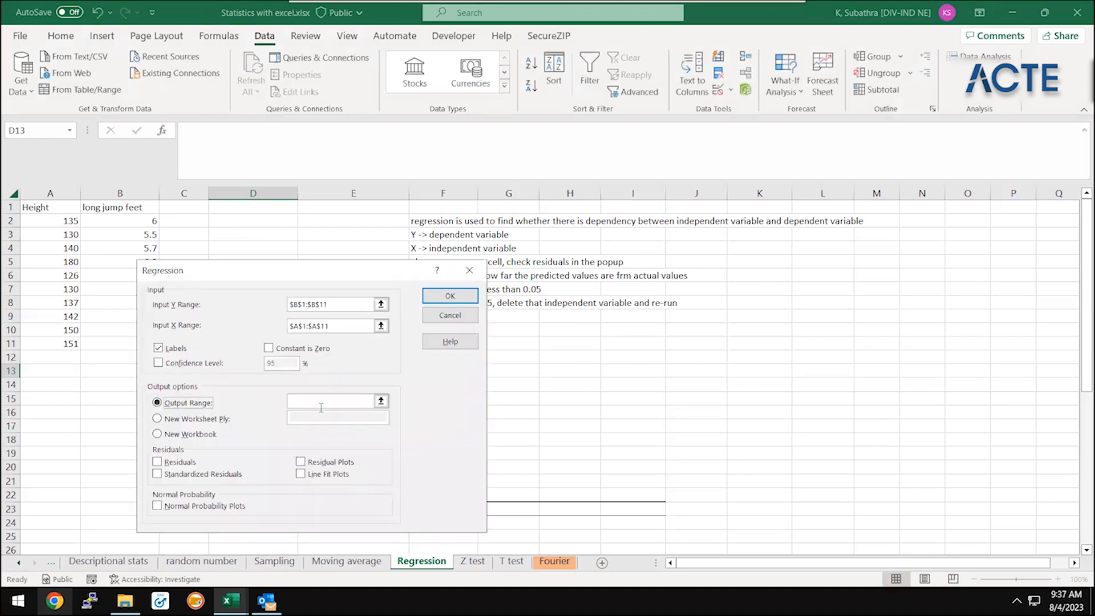
{"action": "left_click", "coordinate": [381, 401]}
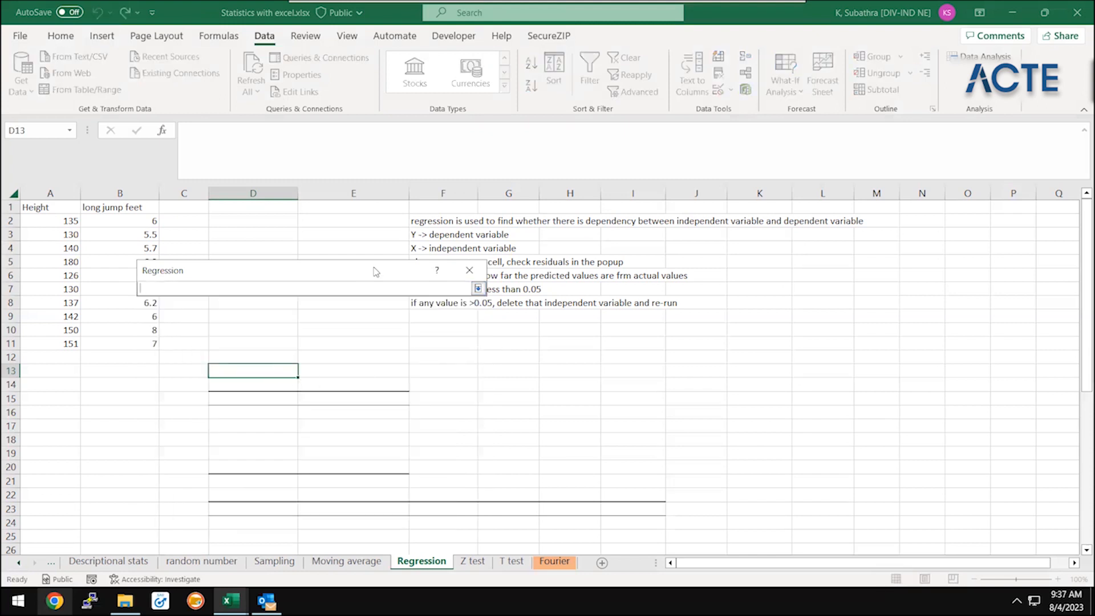
{"action": "left_click", "coordinate": [253, 375]}
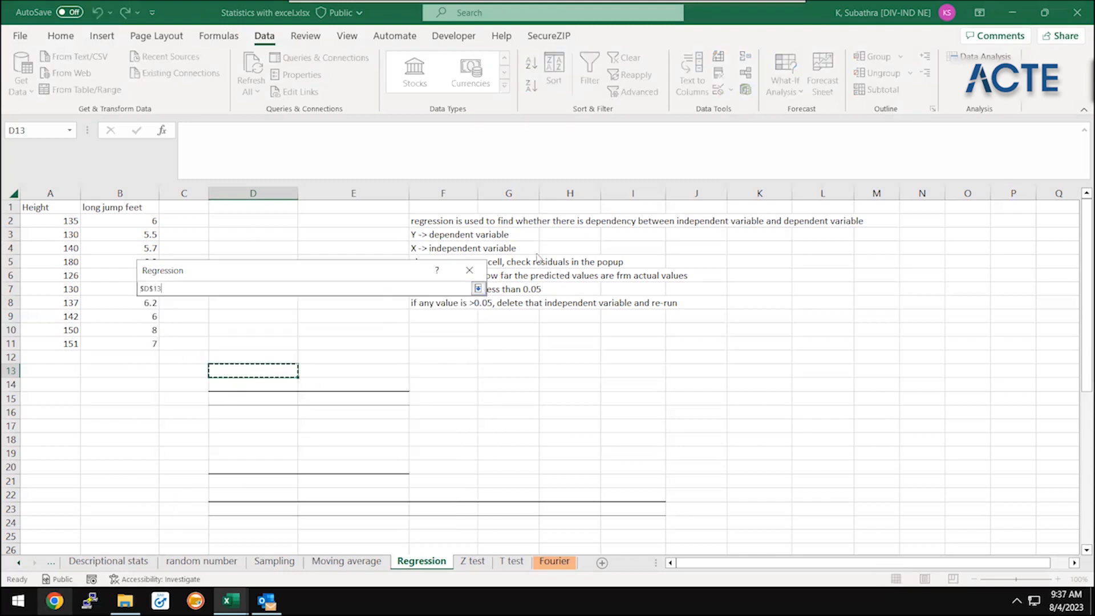
{"action": "left_click", "coordinate": [477, 289]}
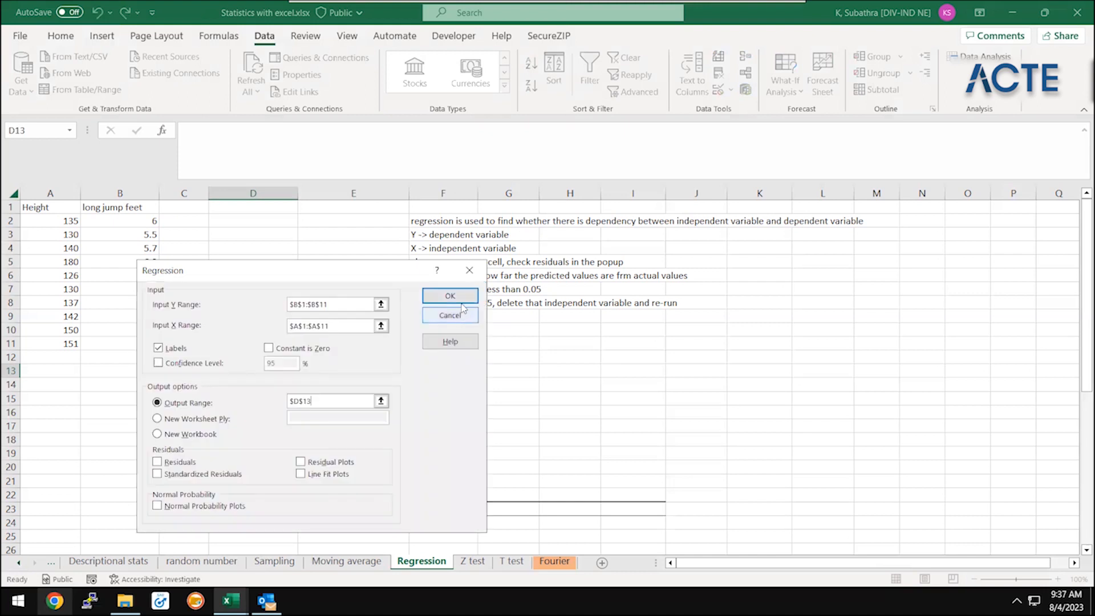
{"action": "left_click", "coordinate": [461, 303]}
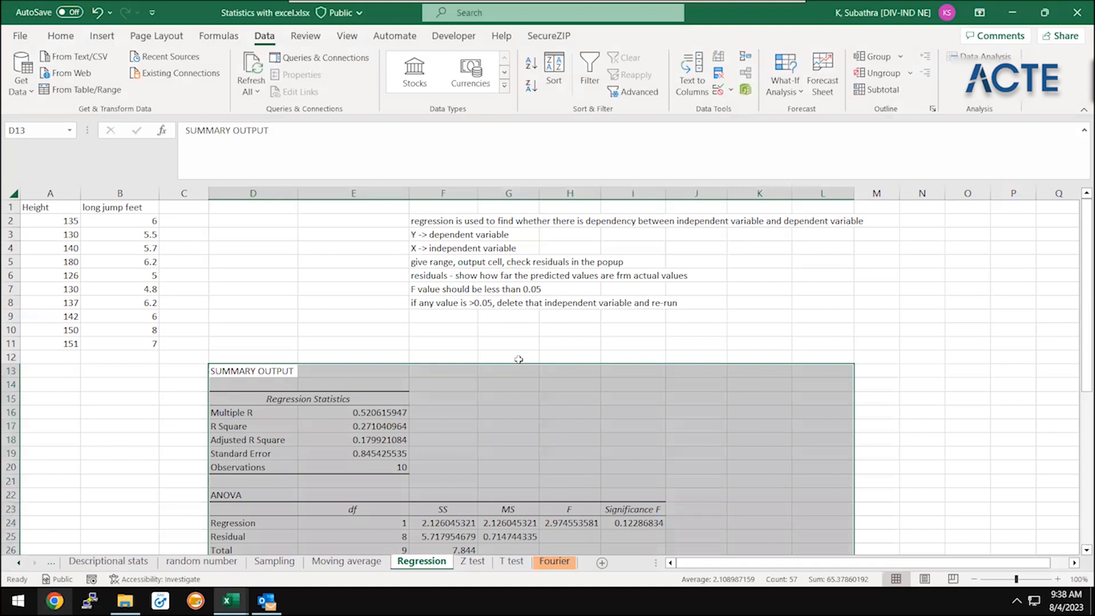
Look through the new regression summary output from its heading down to the coefficients table
{"action": "key", "text": "Down"}
{"action": "key", "text": "Down"}
{"action": "key", "text": "Down"}
{"action": "key", "text": "Down"}
{"action": "key", "text": "Down"}
{"action": "key", "text": "Down"}
{"action": "key", "text": "Down"}
{"action": "key", "text": "Down"}
{"action": "key", "text": "Down"}
{"action": "key", "text": "Down"}
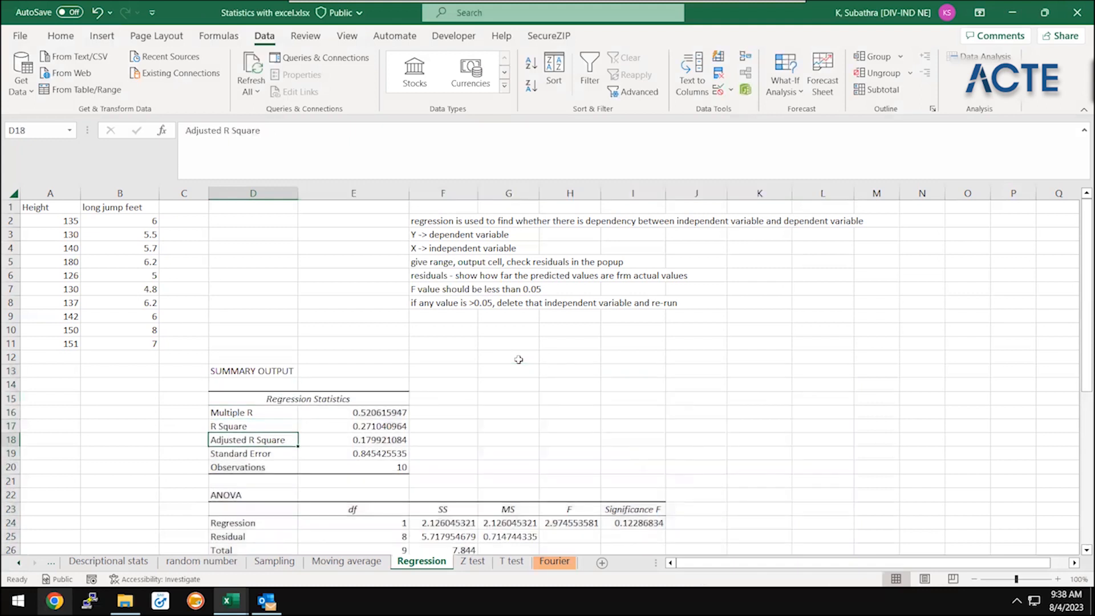
{"action": "key", "text": "Down"}
{"action": "key", "text": "Down"}
{"action": "key", "text": "Down"}
{"action": "key", "text": "Down"}
{"action": "key", "text": "Down"}
{"action": "key", "text": "Down"}
{"action": "key", "text": "Down"}
{"action": "key", "text": "Down"}
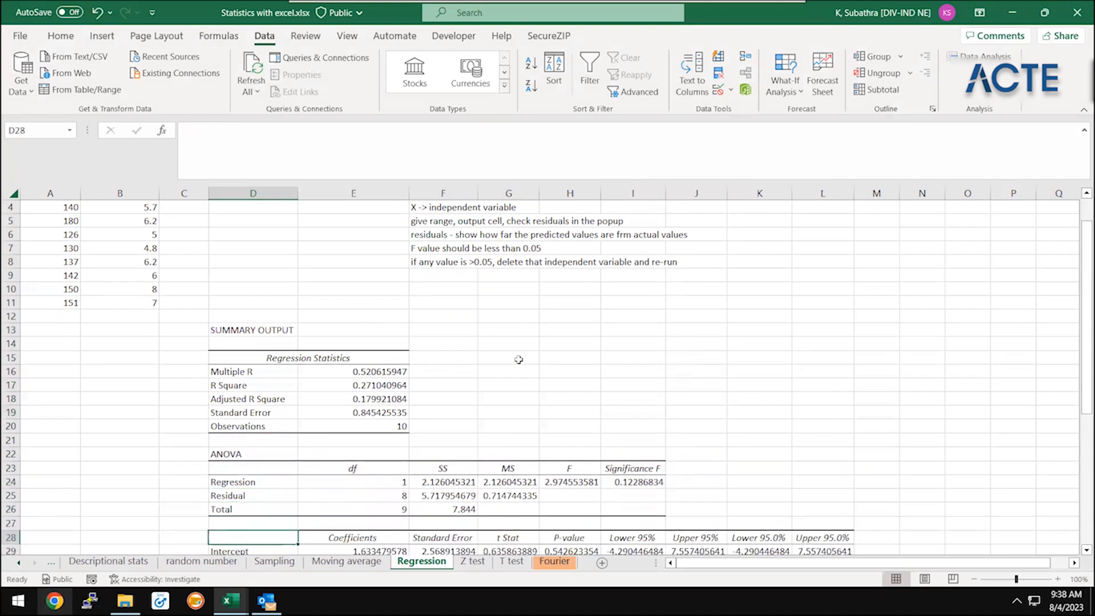
{"action": "key", "text": "Up"}
{"action": "key", "text": "Up"}
{"action": "key", "text": "Up"}
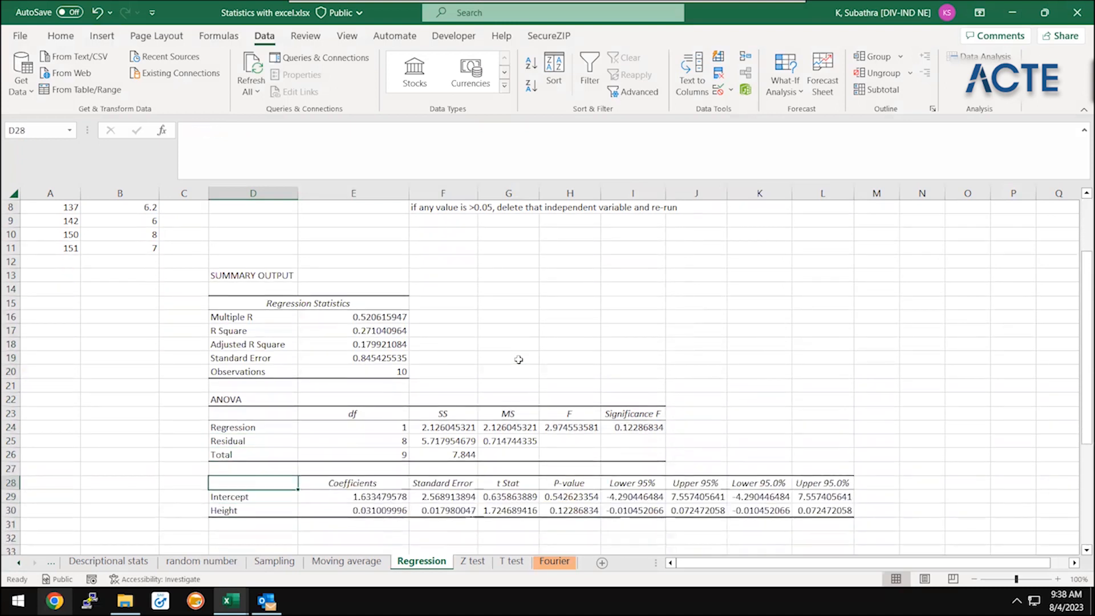
{"action": "key", "text": "shift+Right"}
{"action": "key", "text": "shift+Down"}
{"action": "key", "text": "shift+Right"}
{"action": "key", "text": "shift+Right"}
{"action": "key", "text": "shift+Right"}
{"action": "key", "text": "shift+Right"}
{"action": "key", "text": "shift+Right"}
{"action": "key", "text": "shift+Right"}
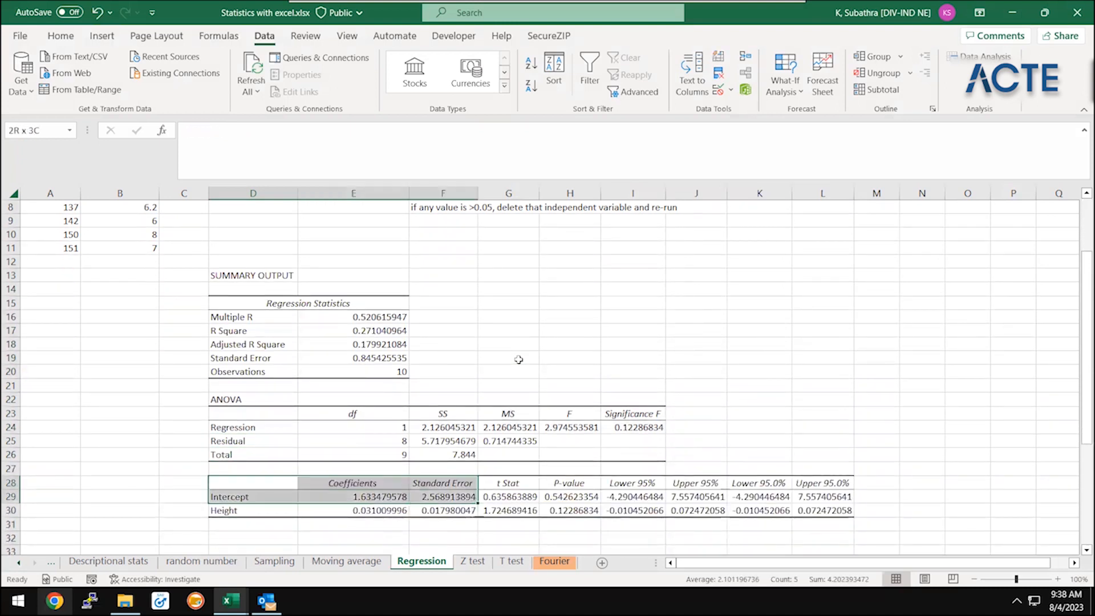
Examine the Coefficients column and the ANOVA table above it in the regression output
{"action": "key", "text": "Right"}
{"action": "key", "text": "Down"}
{"action": "key", "text": "Down"}
{"action": "key", "text": "Up"}
{"action": "key", "text": "Up"}
{"action": "key", "text": "Up"}
{"action": "key", "text": "Down"}
{"action": "key", "text": "Down"}
Select the Regression Statistics block, D15:E20, to examine its figures
{"action": "key", "text": "Up"}
{"action": "key", "text": "Up"}
{"action": "key", "text": "Up"}
{"action": "key", "text": "Up"}
{"action": "key", "text": "Up"}
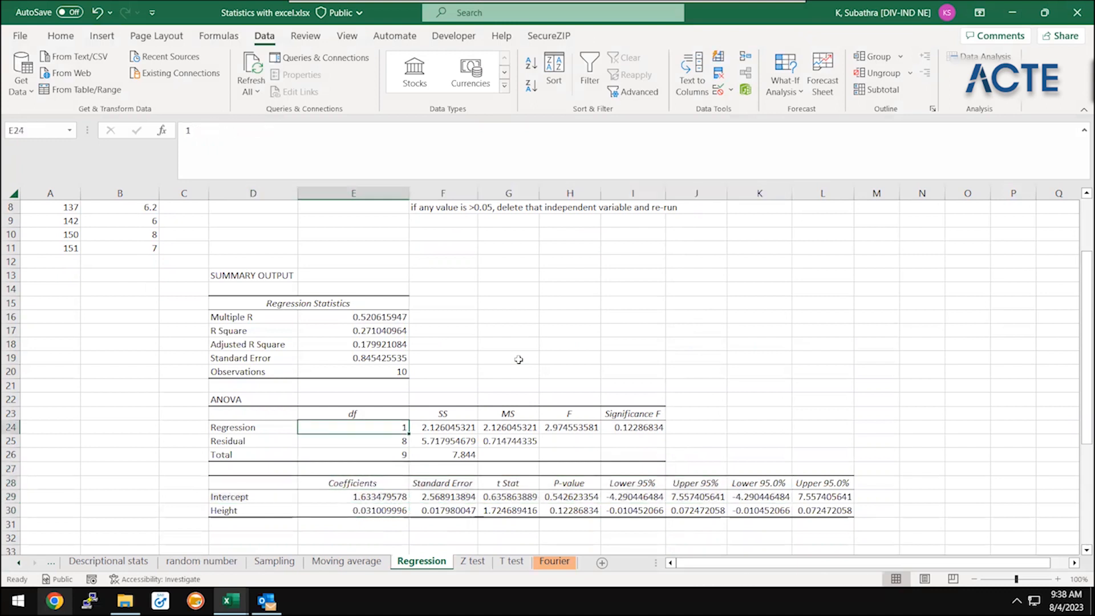
{"action": "key", "text": "Up"}
{"action": "key", "text": "Left"}
{"action": "key", "text": "Up"}
{"action": "key", "text": "Up"}
{"action": "key", "text": "Up"}
{"action": "key", "text": "Up"}
{"action": "key", "text": "Up"}
{"action": "key", "text": "Up"}
{"action": "key", "text": "Up"}
{"action": "key", "text": "Up"}
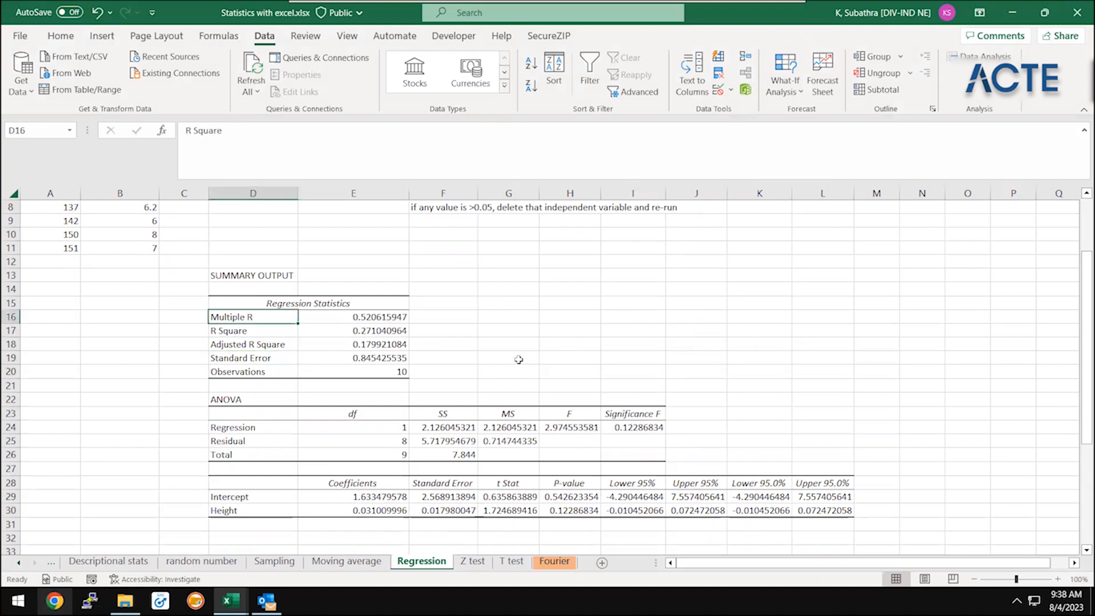
{"action": "key", "text": "shift+Right"}
{"action": "key", "text": "shift+Down"}
{"action": "key", "text": "shift+Down"}
{"action": "key", "text": "shift+Down"}
{"action": "key", "text": "shift+Down"}
{"action": "key", "text": "shift+Down"}
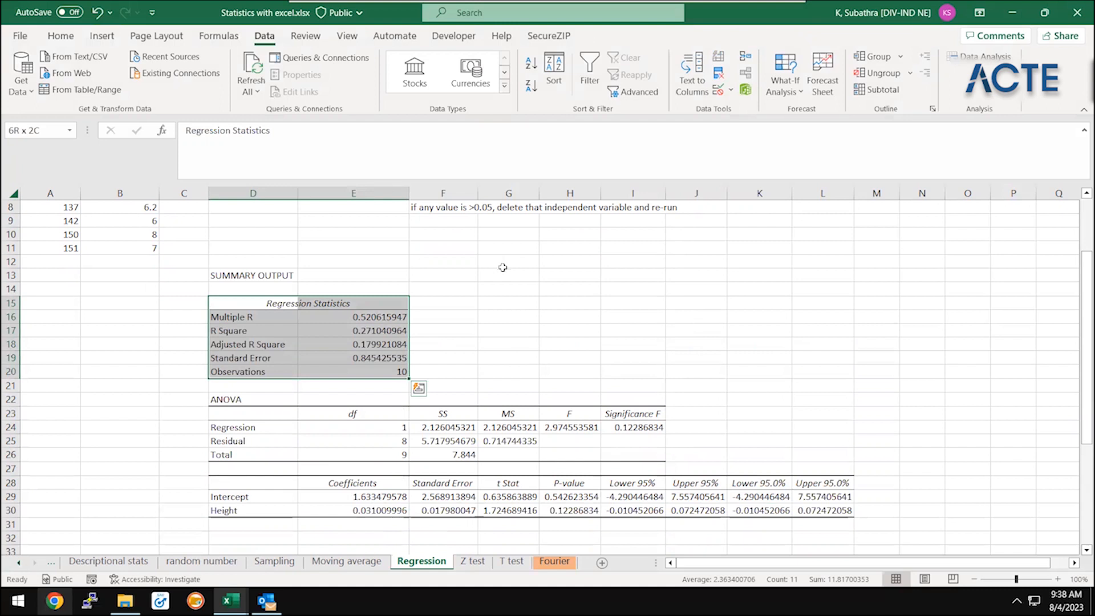
Enter the note "correlation coefficien" in cell A17 beside the regression statistics
{"action": "left_click", "coordinate": [58, 326]}
{"action": "type", "text": "co"}
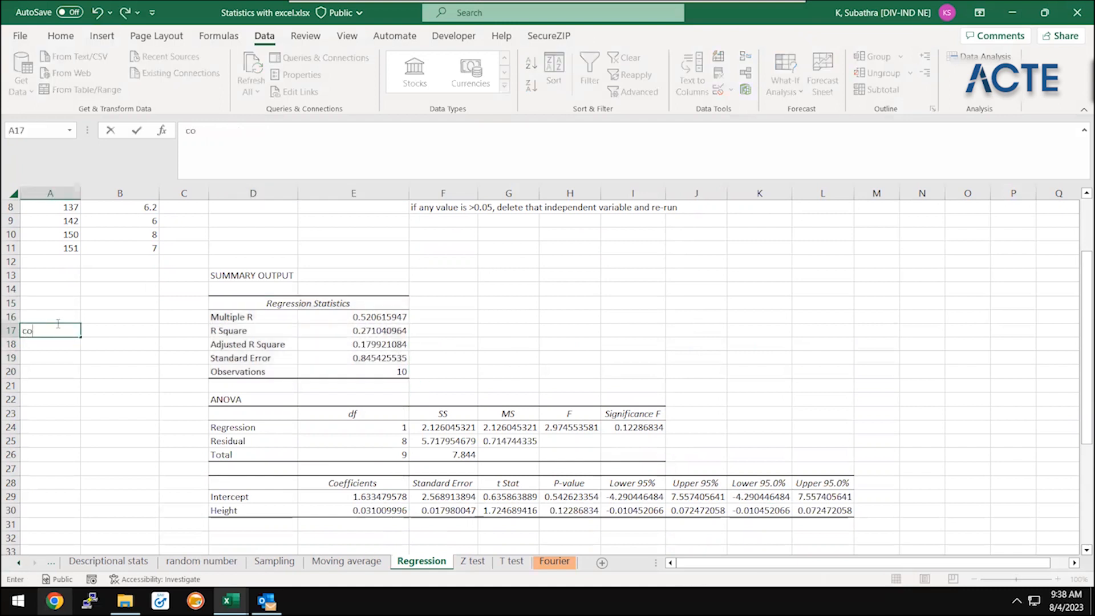
{"action": "type", "text": "rrelation coefficien"}
{"action": "key", "text": "Return"}
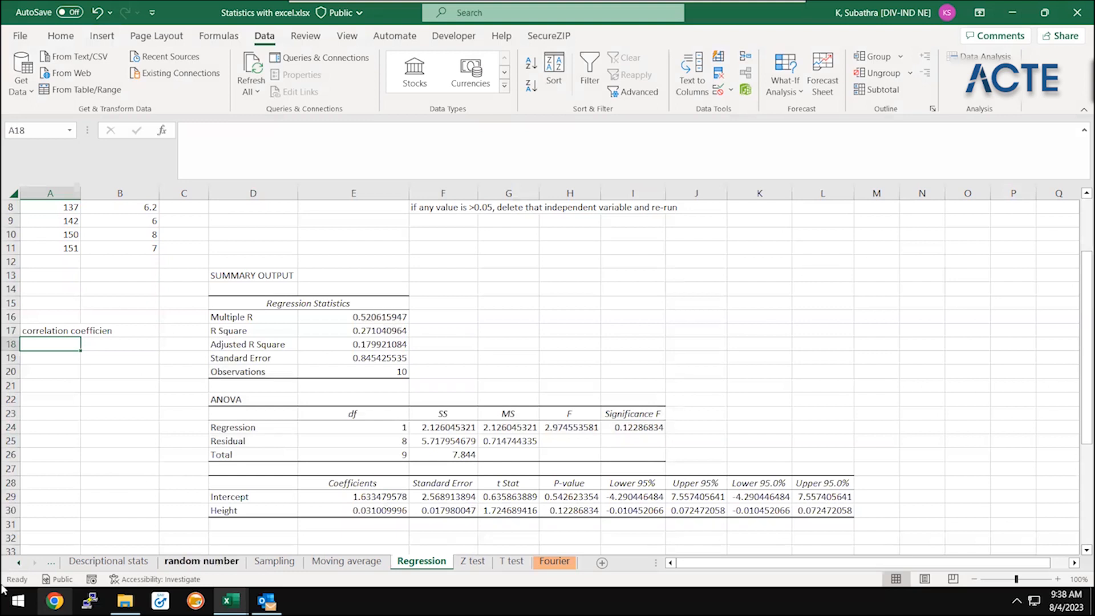
Open the correlation sheet and go to its Correlation heading in A1
{"action": "left_click", "coordinate": [19, 563]}
{"action": "left_click", "coordinate": [19, 563]}
{"action": "left_click", "coordinate": [19, 563]}
{"action": "left_click", "coordinate": [19, 563]}
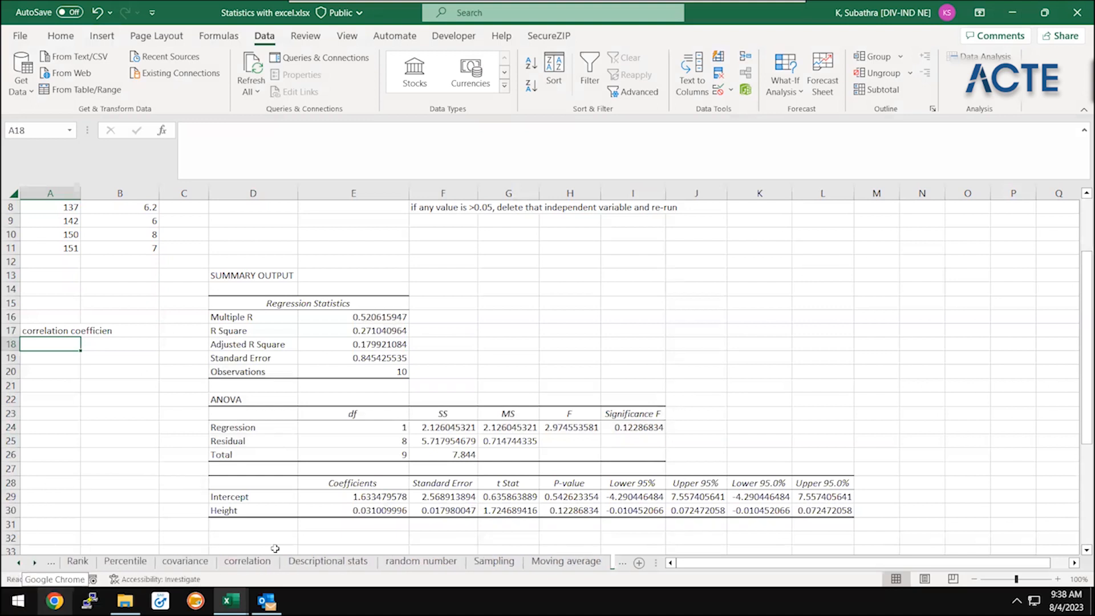
{"action": "left_click", "coordinate": [247, 562]}
{"action": "left_click", "coordinate": [222, 375]}
{"action": "key", "text": "Up"}
{"action": "key", "text": "Up"}
{"action": "key", "text": "Up"}
{"action": "key", "text": "Up"}
{"action": "key", "text": "Up"}
{"action": "key", "text": "Up"}
{"action": "key", "text": "Up"}
{"action": "key", "text": "Up"}
{"action": "key", "text": "Up"}
{"action": "key", "text": "Up"}
{"action": "key", "text": "Up"}
{"action": "key", "text": "Up"}
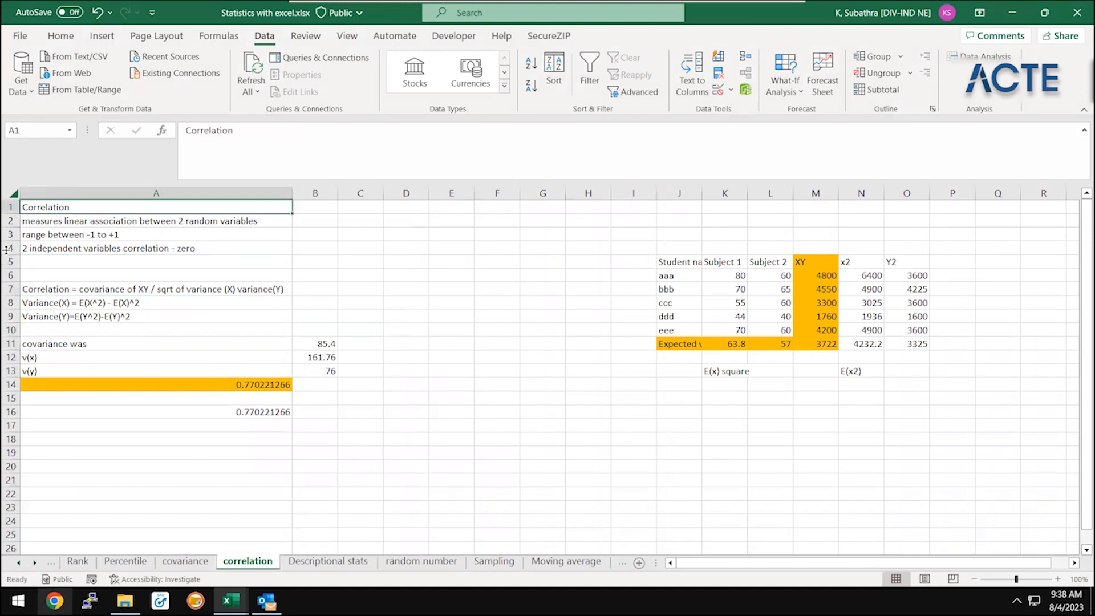
Read the correlation notes in A2:A4 and the correlation formula definition in A7
{"action": "left_click", "coordinate": [140, 221]}
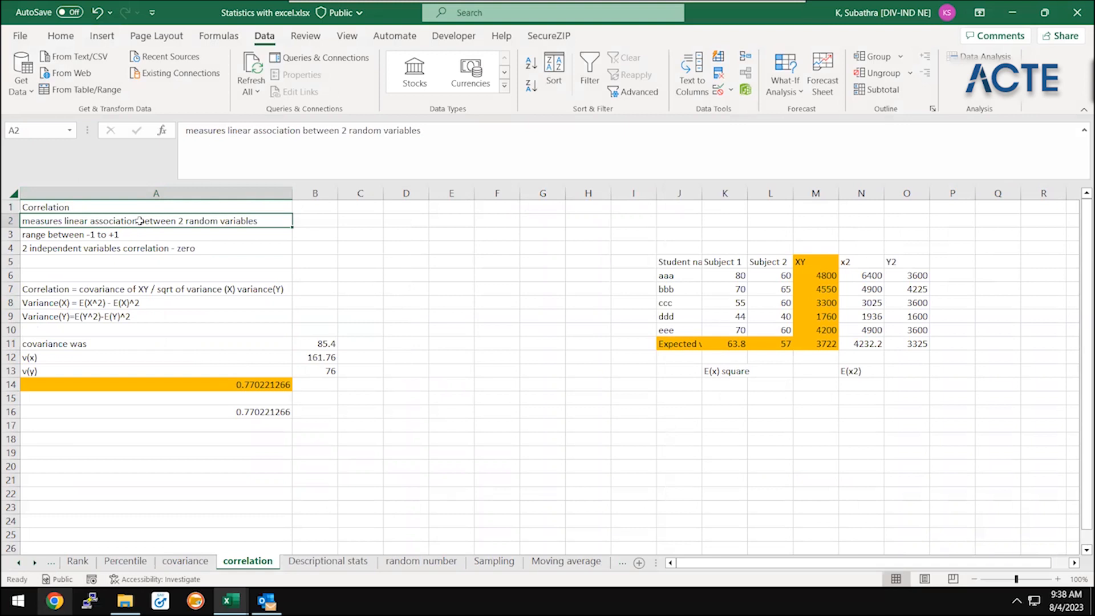
{"action": "left_click", "coordinate": [92, 239]}
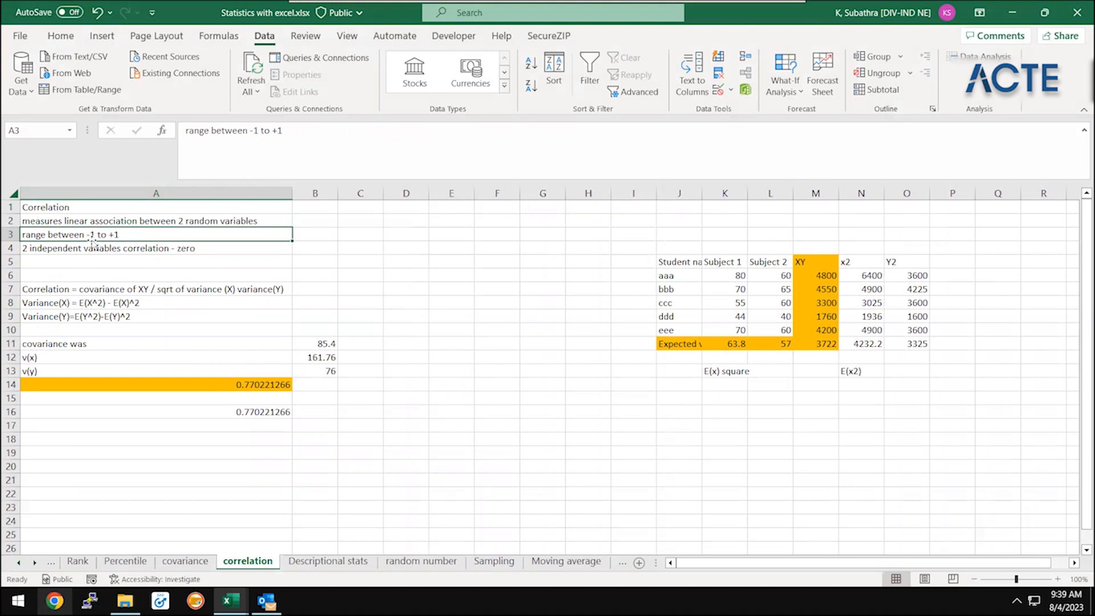
{"action": "left_click", "coordinate": [80, 258]}
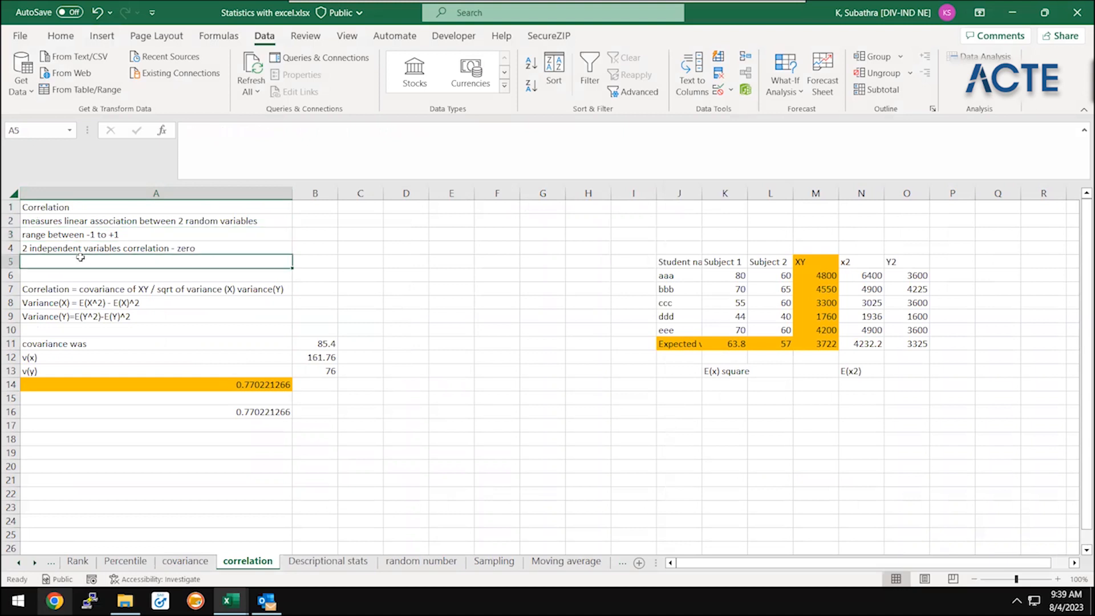
{"action": "key", "text": "Up"}
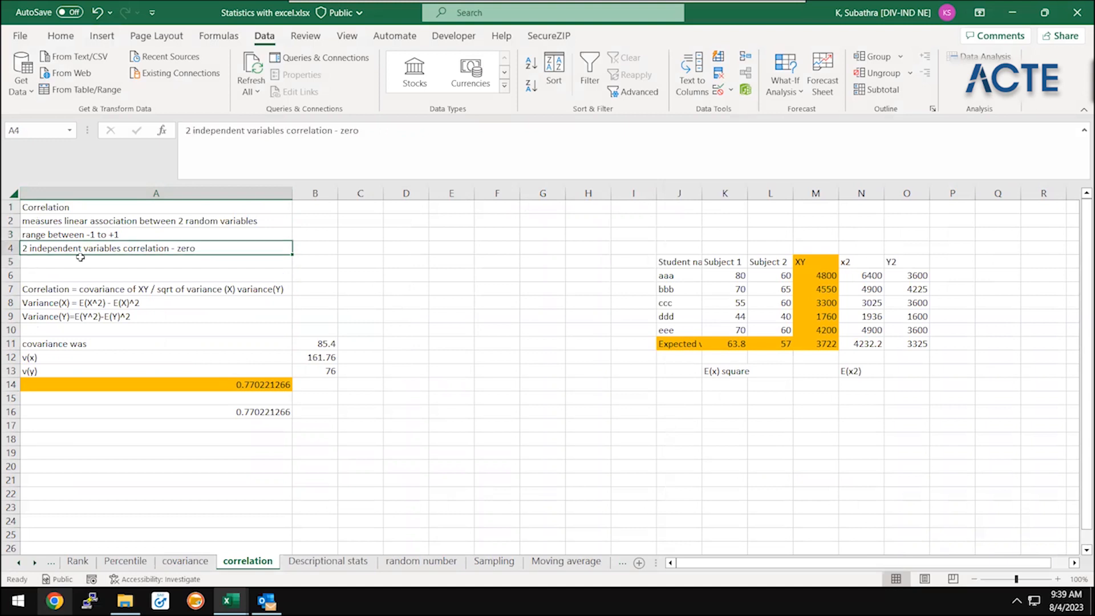
{"action": "left_click", "coordinate": [81, 288]}
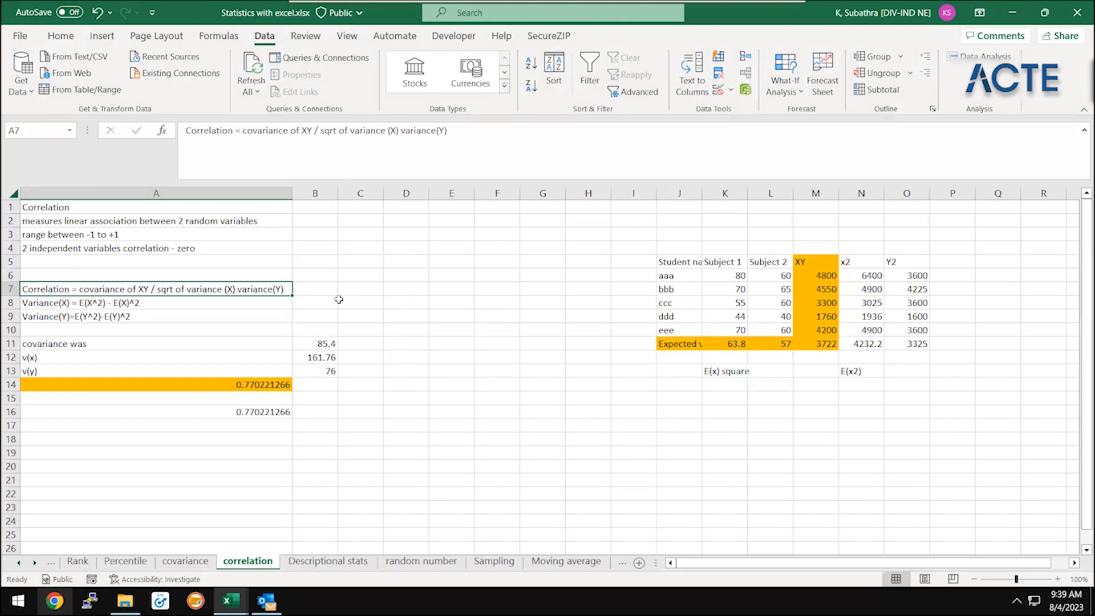
Inspect the v(x) formula in B12 and the cells it refers to
{"action": "left_click", "coordinate": [323, 327]}
{"action": "key", "text": "Down"}
{"action": "key", "text": "Down"}
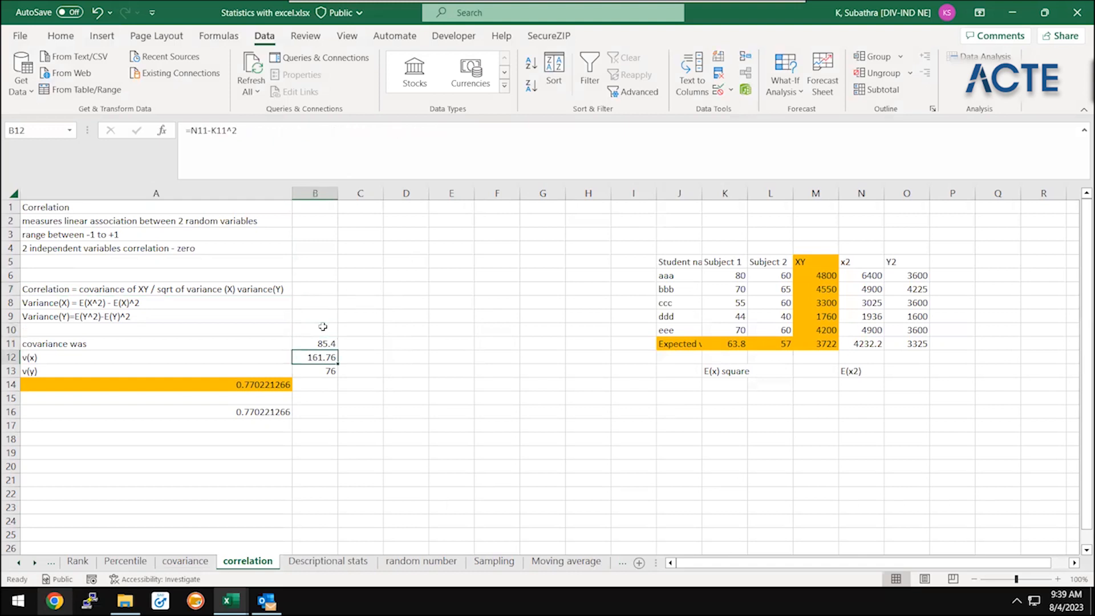
{"action": "key", "text": "F2"}
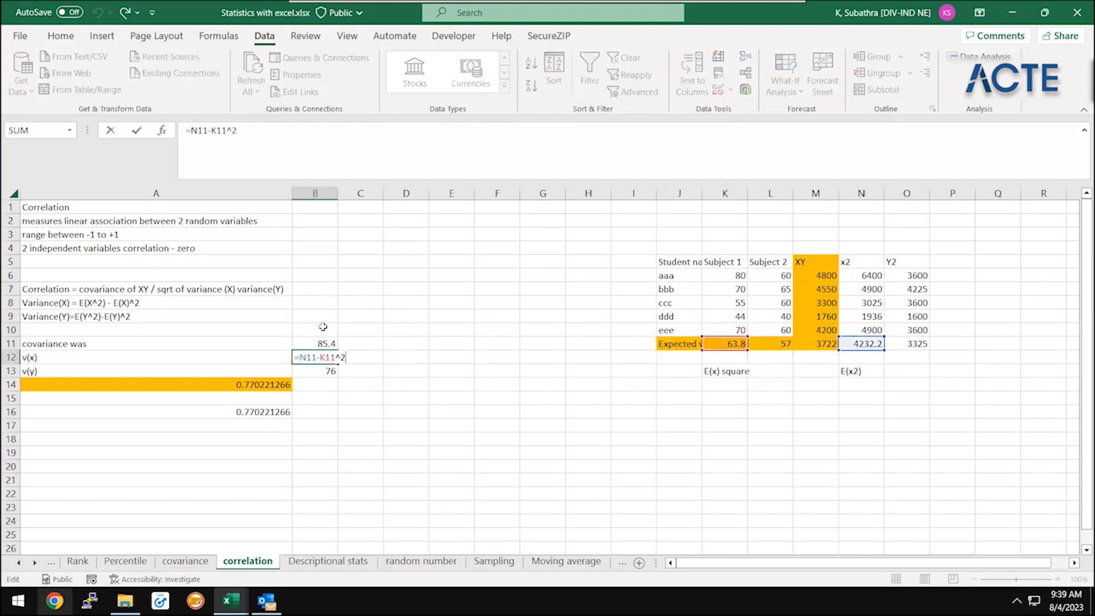
{"action": "key", "text": "ctrl+Return"}
Inspect the expected-value average formulas for Subject 1 and Subject 2 in K11 and L11
{"action": "key", "text": "Right"}
{"action": "key", "text": "Right"}
{"action": "key", "text": "Right"}
{"action": "key", "text": "Right"}
{"action": "key", "text": "Right"}
{"action": "key", "text": "Right"}
{"action": "key", "text": "Right"}
{"action": "key", "text": "Right"}
{"action": "key", "text": "Right"}
{"action": "key", "text": "Up"}
{"action": "key", "text": "F2"}
{"action": "key", "text": "Escape"}
{"action": "key", "text": "Right"}
{"action": "key", "text": "F2"}
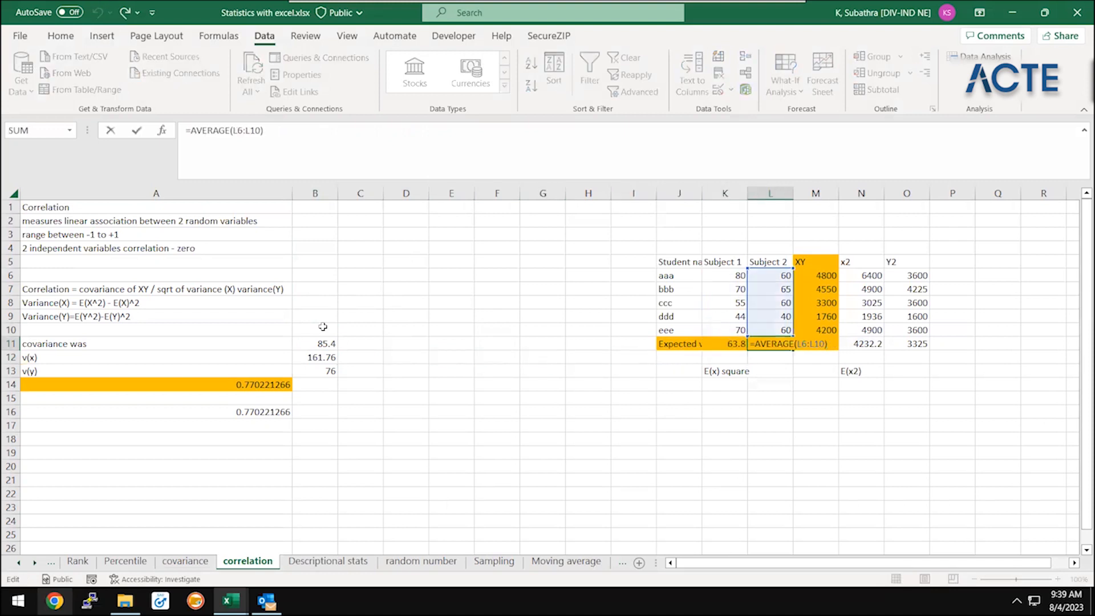
{"action": "key", "text": "Escape"}
Inspect the average formulas for the XY, x2 and Y2 columns in M11:O11
{"action": "key", "text": "Right"}
{"action": "key", "text": "F2"}
{"action": "key", "text": "Escape"}
{"action": "key", "text": "Right"}
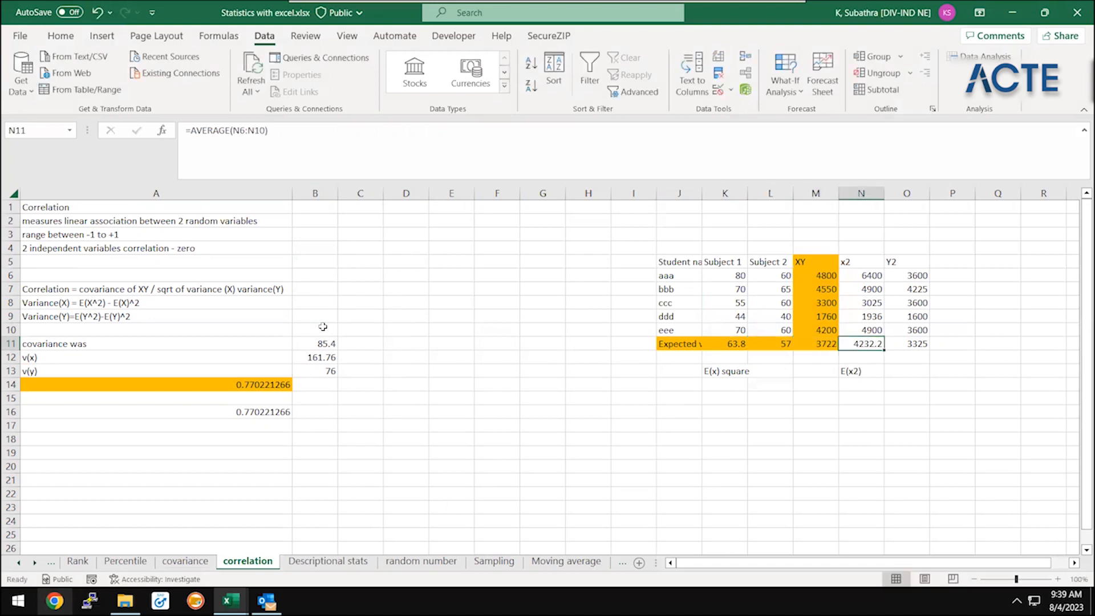
{"action": "key", "text": "F2"}
{"action": "key", "text": "Escape"}
{"action": "key", "text": "Right"}
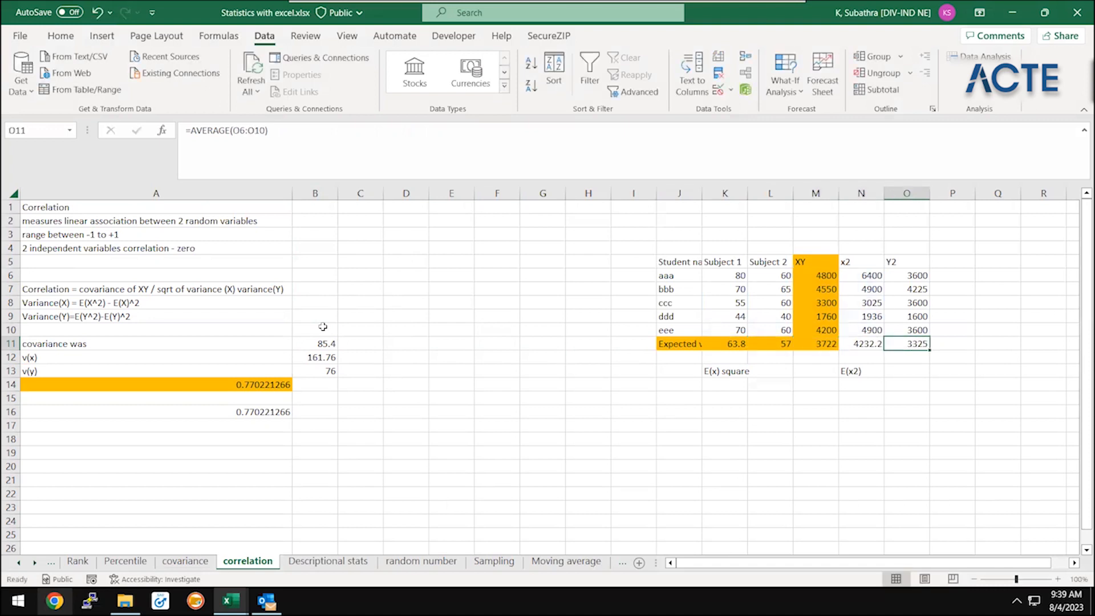
{"action": "key", "text": "F2"}
{"action": "key", "text": "Escape"}
Review the variance formulas for v(x) in B12 and v(y) in B13
{"action": "left_click", "coordinate": [296, 355]}
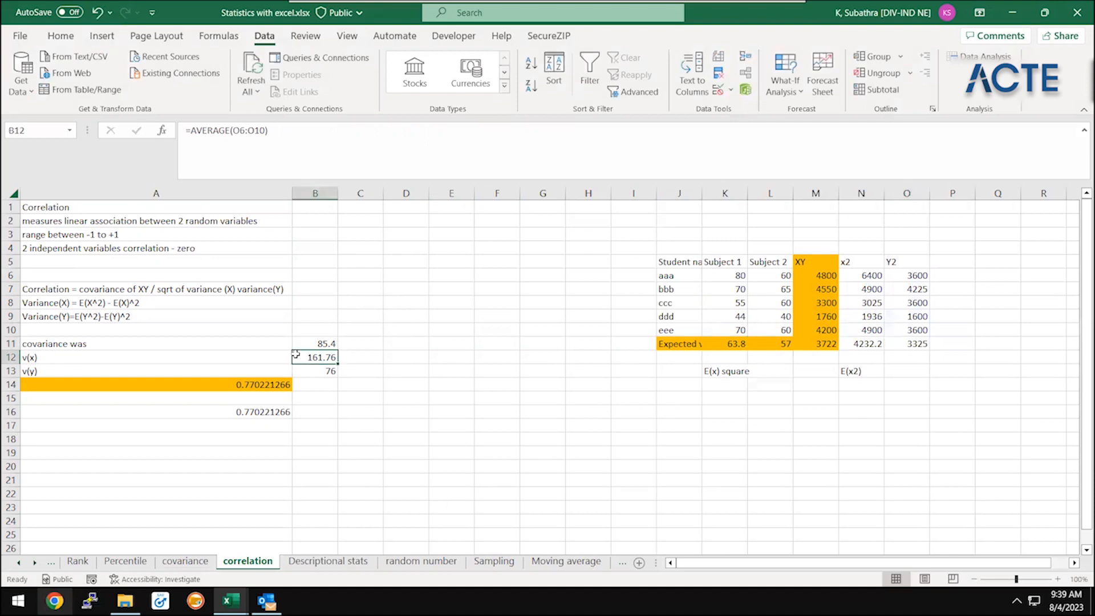
{"action": "key", "text": "F2"}
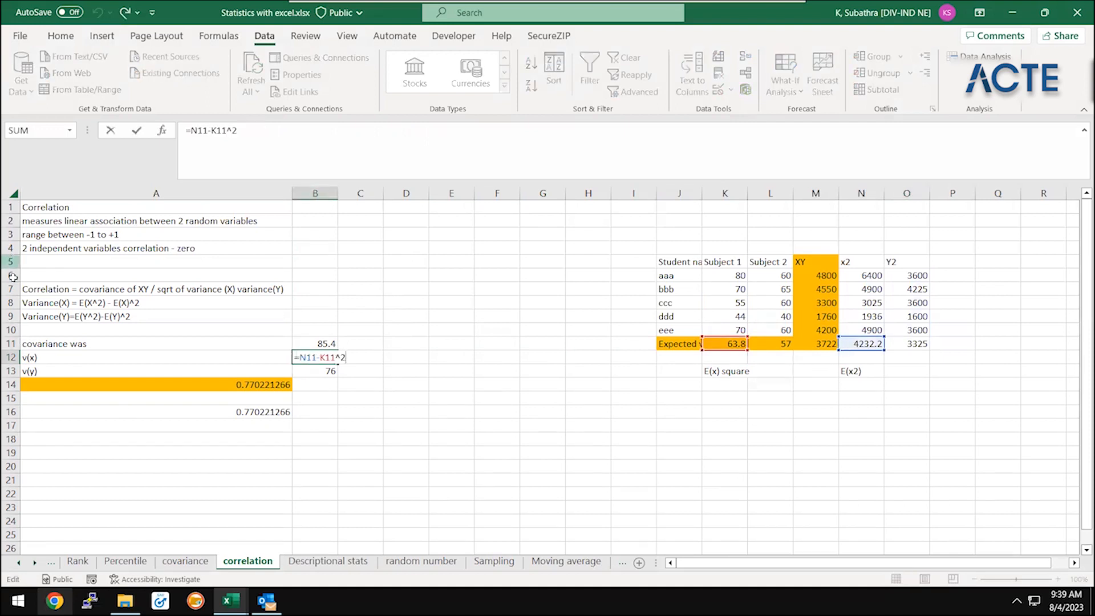
{"action": "key", "text": "Return"}
{"action": "key", "text": "F2"}
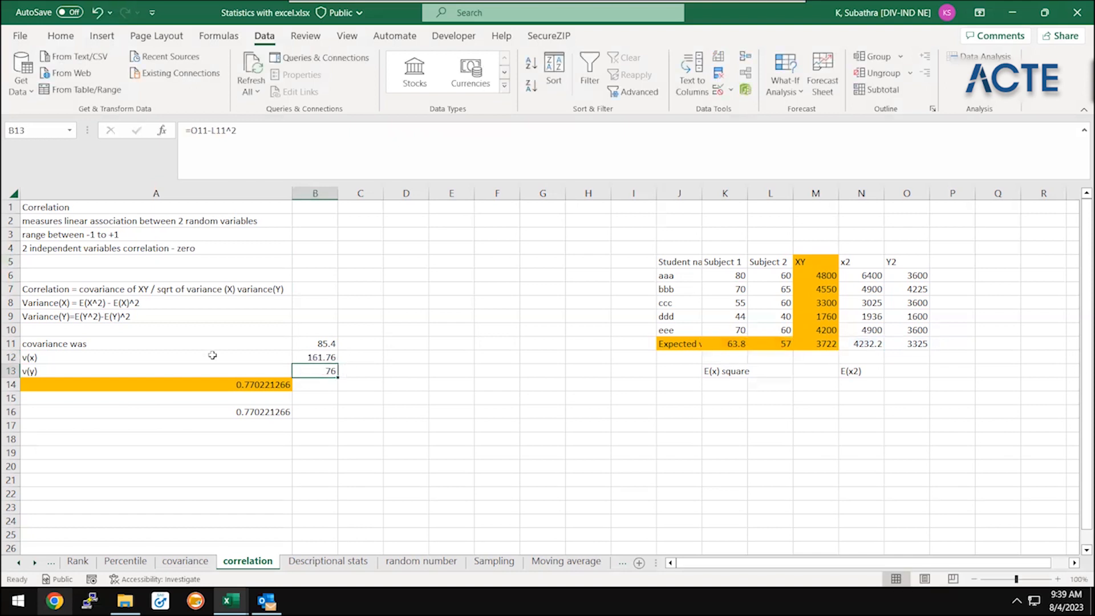
{"action": "key", "text": "Return"}
Compare the manually built correlation formula in A14 with the CORREL formula in A16
{"action": "key", "text": "Left"}
{"action": "key", "text": "F2"}
{"action": "key", "text": "Escape"}
{"action": "key", "text": "Down"}
{"action": "key", "text": "Down"}
{"action": "key", "text": "F2"}
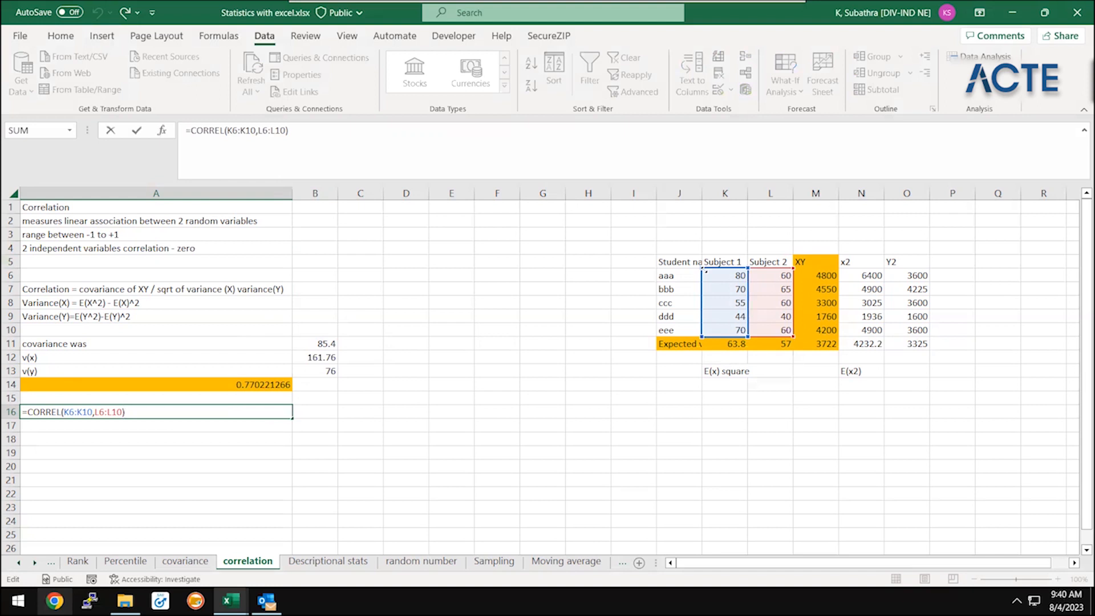
{"action": "key", "text": "ctrl+Return"}
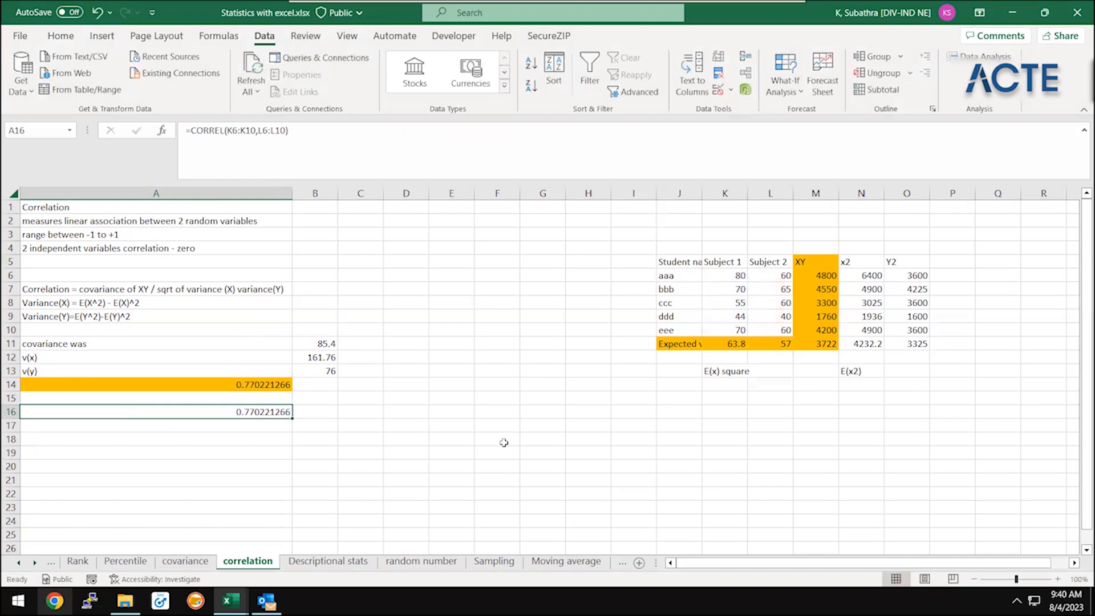
Return to the Regression sheet
{"action": "double_click", "coordinate": [36, 564]}
{"action": "double_click", "coordinate": [36, 564]}
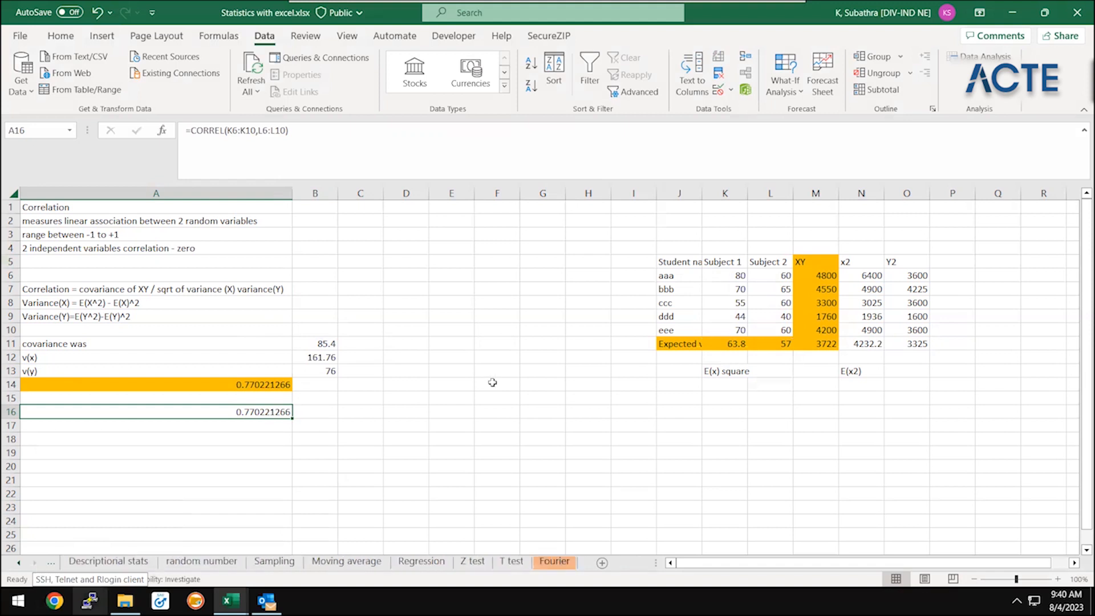
{"action": "left_click", "coordinate": [368, 549]}
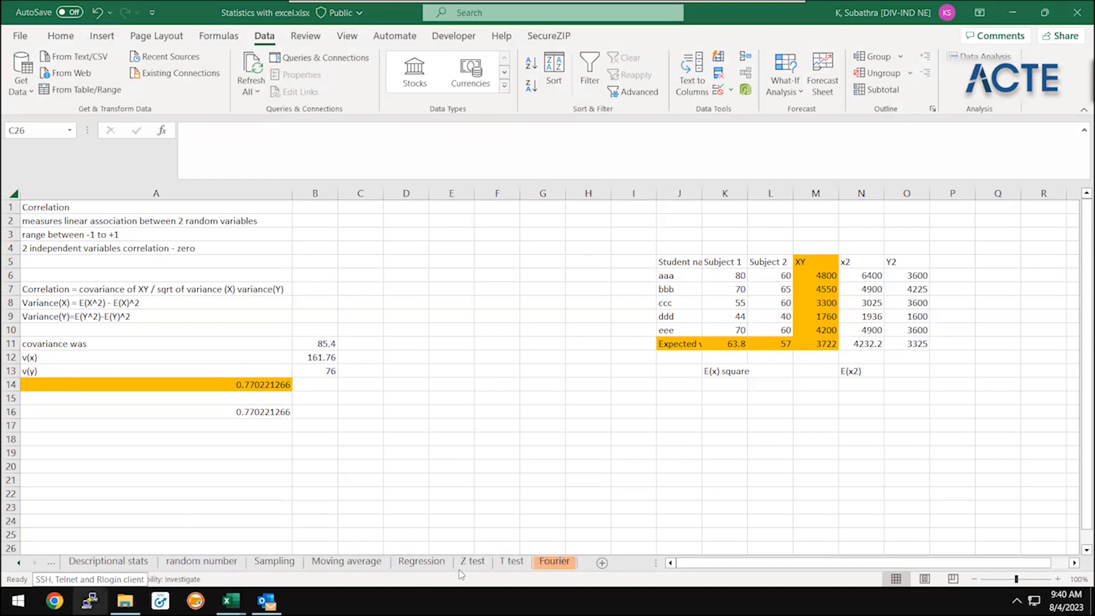
{"action": "left_click", "coordinate": [436, 565]}
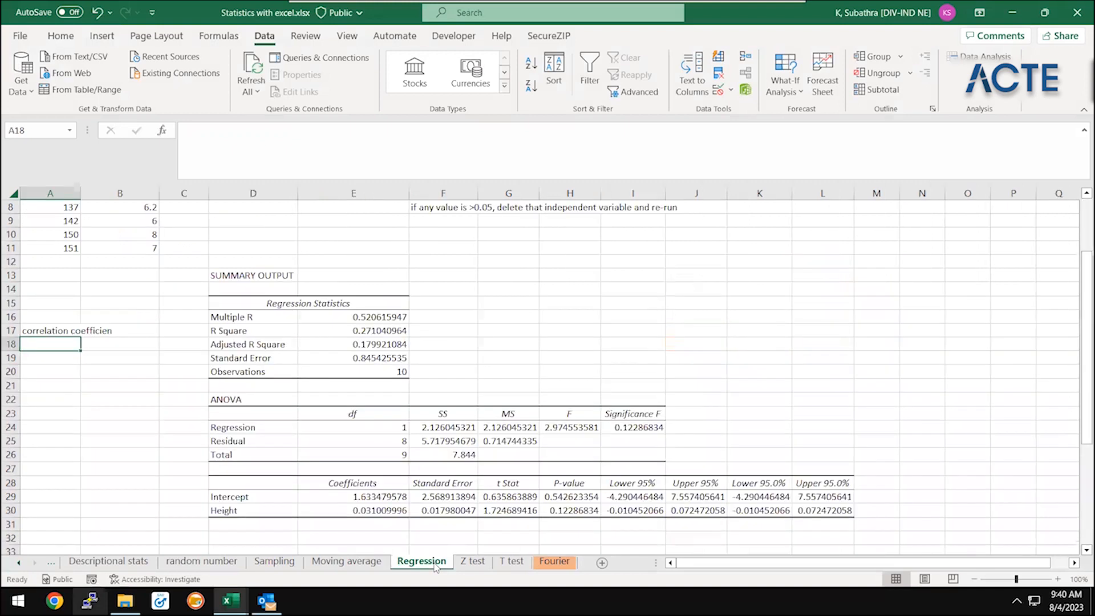
Enter "multiple r" in A16, directly above the "correlation coefficien" note in A17
{"action": "left_click", "coordinate": [346, 316]}
{"action": "key", "text": "Left"}
{"action": "key", "text": "Left"}
{"action": "key", "text": "Left"}
{"action": "key", "text": "Left"}
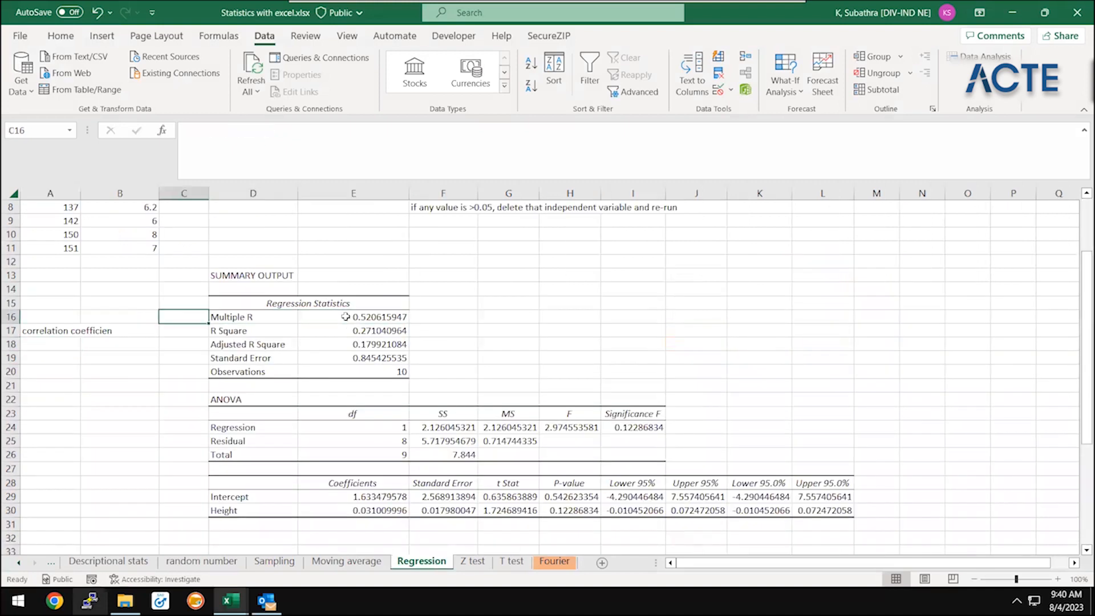
{"action": "type", "text": "multiple r"}
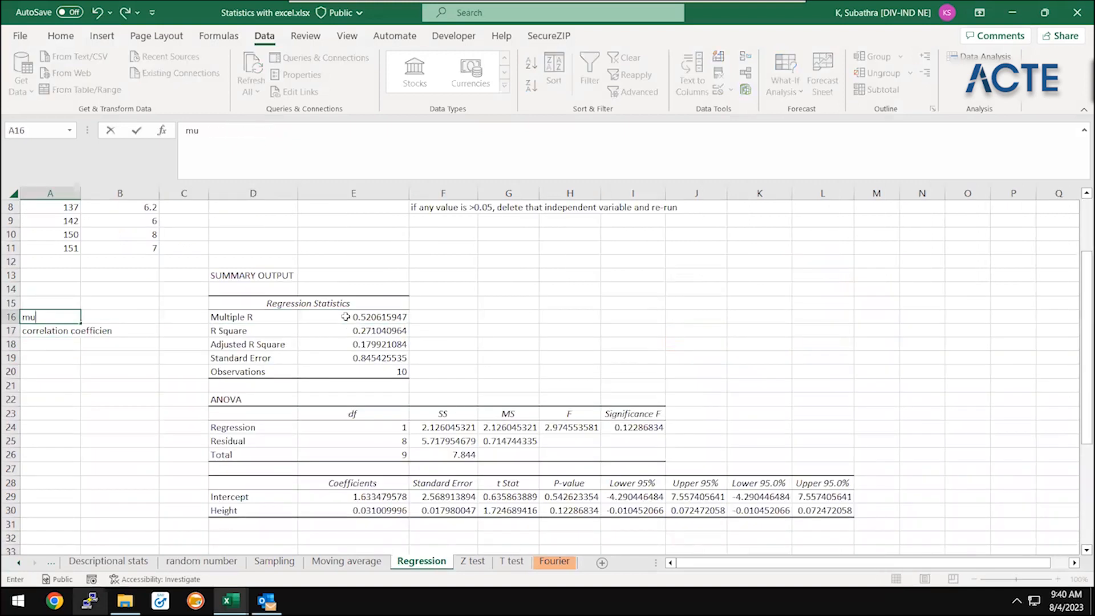
{"action": "key", "text": "Return"}
{"action": "type", "text": "correlation coefficien"}
{"action": "key", "text": "Return"}
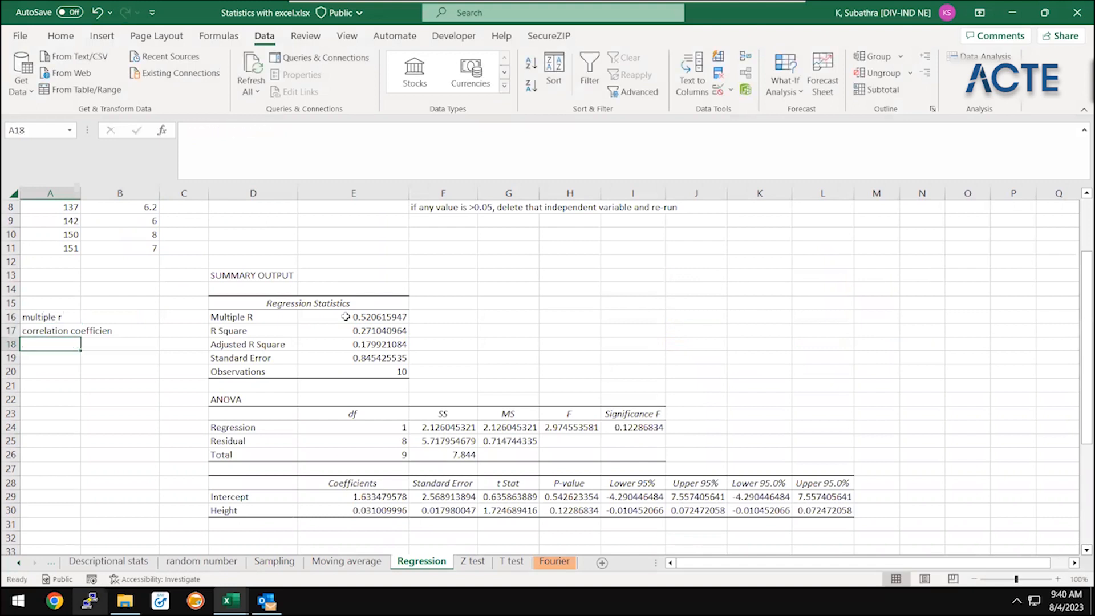
Add the notes "range -1 to +1" in A18 and "0 - independent" in A19
{"action": "type", "text": "range "}
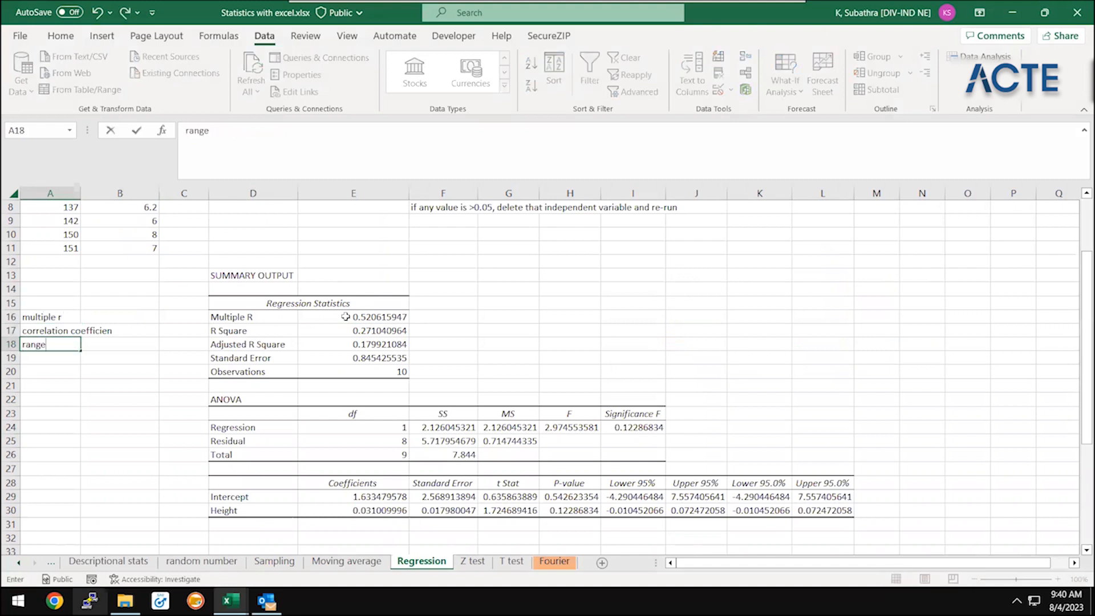
{"action": "type", "text": "-1 to +1"}
{"action": "key", "text": "Return"}
{"action": "type", "text": "0 - independent"}
{"action": "key", "text": "Return"}
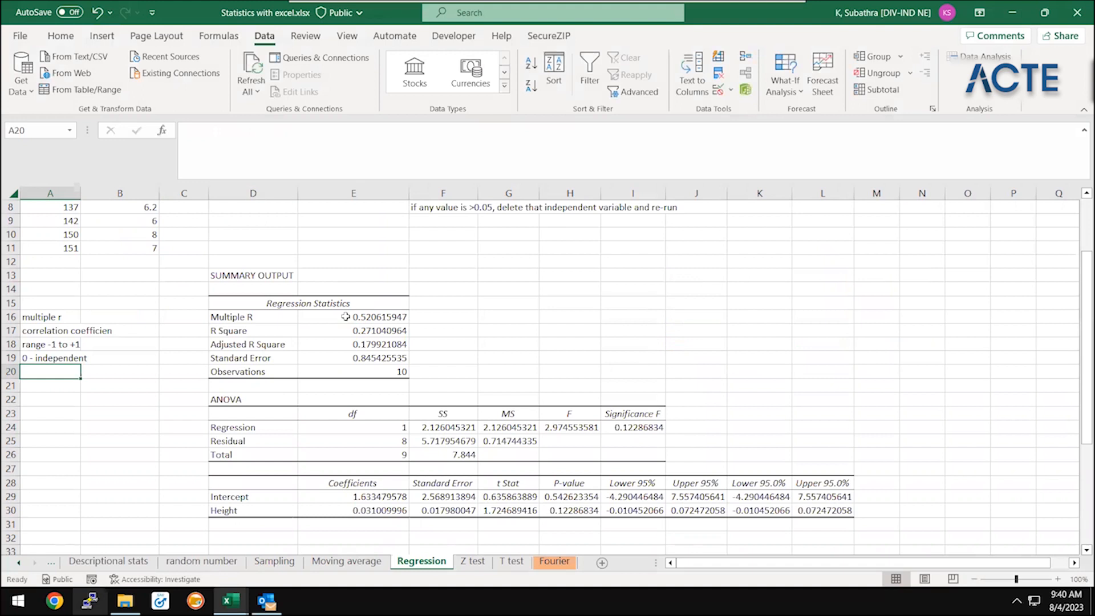
Enter the note "range is from 0 to 1, a increase b increase" in cell A20
{"action": "type", "text": "range is from 0 to 1,"}
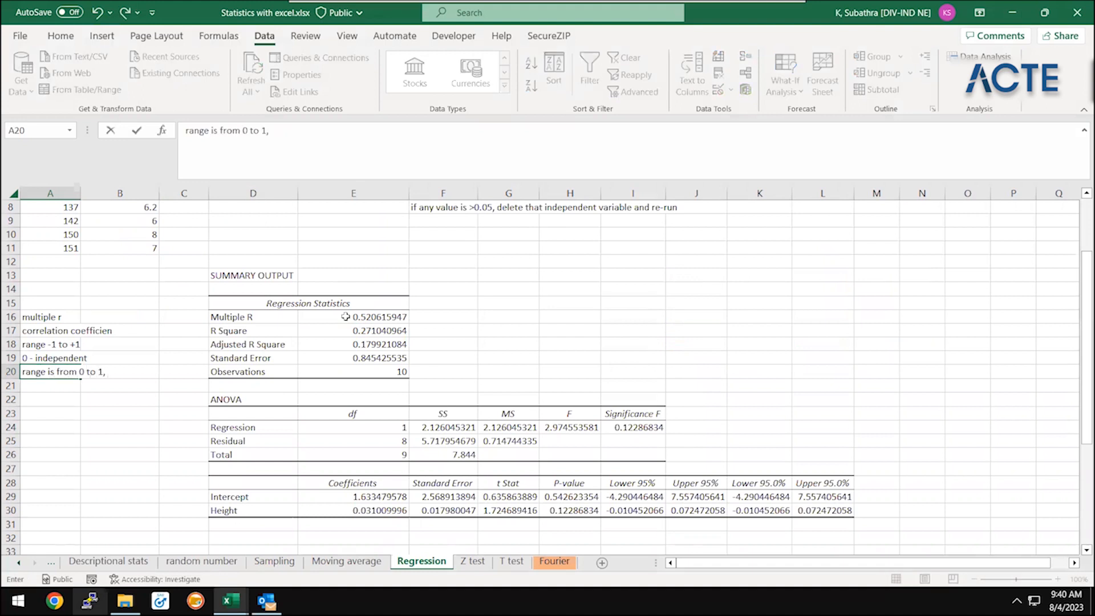
{"action": "type", "text": " a increase b increase"}
{"action": "key", "text": "Return"}
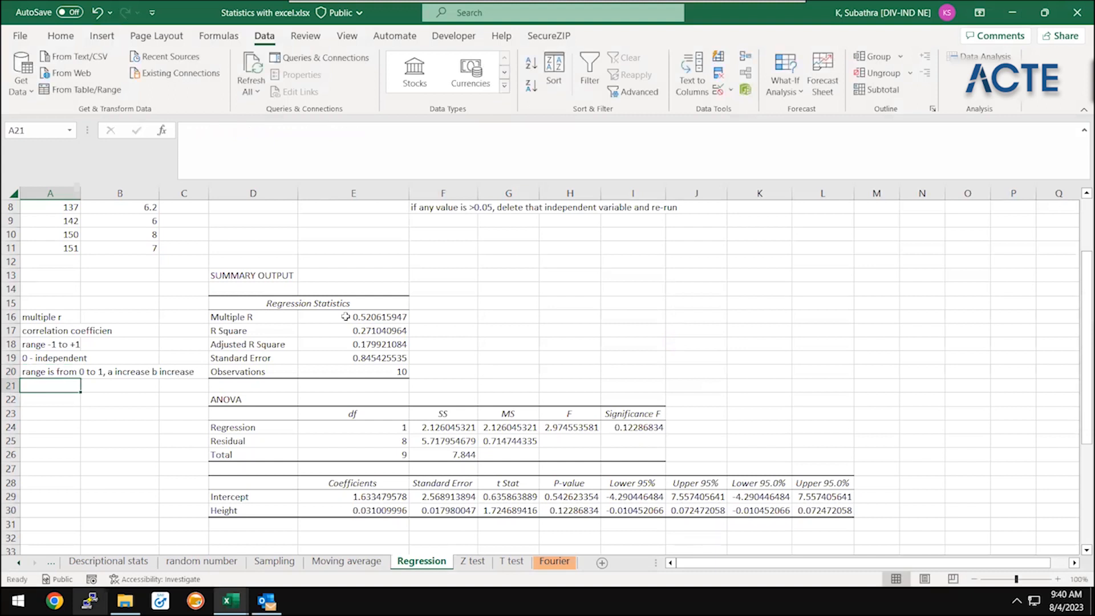
Enter the note "range is from 0 to -1, a increase b decrease" in cell A21
{"action": "type", "text": "range is fro"}
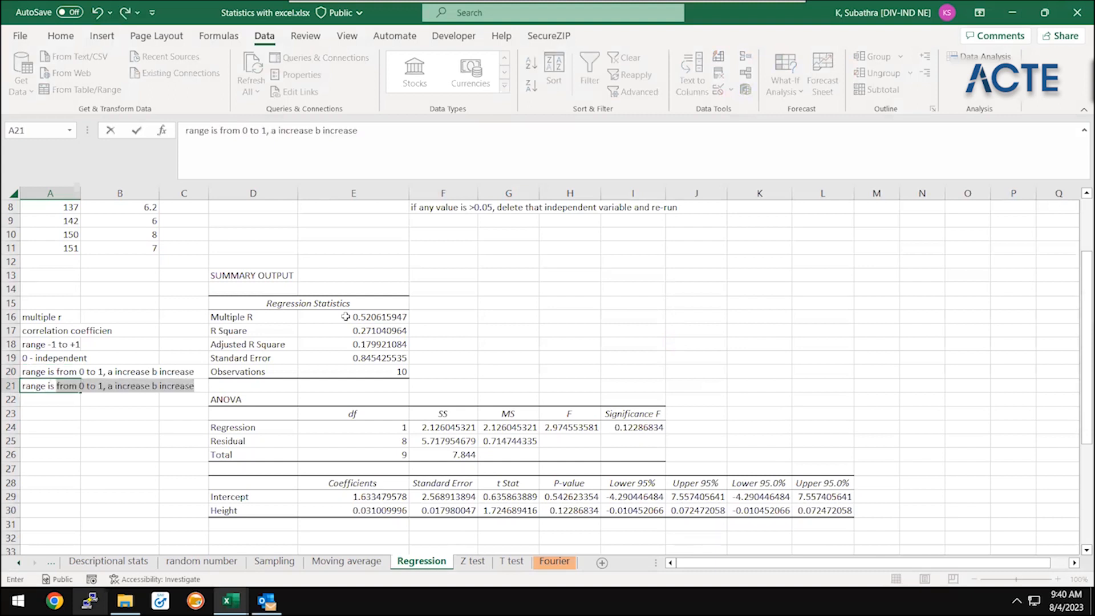
{"action": "type", "text": "m 0 to 0"}
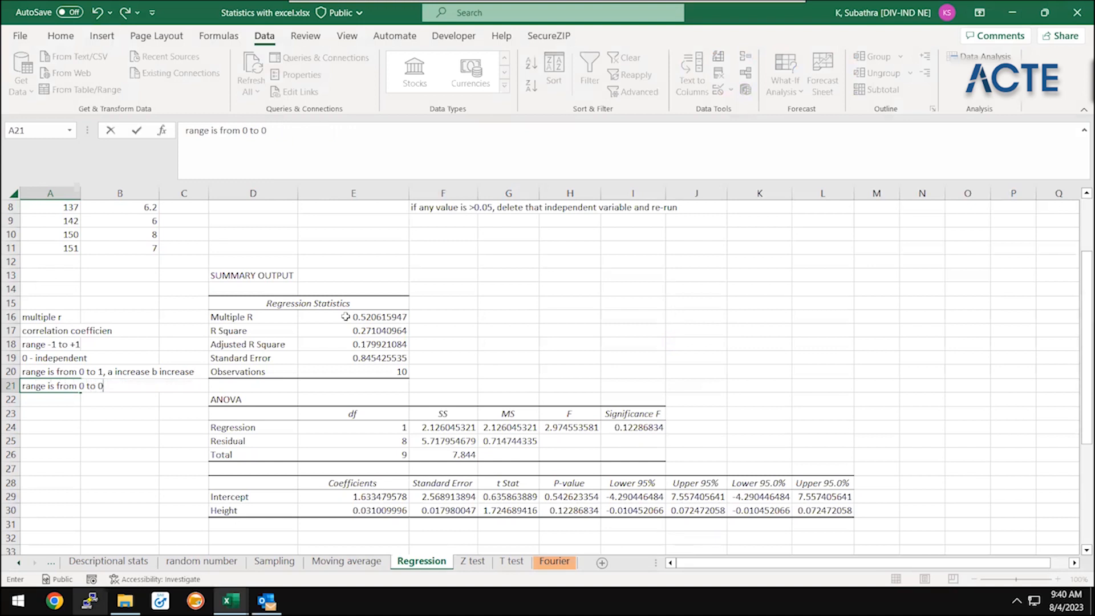
{"action": "key", "text": "BackSpace"}
{"action": "type", "text": "-1,  a increase b decreas"}
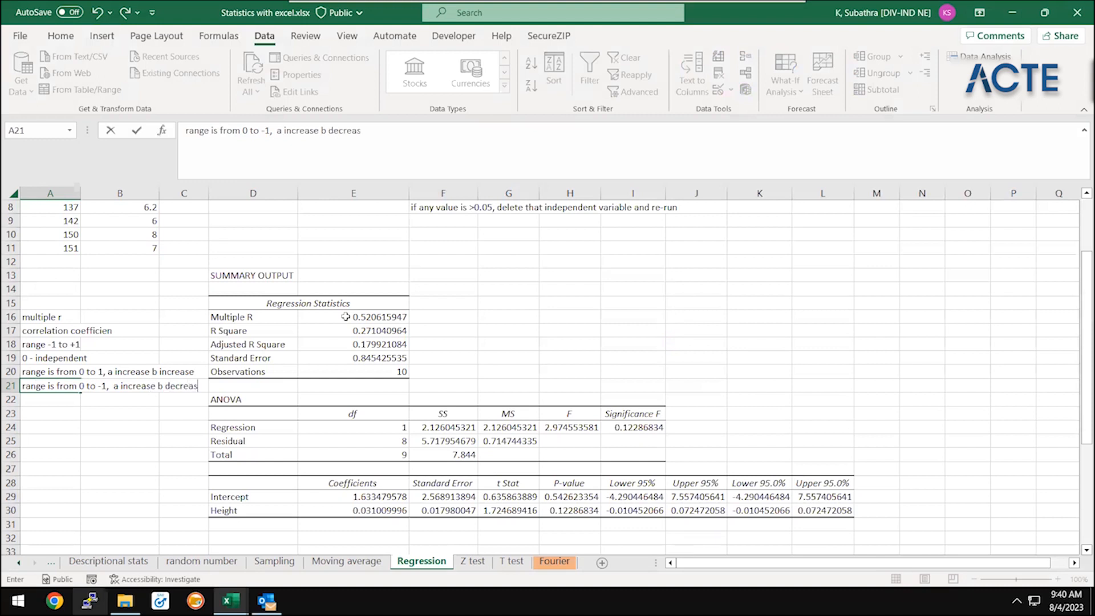
{"action": "type", "text": "e"}
{"action": "key", "text": "Return"}
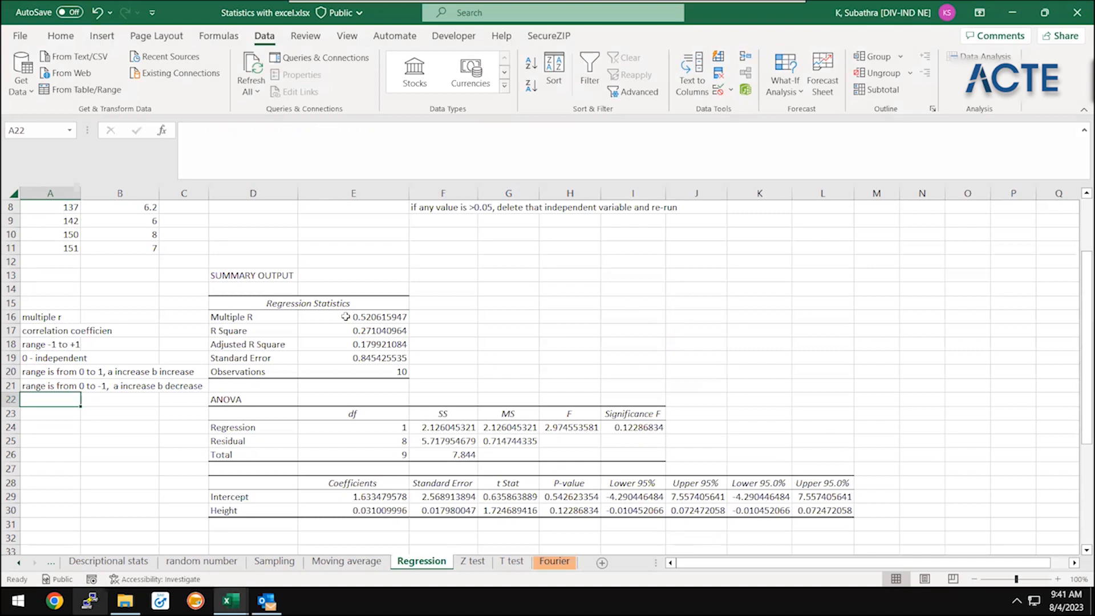
Go to the R Square value in E17 of the Regression Statistics block to examine it
{"action": "key", "text": "Right"}
{"action": "key", "text": "Right"}
{"action": "key", "text": "Right"}
{"action": "key", "text": "Right"}
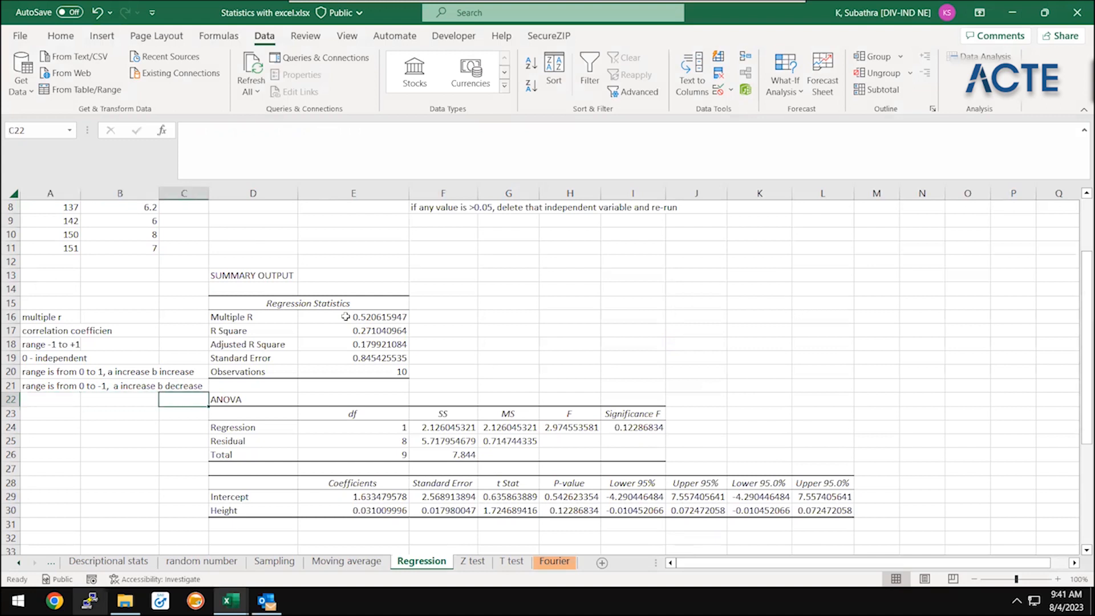
{"action": "key", "text": "Up"}
{"action": "key", "text": "Up"}
{"action": "key", "text": "Up"}
{"action": "key", "text": "Up"}
{"action": "key", "text": "Up"}
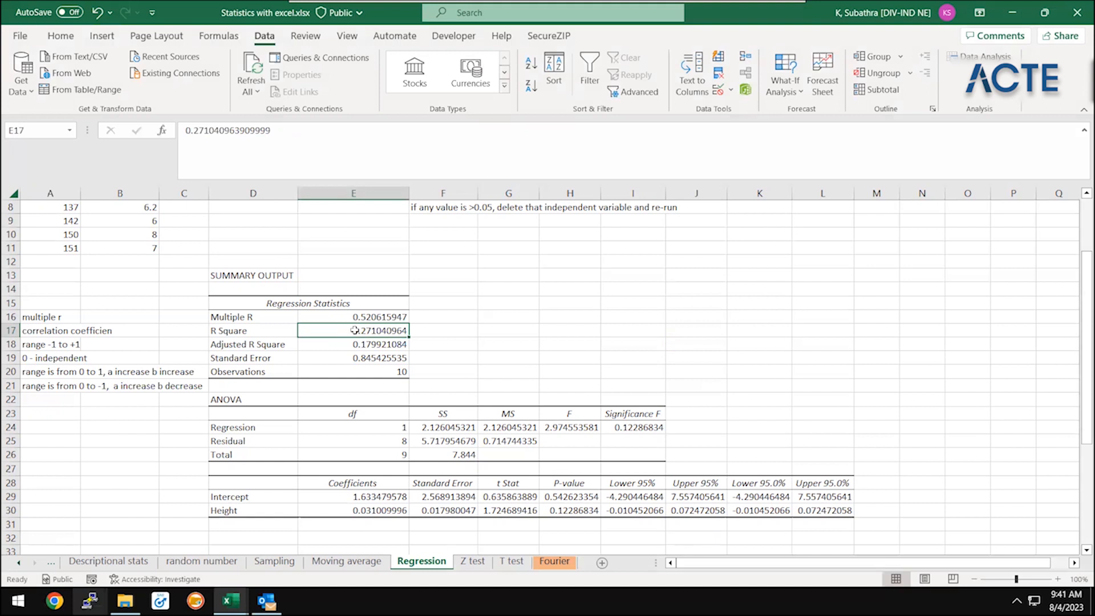
Enter the note "read it as 27%" in cell F17 beside the R Square value
{"action": "key", "text": "Right"}
{"action": "key", "text": "Right"}
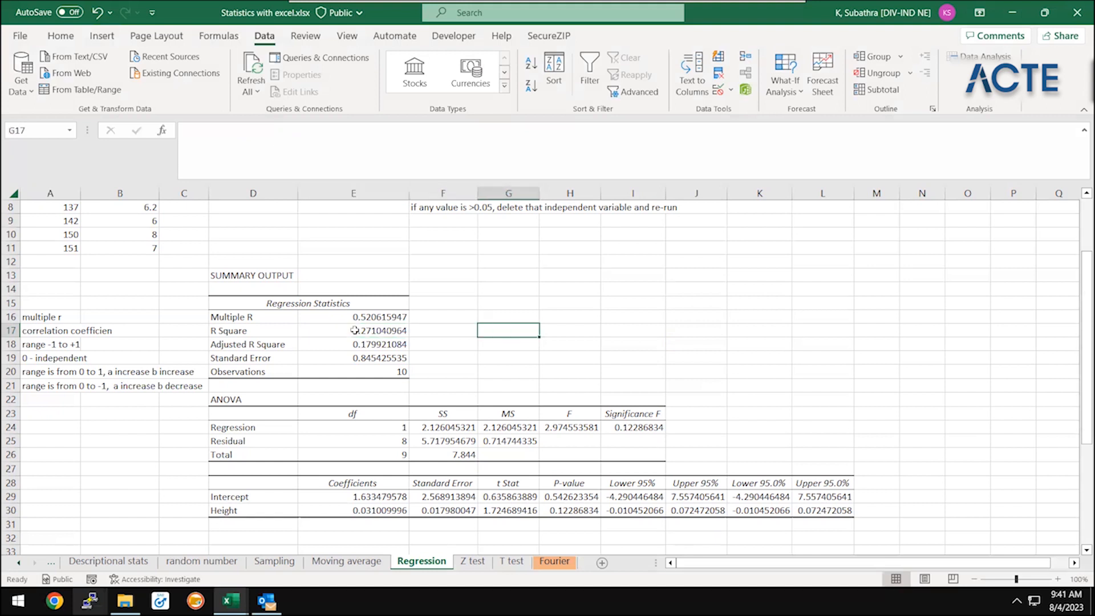
{"action": "key", "text": "Left"}
{"action": "type", "text": "read it "}
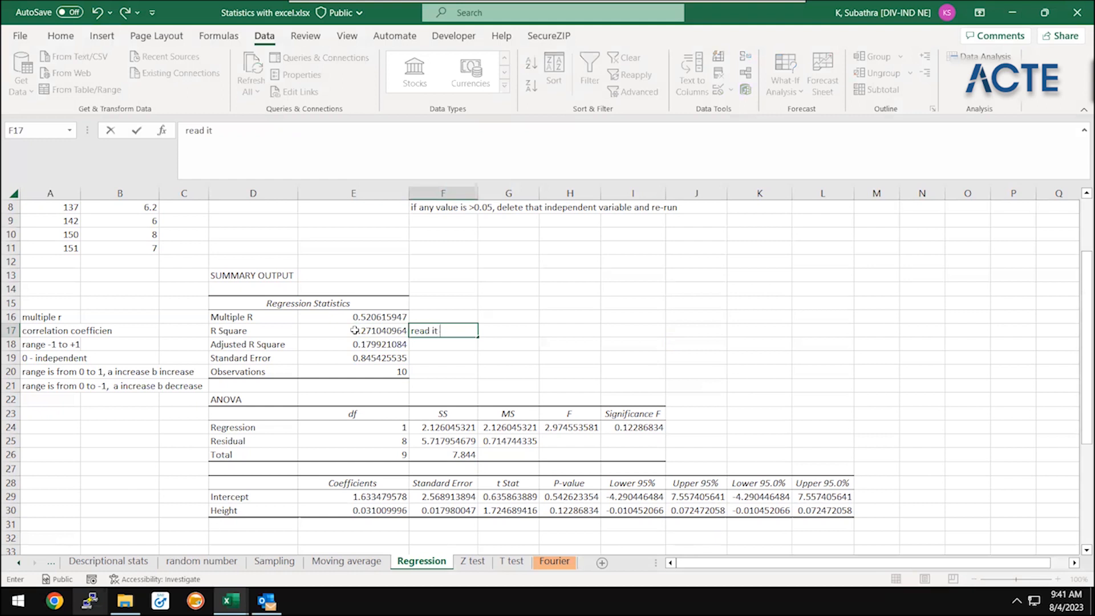
{"action": "type", "text": "as 27%"}
{"action": "key", "text": "Return"}
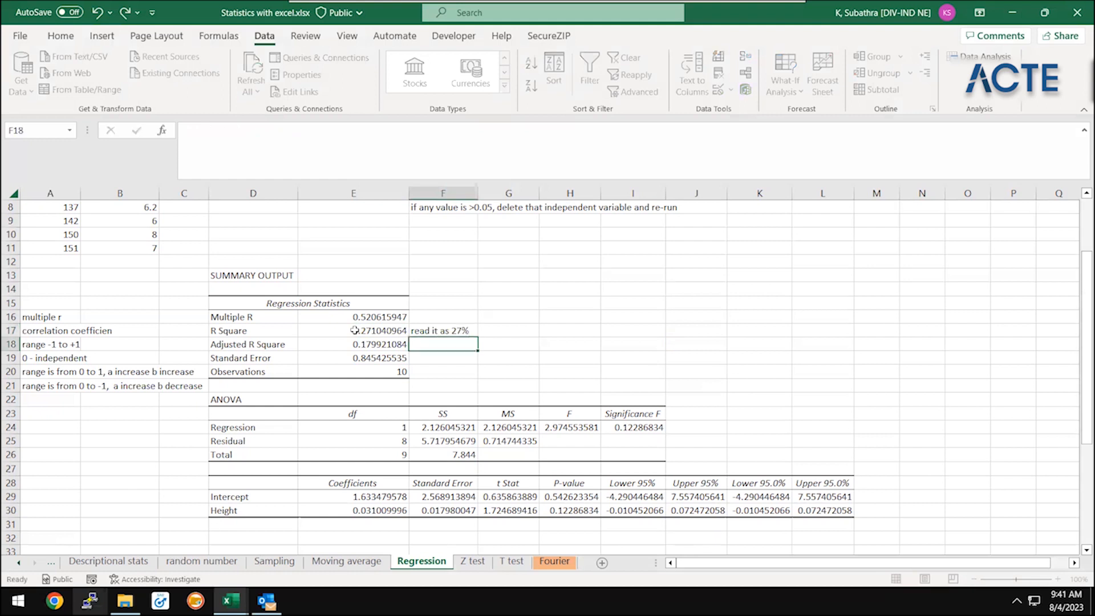
{"action": "key", "text": "Up"}
{"action": "key", "text": "Up"}
{"action": "key", "text": "Up"}
{"action": "key", "text": "Right"}
{"action": "key", "text": "Down"}
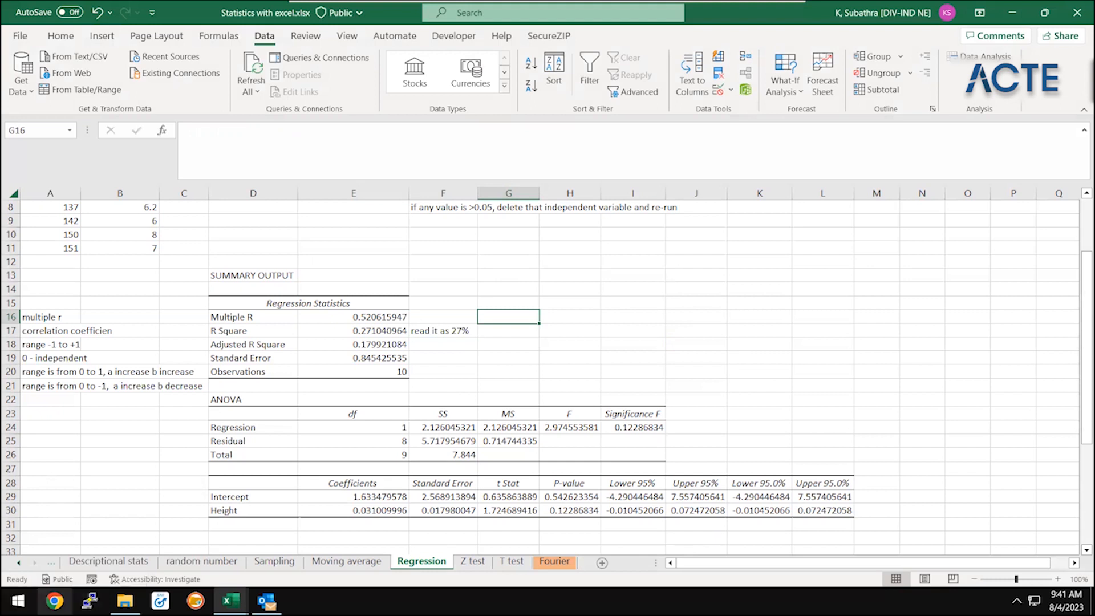
{"action": "left_click", "coordinate": [986, 58]}
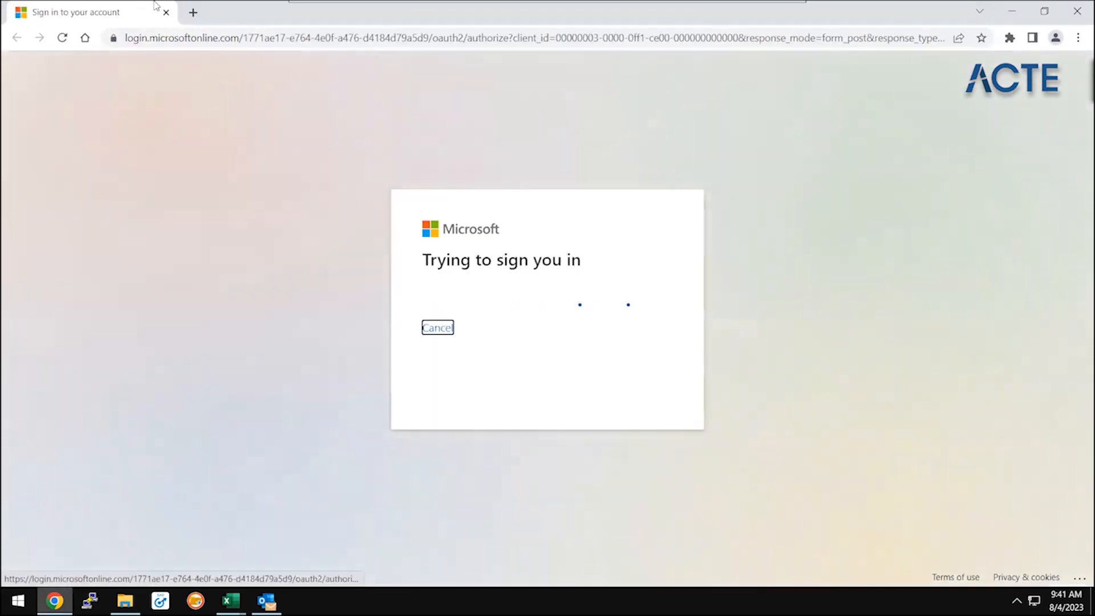
{"action": "left_click", "coordinate": [193, 12]}
{"action": "left_click", "coordinate": [213, 34]}
{"action": "type", "text": "www.google"}
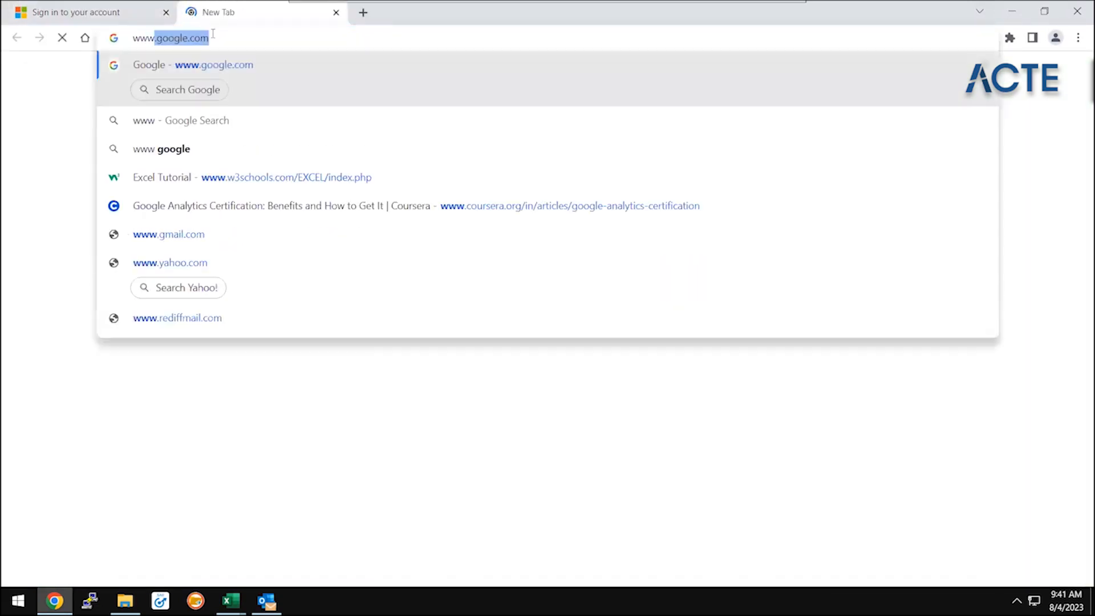
{"action": "type", "text": ".com"}
{"action": "key", "text": "Return"}
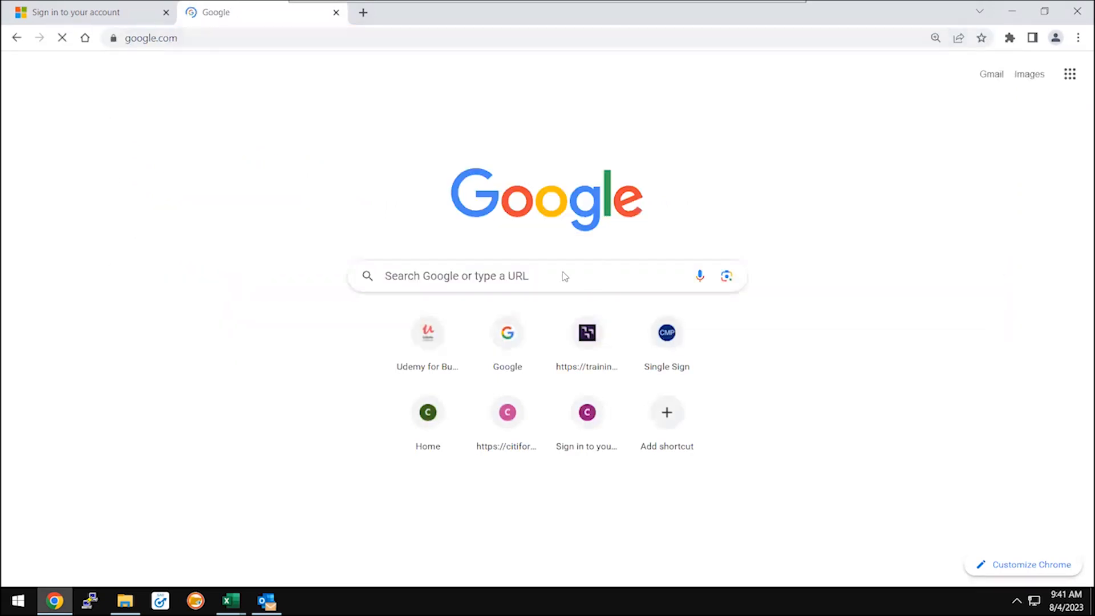
Search Google for "linear regression graph" and preview the SAS Blogs scatter plot with a regression line
{"action": "left_click", "coordinate": [431, 253]}
{"action": "type", "text": "linear re"}
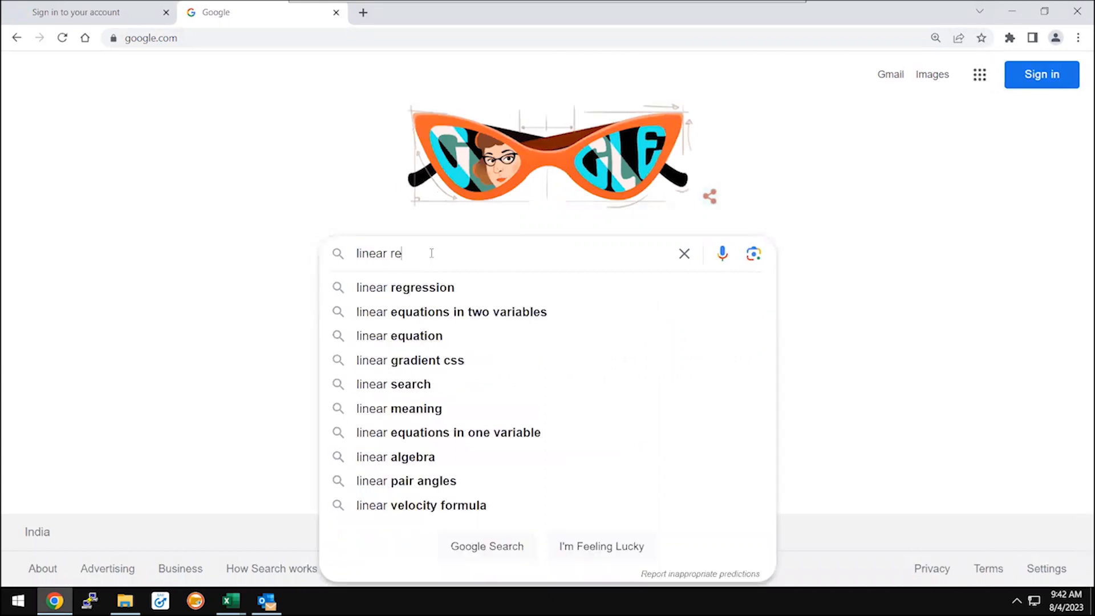
{"action": "type", "text": "gression graph"}
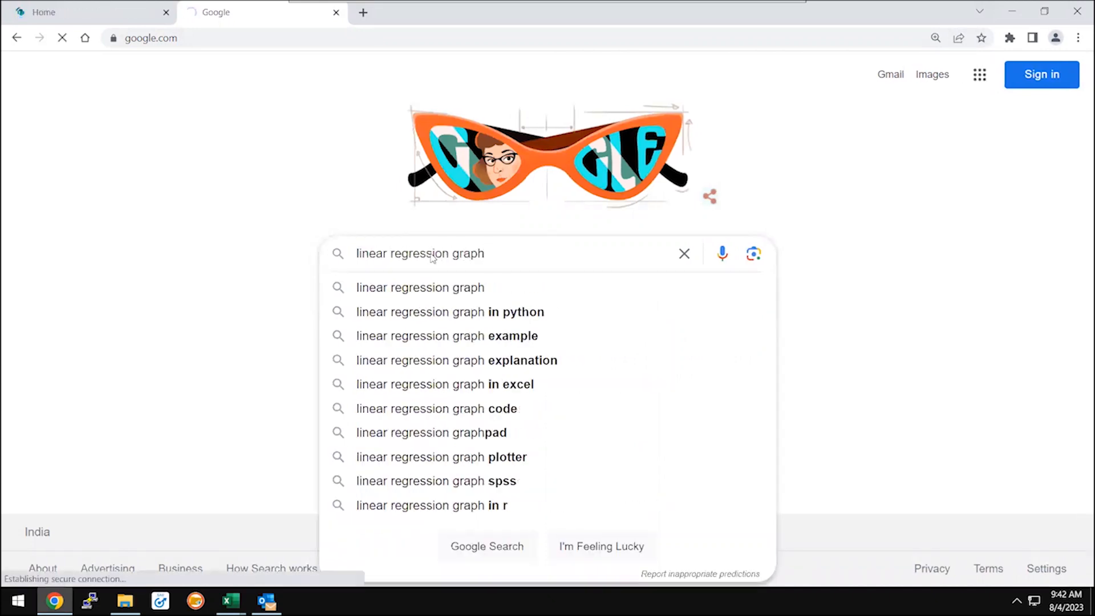
{"action": "key", "text": "Return"}
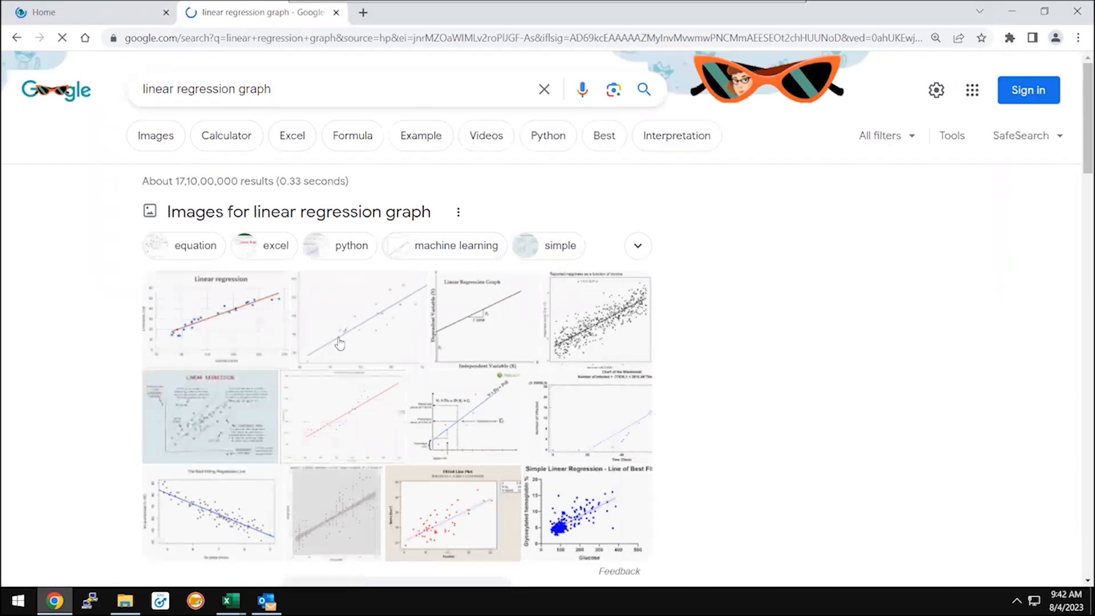
{"action": "left_click", "coordinate": [404, 322]}
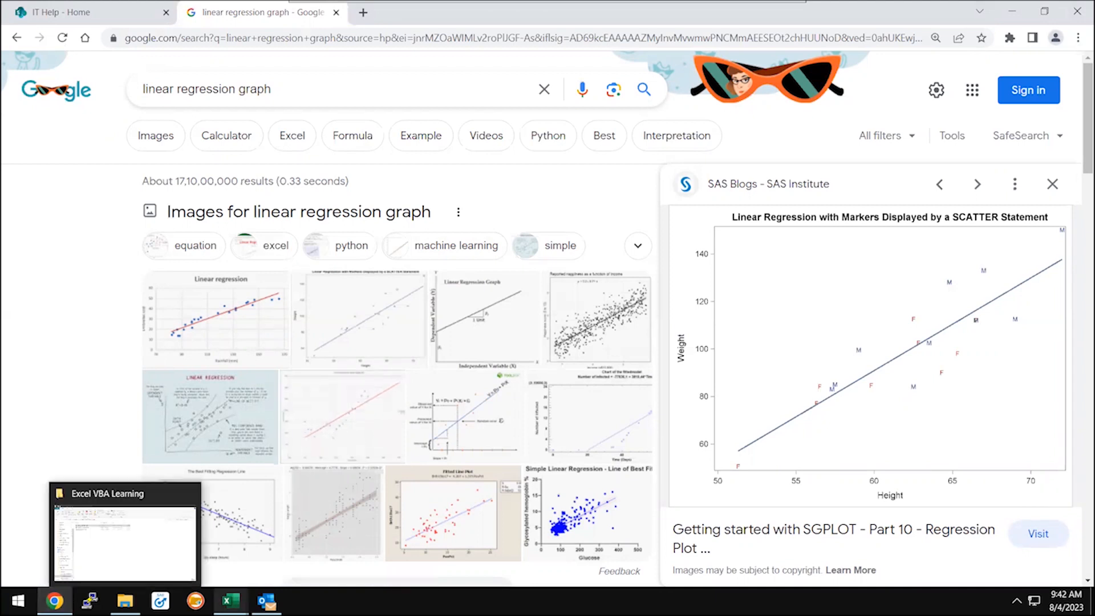
Switch to the Statistics with excel workbook and compare R Square in E17 with the regression graph in Chrome
{"action": "mouse_move", "coordinate": [230, 601]}
{"action": "left_click", "coordinate": [178, 522]}
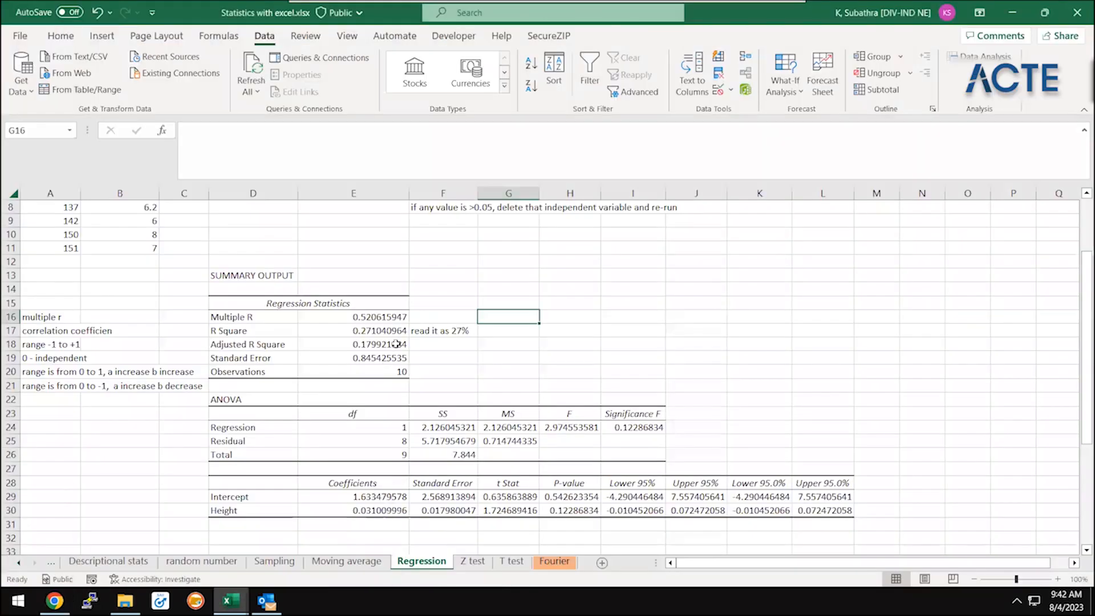
{"action": "left_click", "coordinate": [385, 335]}
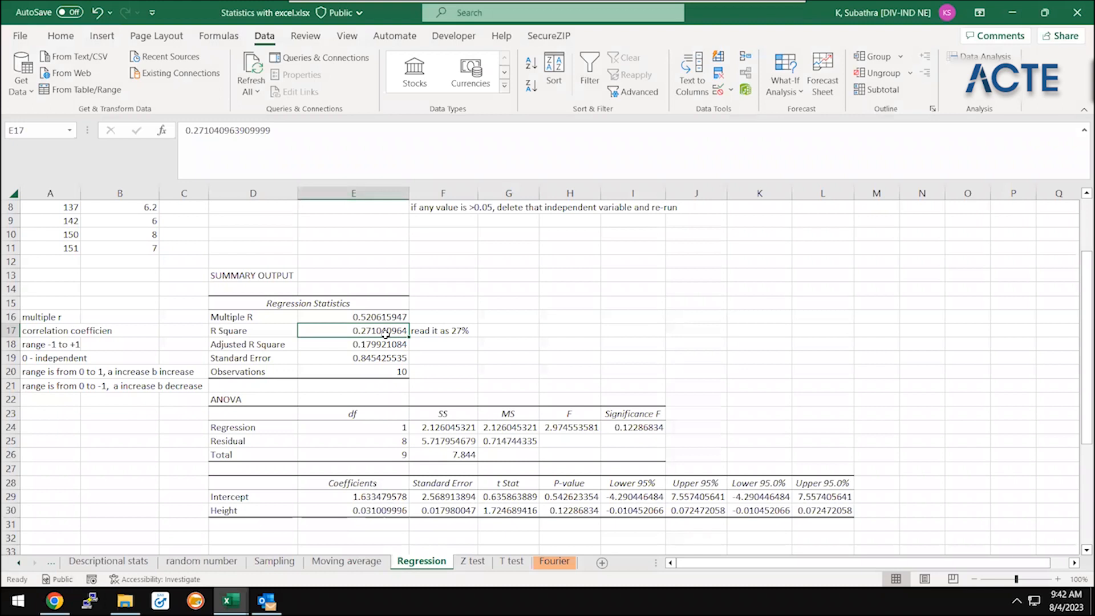
{"action": "key", "text": "alt+Tab"}
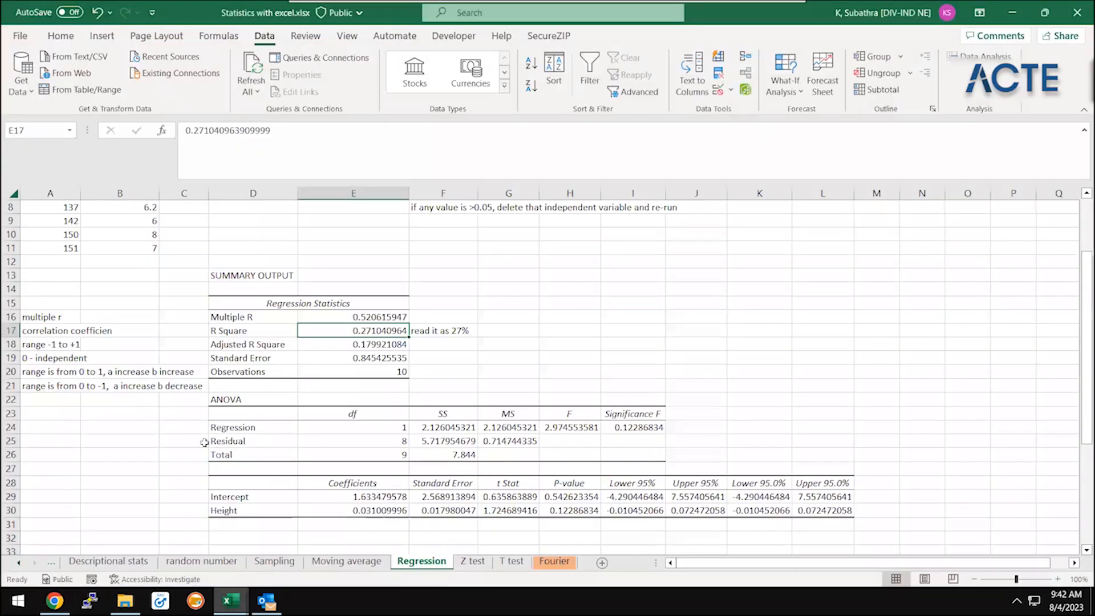
Back in Excel, extend the note in F17 to "read it as 27% on regression line, remaining 73% outside the line"
{"action": "key", "text": "alt+Tab"}
{"action": "left_click", "coordinate": [461, 330]}
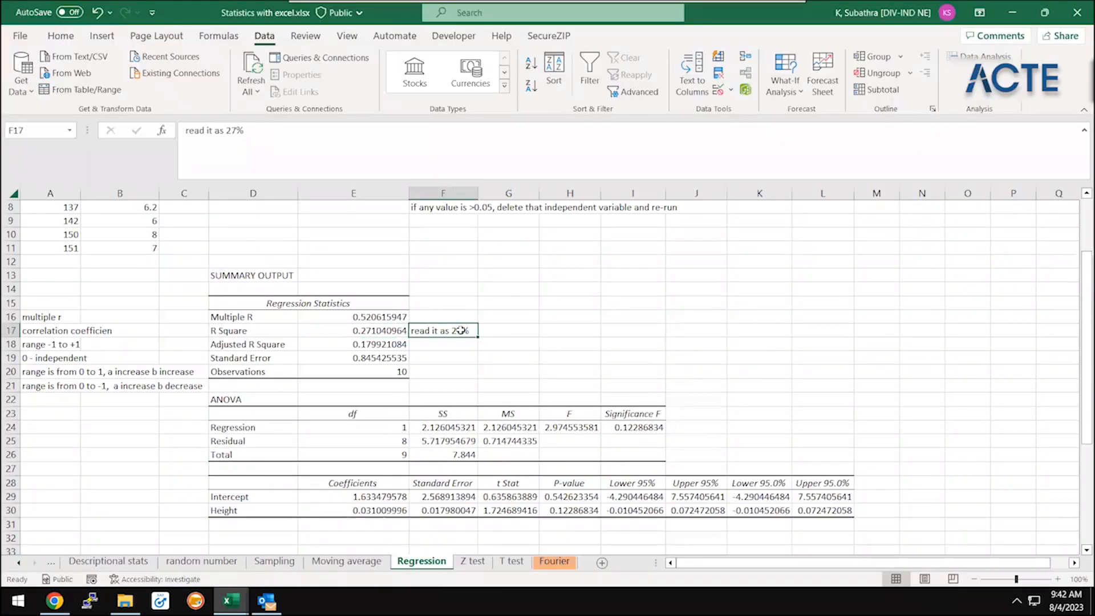
{"action": "left_click", "coordinate": [320, 140]}
{"action": "type", "text": "on r"}
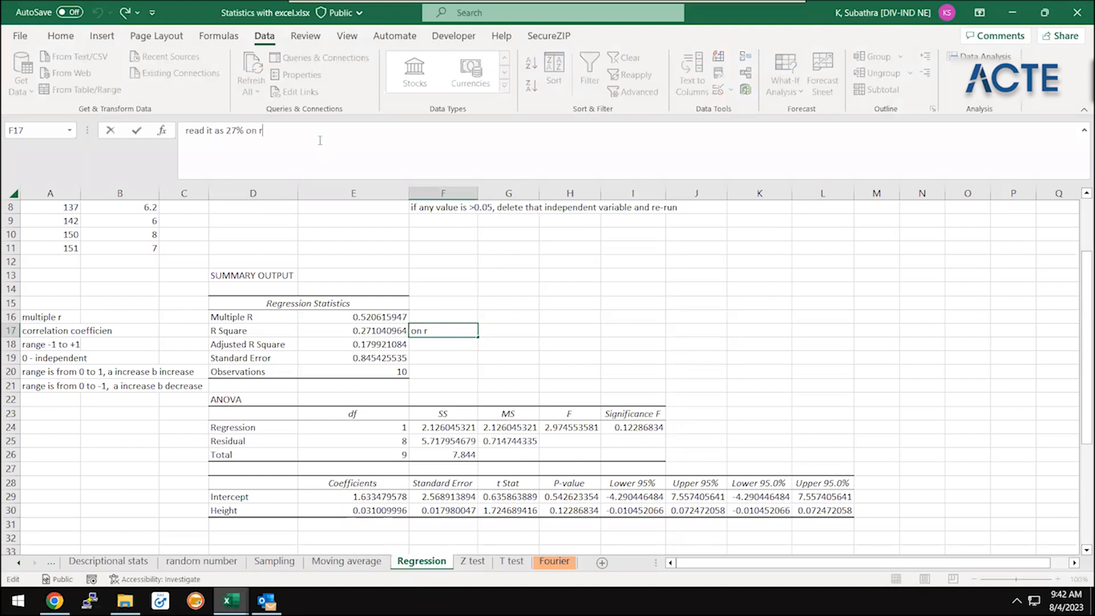
{"action": "type", "text": "egression line, remaining 73% outside "}
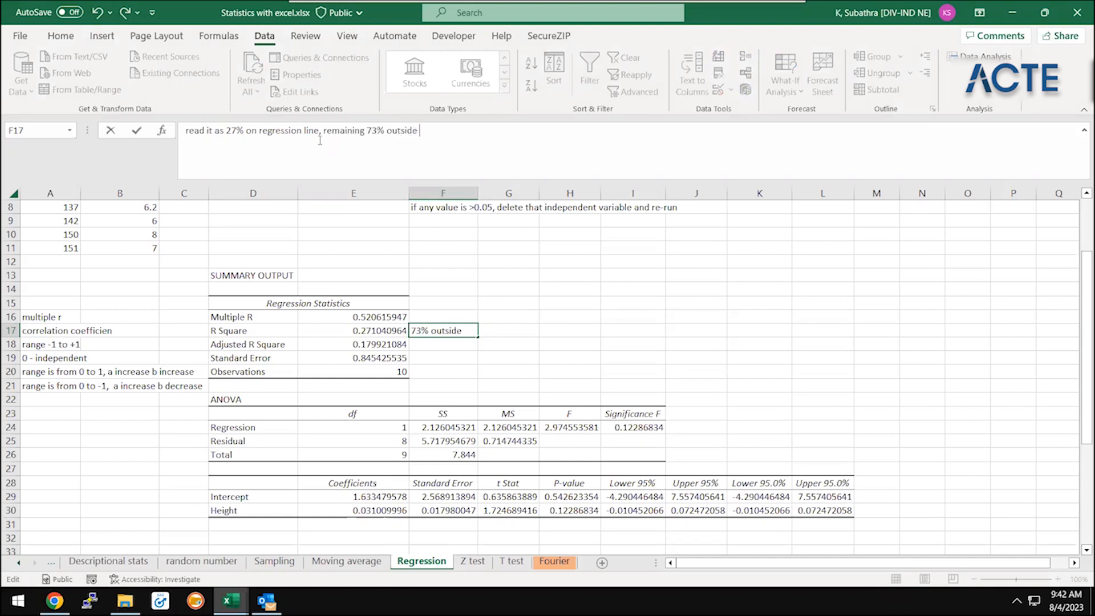
{"action": "type", "text": "the line"}
{"action": "key", "text": "Return"}
{"action": "key", "text": "Up"}
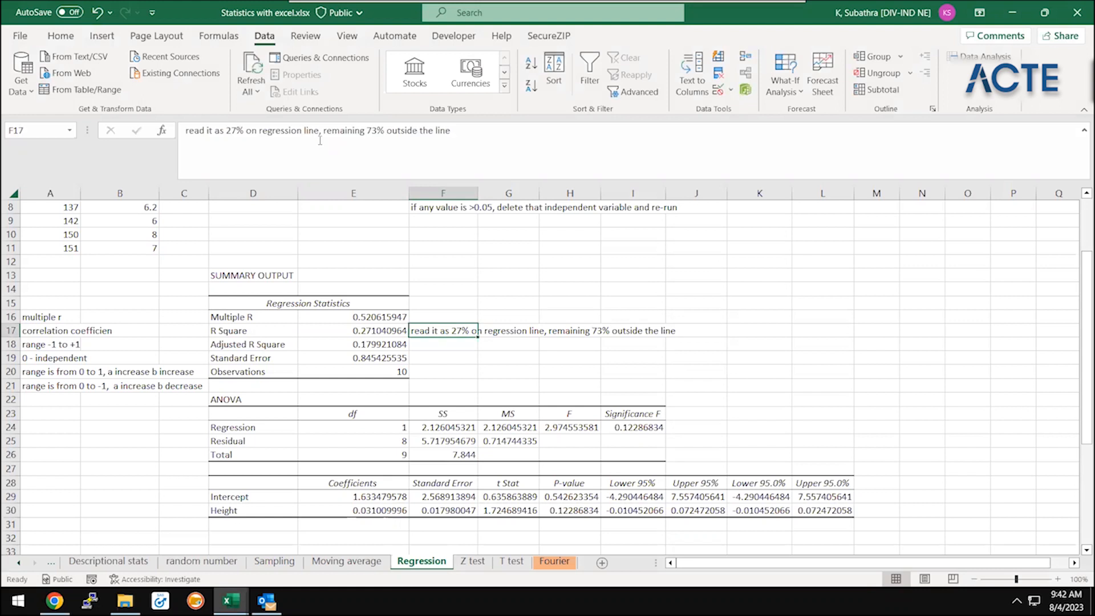
Examine the R Square, Adjusted R Square, Standard Error and Observations values in the Regression Statistics block
{"action": "key", "text": "Left"}
{"action": "key", "text": "Down"}
{"action": "key", "text": "Up"}
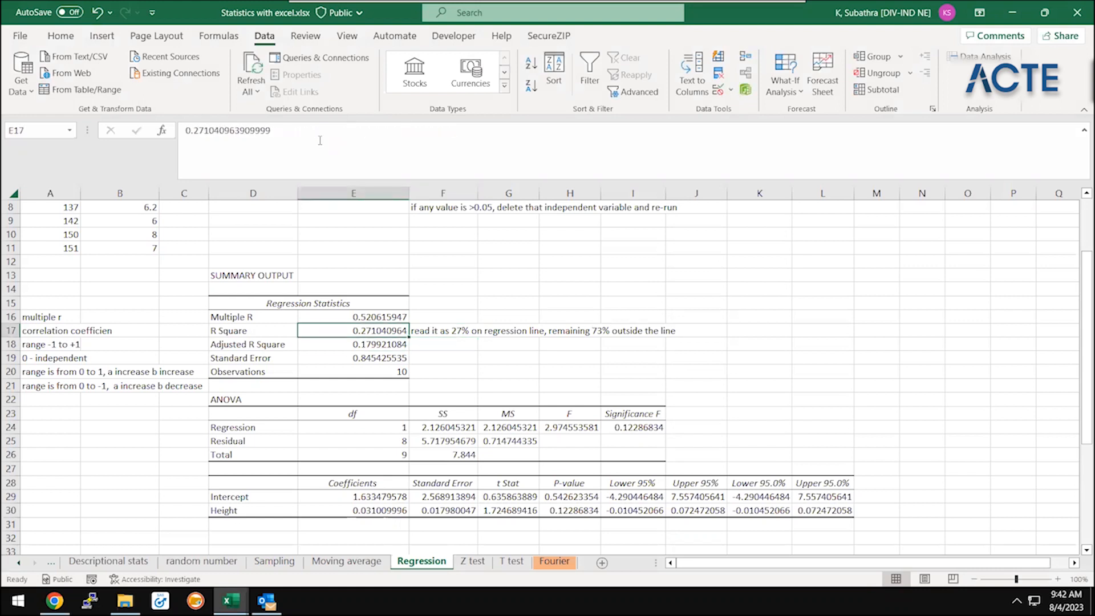
{"action": "key", "text": "Down"}
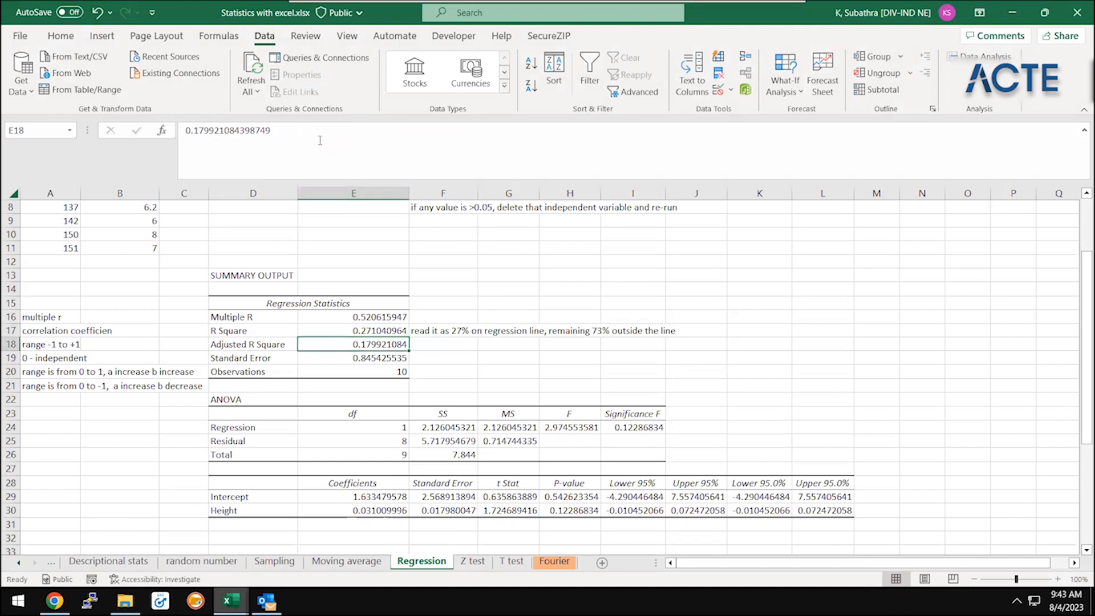
{"action": "key", "text": "Down"}
{"action": "key", "text": "Down"}
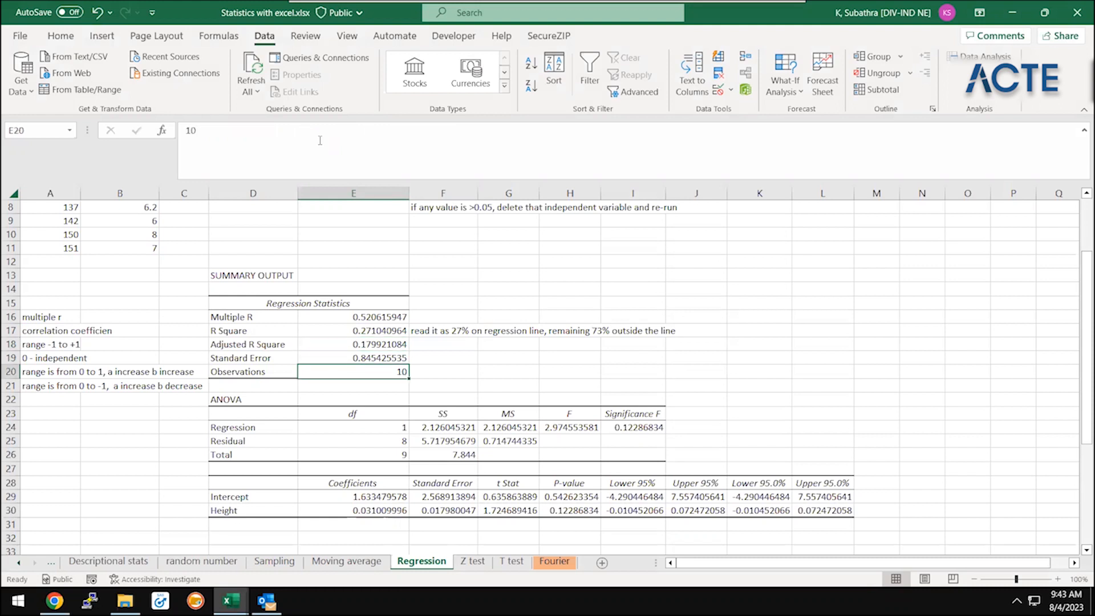
{"action": "key", "text": "Up"}
{"action": "key", "text": "Right"}
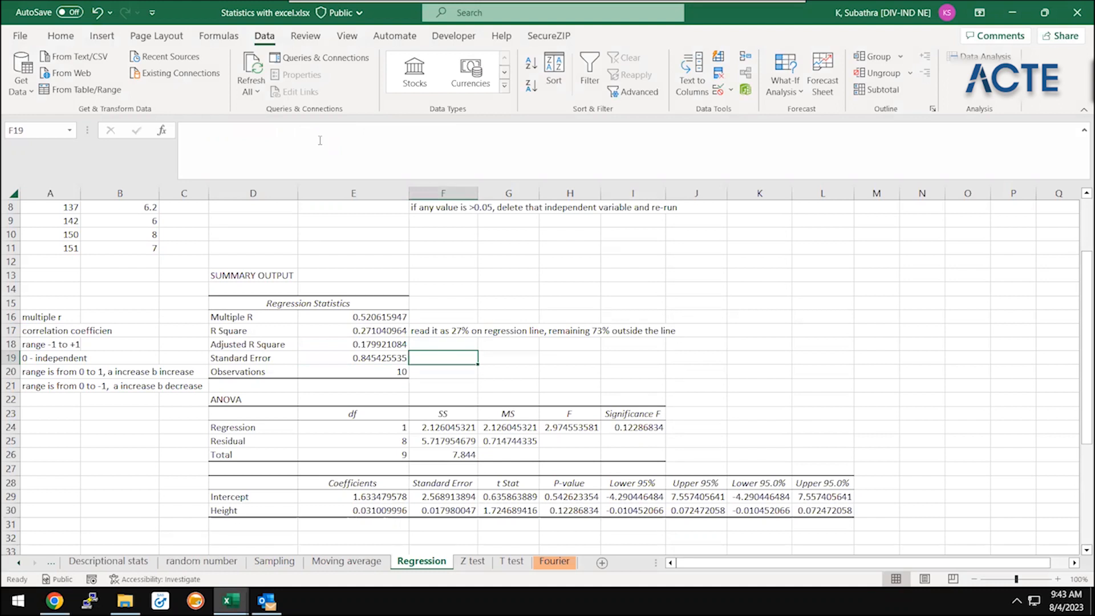
{"action": "key", "text": "Left"}
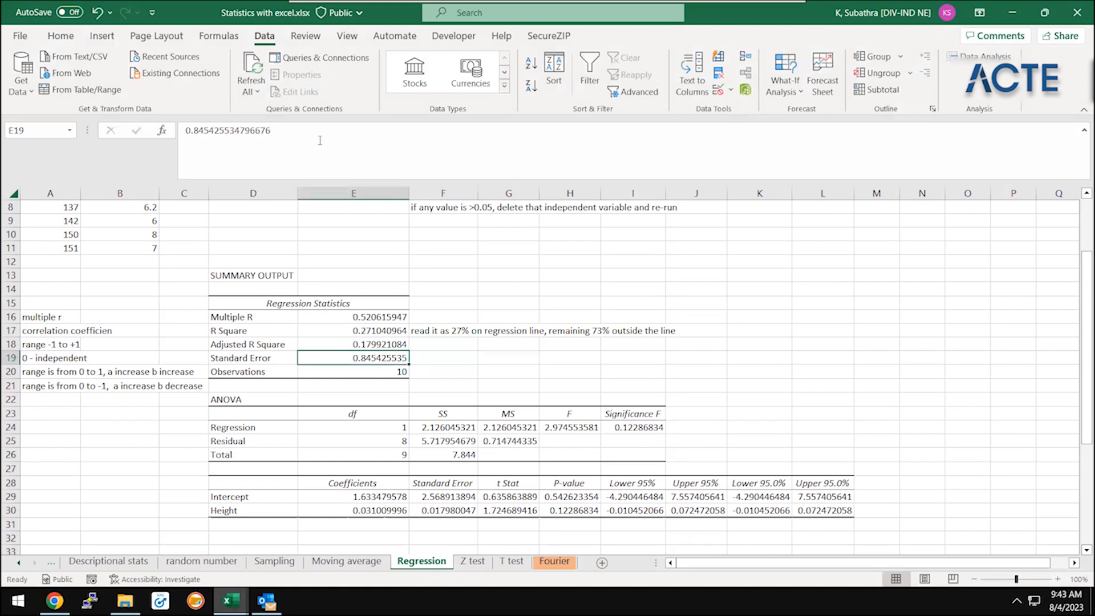
{"action": "key", "text": "Right"}
{"action": "key", "text": "Left"}
Enter the note "measures accuracy" in cell F19 beside the Standard Error value
{"action": "left_click", "coordinate": [440, 340]}
{"action": "left_click", "coordinate": [450, 332]}
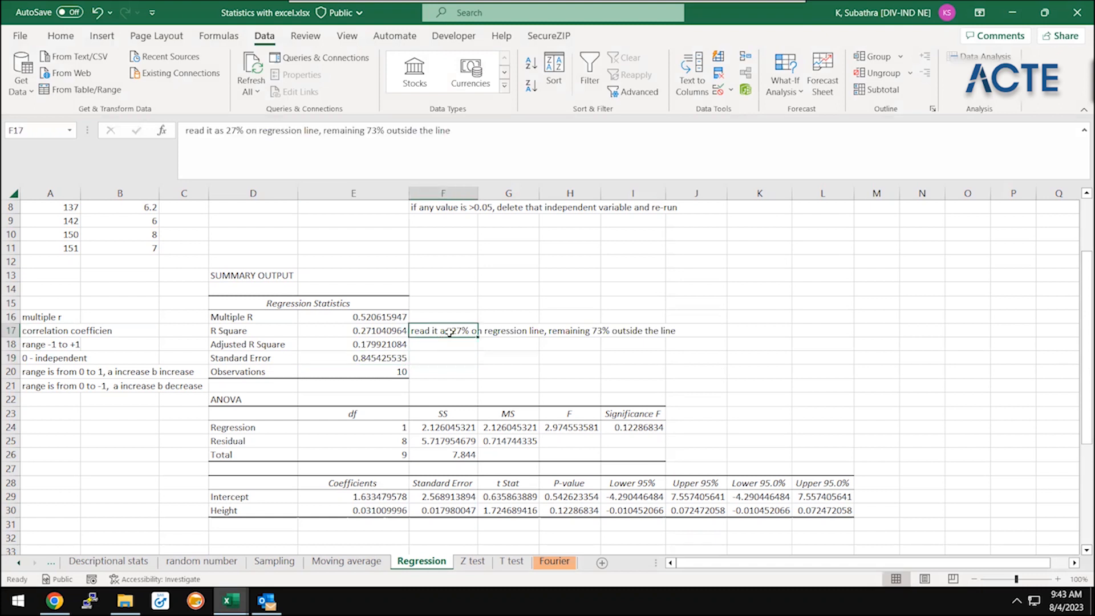
{"action": "key", "text": "Down"}
{"action": "key", "text": "Down"}
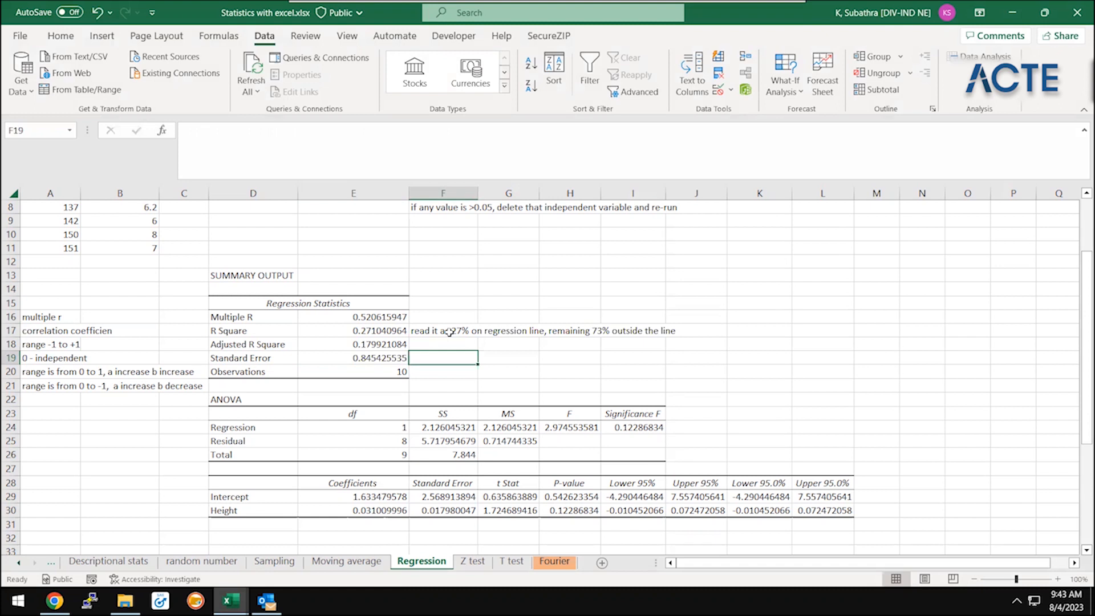
{"action": "type", "text": "measures "}
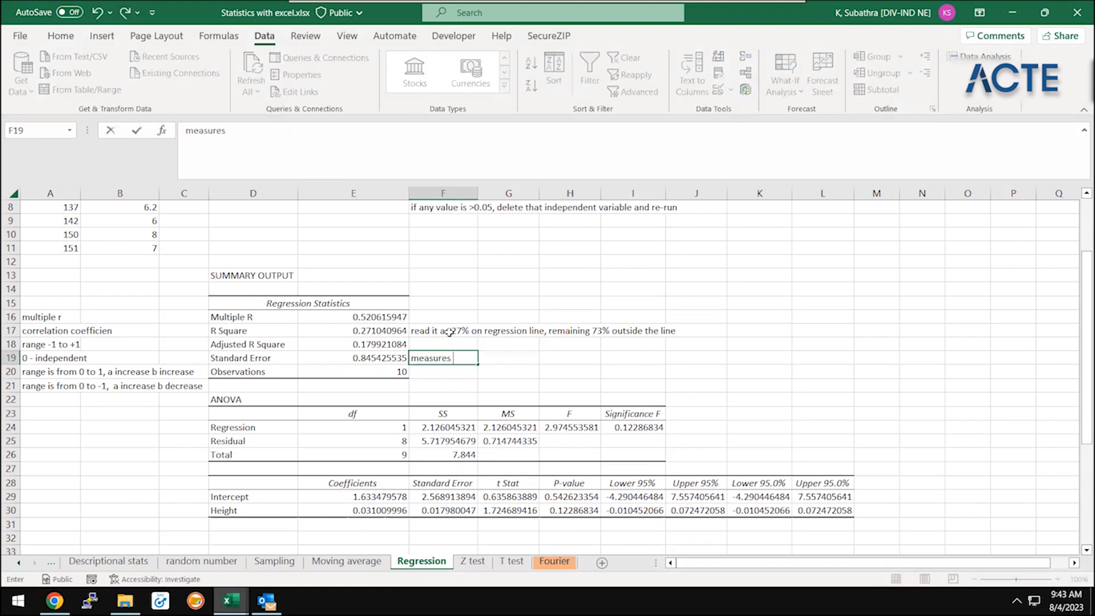
{"action": "type", "text": "accur"}
{"action": "type", "text": "axc"}
{"action": "key", "text": "BackSpace"}
{"action": "key", "text": "BackSpace"}
{"action": "type", "text": "cy"}
{"action": "key", "text": "Return"}
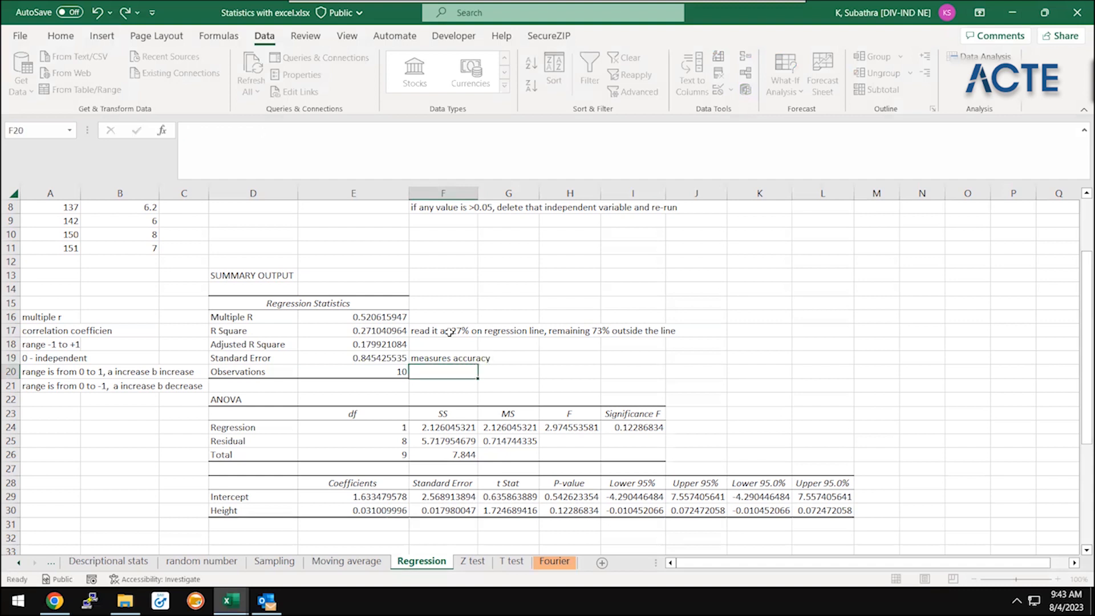
Examine the Observations value in E20 and return to the Height and long jump feet data at the sheet's start
{"action": "key", "text": "Left"}
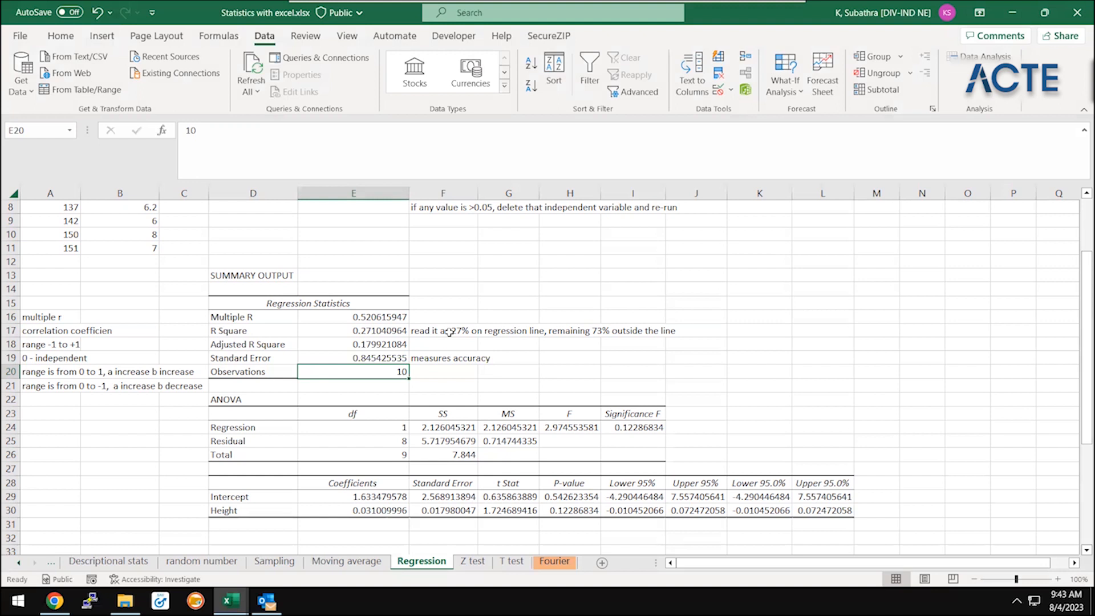
{"action": "key", "text": "Up"}
{"action": "key", "text": "Up"}
{"action": "key", "text": "Up"}
{"action": "key", "text": "Up"}
{"action": "key", "text": "Left"}
{"action": "key", "text": "Left"}
{"action": "key", "text": "Left"}
{"action": "key", "text": "Left"}
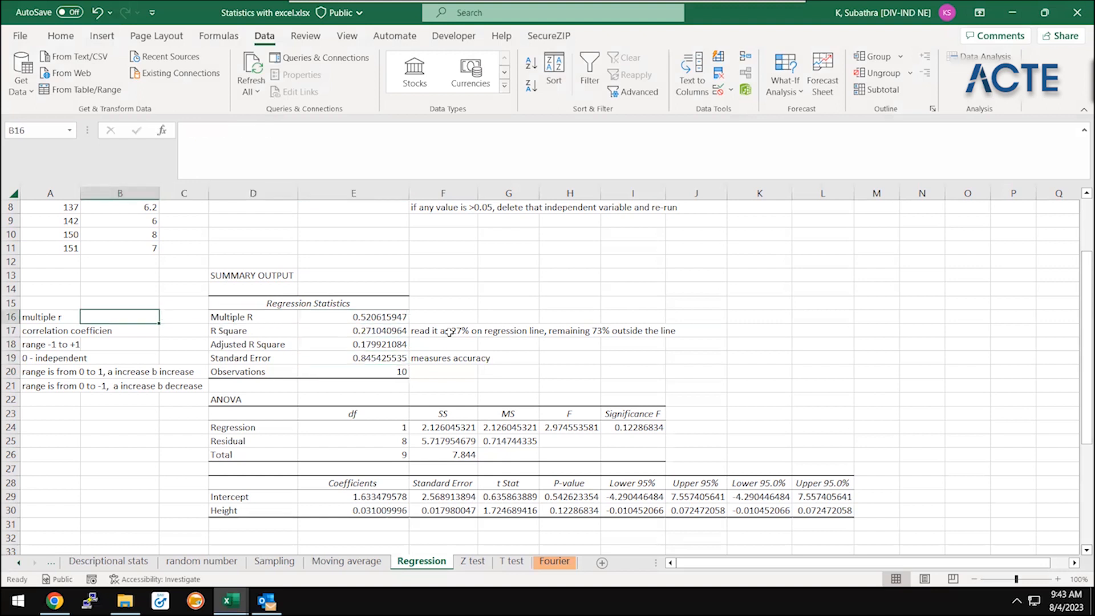
{"action": "key", "text": "ctrl+Up"}
{"action": "key", "text": "ctrl+Up"}
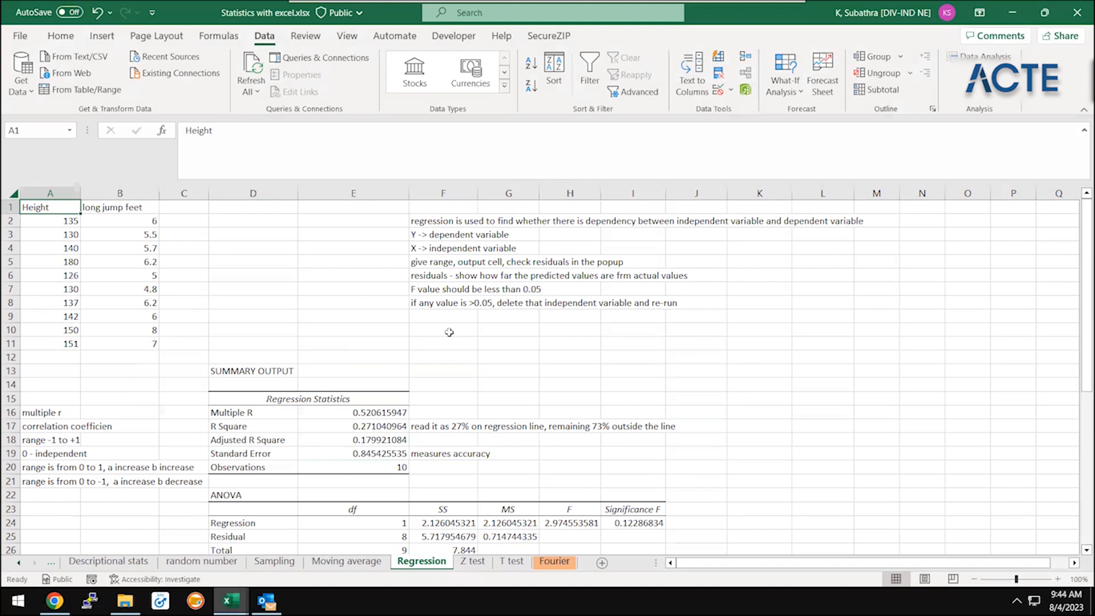
Review the Summary Output's Regression Statistics block, comparing Multiple R and R Square with the notes in column A
{"action": "left_click_drag", "start_coordinate": [221, 372], "coordinate": [337, 464]}
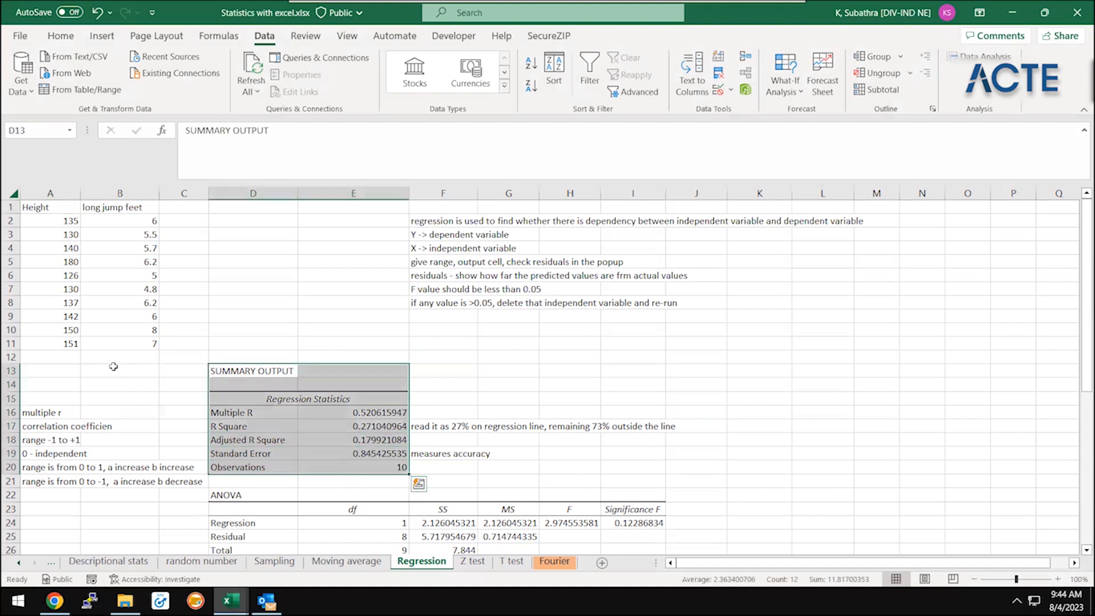
{"action": "left_click", "coordinate": [67, 415]}
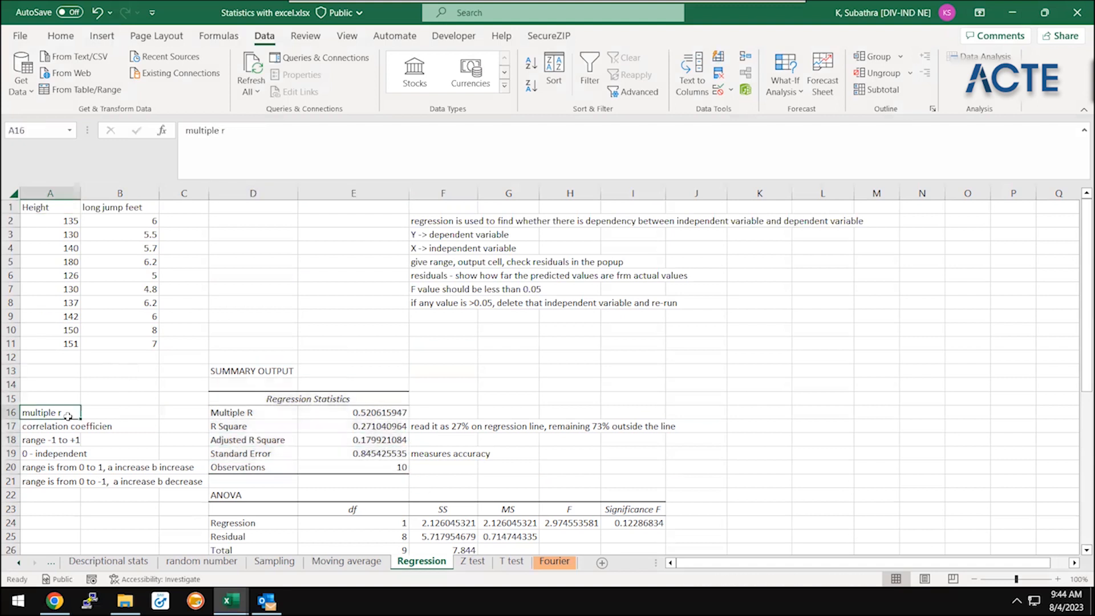
{"action": "left_click", "coordinate": [261, 413]}
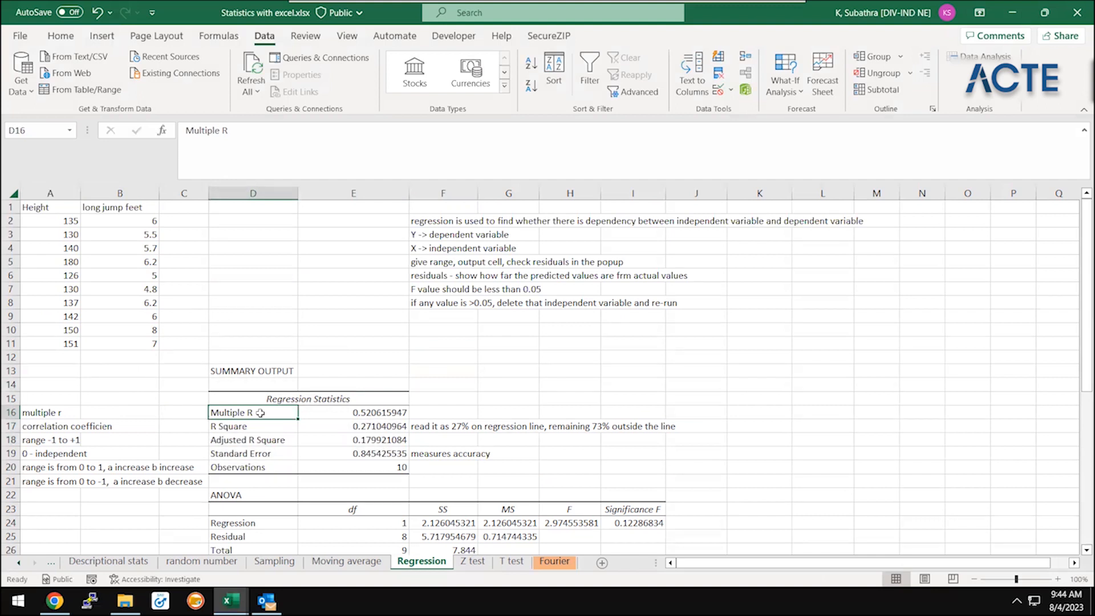
{"action": "left_click", "coordinate": [36, 464]}
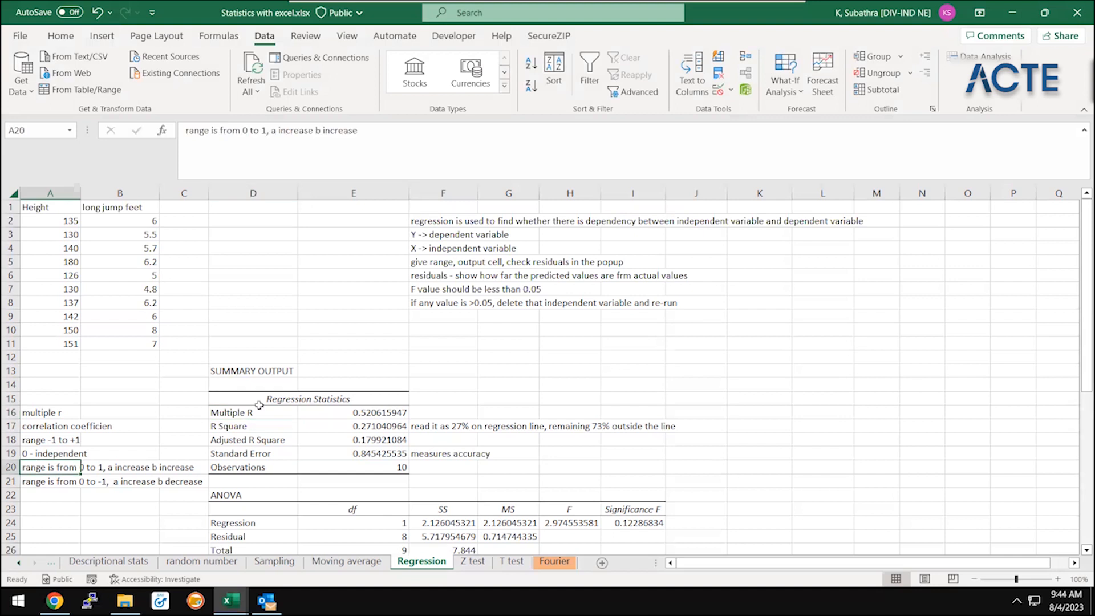
{"action": "left_click", "coordinate": [269, 423]}
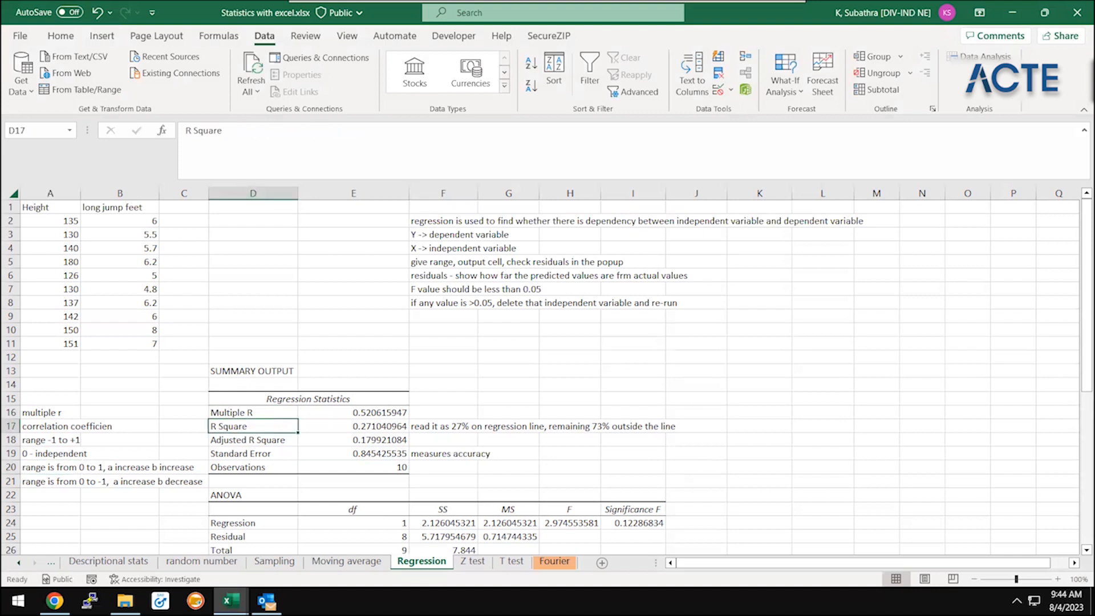
Review the Adjusted R Square and Standard Error rows of the regression output and save the workbook
{"action": "left_click", "coordinate": [231, 601]}
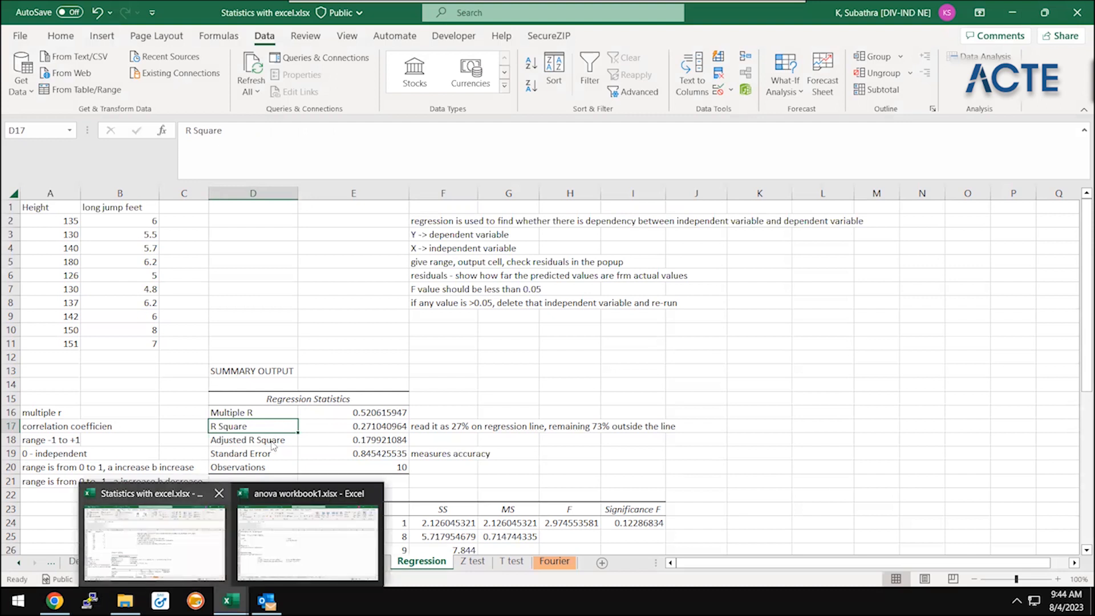
{"action": "key", "text": "Down"}
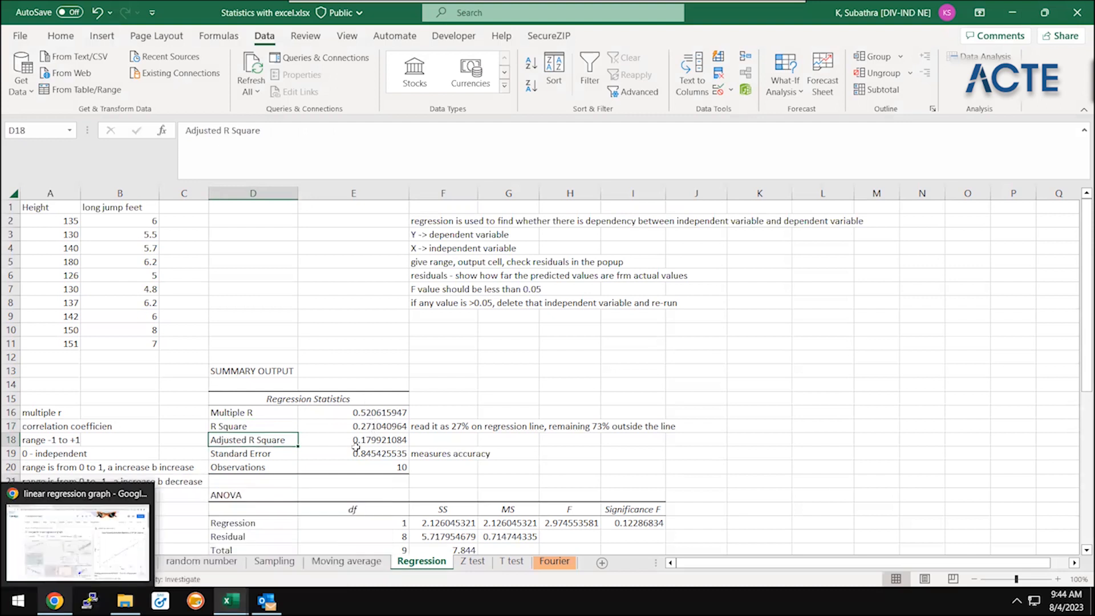
{"action": "left_click", "coordinate": [354, 454]}
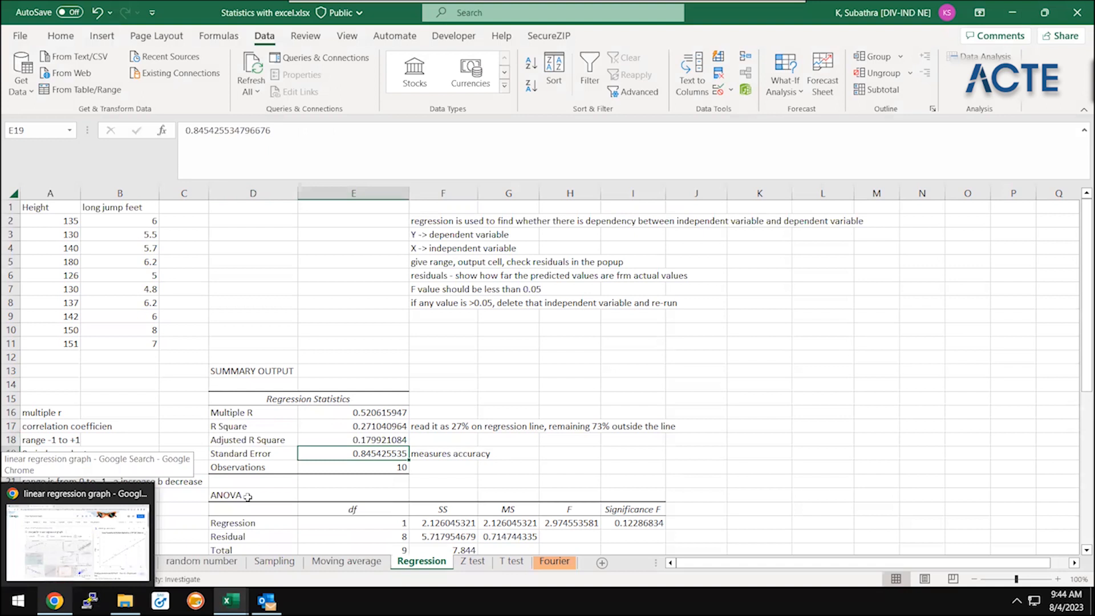
{"action": "left_click", "coordinate": [234, 360]}
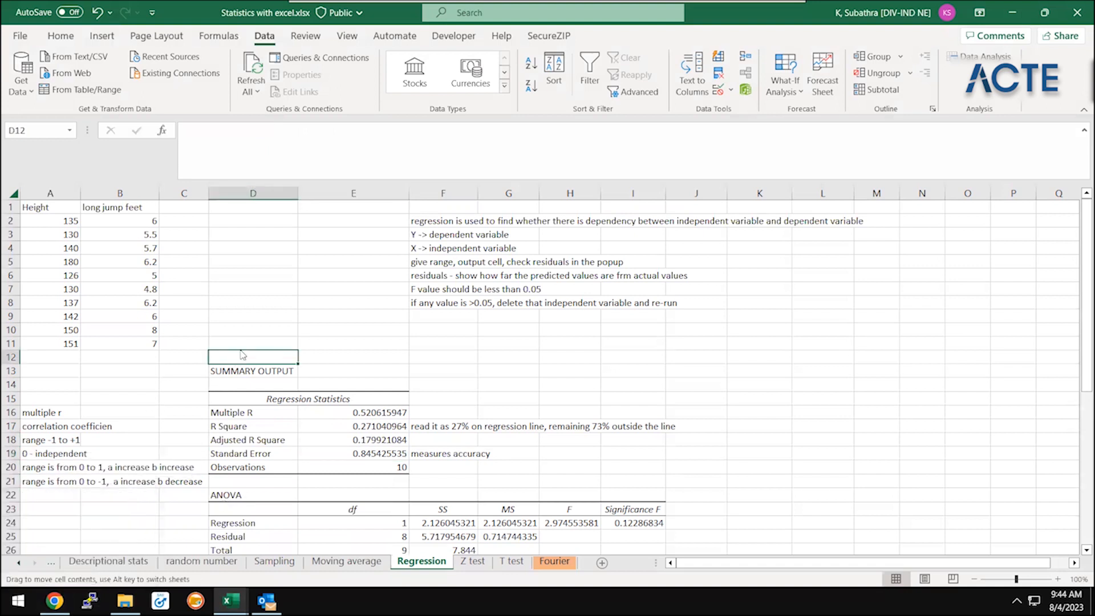
{"action": "key", "text": "ctrl+s"}
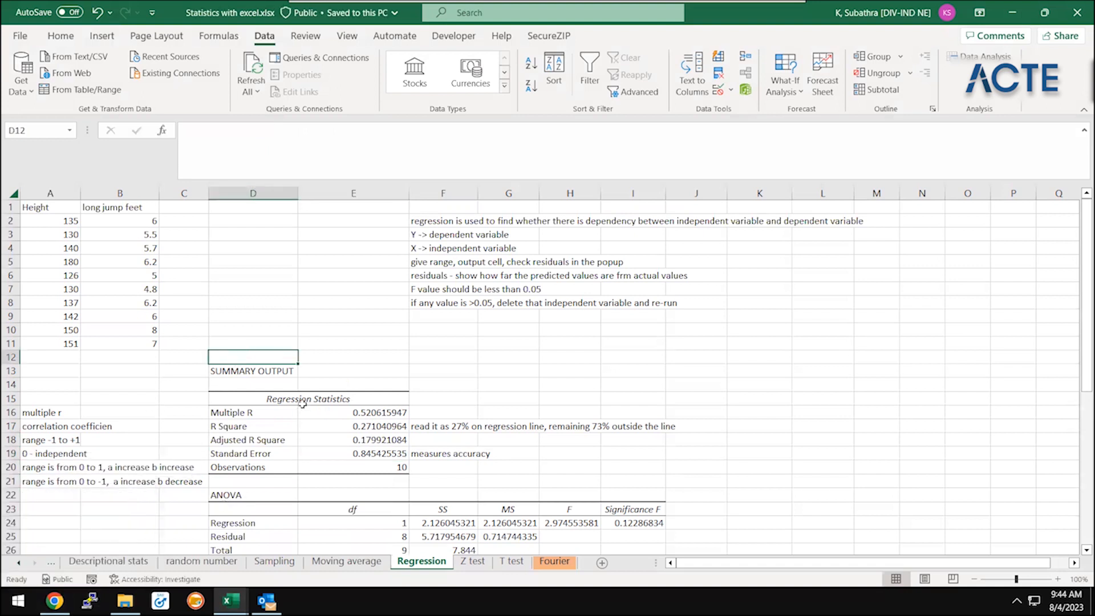
Mark the Regression topic as Done in cell B16 of the Functions sheet by filling from the row above
{"action": "left_click", "coordinate": [19, 568], "text": "ctrl"}
{"action": "left_click", "coordinate": [87, 562]}
{"action": "left_click", "coordinate": [201, 325]}
{"action": "key", "text": "Down"}
{"action": "key", "text": "Down"}
{"action": "key", "text": "Down"}
{"action": "key", "text": "Down"}
{"action": "key", "text": "Down"}
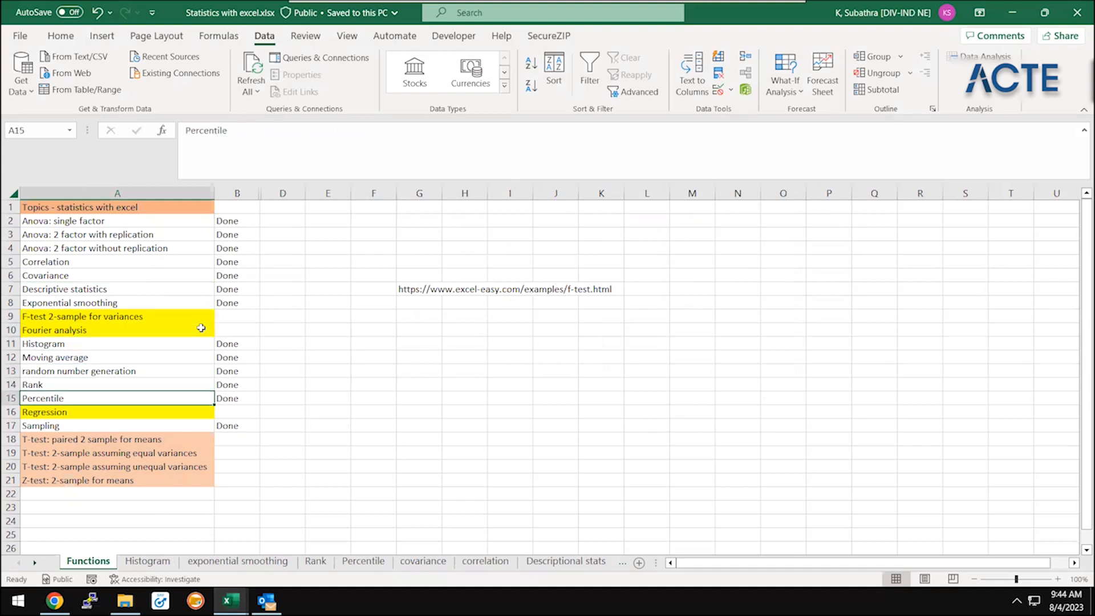
{"action": "key", "text": "Right"}
{"action": "key", "text": "shift+Down"}
{"action": "key", "text": "ctrl+d"}
{"action": "key", "text": "Down"}
{"action": "key", "text": "Down"}
{"action": "key", "text": "Down"}
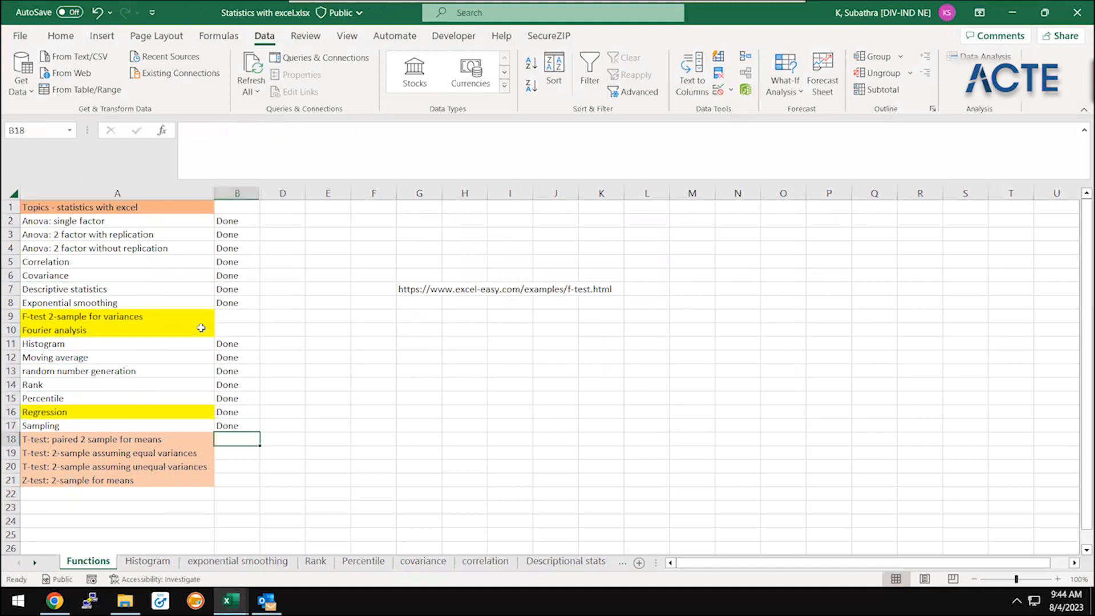
Open the Z test sheet and look over the z-Test: Two Sample for Means output
{"action": "key", "text": "Left"}
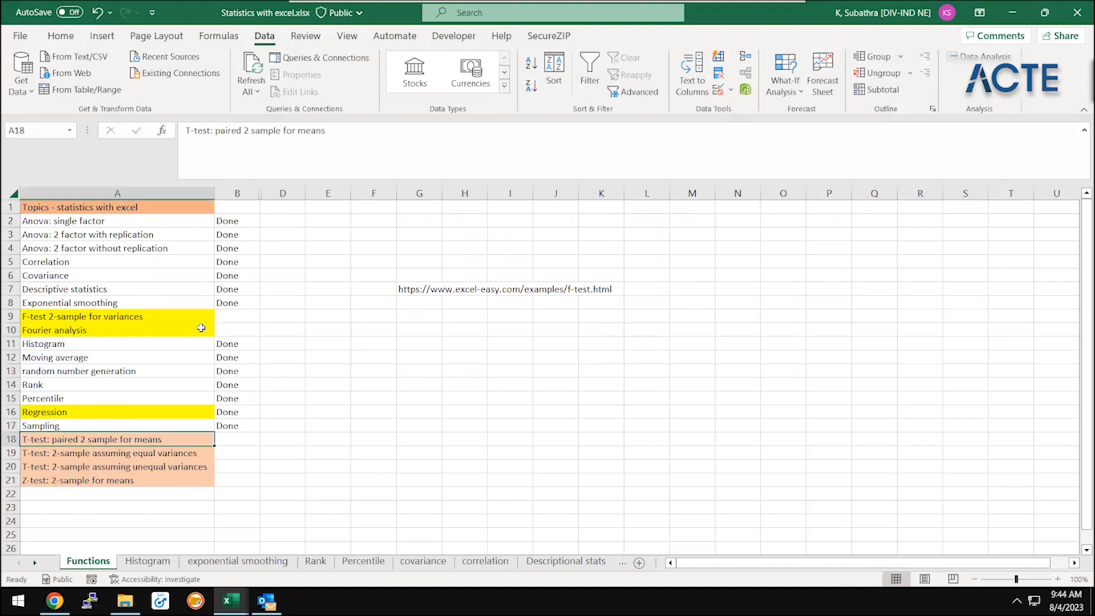
{"action": "left_click", "coordinate": [35, 563], "text": "ctrl"}
{"action": "left_click", "coordinate": [495, 565]}
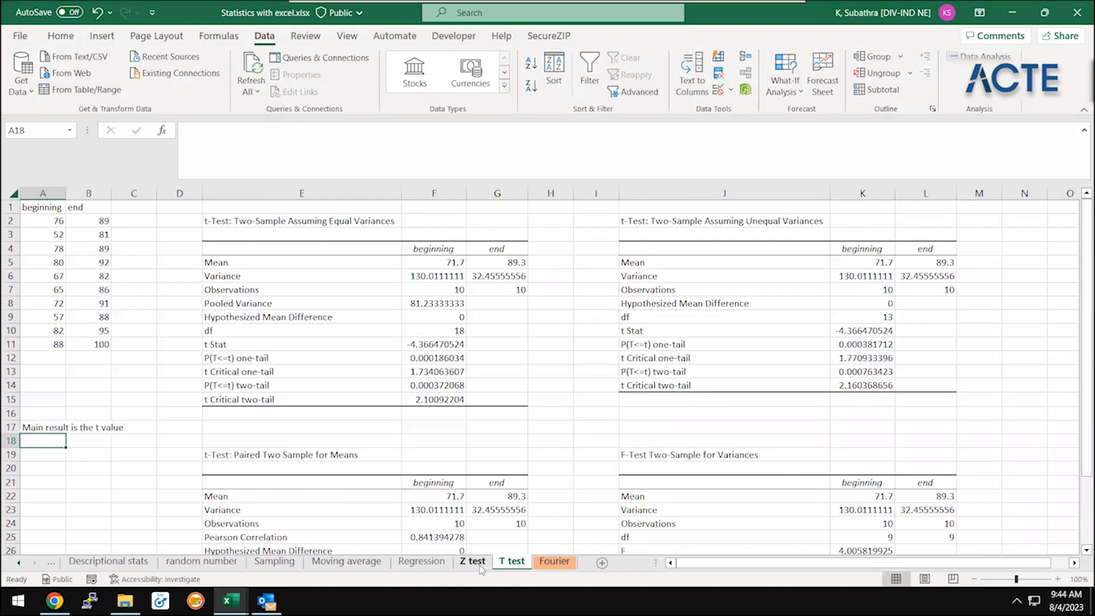
{"action": "left_click", "coordinate": [473, 562]}
{"action": "left_click", "coordinate": [374, 371]}
{"action": "left_click", "coordinate": [563, 233]}
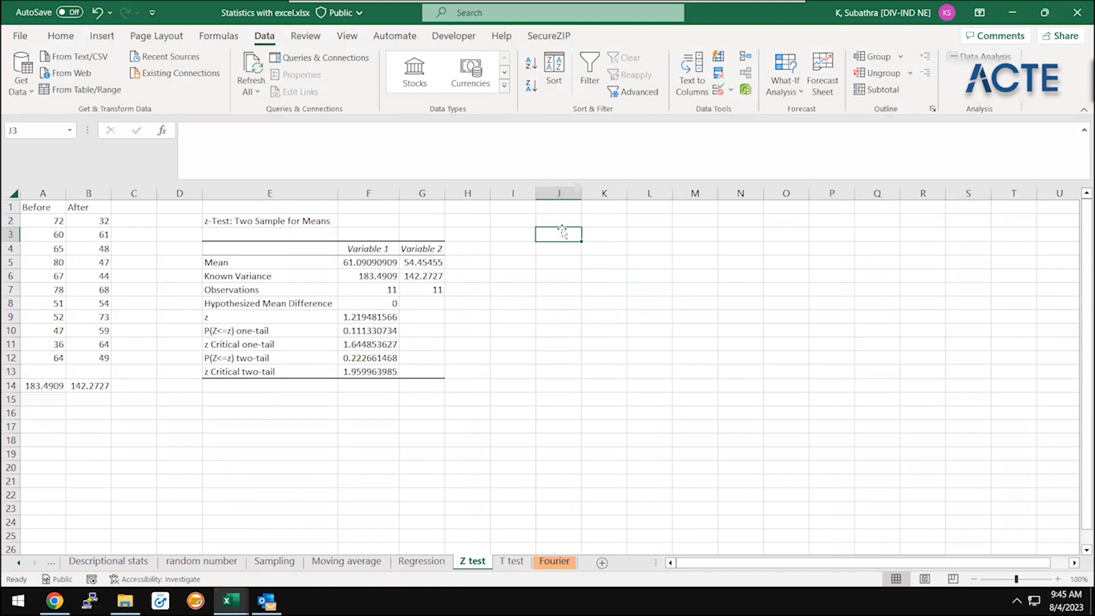
{"action": "key", "text": "Left"}
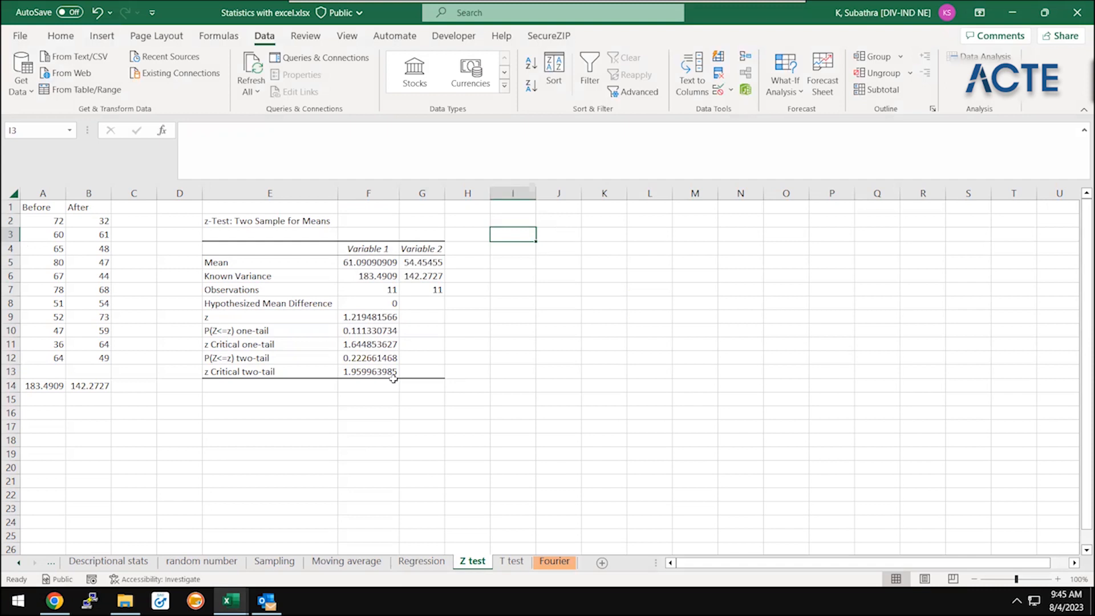
Switch to anova workbook1.xlsx and copy the RULE block D32:E35 from its Notes sheet
{"action": "mouse_move", "coordinate": [230, 600]}
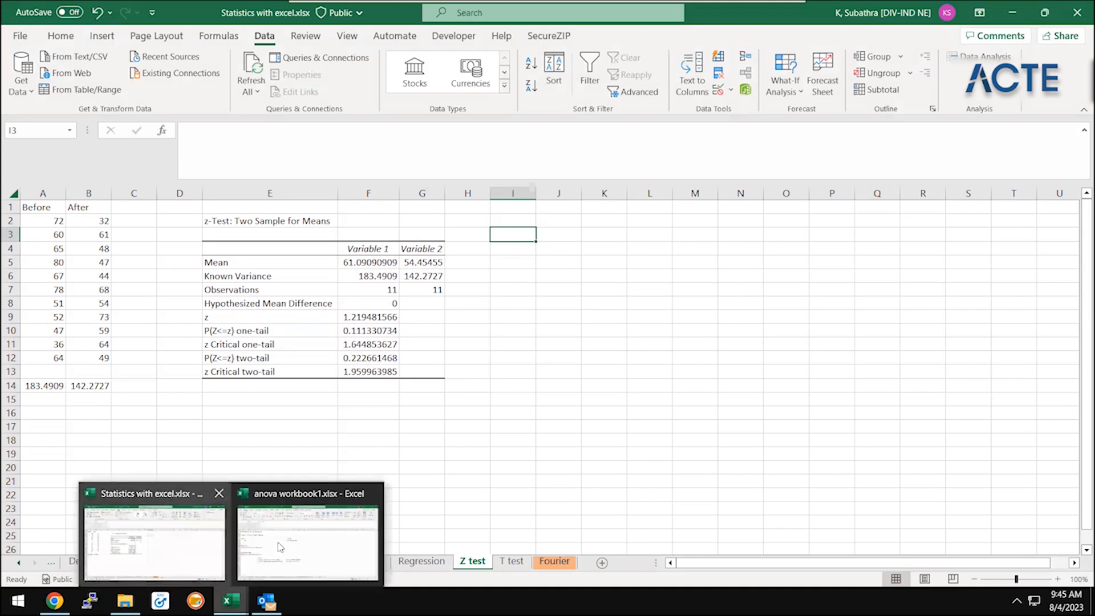
{"action": "left_click", "coordinate": [297, 545]}
{"action": "left_click", "coordinate": [255, 476]}
{"action": "key", "text": "Up"}
{"action": "key", "text": "Up"}
{"action": "key", "text": "Up"}
{"action": "key", "text": "Up"}
{"action": "key", "text": "Up"}
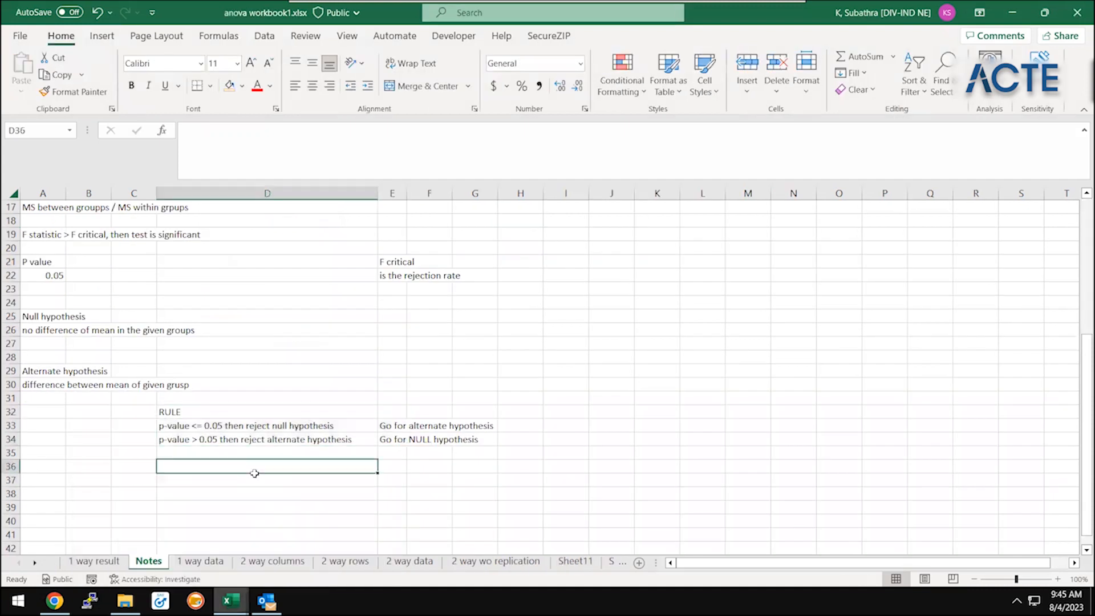
{"action": "key", "text": "shift+Down"}
{"action": "key", "text": "shift+Down"}
{"action": "key", "text": "shift+Right"}
{"action": "key", "text": "shift+Down"}
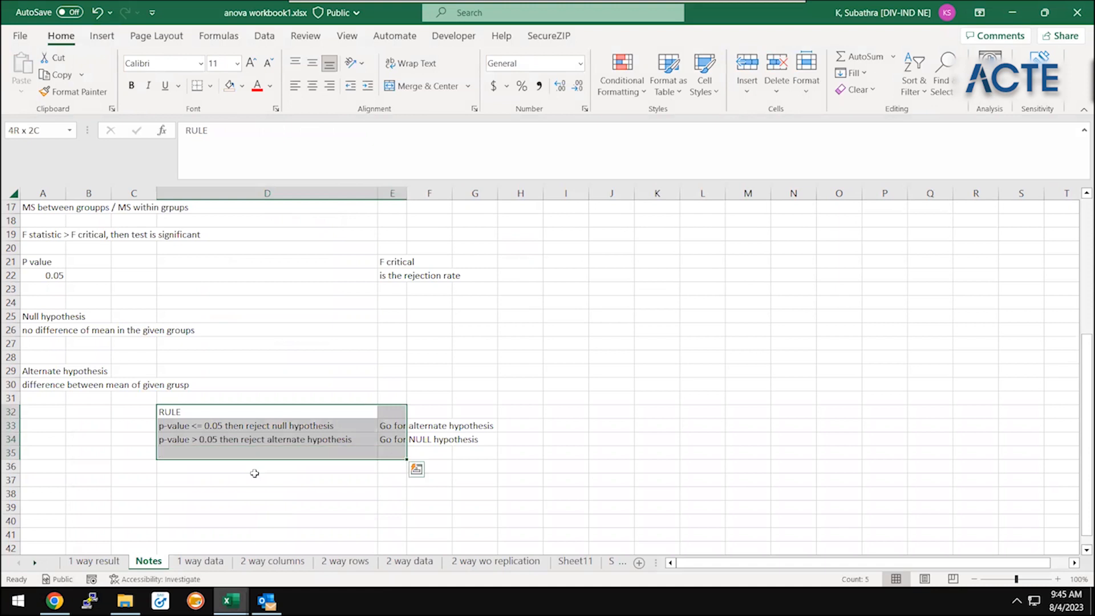
{"action": "key", "text": "ctrl+c"}
Paste the rule block at M3 of the Z test sheet in Statistics with excel.xlsx and fit columns M and N to their contents
{"action": "key", "text": "alt+Tab"}
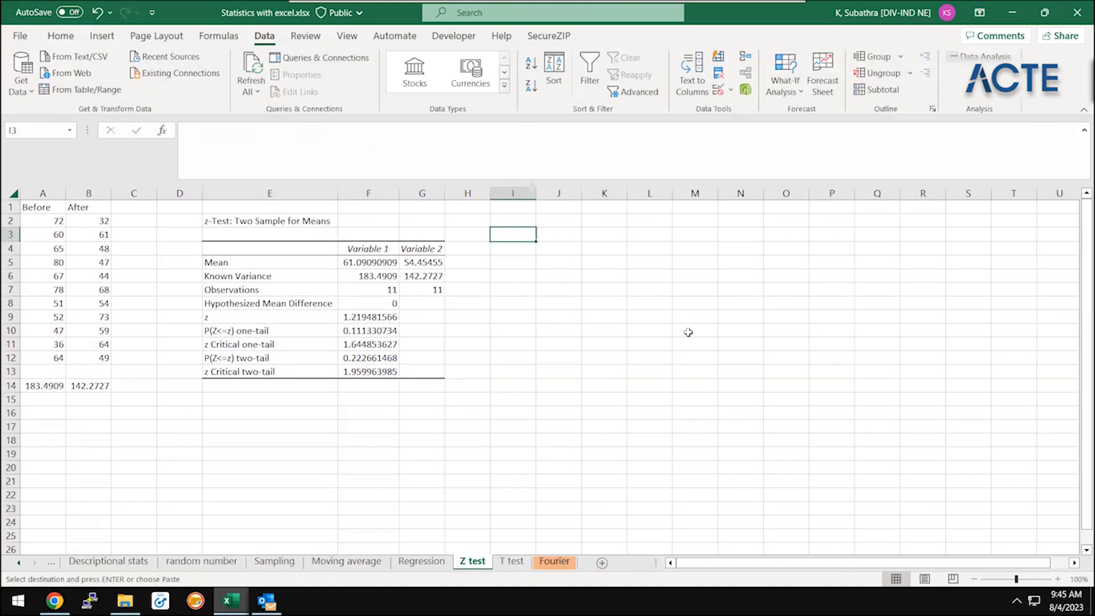
{"action": "left_click", "coordinate": [702, 231]}
{"action": "key", "text": "ctrl+v"}
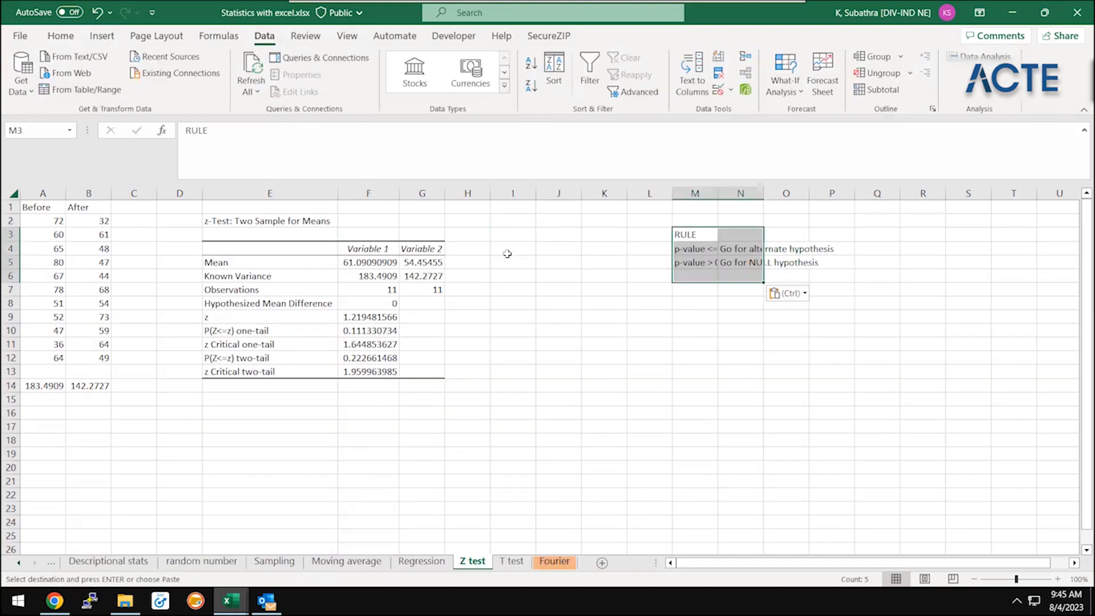
{"action": "double_click", "coordinate": [721, 187]}
{"action": "key", "text": "Right"}
{"action": "key", "text": "Down"}
{"action": "key", "text": "Down"}
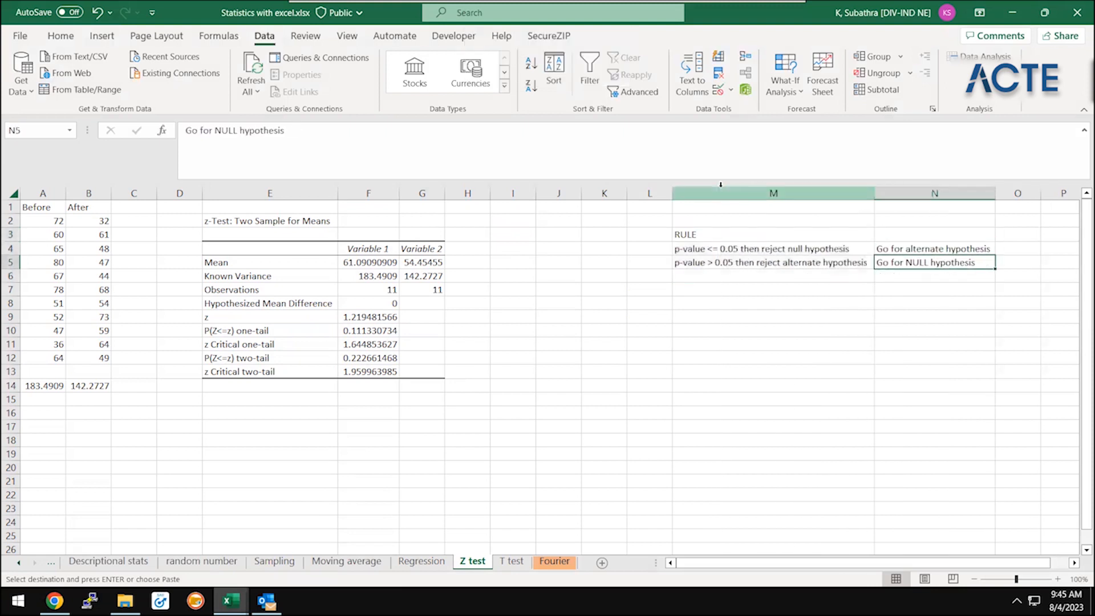
Shorten the rule conditions to "p-value <= 0.05" in M4 and "p-value > 0.05" in M5
{"action": "key", "text": "Left"}
{"action": "key", "text": "Up"}
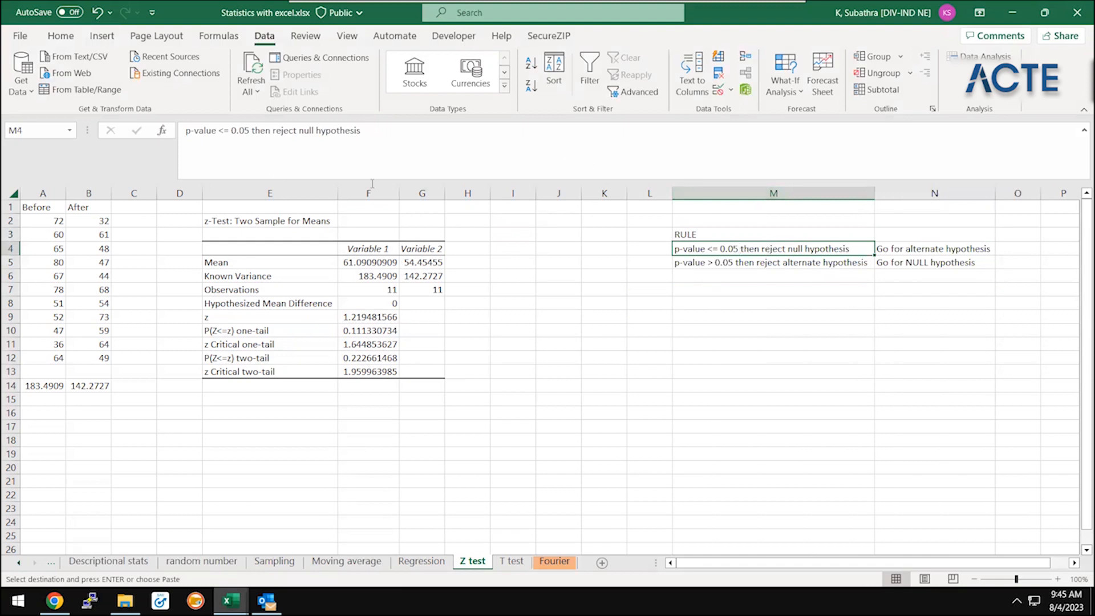
{"action": "left_click_drag", "start_coordinate": [253, 134], "coordinate": [477, 128]}
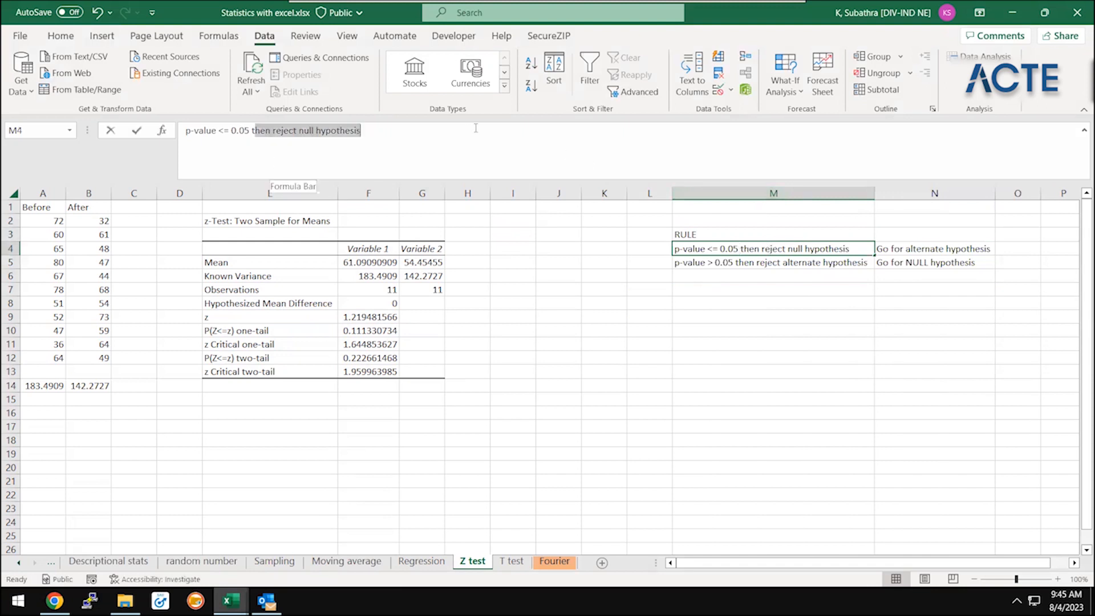
{"action": "key", "text": "BackSpace"}
{"action": "key", "text": "Return"}
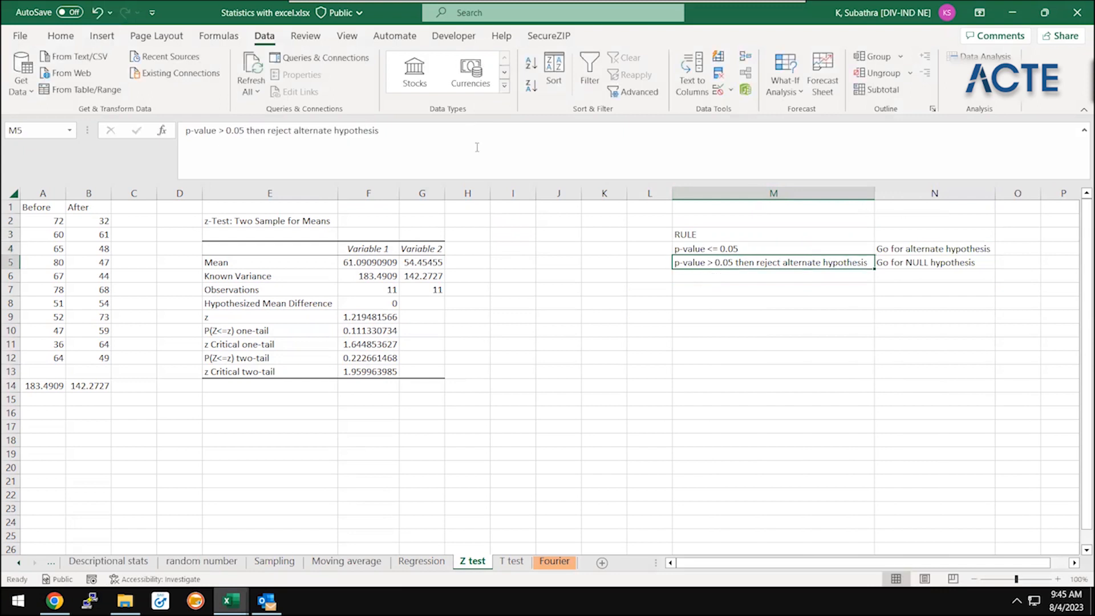
{"action": "left_click_drag", "start_coordinate": [249, 132], "coordinate": [485, 126]}
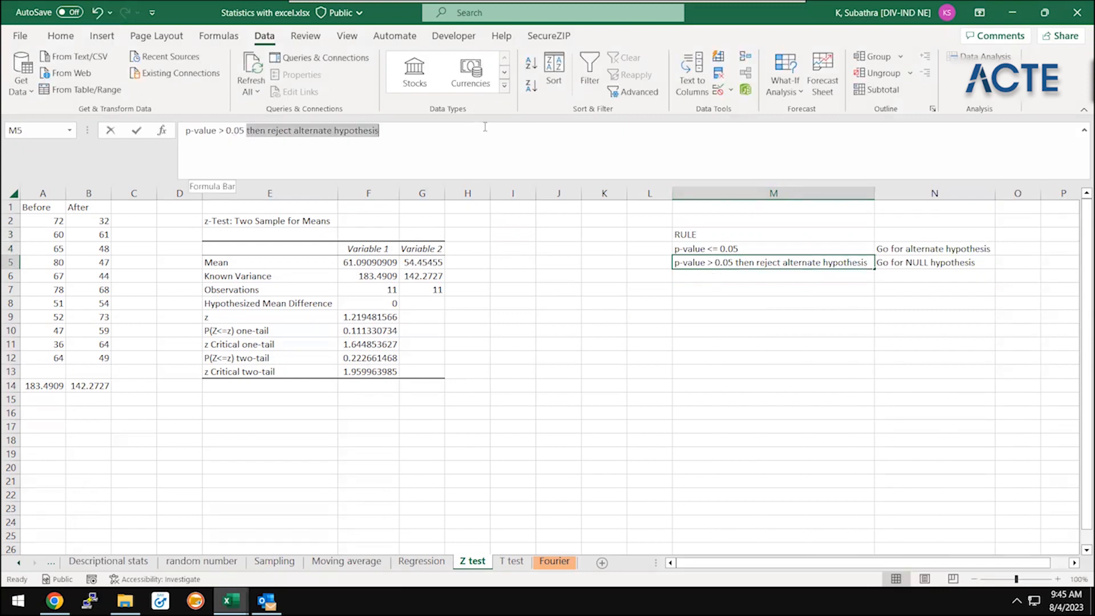
{"action": "key", "text": "BackSpace"}
{"action": "key", "text": "Return"}
Review the two p-value rules in M4 and M5 against their alternate and null hypothesis conclusions
{"action": "key", "text": "Up"}
{"action": "key", "text": "Up"}
{"action": "key", "text": "Down"}
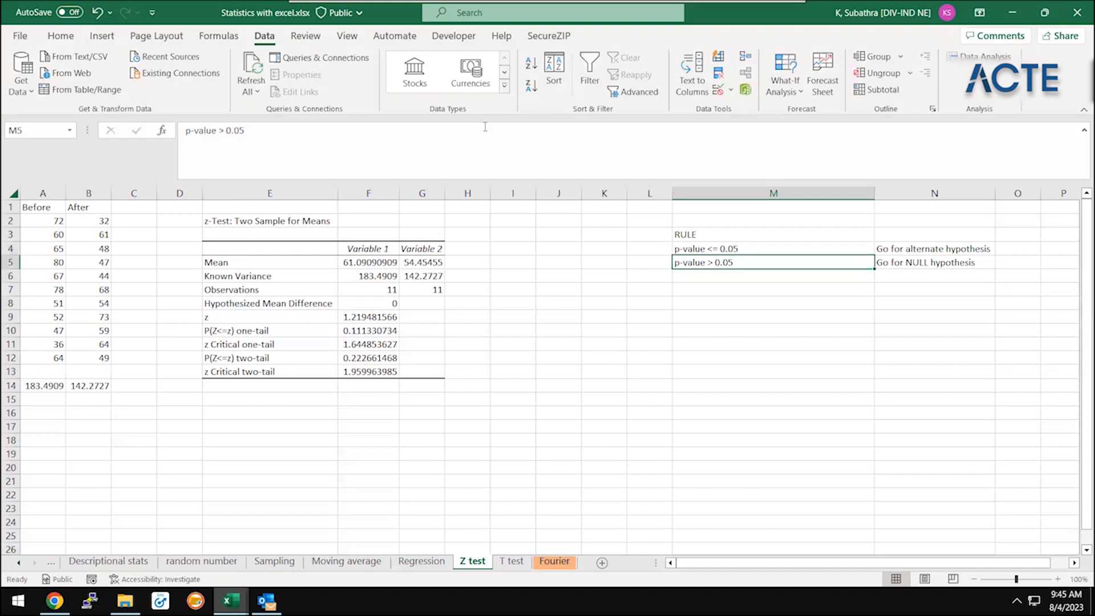
{"action": "key", "text": "Down"}
{"action": "key", "text": "Down"}
{"action": "key", "text": "Down"}
{"action": "key", "text": "Up"}
{"action": "key", "text": "Up"}
{"action": "key", "text": "Up"}
{"action": "key", "text": "Up"}
{"action": "key", "text": "Up"}
{"action": "key", "text": "Down"}
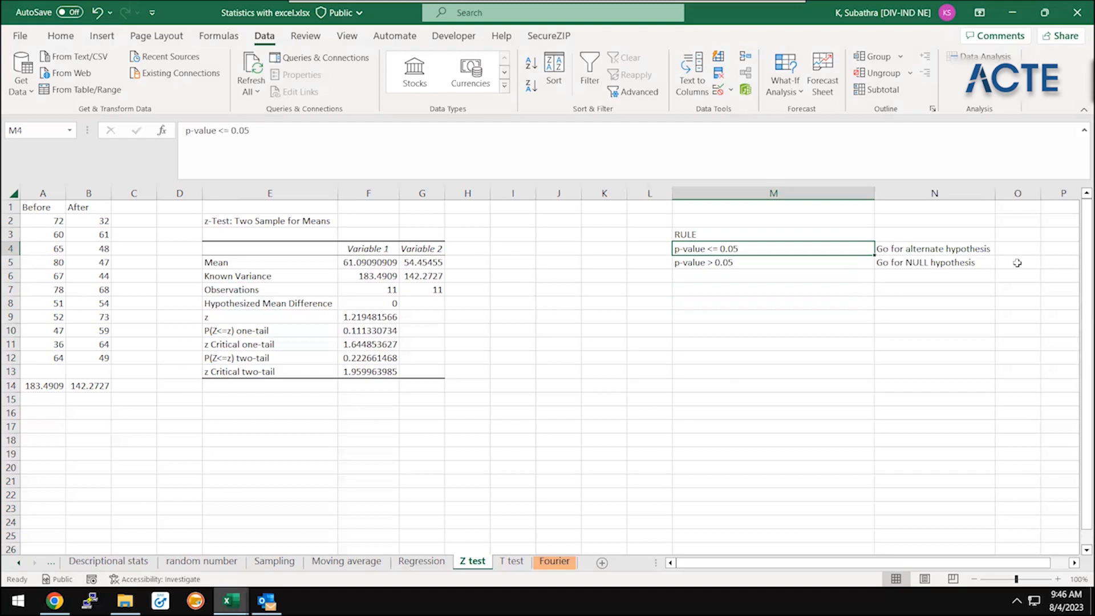
{"action": "left_click", "coordinate": [736, 268]}
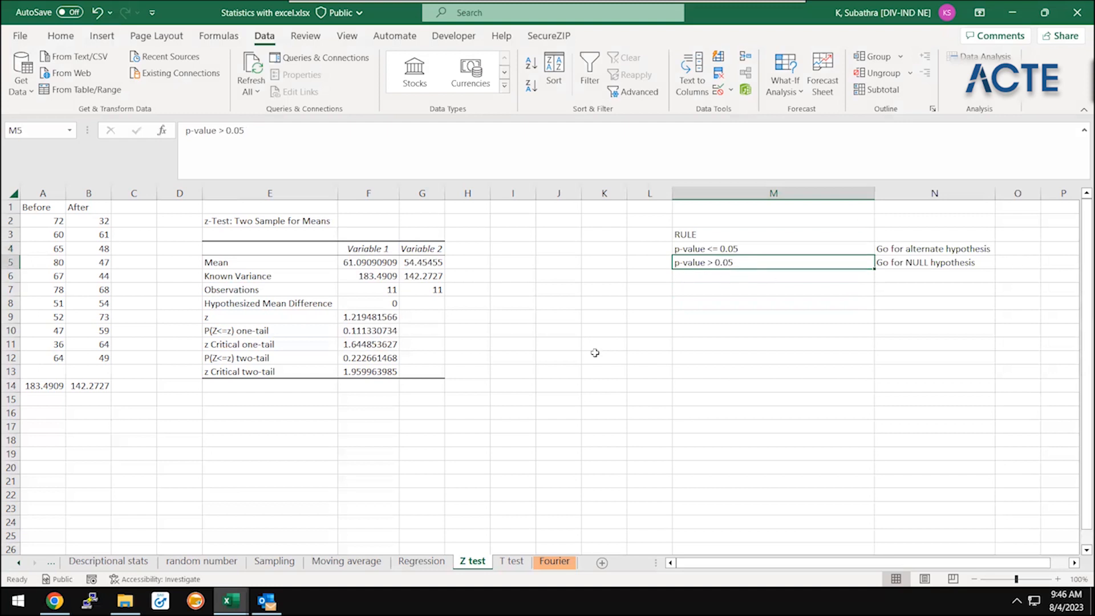
Copy the Null hypothesis and Alternate hypothesis definitions from column A of the Notes sheet in anova workbook1.xlsx
{"action": "mouse_move", "coordinate": [231, 601]}
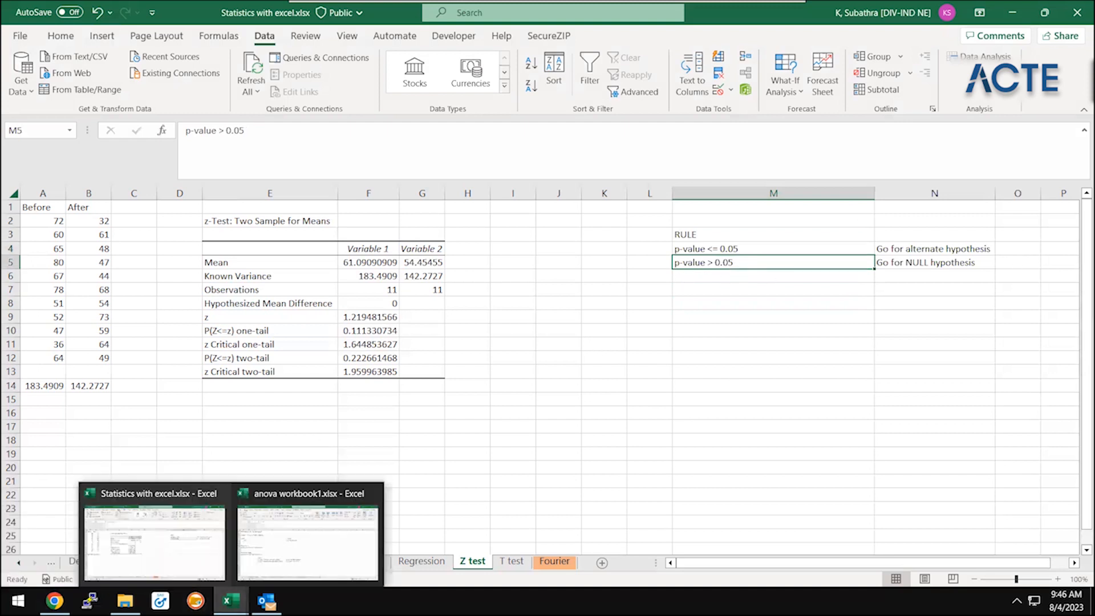
{"action": "left_click", "coordinate": [308, 542]}
{"action": "left_click", "coordinate": [88, 343]}
{"action": "key", "text": "Left"}
{"action": "key", "text": "Up"}
{"action": "key", "text": "Up"}
{"action": "key", "text": "shift+Down"}
{"action": "key", "text": "shift+Down"}
{"action": "key", "text": "shift+Down"}
{"action": "key", "text": "shift+Down"}
{"action": "key", "text": "shift+Down"}
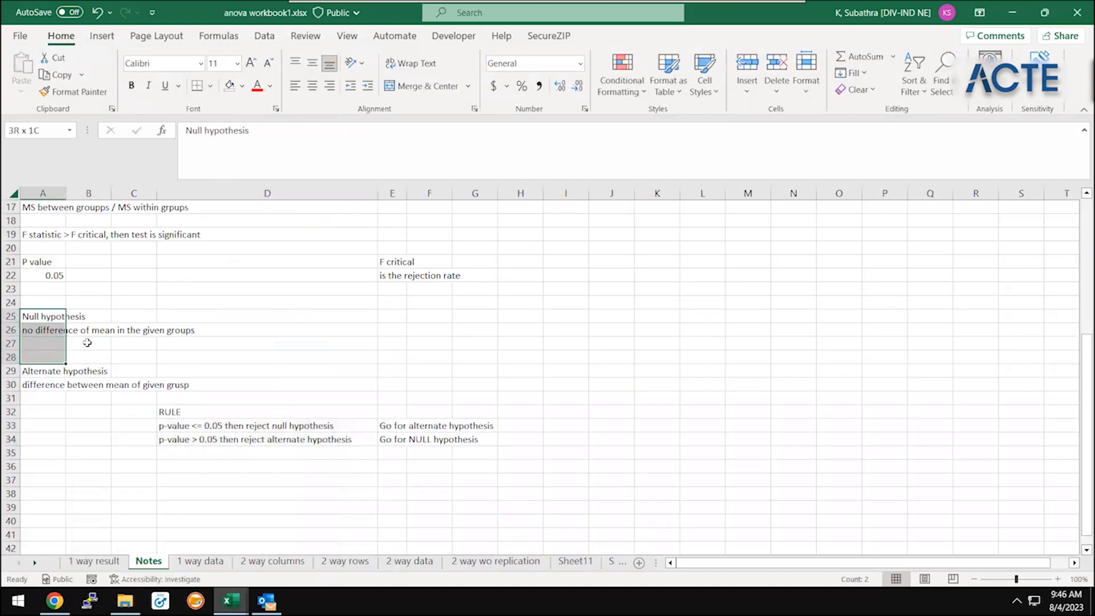
{"action": "key", "text": "ctrl+c"}
Paste the hypothesis definitions at M8 of the Z test sheet in Statistics with excel.xlsx and review the null hypothesis text
{"action": "key", "text": "alt+Tab"}
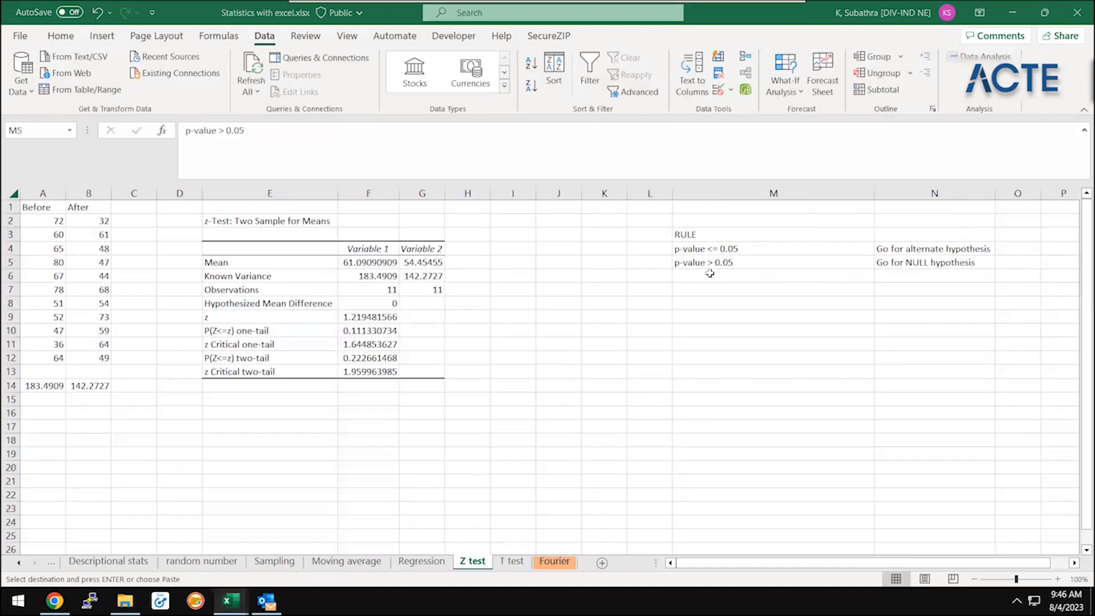
{"action": "left_click", "coordinate": [792, 305]}
{"action": "key", "text": "ctrl+v"}
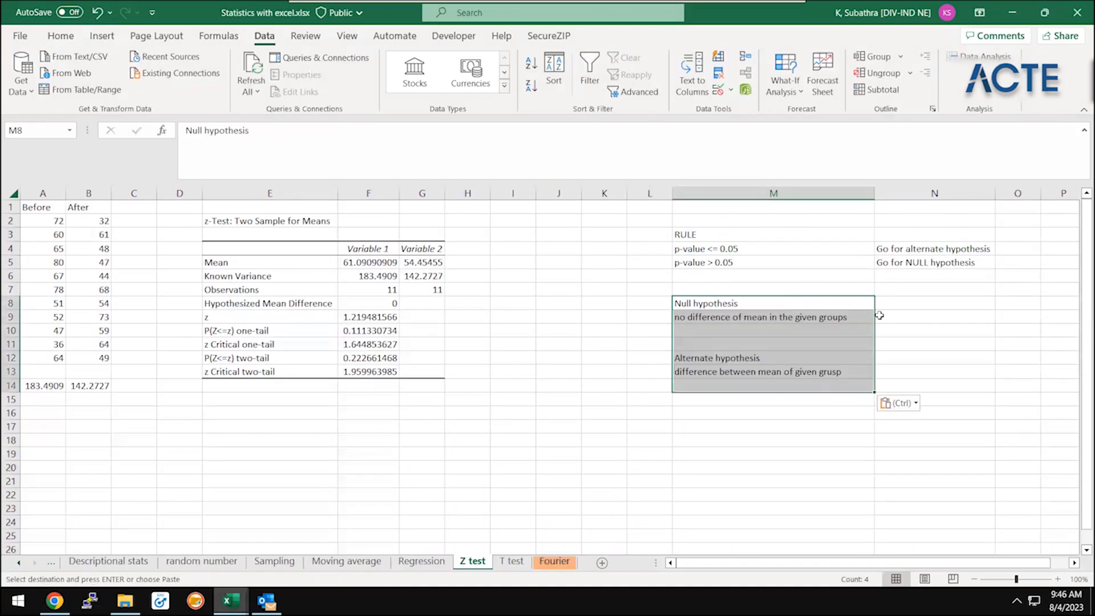
{"action": "left_click", "coordinate": [804, 287]}
{"action": "key", "text": "Down"}
{"action": "key", "text": "Down"}
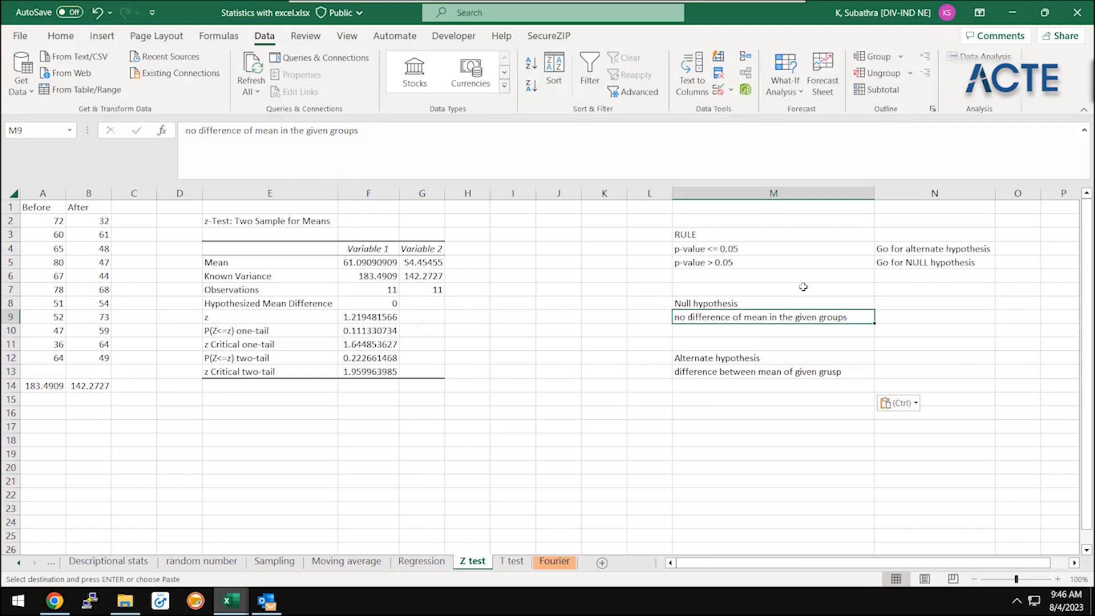
Enter the note "Z test and t test -> testing for null hypothesis" in cell M15
{"action": "left_click", "coordinate": [767, 395]}
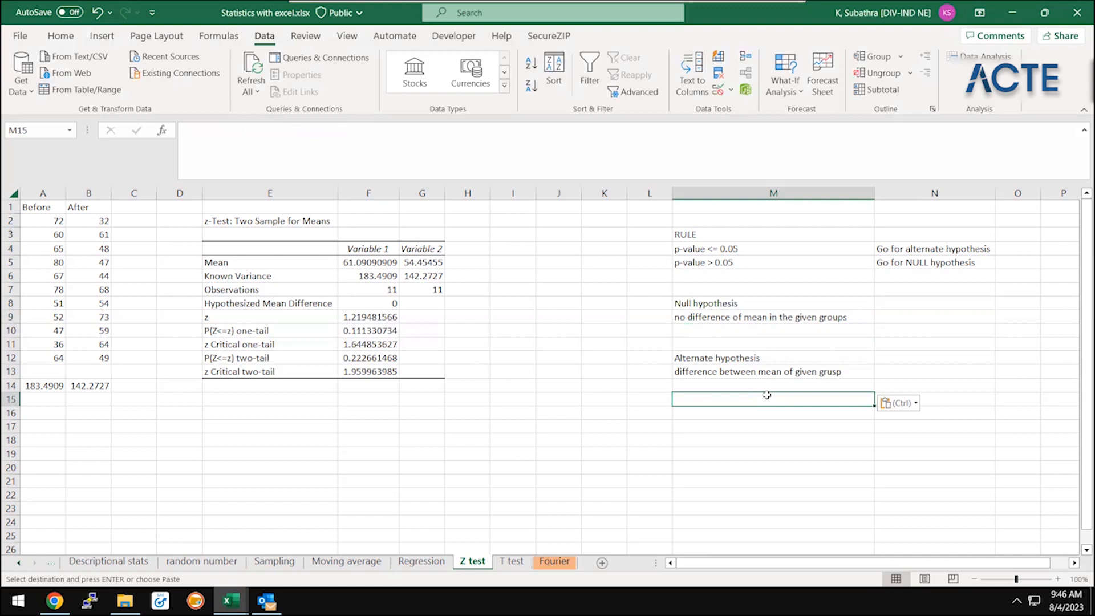
{"action": "type", "text": "Z test and t test -> testing for null hypothesis"}
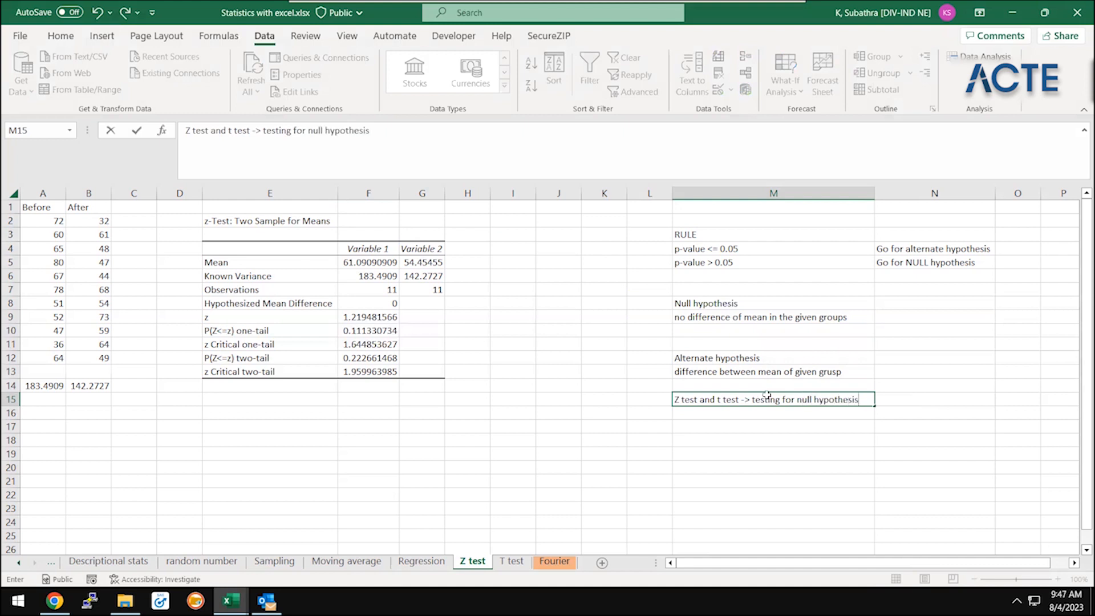
{"action": "key", "text": "Return"}
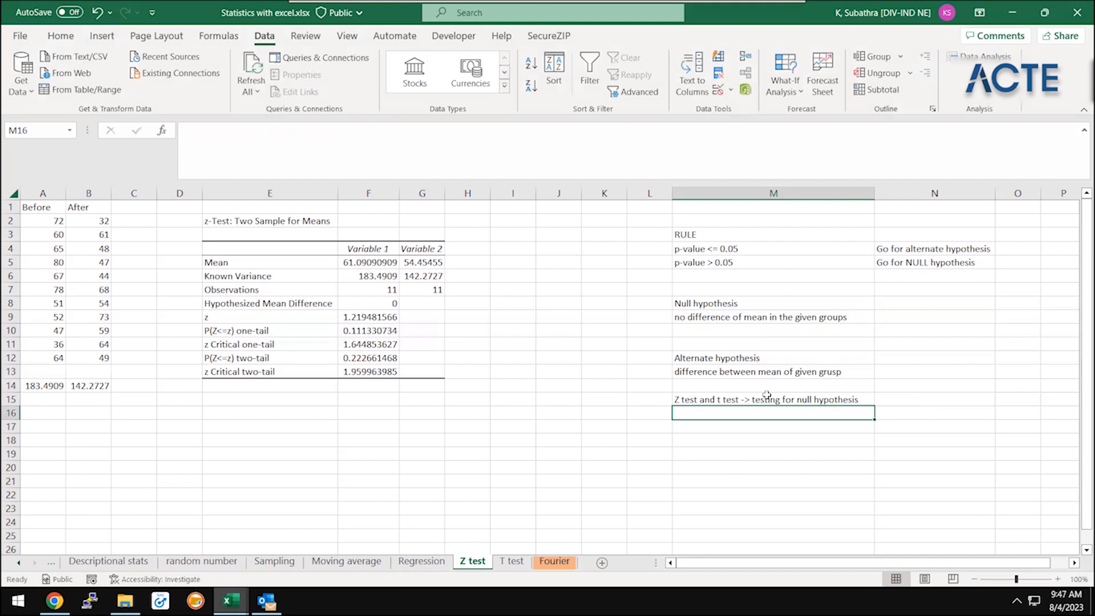
Enter the note "t test - sample is less than 30" in cell M16
{"action": "type", "text": "t test "}
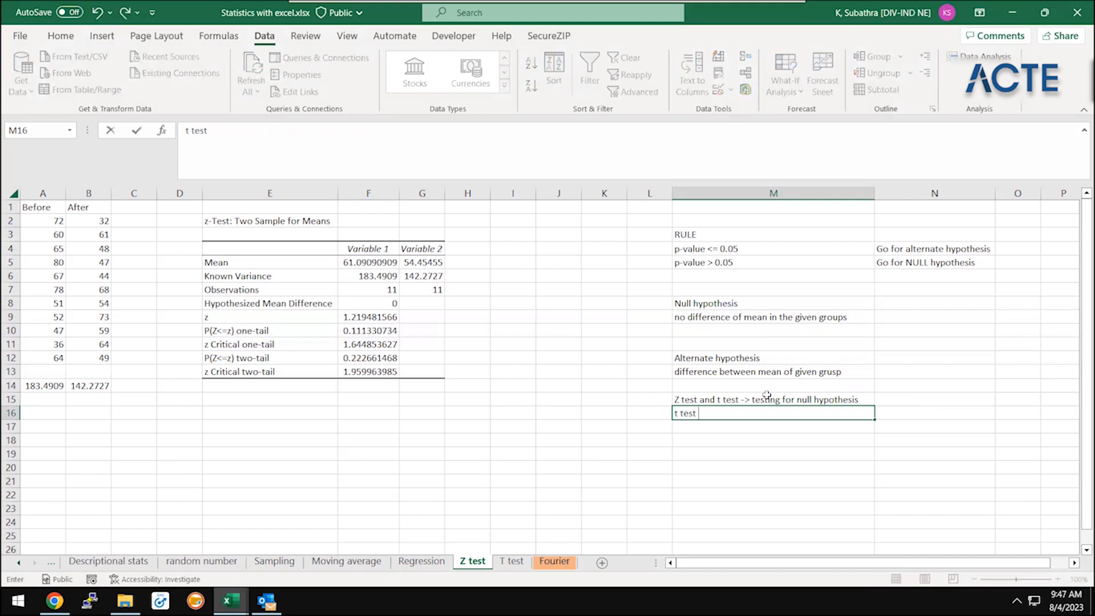
{"action": "type", "text": "- sample is less tan"}
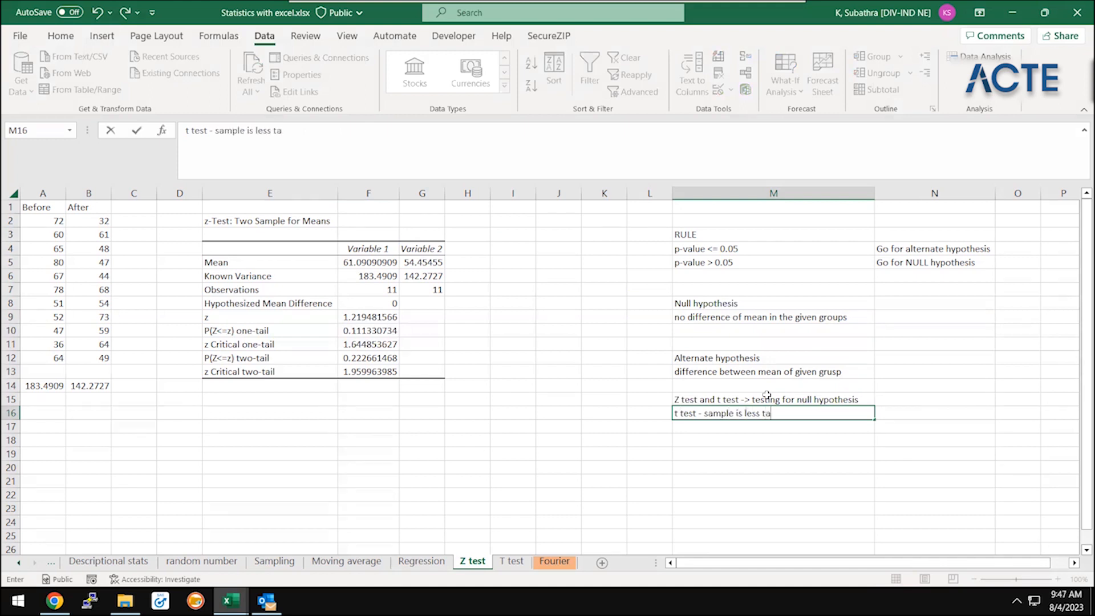
{"action": "key", "text": "BackSpace"}
{"action": "key", "text": "BackSpace"}
{"action": "type", "text": "han 30"}
{"action": "key", "text": "Return"}
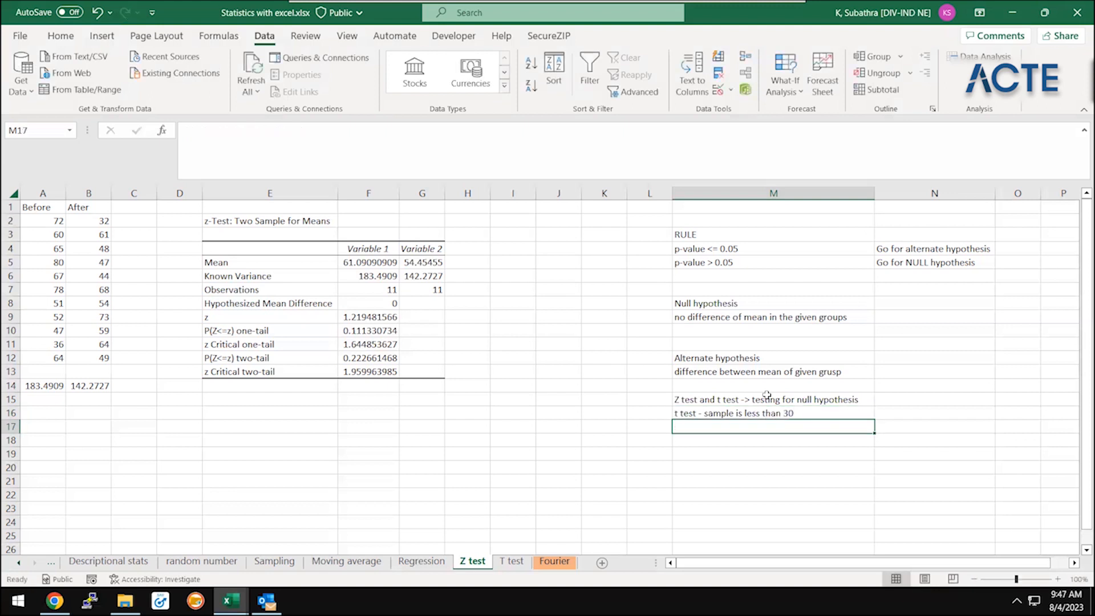
Enter the note "z test - sample is greater than 30" in cell M17
{"action": "type", "text": "z test "}
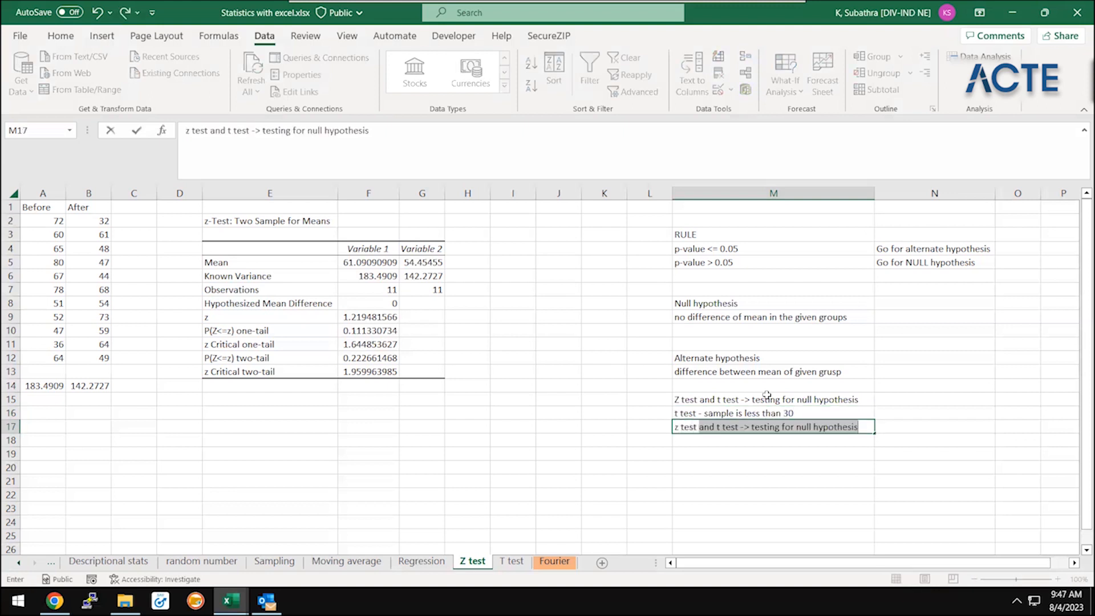
{"action": "type", "text": "- sample "}
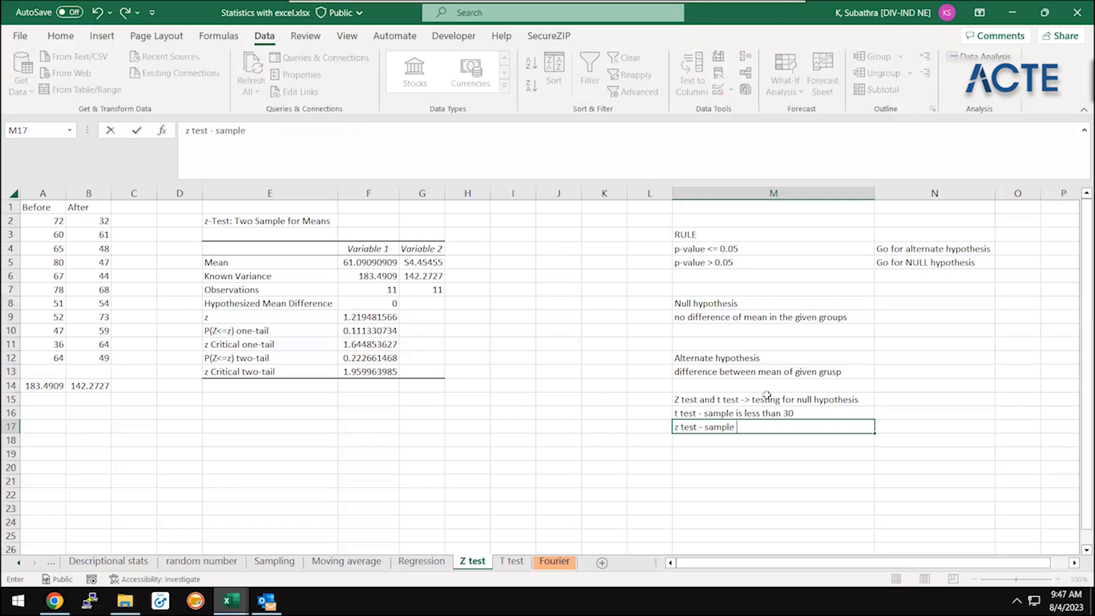
{"action": "type", "text": "is greater than 30"}
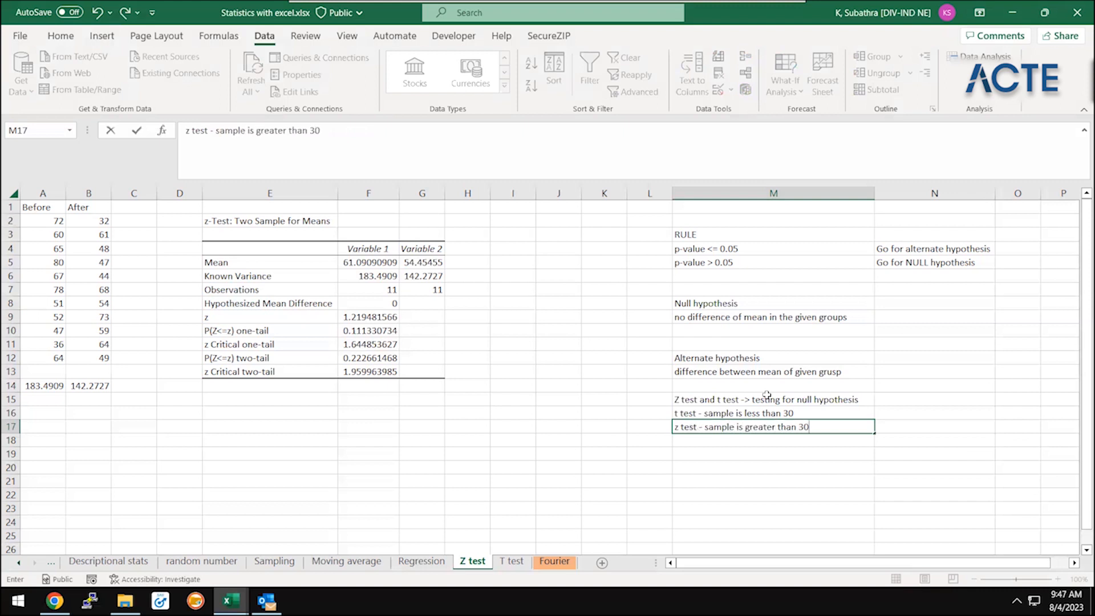
{"action": "key", "text": "Return"}
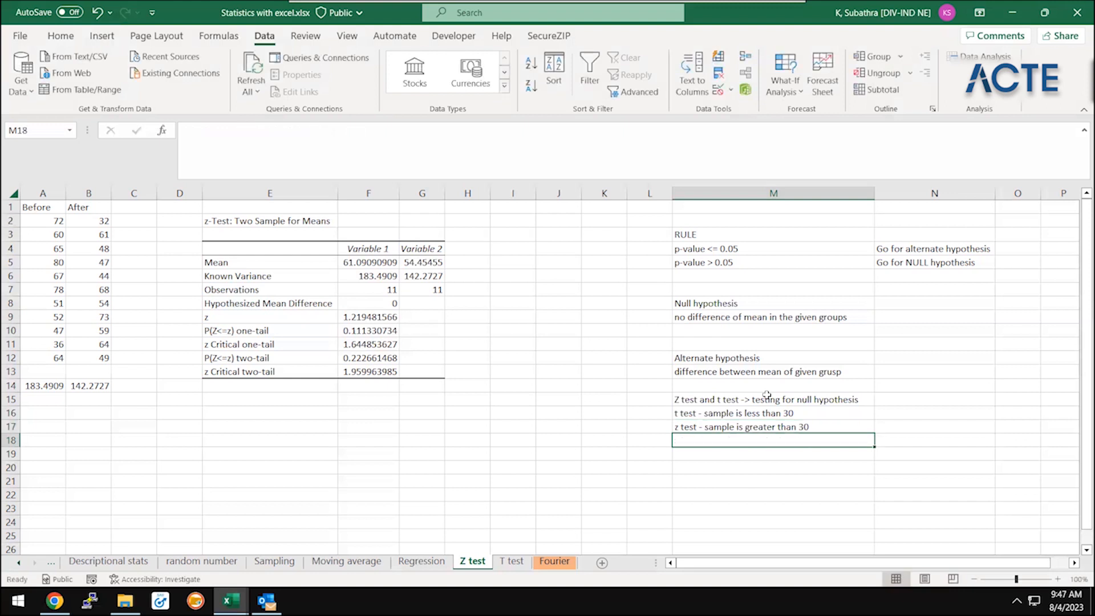
{"action": "left_click", "coordinate": [87, 375]}
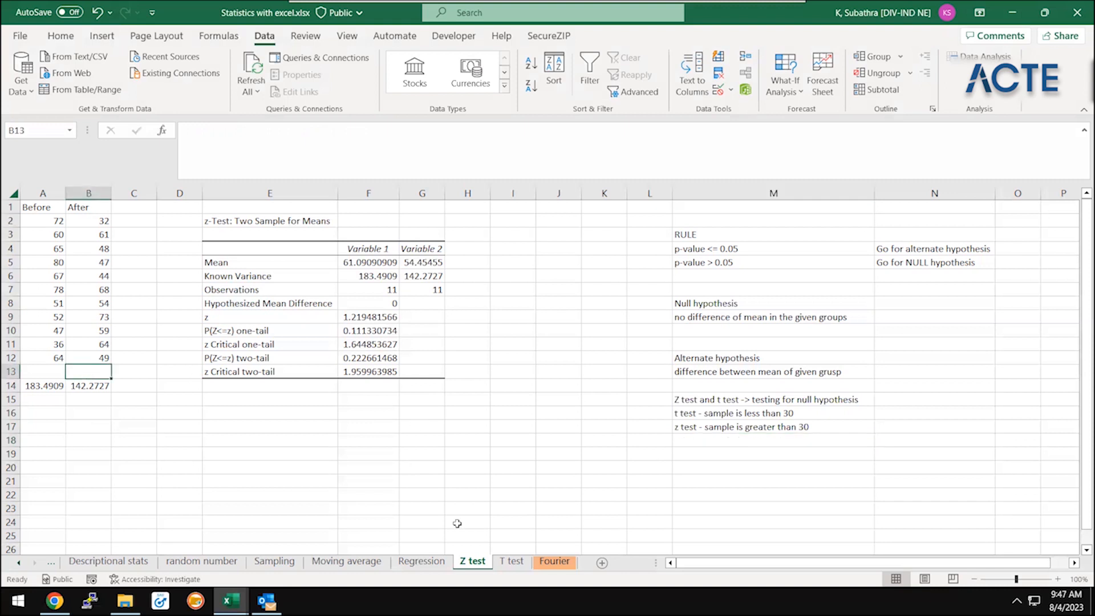
{"action": "left_click", "coordinate": [752, 429]}
{"action": "key", "text": "Up"}
{"action": "key", "text": "Up"}
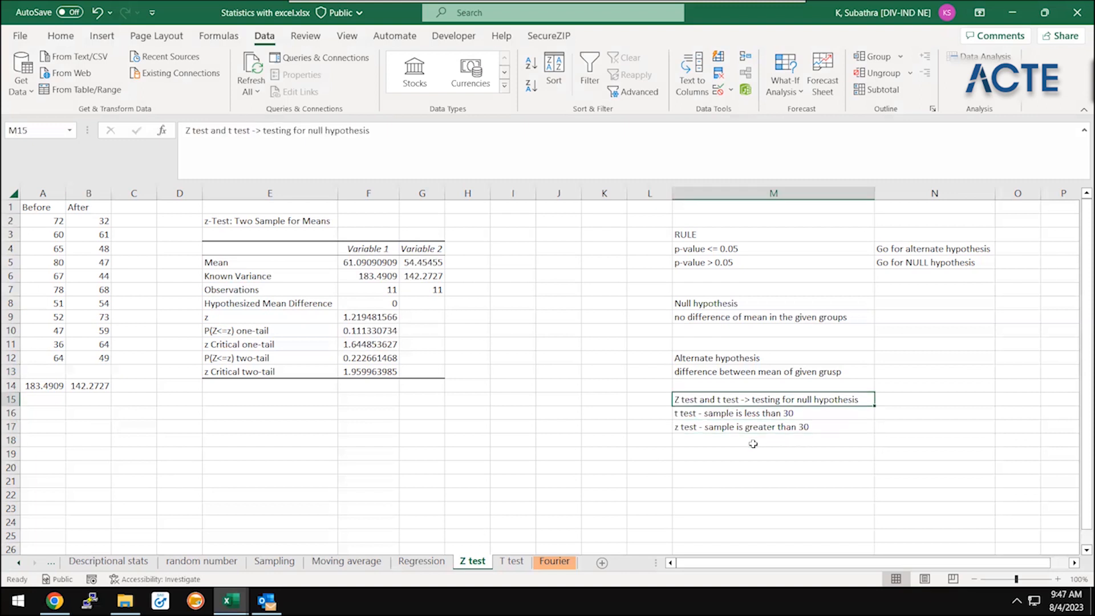
{"action": "key", "text": "Left"}
{"action": "key", "text": "Down"}
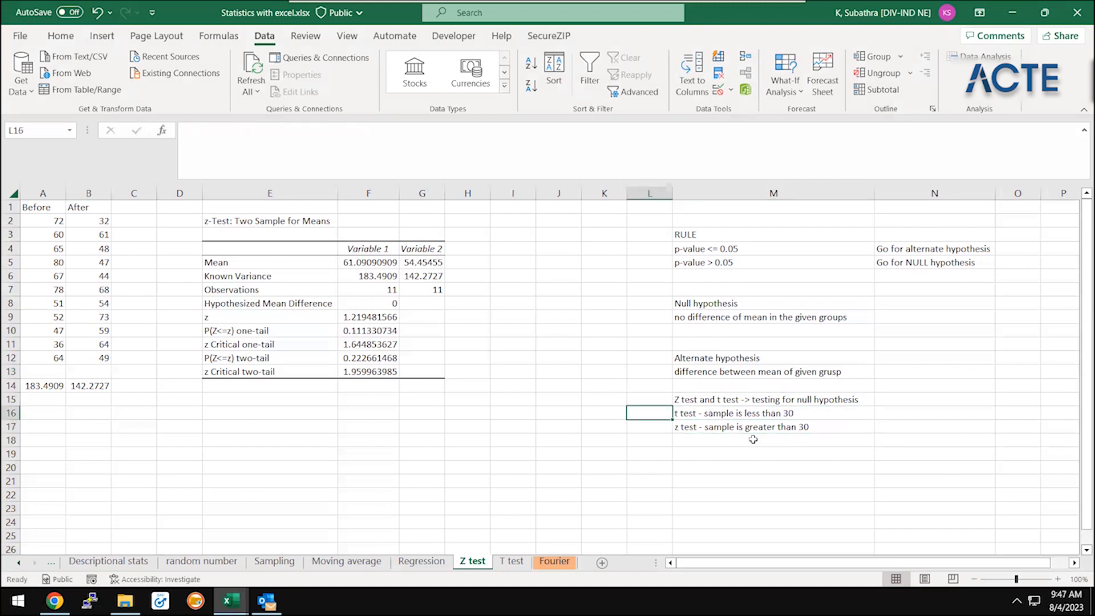
Enter the note "this is standard diff, but z test can work less than 30" in cell M18
{"action": "left_click", "coordinate": [753, 442]}
{"action": "type", "text": "this is sa"}
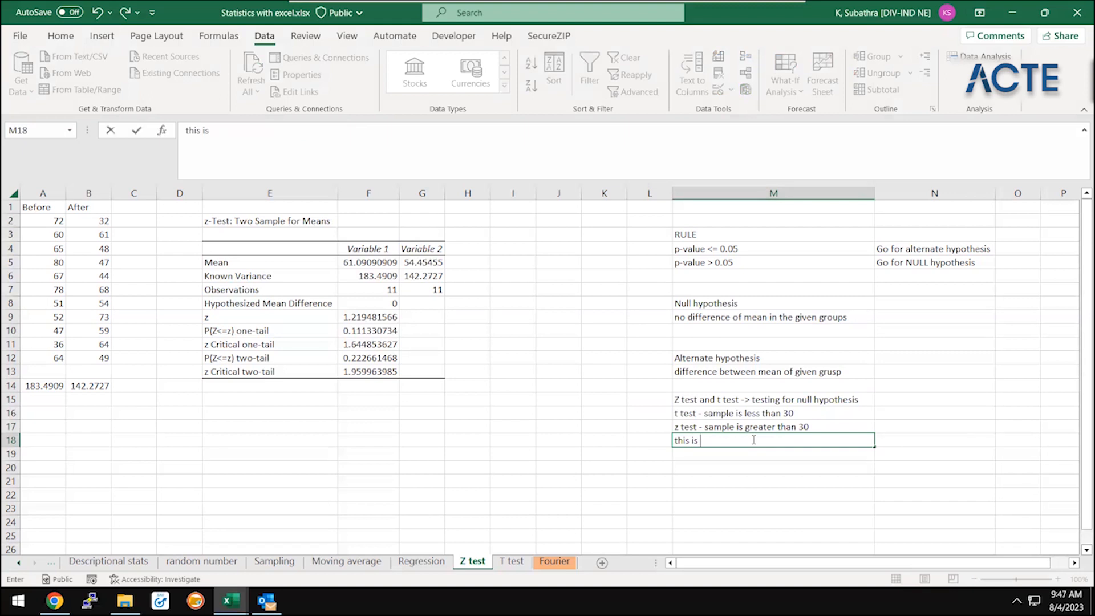
{"action": "key", "text": "BackSpace"}
{"action": "key", "text": "BackSpace"}
{"action": "type", "text": "sat"}
{"action": "key", "text": "BackSpace"}
{"action": "key", "text": "BackSpace"}
{"action": "type", "text": "tana"}
{"action": "key", "text": "BackSpace"}
{"action": "type", "text": "dard fiffer"}
{"action": "key", "text": "BackSpace"}
{"action": "key", "text": "BackSpace"}
{"action": "key", "text": "BackSpace"}
{"action": "key", "text": "BackSpace"}
{"action": "key", "text": "BackSpace"}
{"action": "key", "text": "BackSpace"}
{"action": "type", "text": "diff, but z test "}
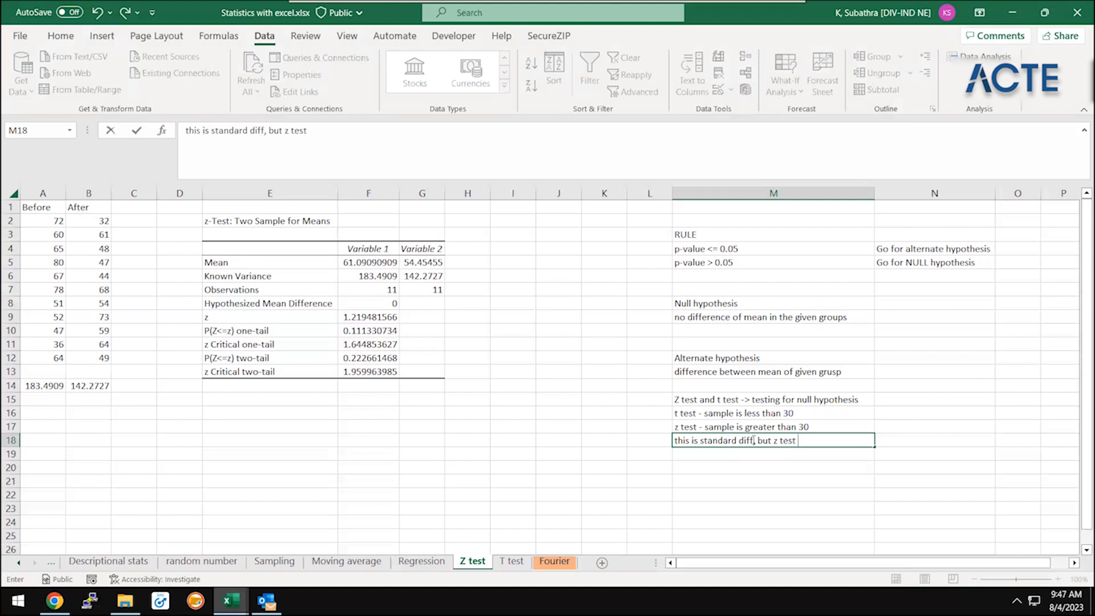
{"action": "type", "text": "can work less than 30"}
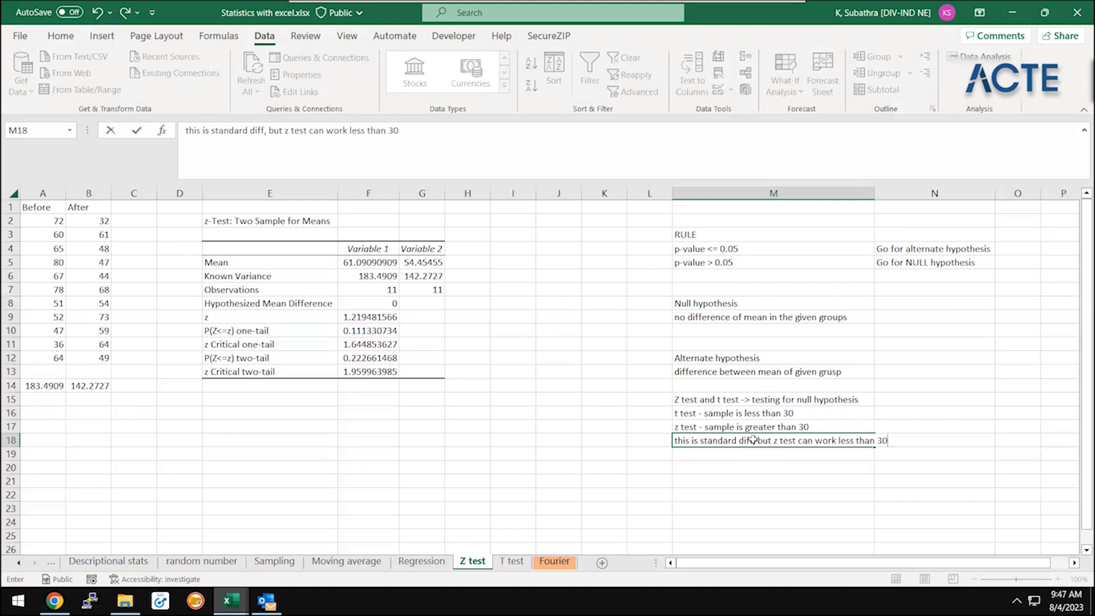
{"action": "key", "text": "Return"}
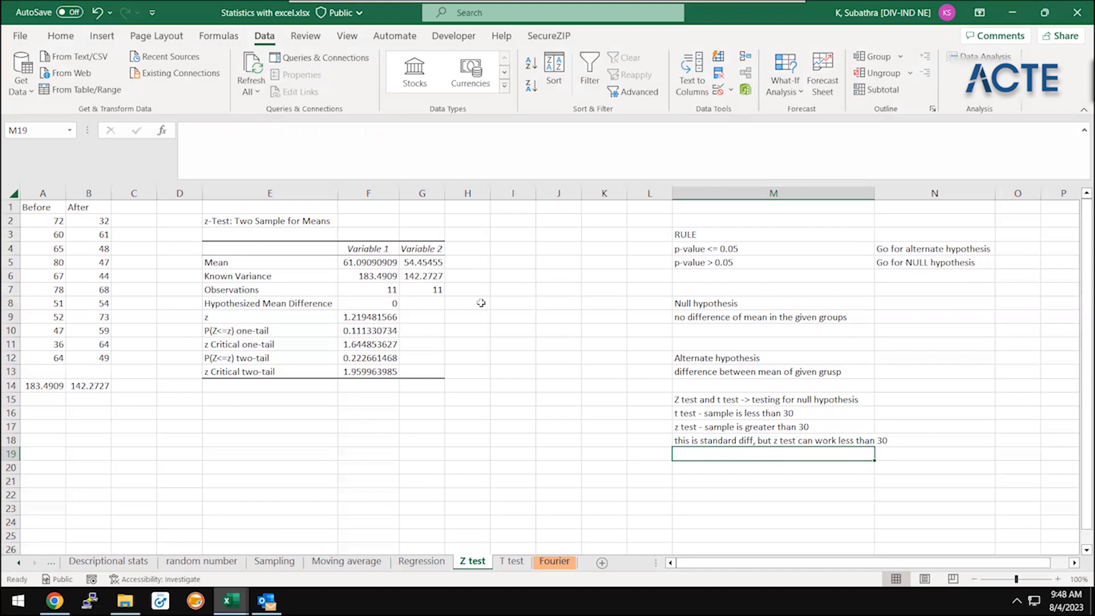
Examine the Before values in A2:A12 and the After values in B2:B12 as the two samples to compare
{"action": "left_click", "coordinate": [92, 224]}
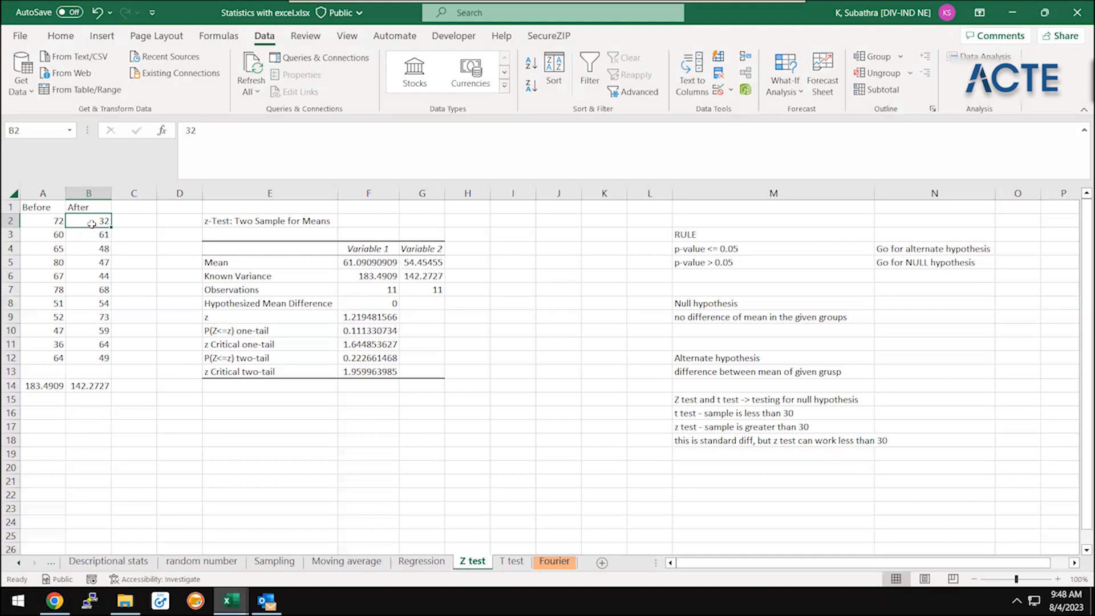
{"action": "key", "text": "Left"}
{"action": "key", "text": "ctrl+shift+Down"}
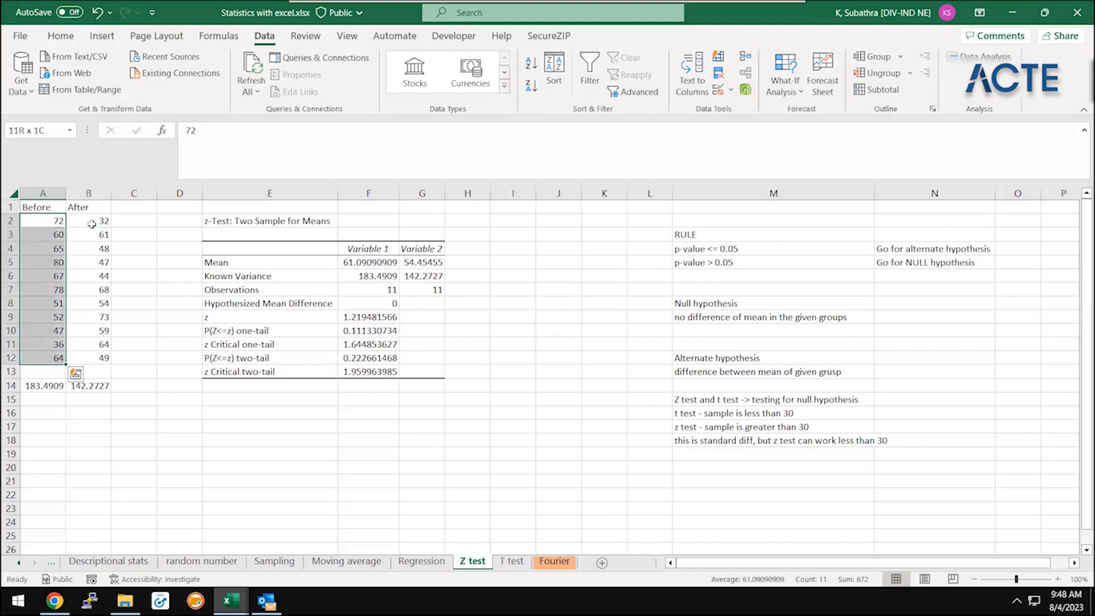
{"action": "key", "text": "Right"}
{"action": "key", "text": "ctrl+shift+Down"}
{"action": "key", "text": "Left"}
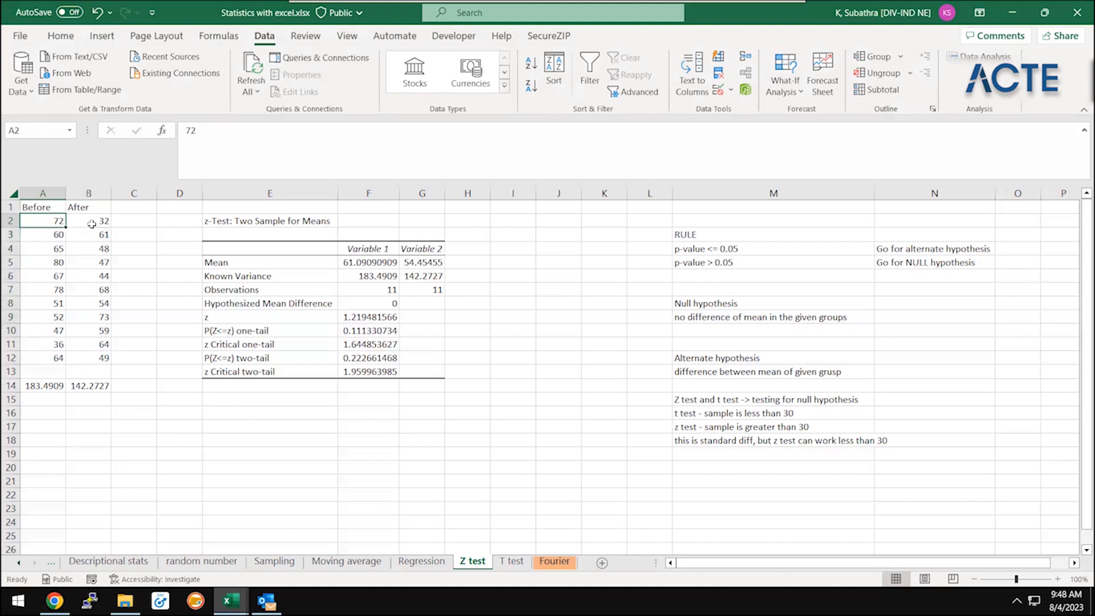
{"action": "key", "text": "ctrl+shift+Down"}
{"action": "key", "text": "Right"}
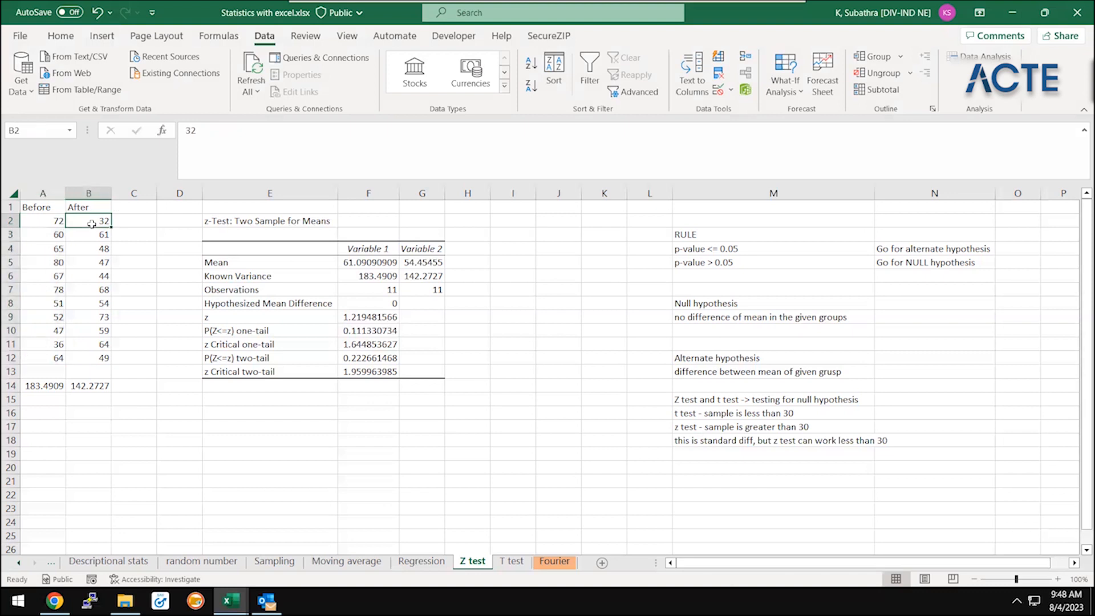
{"action": "key", "text": "ctrl+shift+Up"}
{"action": "key", "text": "Down"}
{"action": "key", "text": "Up"}
{"action": "key", "text": "Left"}
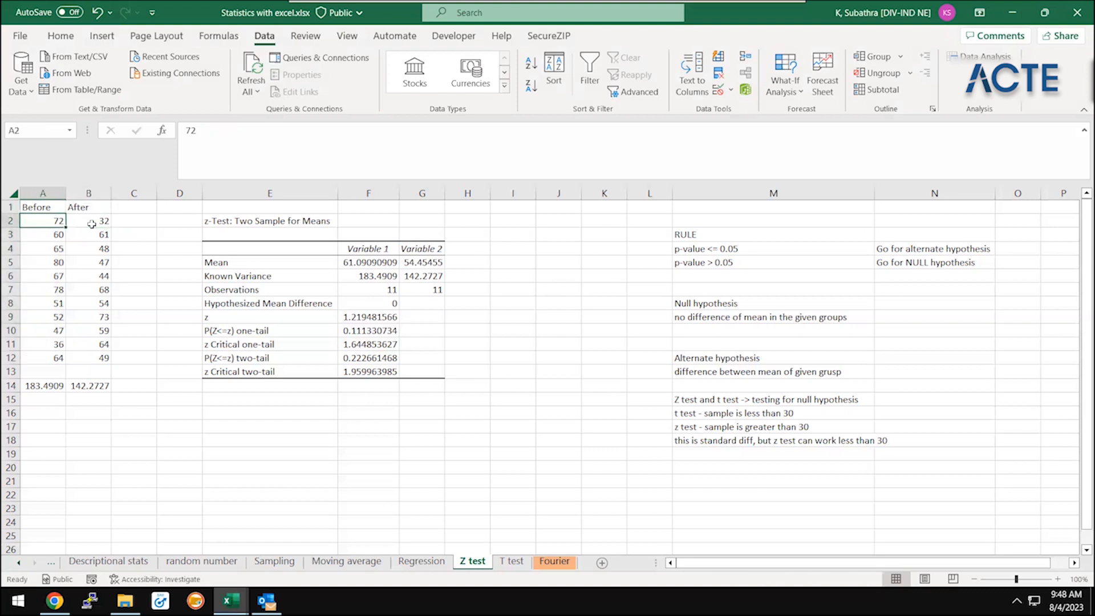
{"action": "key", "text": "ctrl+shift+Down"}
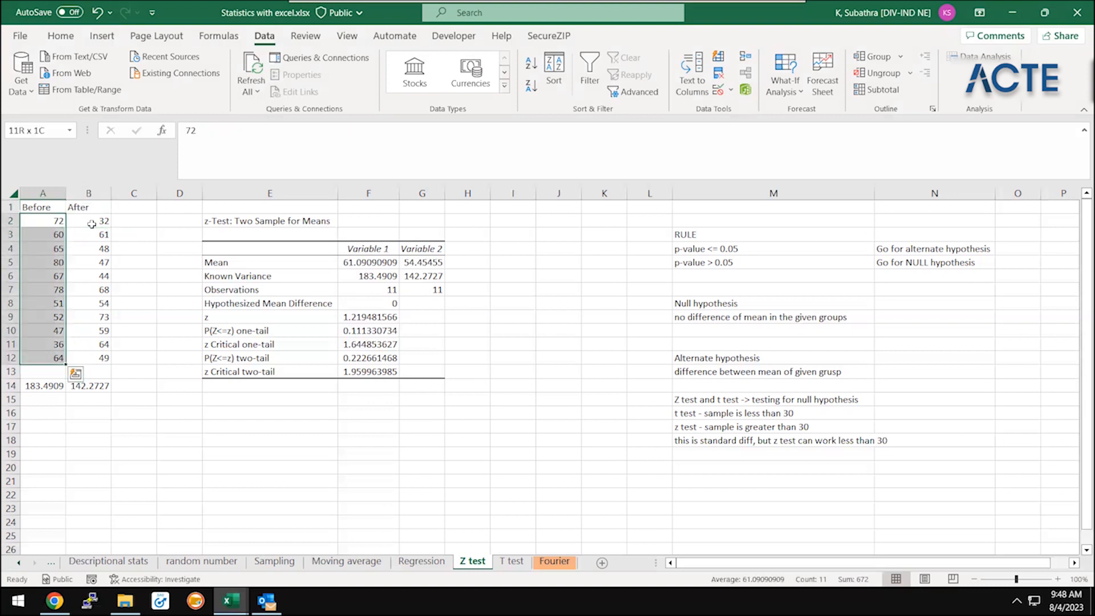
{"action": "key", "text": "Right"}
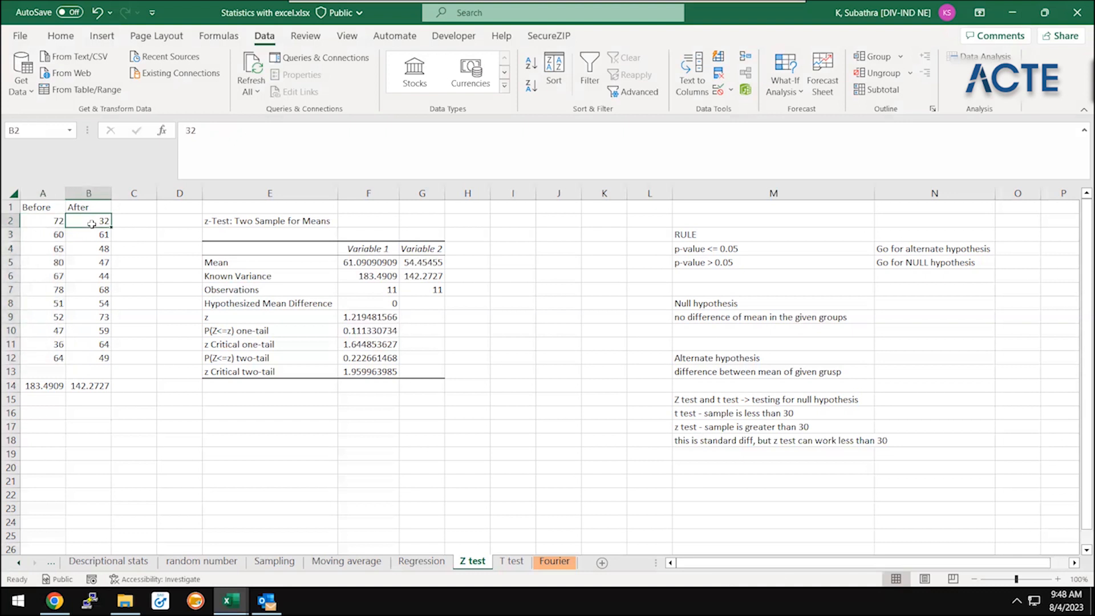
{"action": "key", "text": "Left"}
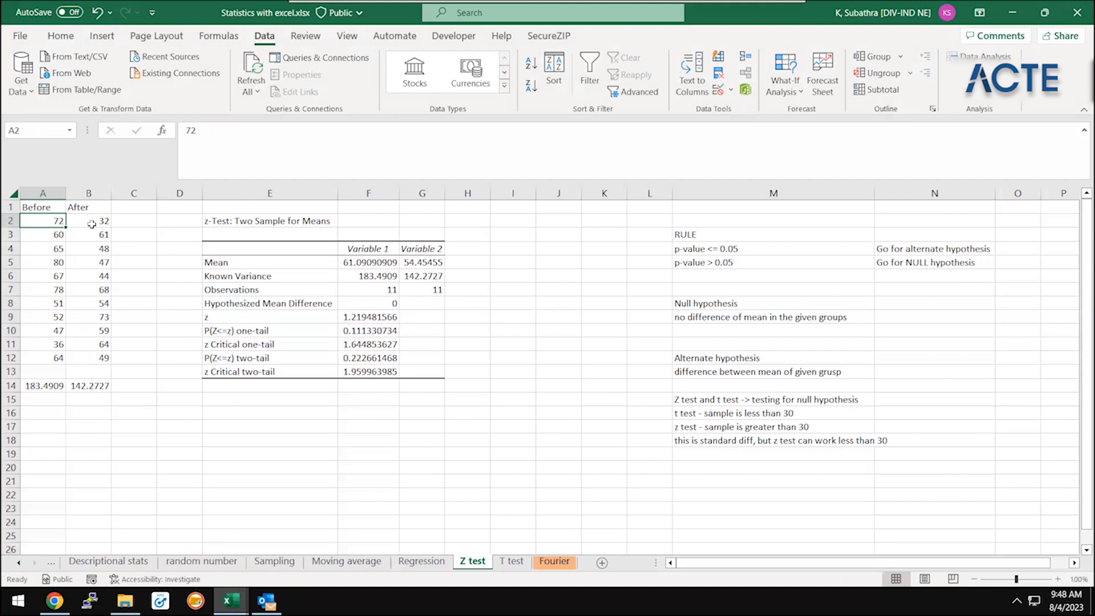
{"action": "key", "text": "ctrl+shift+Down"}
{"action": "key", "text": "Up"}
{"action": "key", "text": "Down"}
{"action": "key", "text": "ctrl+shift+Down"}
{"action": "key", "text": "Up"}
{"action": "key", "text": "Down"}
{"action": "key", "text": "Down"}
{"action": "key", "text": "Up"}
{"action": "key", "text": "Up"}
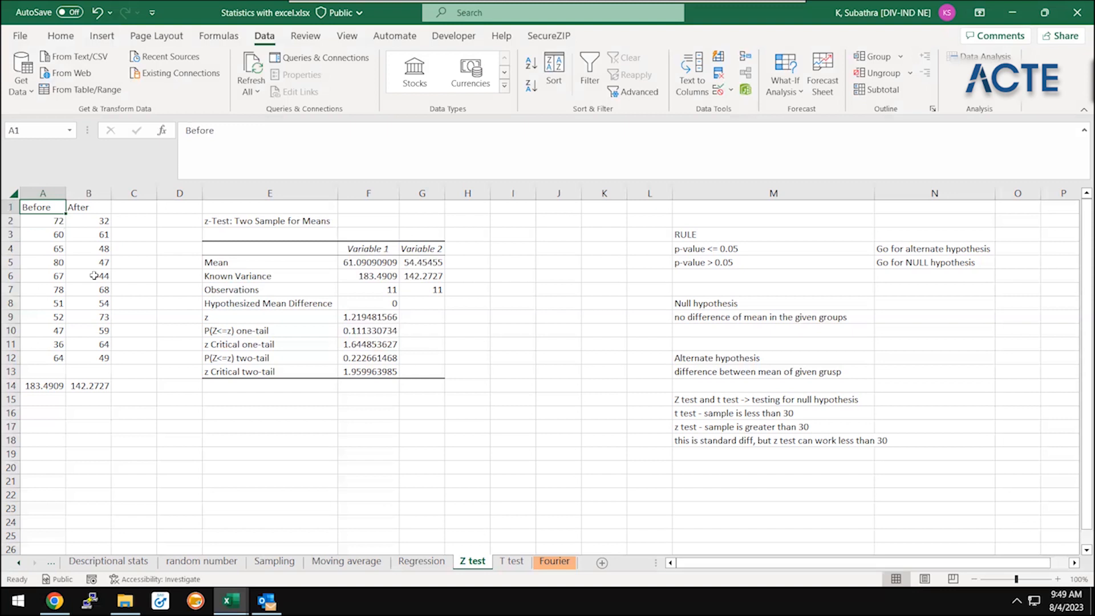
Inspect the VAR formulas in A14 and B14 and the ranges they refer to, and return to the Before header
{"action": "key", "text": "ctrl+Down"}
{"action": "key", "text": "ctrl+Down"}
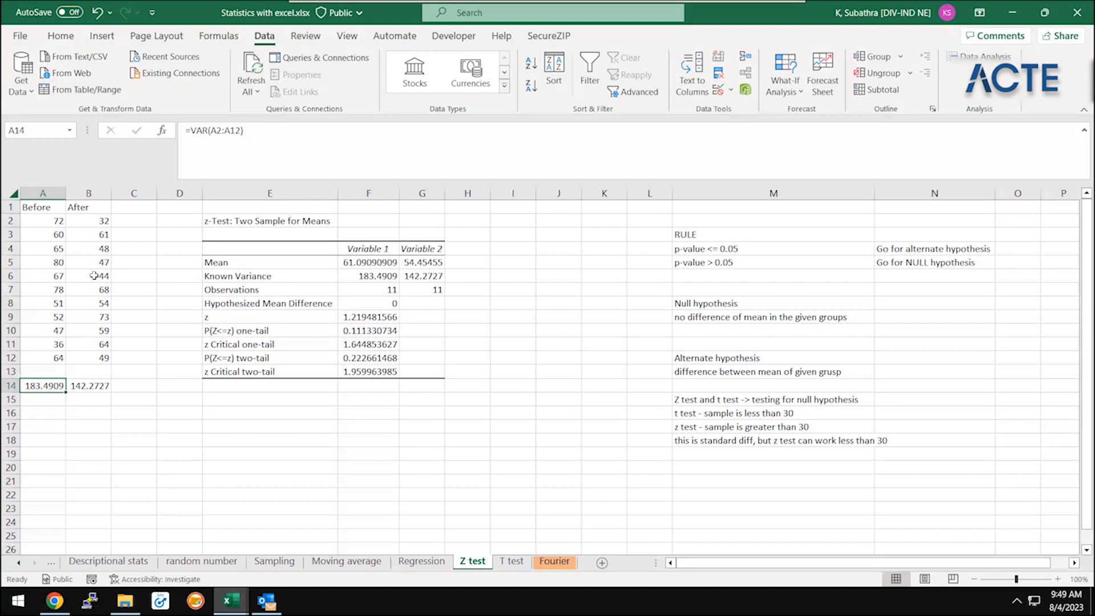
{"action": "key", "text": "F2"}
{"action": "key", "text": "Escape"}
{"action": "key", "text": "Right"}
{"action": "key", "text": "F2"}
{"action": "key", "text": "Escape"}
{"action": "key", "text": "ctrl+Up"}
{"action": "key", "text": "ctrl+Up"}
{"action": "key", "text": "Left"}
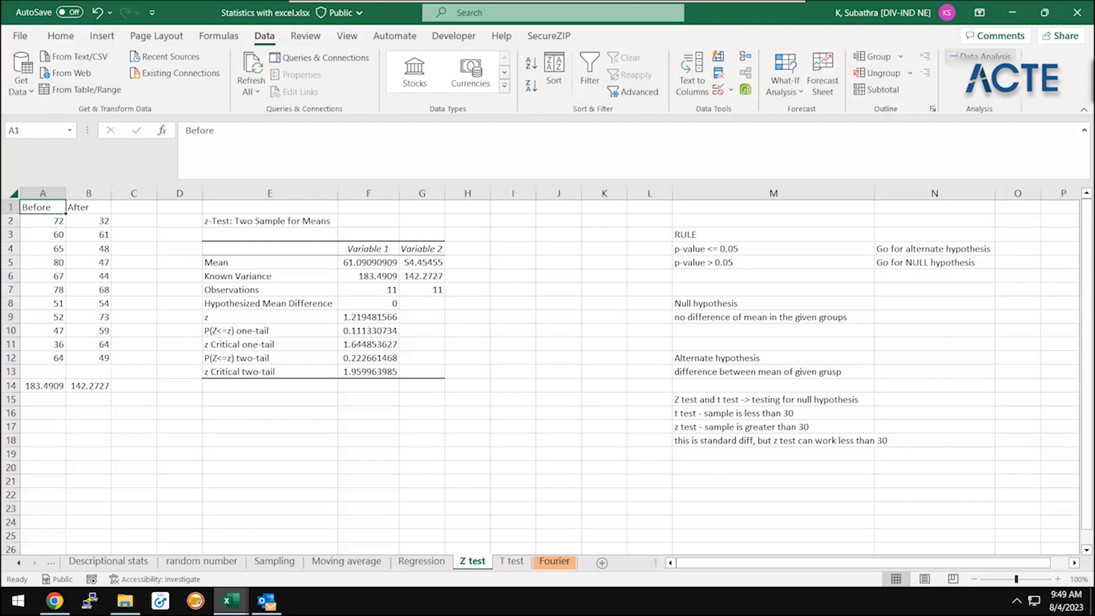
{"action": "left_click", "coordinate": [982, 56]}
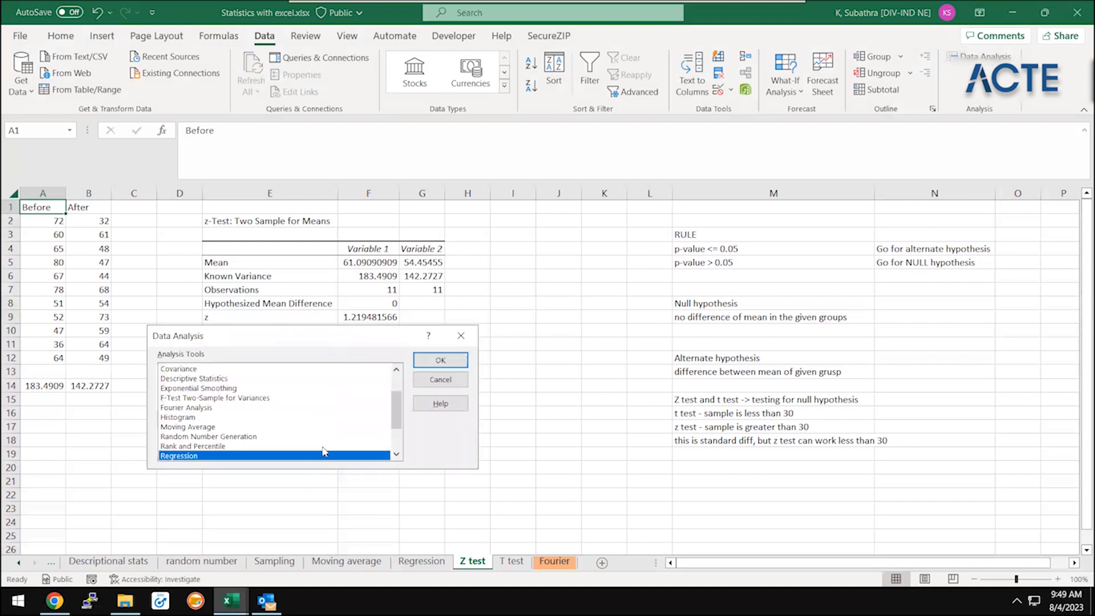
{"action": "scroll", "coordinate": [396, 422], "scroll_direction": "down", "scroll_amount": 2}
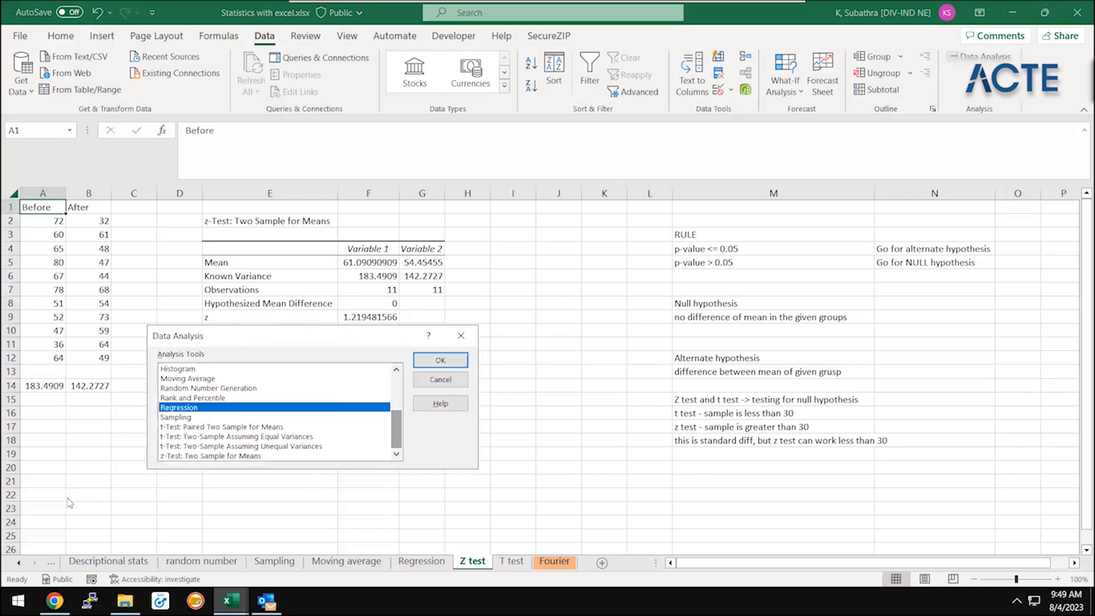
{"action": "left_click", "coordinate": [178, 456]}
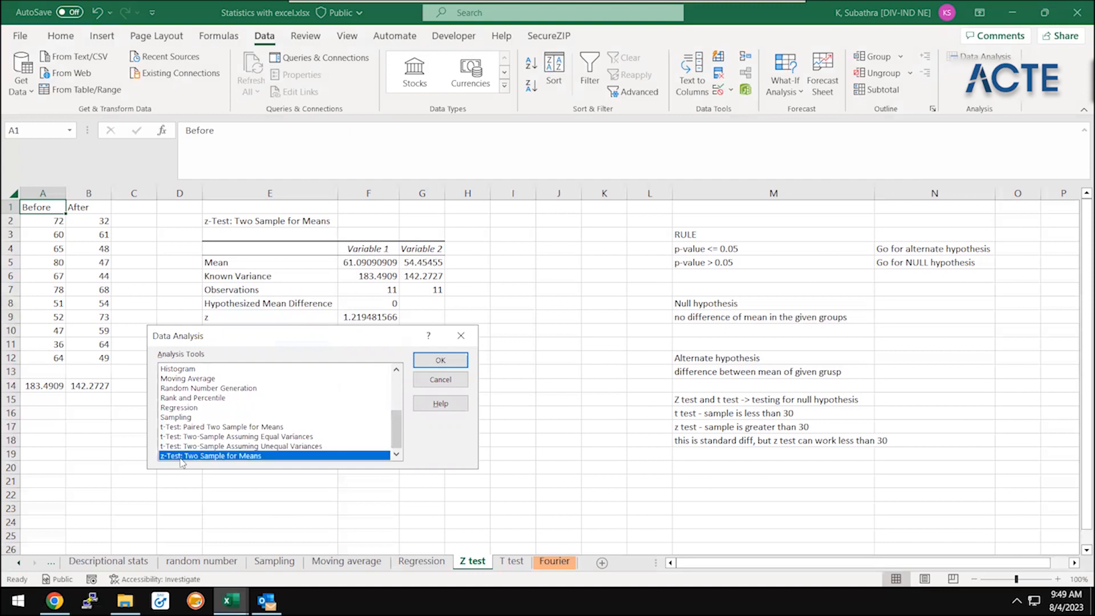
{"action": "left_click", "coordinate": [421, 363]}
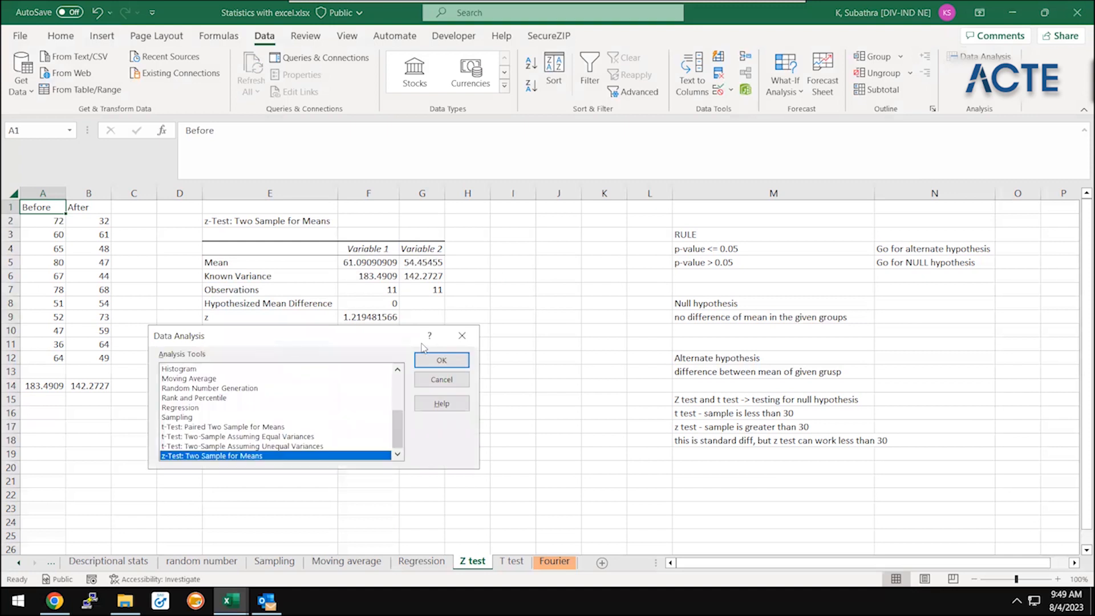
{"action": "left_click", "coordinate": [449, 341]}
Recheck how the variances of the Before and After samples are calculated in row 14
{"action": "key", "text": "ctrl+Down"}
{"action": "key", "text": "Down"}
{"action": "key", "text": "Down"}
{"action": "key", "text": "F2"}
{"action": "key", "text": "Tab"}
{"action": "key", "text": "F2"}
{"action": "key", "text": "Escape"}
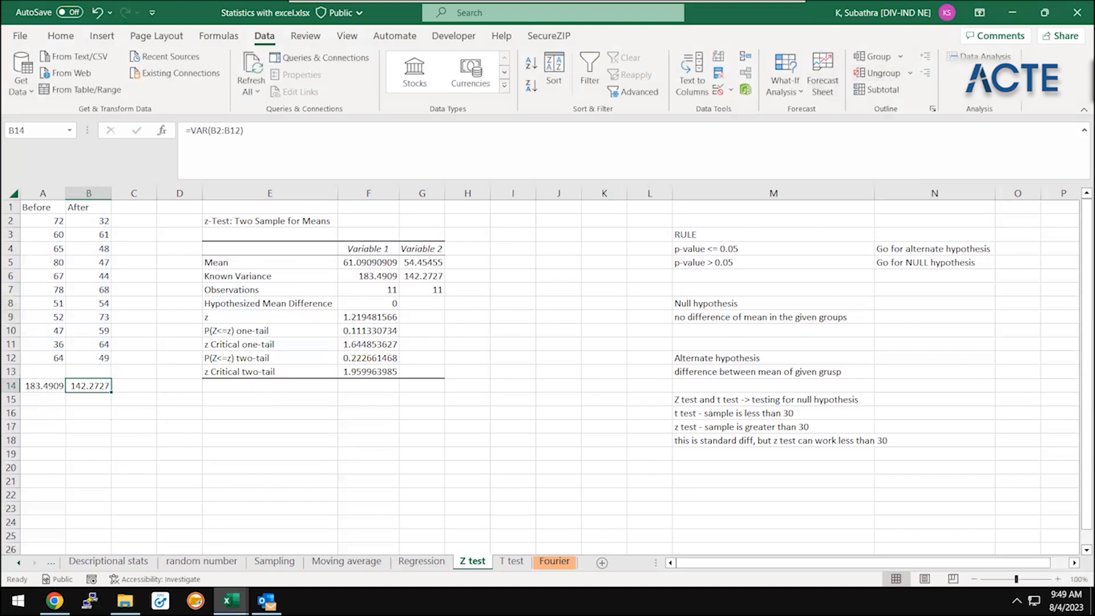
Open the z-Test: Two Sample for Means analysis with $A$2:$A$12 as the Variable 1 range and $B$2:$B$12 as the Variable 2 range
{"action": "left_click", "coordinate": [981, 56]}
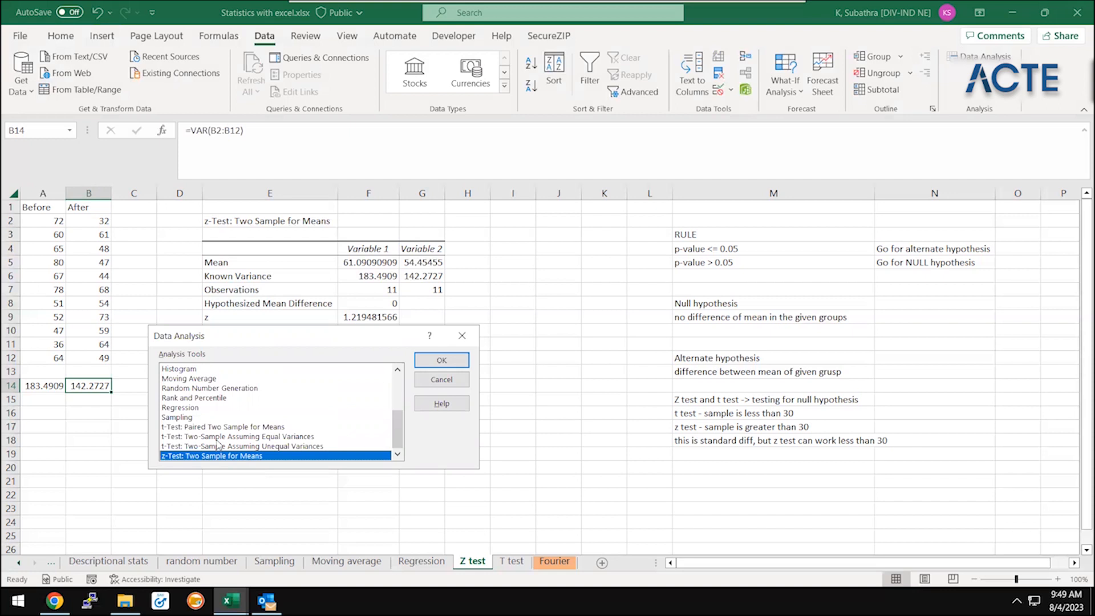
{"action": "left_click", "coordinate": [447, 368]}
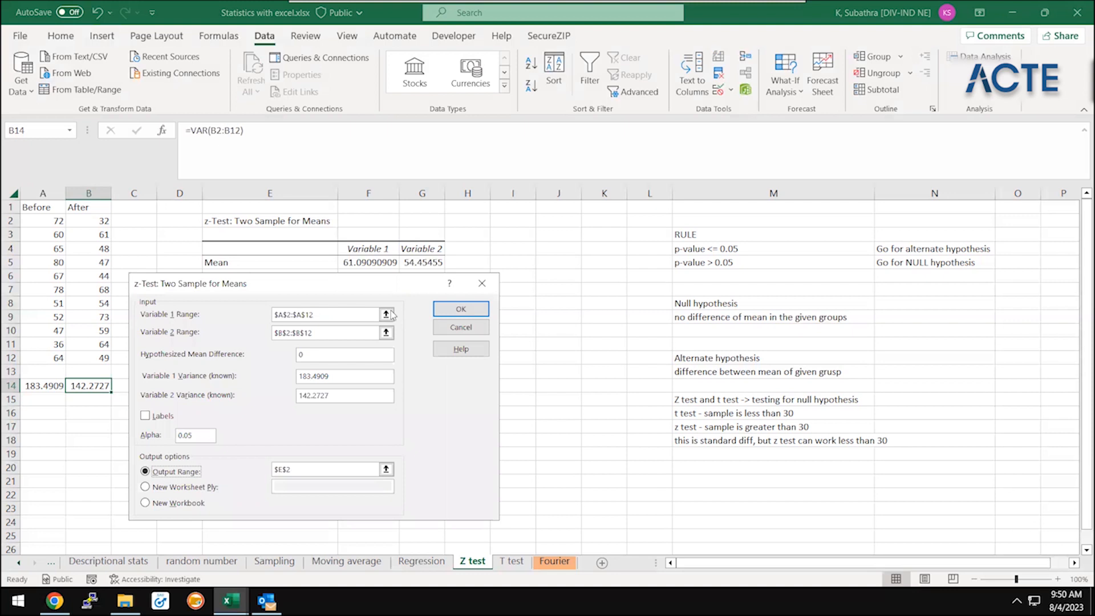
{"action": "left_click", "coordinate": [390, 315]}
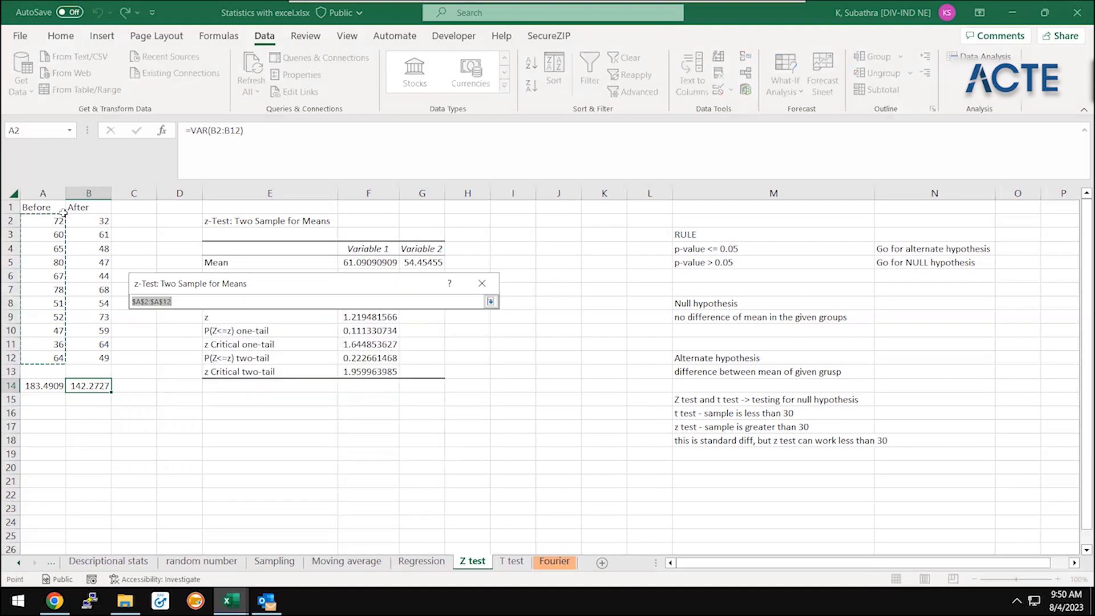
{"action": "left_click", "coordinate": [490, 301]}
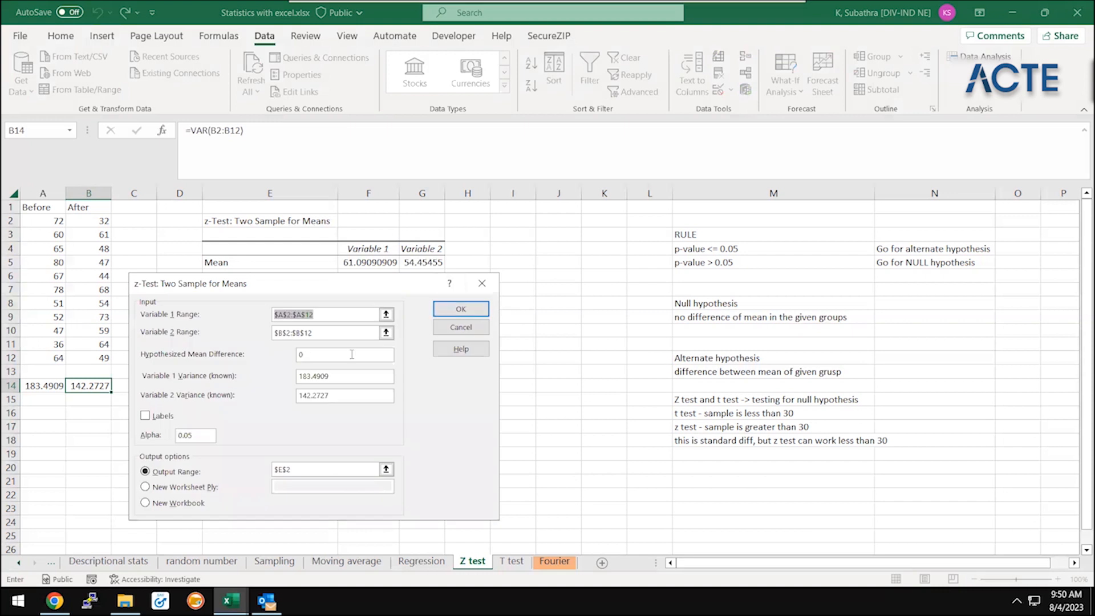
{"action": "left_click", "coordinate": [386, 333]}
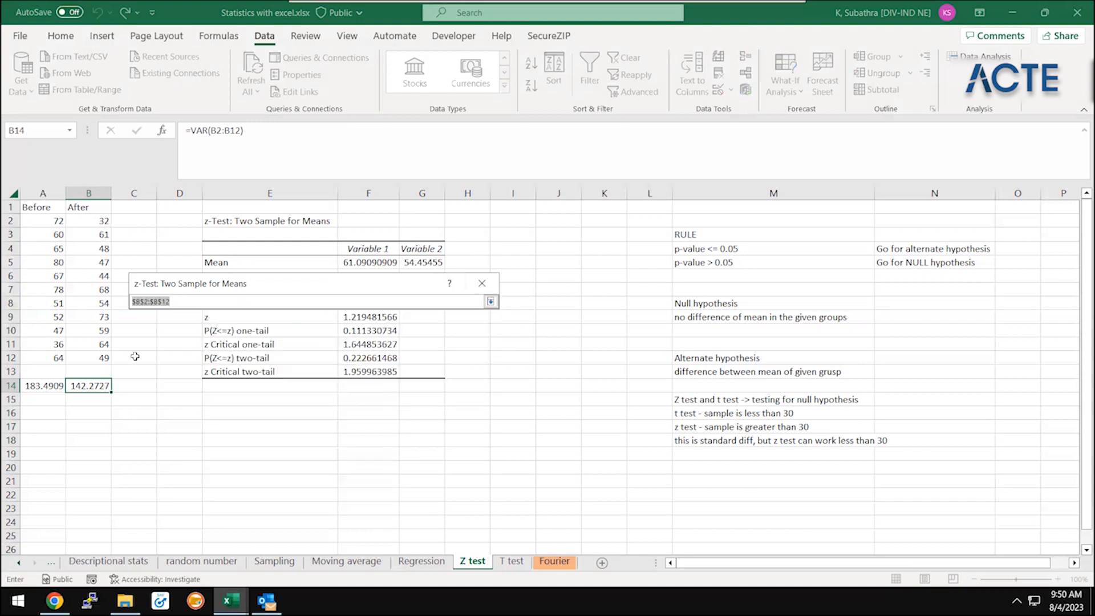
{"action": "left_click", "coordinate": [491, 302]}
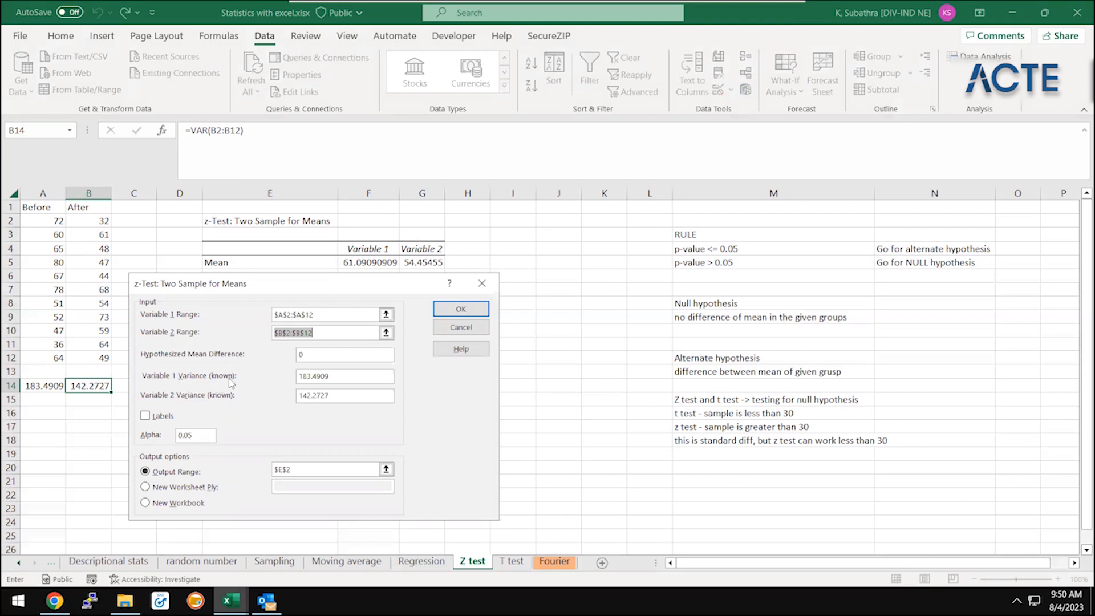
Try to run the z-test with the known variance of Variable 1 given as the cell reference =A14
{"action": "double_click", "coordinate": [354, 375]}
{"action": "type", "text": "="}
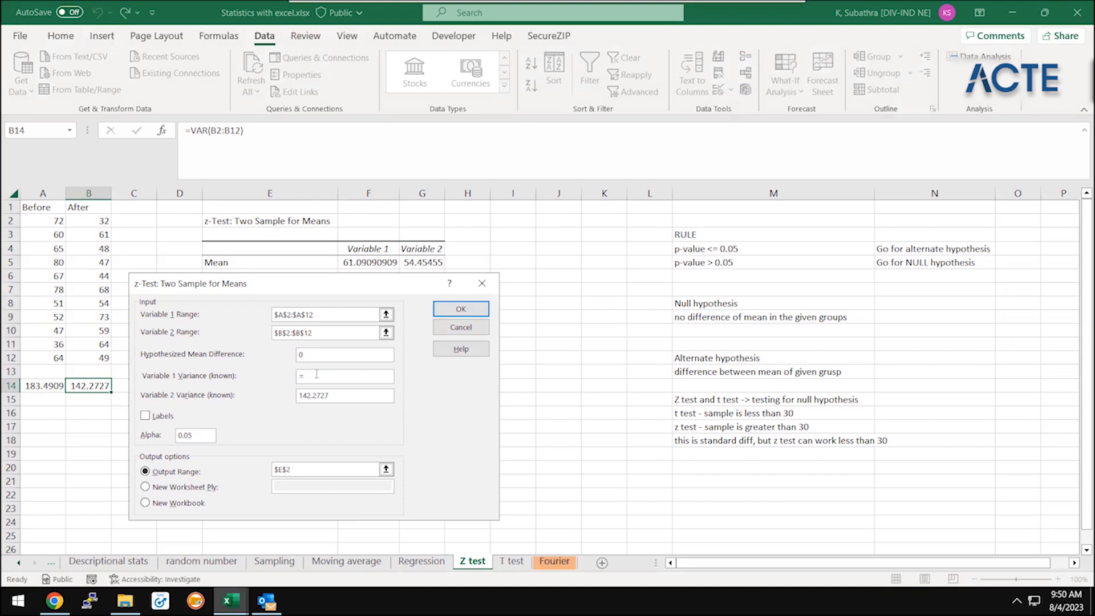
{"action": "type", "text": "A14"}
{"action": "left_click", "coordinate": [461, 309]}
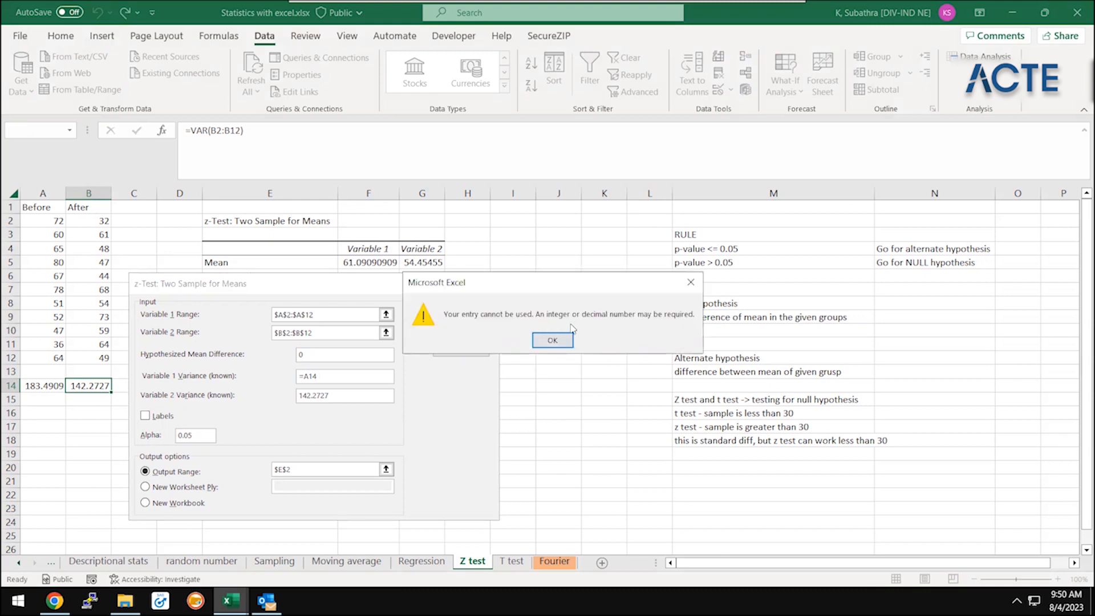
Dismiss the error and set the known variance of Variable 1 to 183.4909 in the z-test settings
{"action": "left_click", "coordinate": [551, 341]}
{"action": "type", "text": "1"}
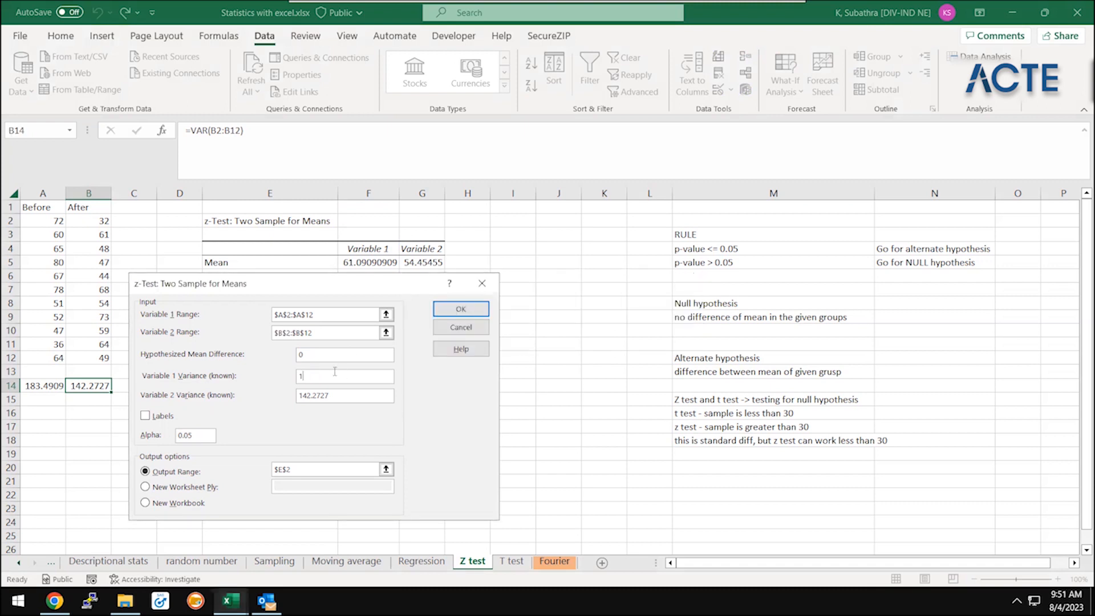
{"action": "type", "text": "83.4909"}
{"action": "left_click", "coordinate": [208, 437]}
Set the z-test output range to $E$20 and run the analysis
{"action": "left_click", "coordinate": [386, 469]}
{"action": "left_click", "coordinate": [324, 465]}
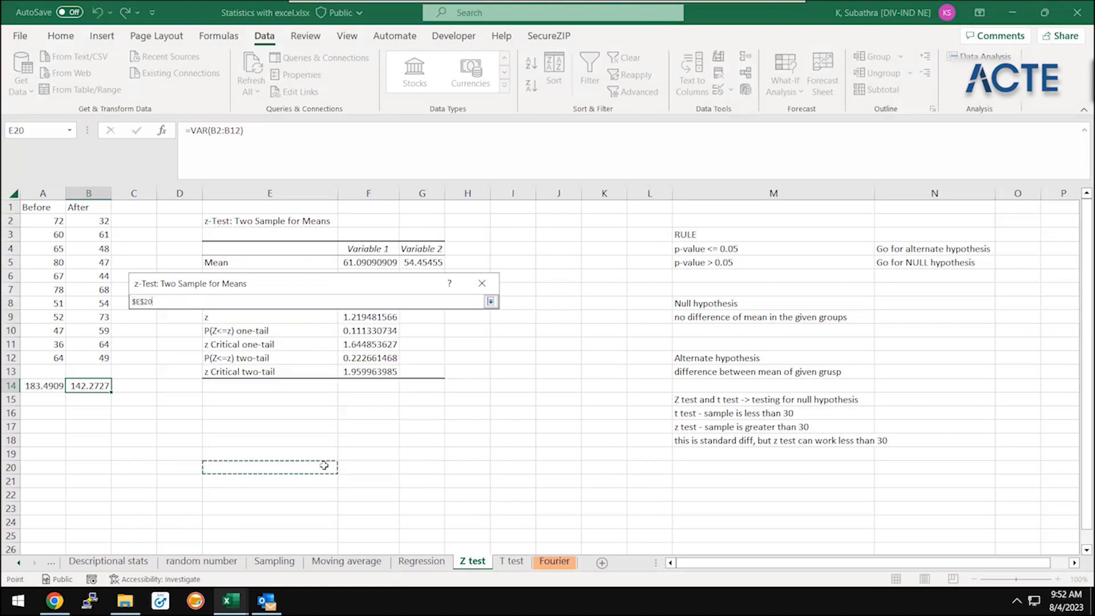
{"action": "left_click", "coordinate": [491, 302]}
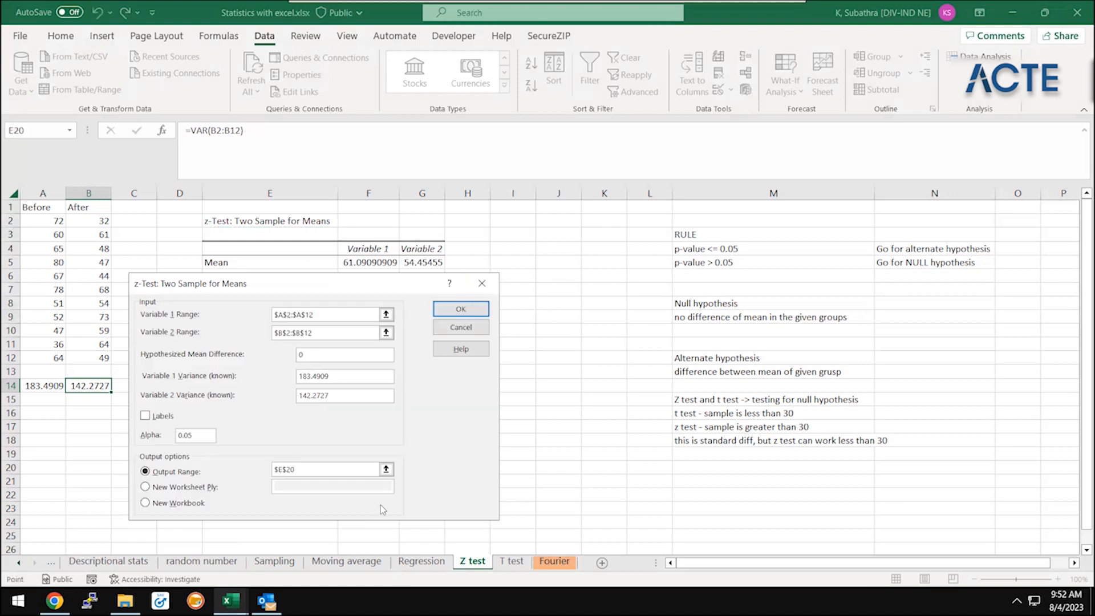
{"action": "left_click", "coordinate": [473, 308]}
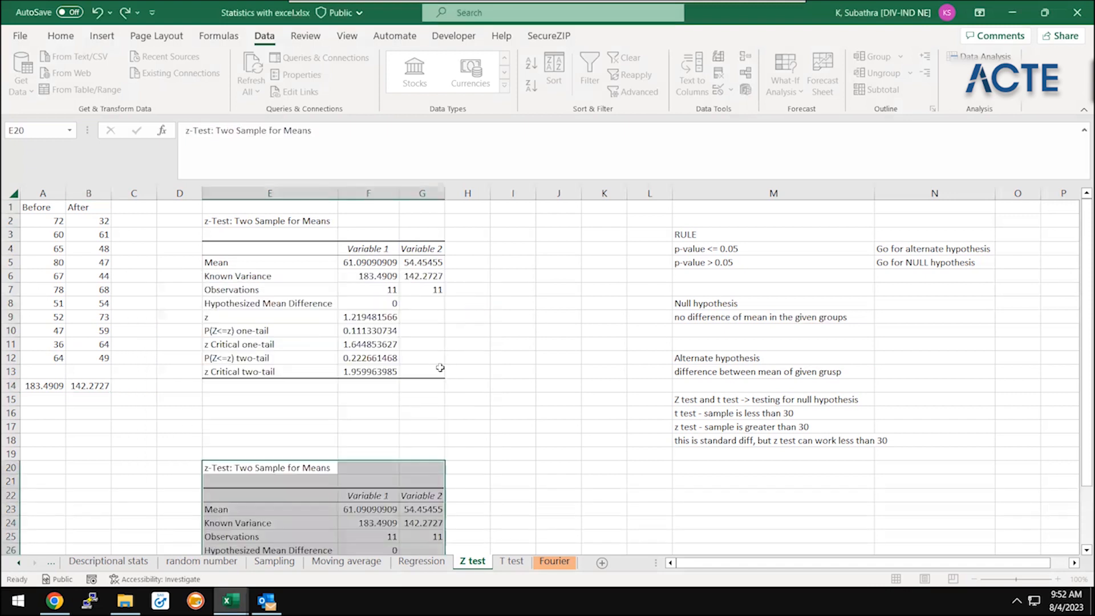
Clear the contents of the second z-test output in E19:H32, leaving the original results table in place
{"action": "key", "text": "Down"}
{"action": "key", "text": "Down"}
{"action": "key", "text": "Down"}
{"action": "key", "text": "Down"}
{"action": "key", "text": "Down"}
{"action": "key", "text": "Down"}
{"action": "key", "text": "Down"}
{"action": "key", "text": "Down"}
{"action": "key", "text": "Down"}
{"action": "key", "text": "Down"}
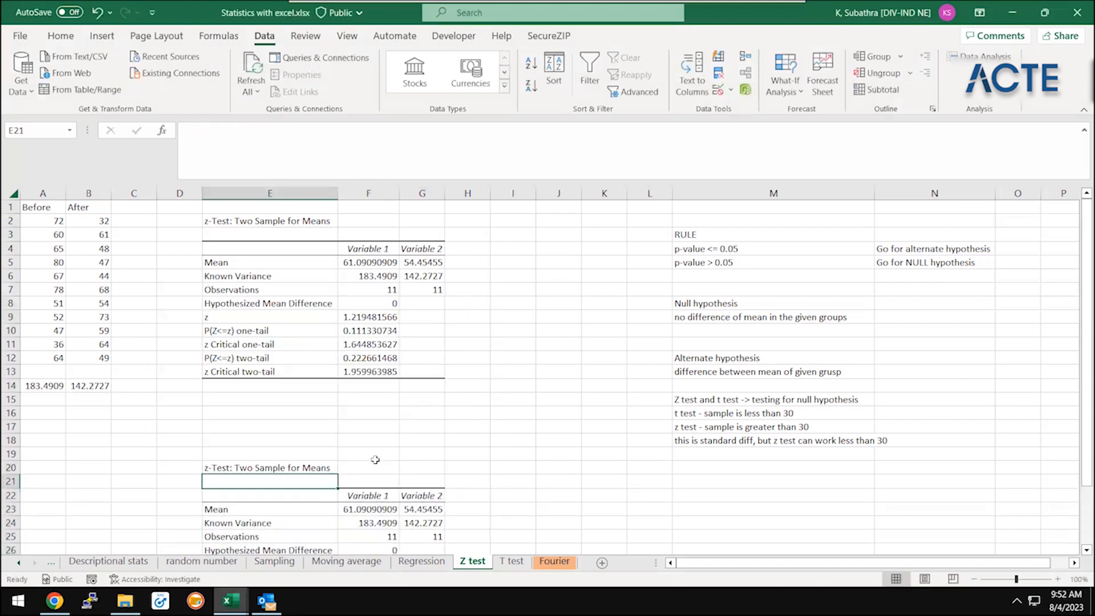
{"action": "key", "text": "Down"}
{"action": "key", "text": "Down"}
{"action": "key", "text": "Down"}
{"action": "key", "text": "Down"}
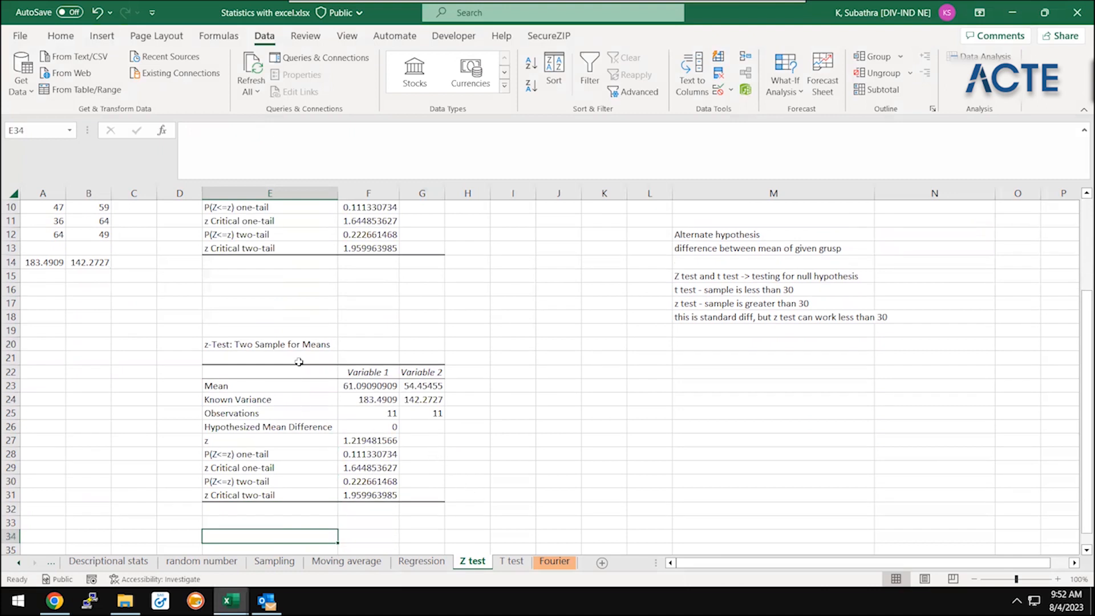
{"action": "left_click_drag", "start_coordinate": [290, 334], "coordinate": [452, 509]}
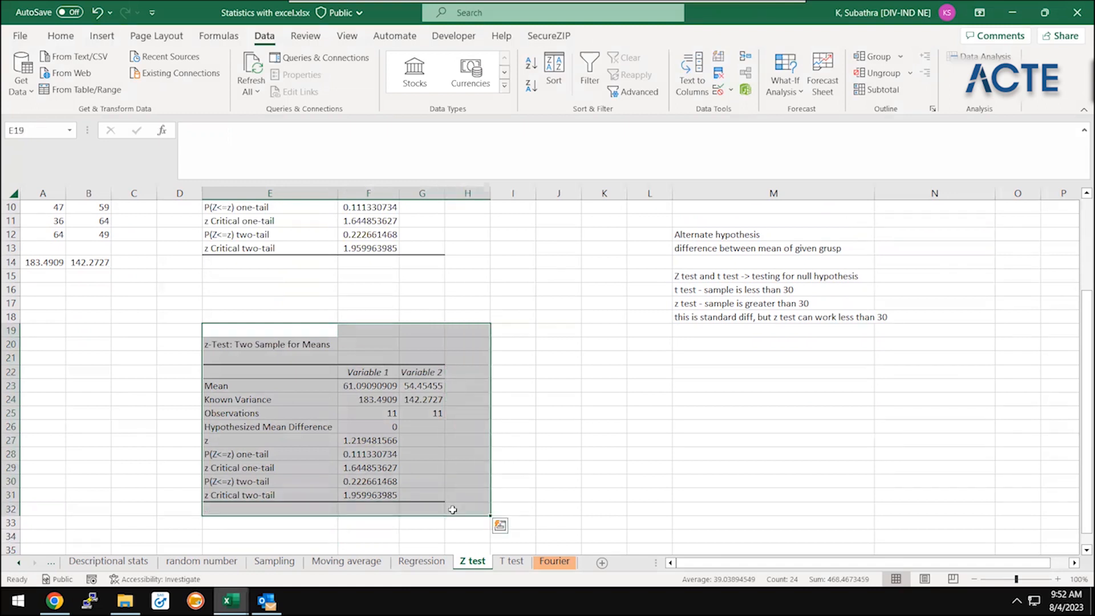
{"action": "key", "text": "Delete"}
{"action": "left_click", "coordinate": [566, 238]}
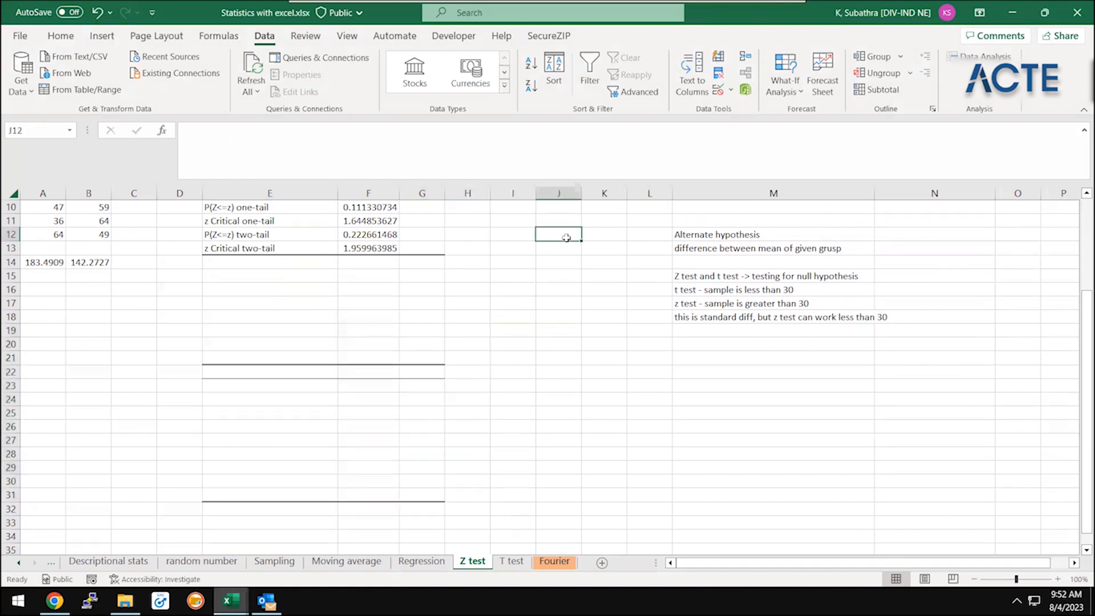
Reopen the z-Test: Two Sample for Means settings to review them, and close them without running the test
{"action": "key", "text": "ctrl+Up"}
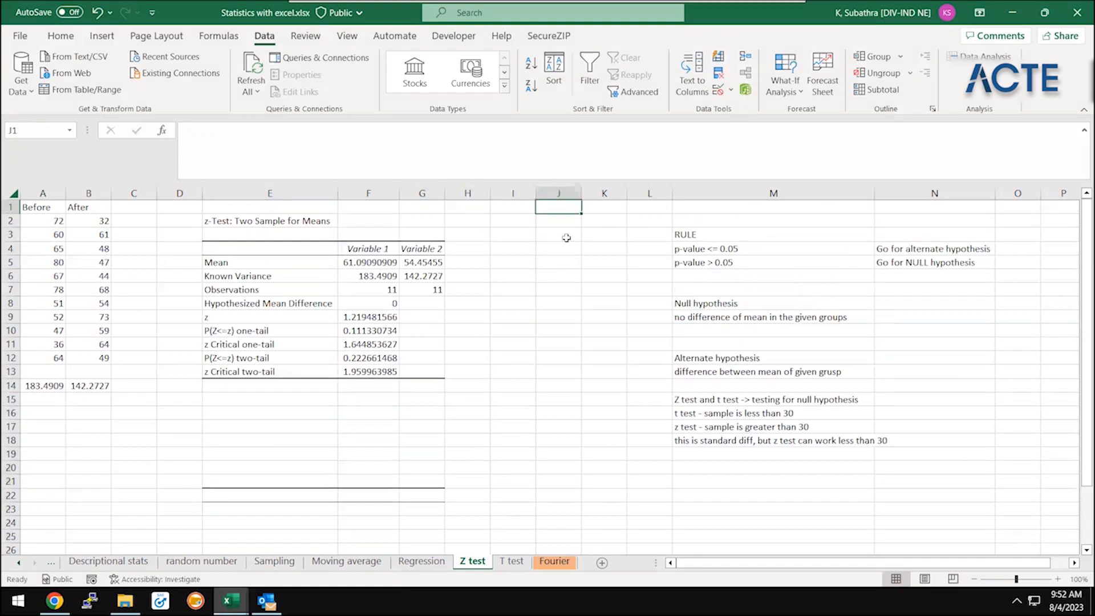
{"action": "left_click", "coordinate": [995, 56]}
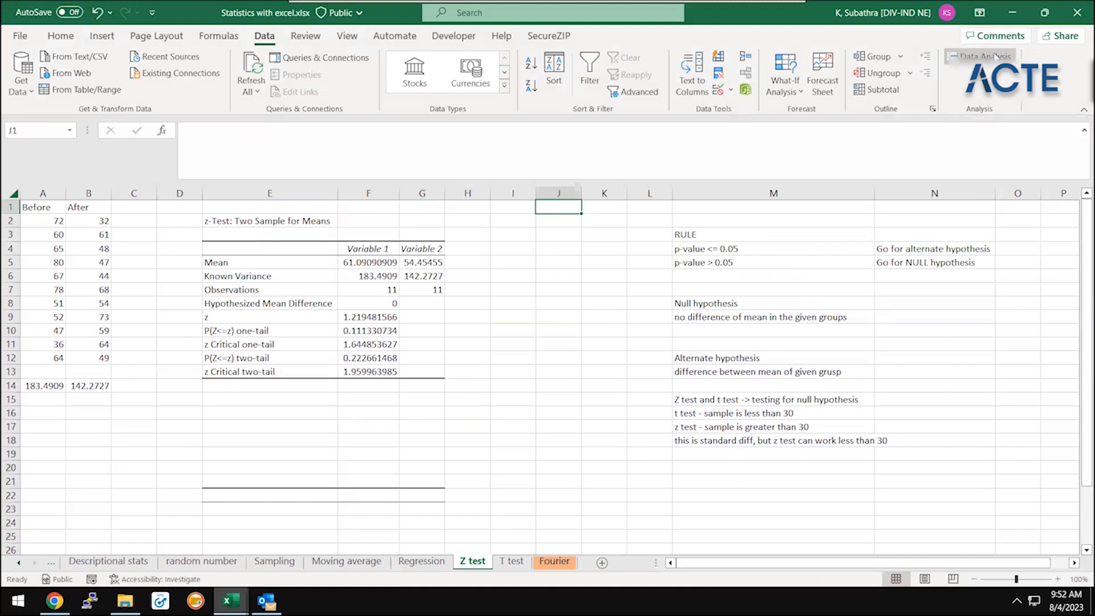
{"action": "left_click", "coordinate": [442, 358]}
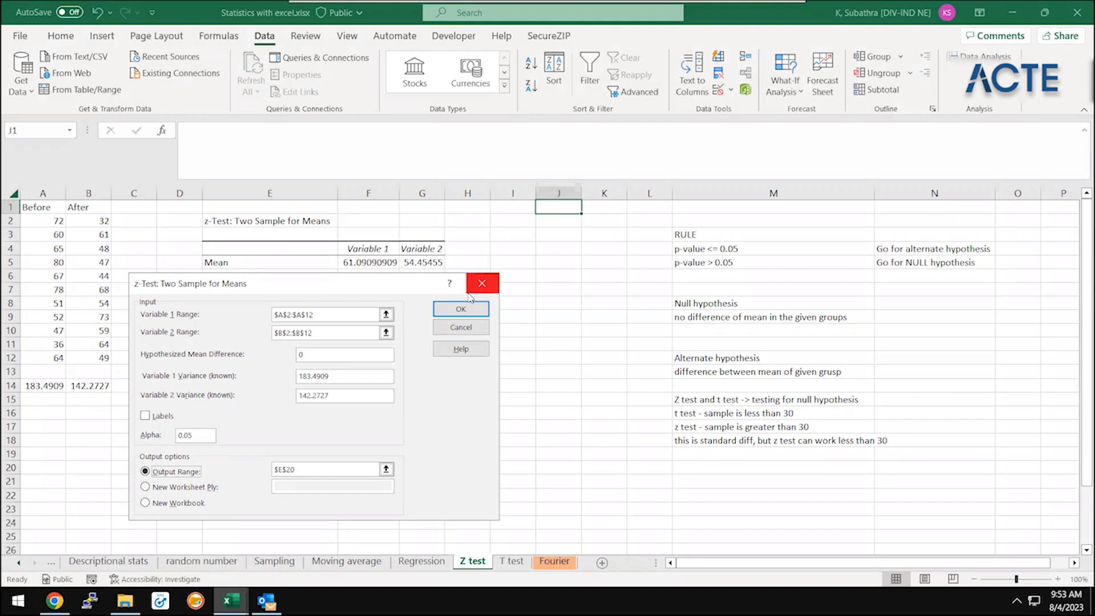
{"action": "left_click", "coordinate": [490, 283]}
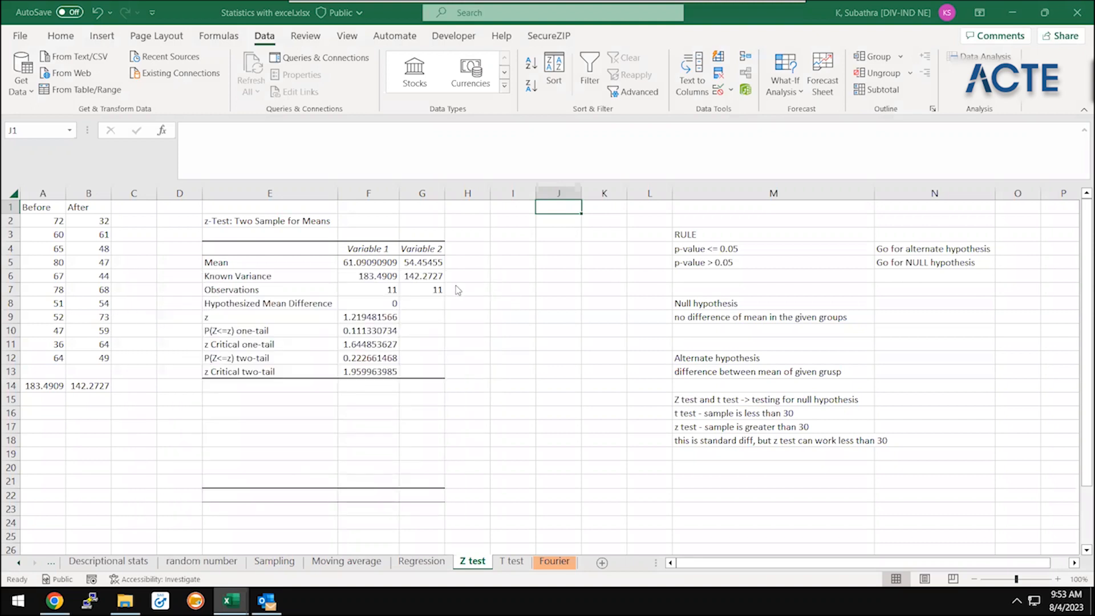
{"action": "key", "text": "Escape"}
Examine the Mean, Known Variance and Observations rows for both variables in the z-test output
{"action": "left_click", "coordinate": [336, 309]}
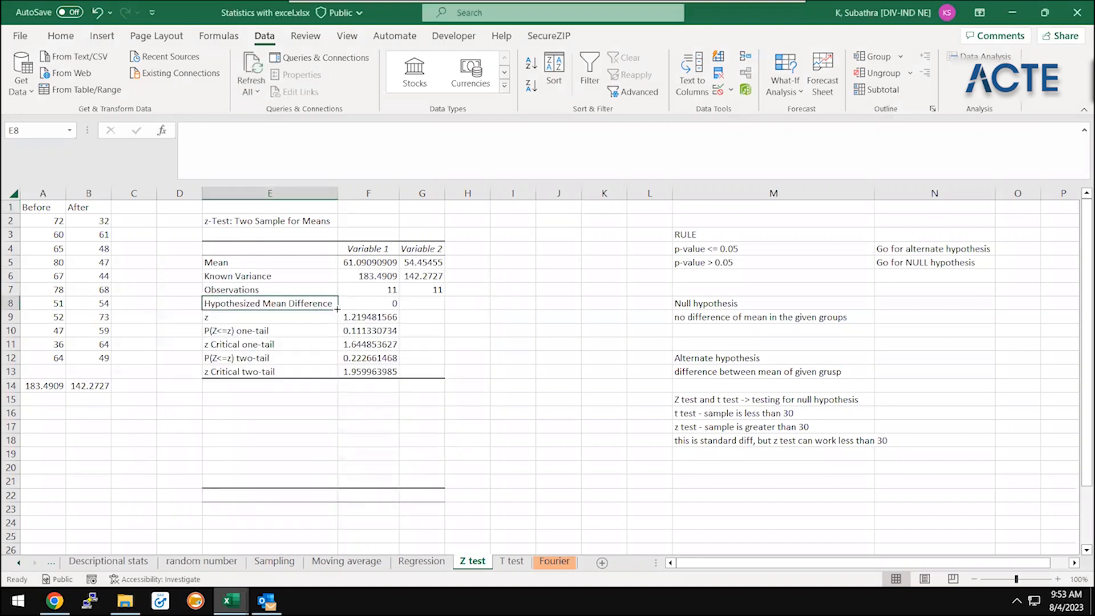
{"action": "key", "text": "Up"}
{"action": "key", "text": "Up"}
{"action": "key", "text": "Up"}
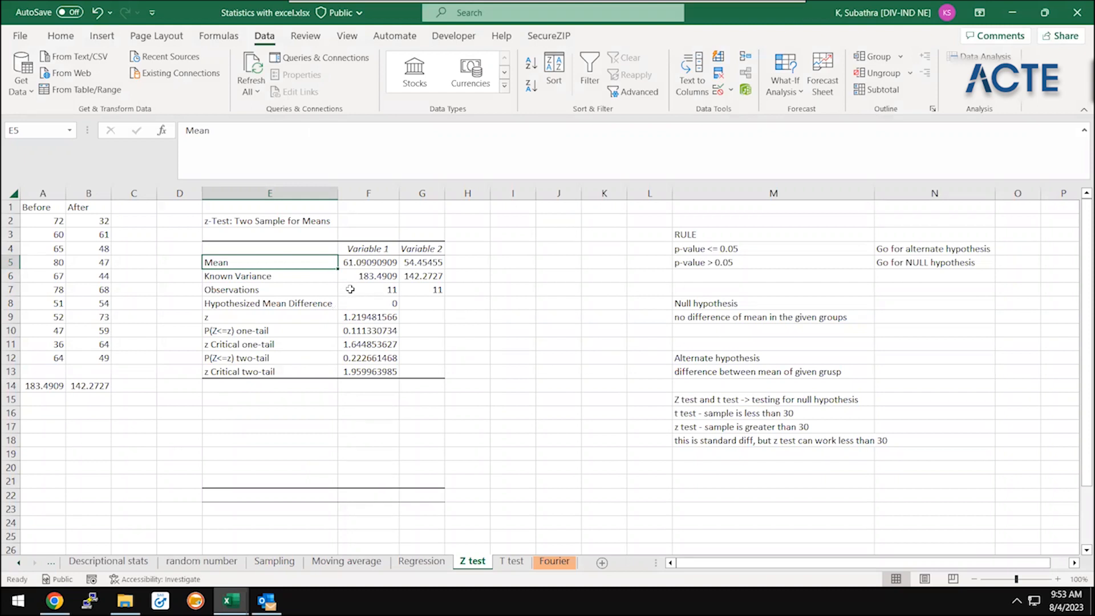
{"action": "left_click", "coordinate": [352, 290]}
{"action": "left_click", "coordinate": [366, 276]}
{"action": "key", "text": "shift+Right"}
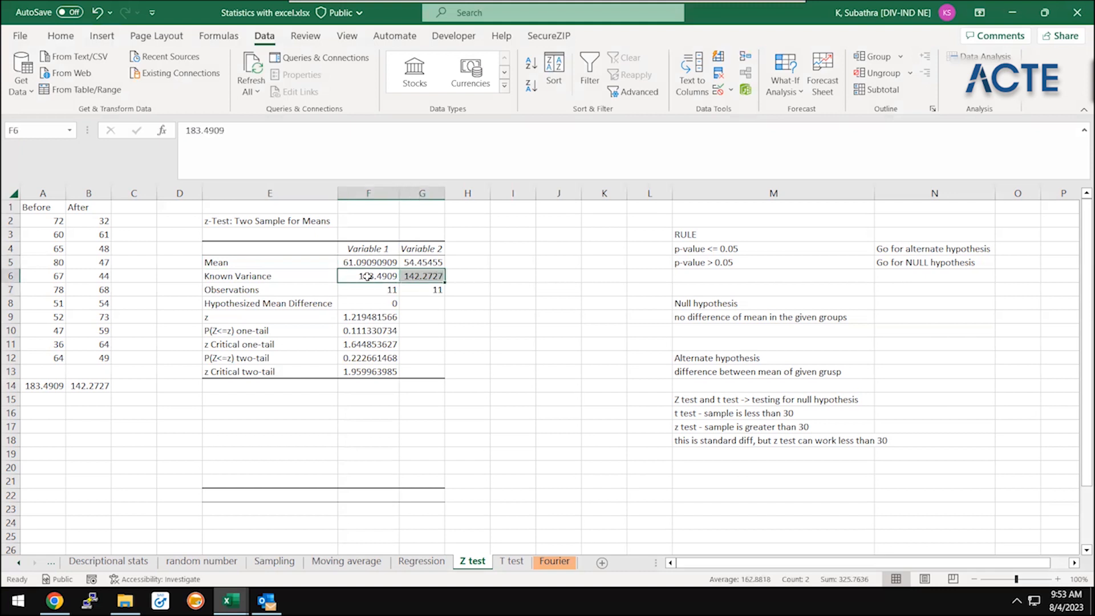
{"action": "key", "text": "shift+Left"}
{"action": "key", "text": "Down"}
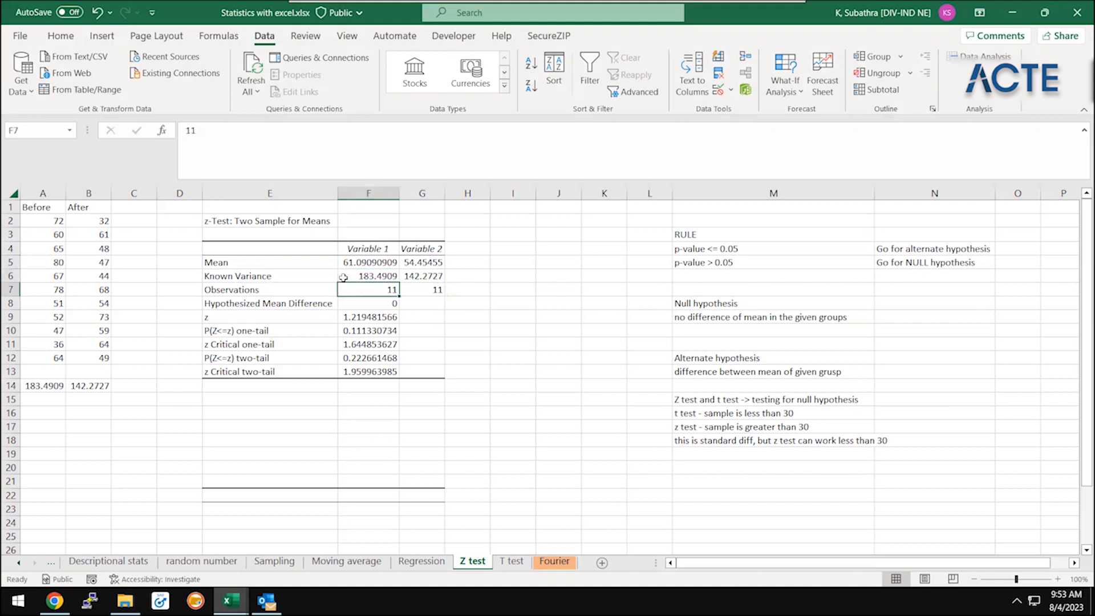
{"action": "key", "text": "shift+Right"}
Check the observations behind the z-test in the Before sample A2:A12 and the After sample B2:B12
{"action": "left_click", "coordinate": [63, 221]}
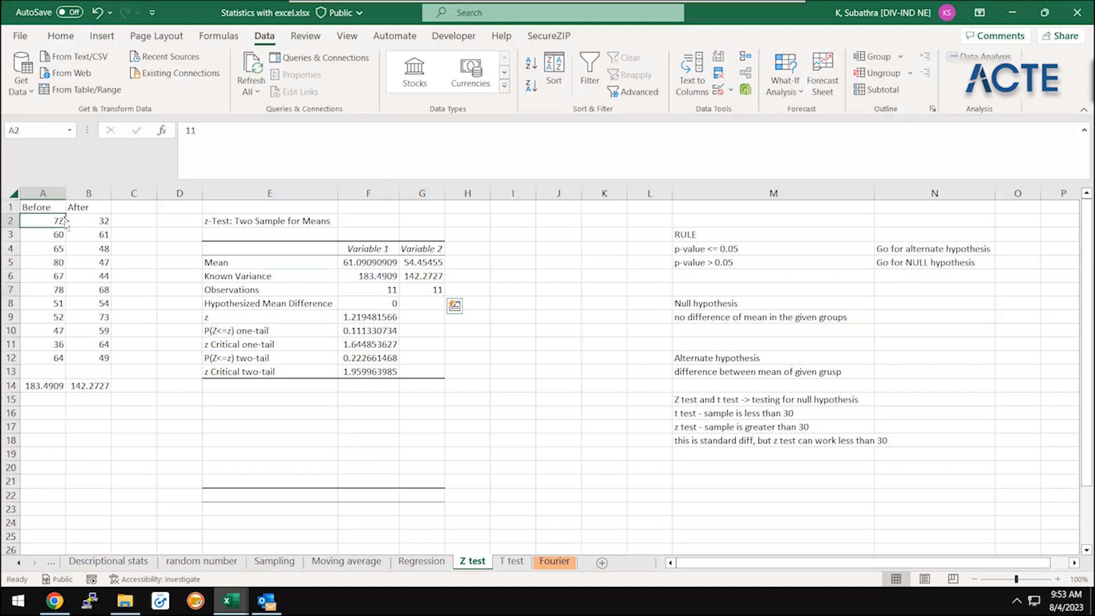
{"action": "key", "text": "ctrl+shift+Down"}
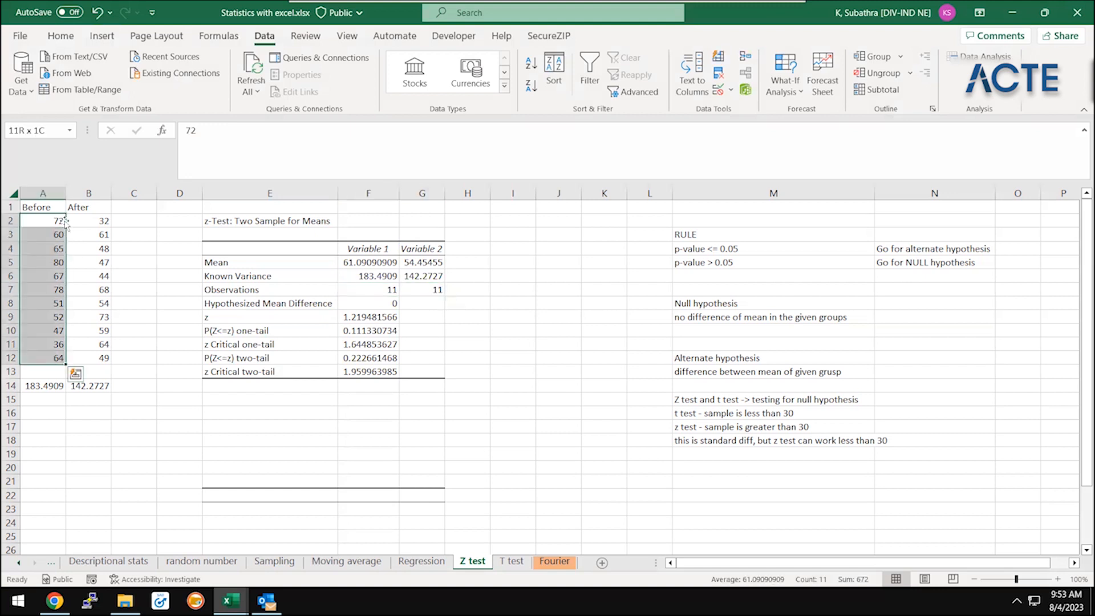
{"action": "key", "text": "Right"}
{"action": "key", "text": "Left"}
{"action": "key", "text": "ctrl+shift+Down"}
{"action": "key", "text": "Right"}
{"action": "key", "text": "ctrl+shift+Down"}
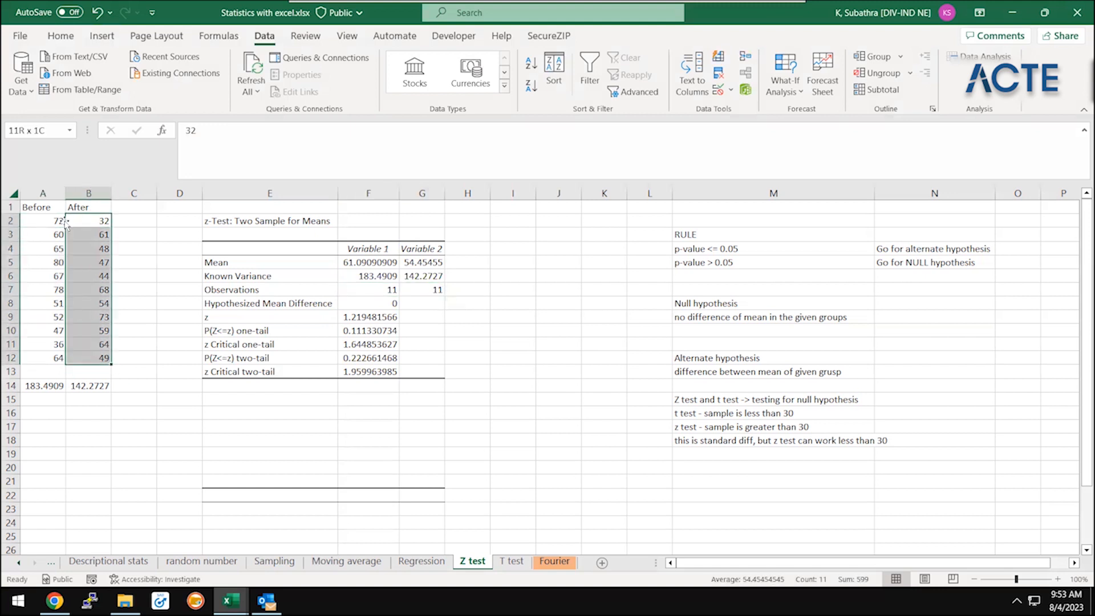
Calculate the average of the Before values A2:A12 in cell A16 with the AVERAGE function
{"action": "key", "text": "ctrl+Down"}
{"action": "key", "text": "Left"}
{"action": "key", "text": "Down"}
{"action": "key", "text": "Down"}
{"action": "key", "text": "Down"}
{"action": "key", "text": "Down"}
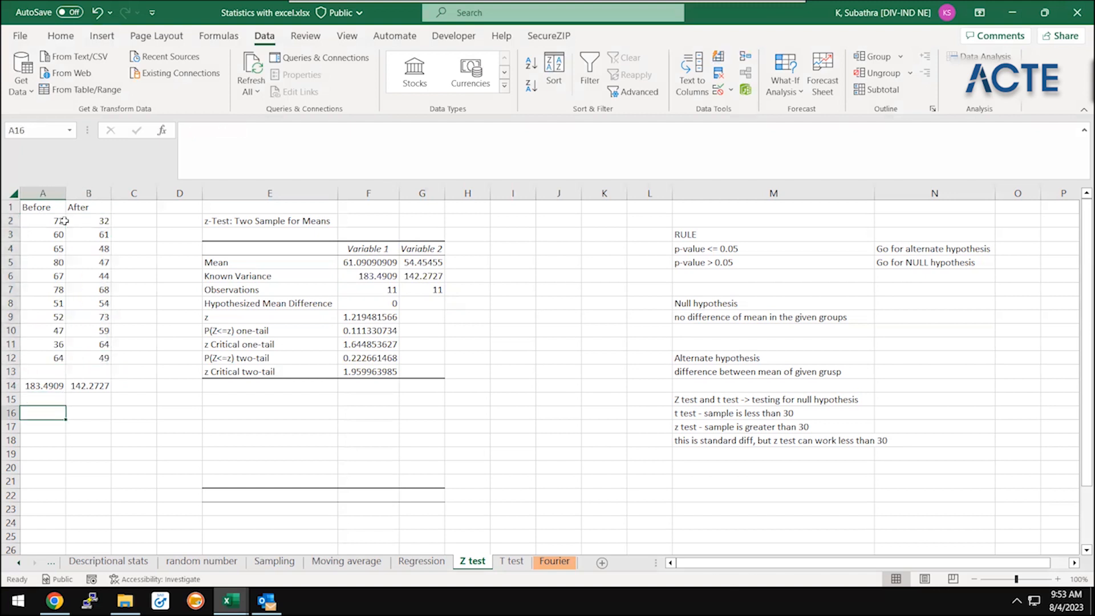
{"action": "type", "text": "=average"}
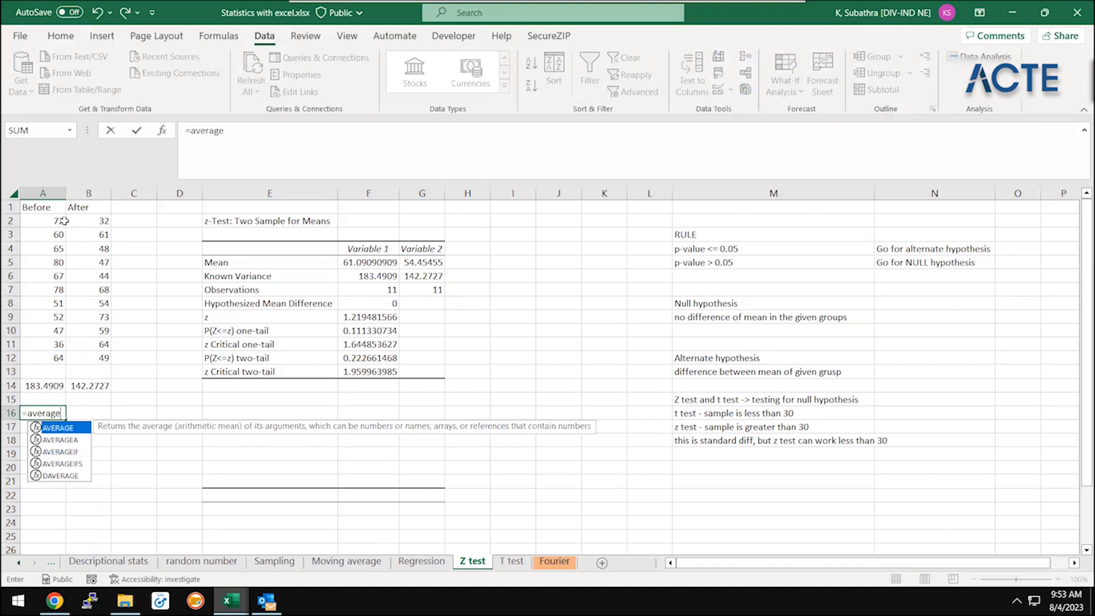
{"action": "type", "text": "("}
{"action": "key", "text": "ctrl+Up"}
{"action": "key", "text": "ctrl+Up"}
{"action": "key", "text": "ctrl+Up"}
{"action": "key", "text": "ctrl+shift+Down"}
{"action": "left_click", "coordinate": [66, 222]}
{"action": "key", "text": "ctrl+shift+Down"}
{"action": "type", "text": ")"}
{"action": "key", "text": "Return"}
Copy the average formula from A16 to B16 for the After column
{"action": "key", "text": "Up"}
{"action": "key", "text": "ctrl+c"}
{"action": "key", "text": "Right"}
{"action": "key", "text": "ctrl+v"}
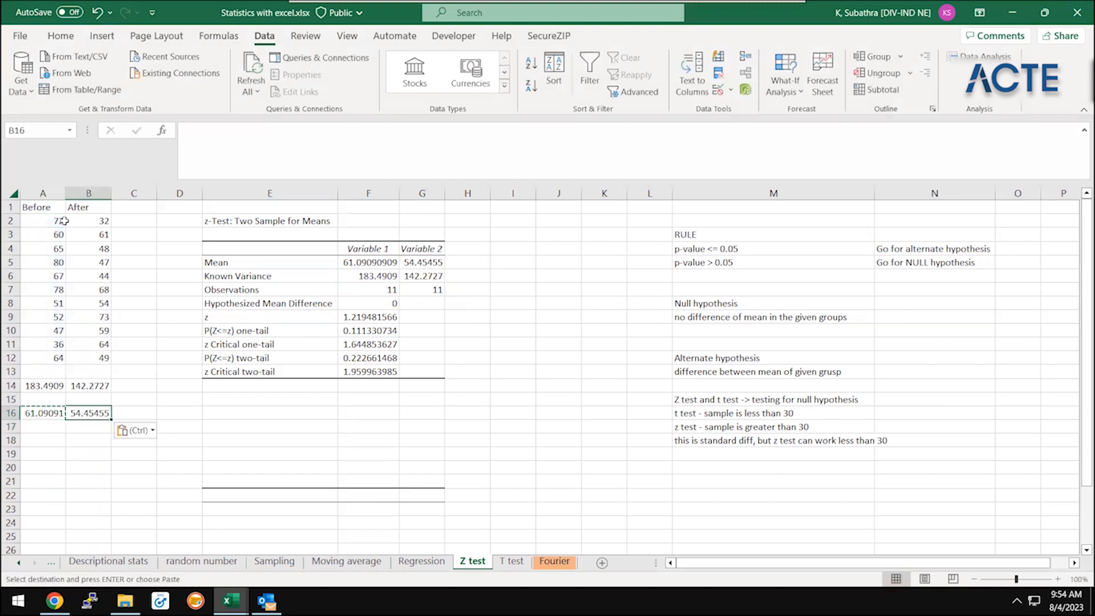
{"action": "key", "text": "Escape"}
Compare the means in the z-test output with the calculated averages, and inspect the rows down to Hypothesized Mean Difference
{"action": "left_click", "coordinate": [421, 278]}
{"action": "key", "text": "Up"}
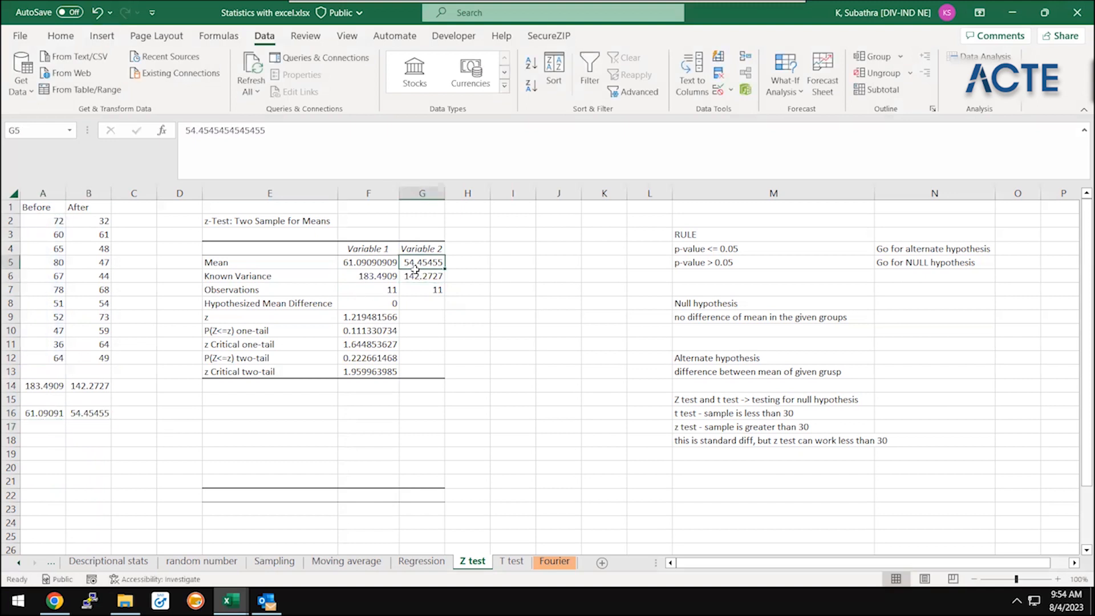
{"action": "key", "text": "Left"}
{"action": "key", "text": "Down"}
{"action": "key", "text": "Down"}
{"action": "key", "text": "Up"}
Examine the z, one-tail and two-tail results in E9:F13 of the z-test output
{"action": "key", "text": "Down"}
{"action": "key", "text": "Down"}
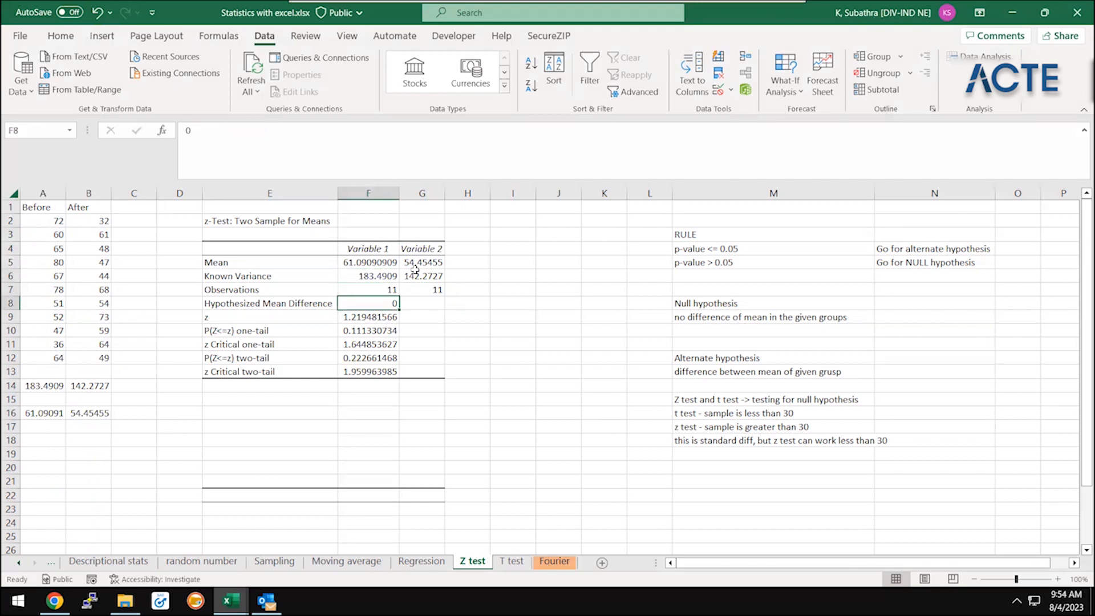
{"action": "key", "text": "Left"}
{"action": "key", "text": "Right"}
{"action": "key", "text": "Down"}
{"action": "key", "text": "Left"}
{"action": "key", "text": "shift+Right"}
{"action": "key", "text": "shift+Down"}
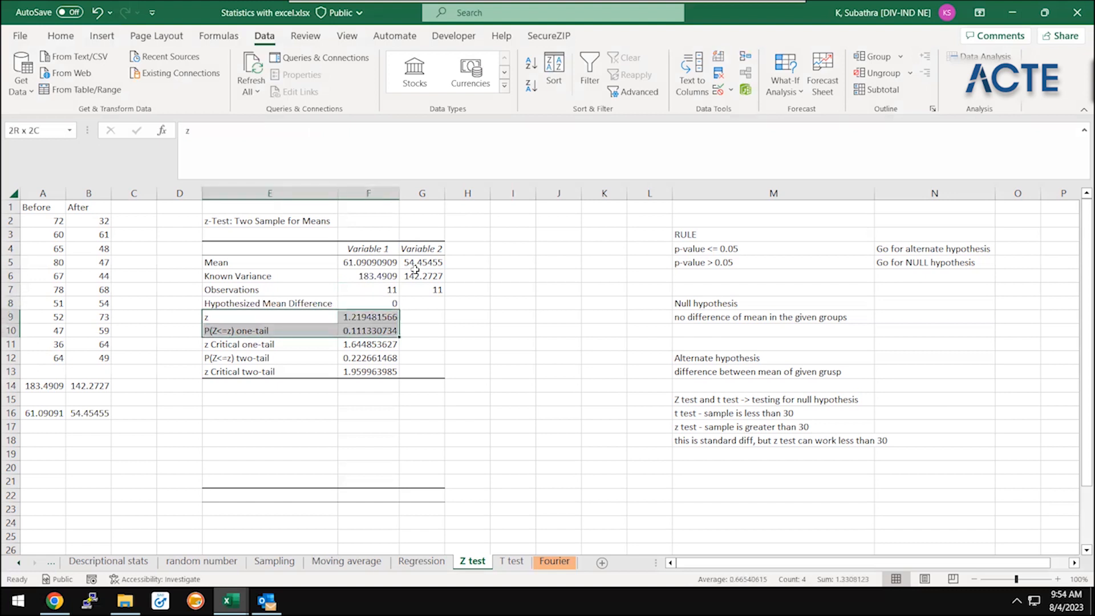
{"action": "key", "text": "shift+Down"}
{"action": "key", "text": "shift+Down"}
{"action": "key", "text": "shift+Down"}
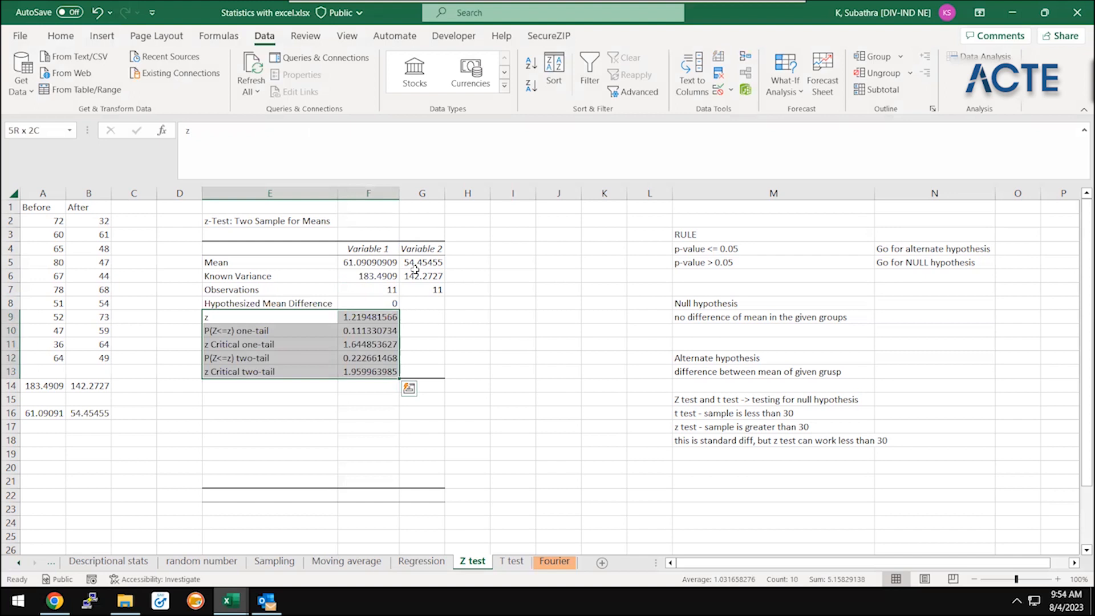
Enter the note headings "one-tail" in E18 and "2-tail" in E21
{"action": "left_click", "coordinate": [274, 436]}
{"action": "type", "text": "one-ti"}
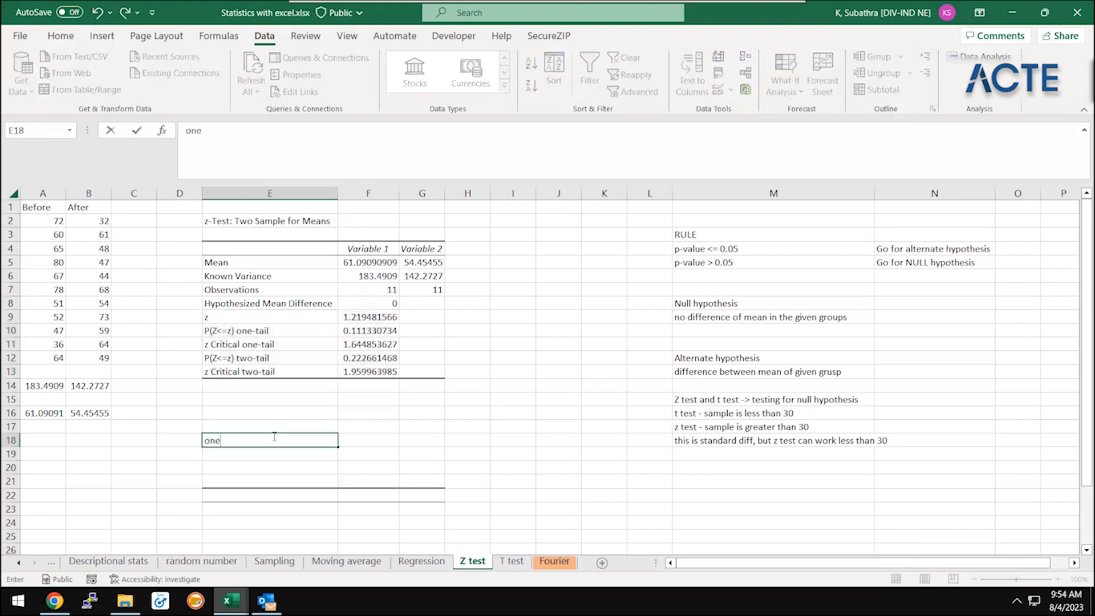
{"action": "key", "text": "BackSpace"}
{"action": "type", "text": "ail"}
{"action": "key", "text": "Return"}
{"action": "key", "text": "Return"}
{"action": "key", "text": "Return"}
{"action": "type", "text": "2-tail"}
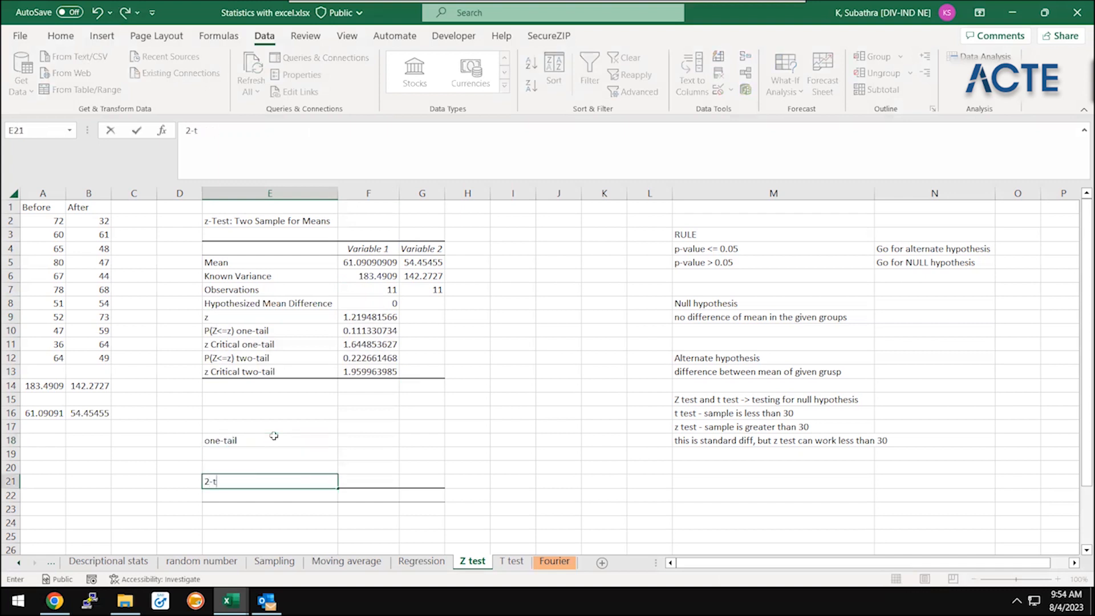
{"action": "key", "text": "Return"}
Enter the explanation "a is going to influence b. +ve or -ve" in E19 below the one-tail heading
{"action": "key", "text": "Up"}
{"action": "key", "text": "Up"}
{"action": "key", "text": "Up"}
{"action": "key", "text": "Up"}
{"action": "key", "text": "Down"}
{"action": "type", "text": "a is going to influence b"}
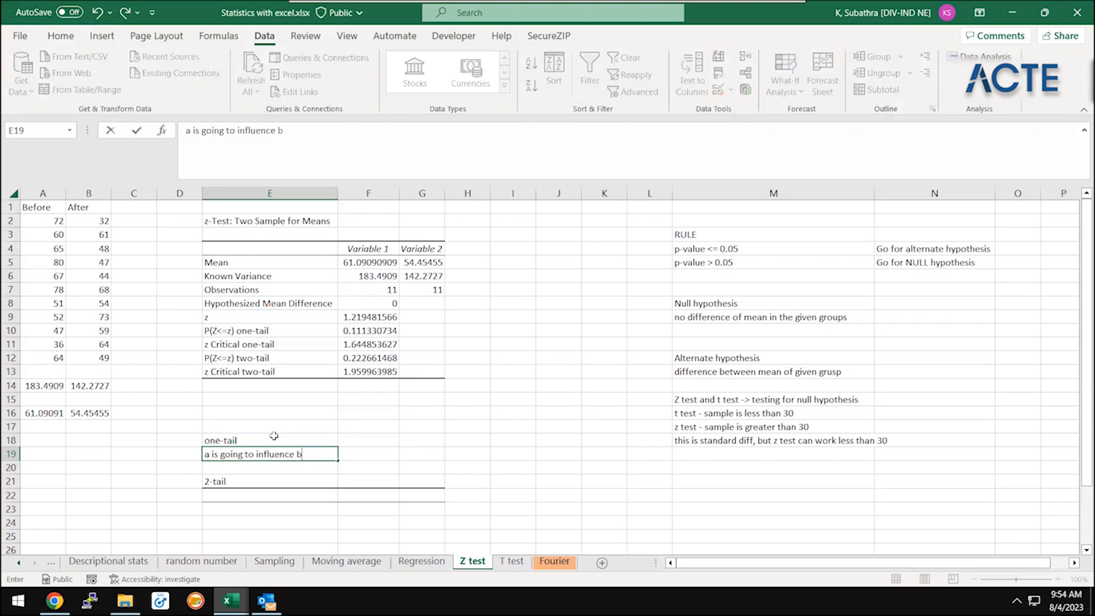
{"action": "type", "text": ". +ve or -ve"}
{"action": "key", "text": "Return"}
Enter the explanation "a will influence b, b influence a" in E22 below the 2-tail heading
{"action": "key", "text": "Down"}
{"action": "key", "text": "Down"}
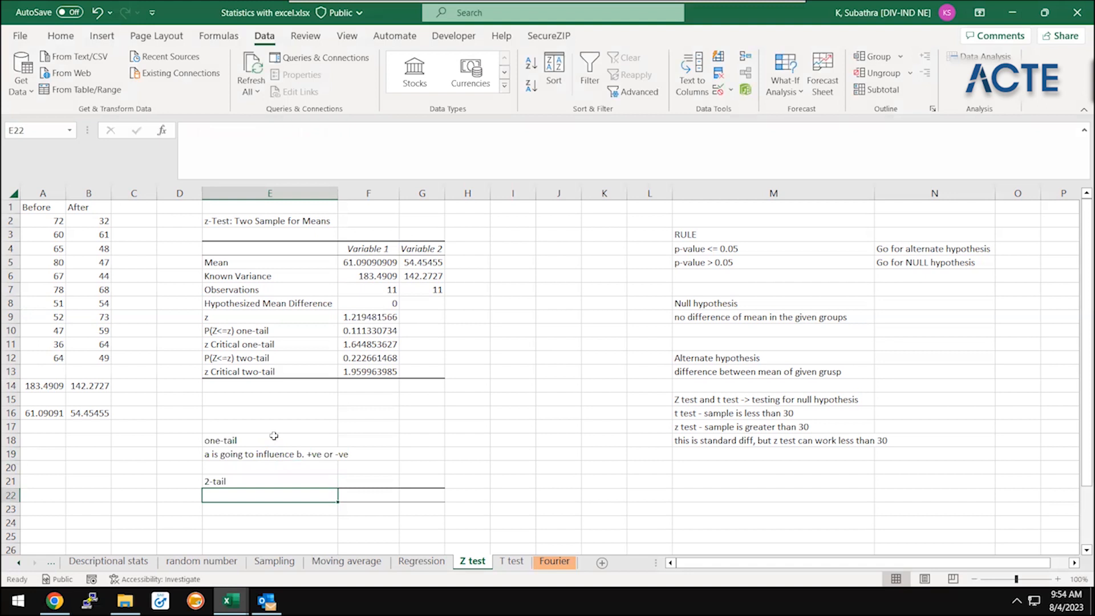
{"action": "type", "text": "a ma"}
{"action": "key", "text": "BackSpace"}
{"action": "key", "text": "BackSpace"}
{"action": "key", "text": "BackSpace"}
{"action": "key", "text": "BackSpace"}
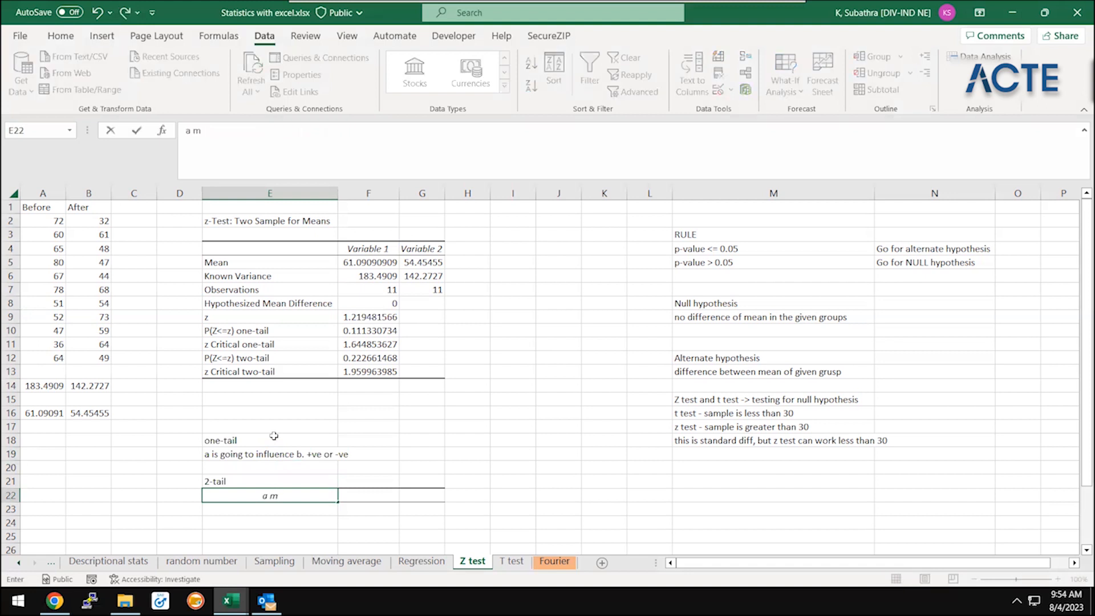
{"action": "type", "text": "a will"}
{"action": "type", "text": " als"}
{"action": "key", "text": "BackSpace"}
{"action": "key", "text": "BackSpace"}
{"action": "key", "text": "BackSpace"}
{"action": "type", "text": "influence b, b"}
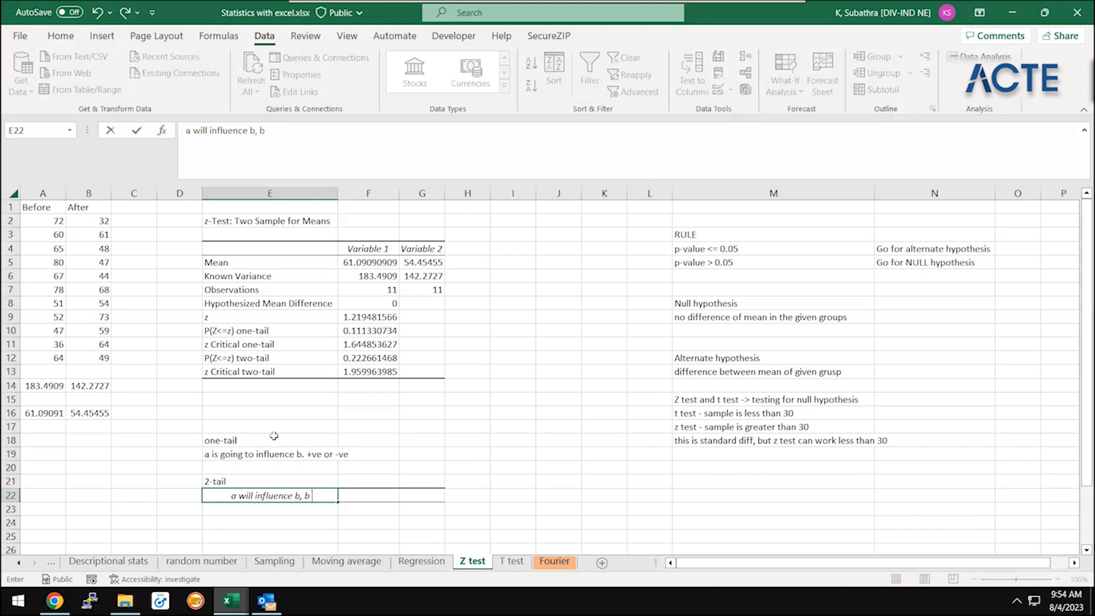
{"action": "type", "text": " influence i"}
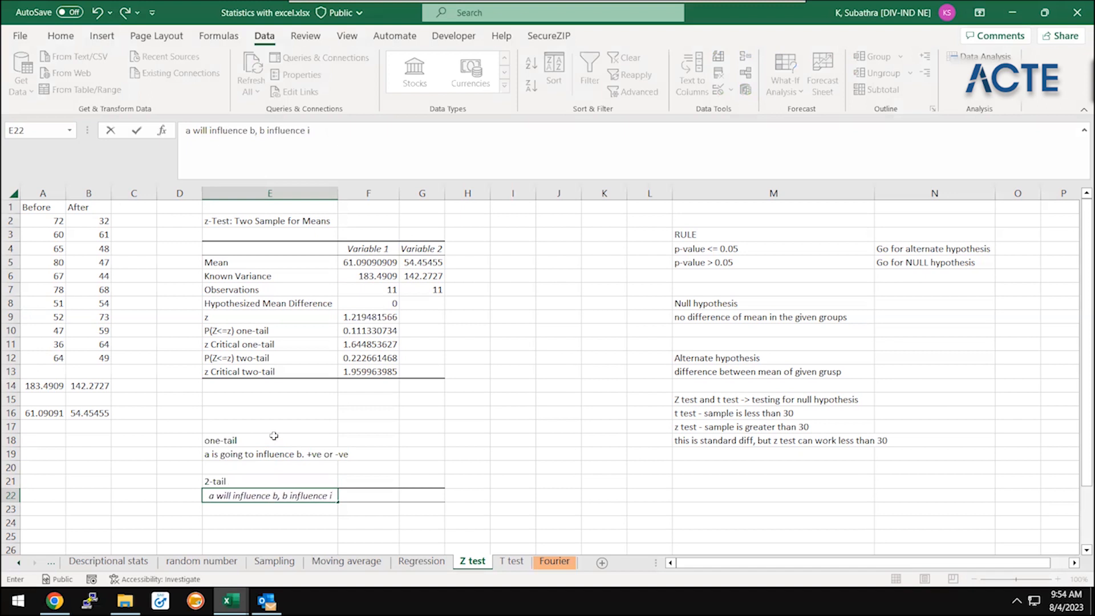
{"action": "key", "text": "Return"}
Compare the one-tail explanation in E19 with the 2-tail note in E21 and E22
{"action": "key", "text": "Up"}
{"action": "key", "text": "Up"}
{"action": "key", "text": "Up"}
{"action": "key", "text": "Up"}
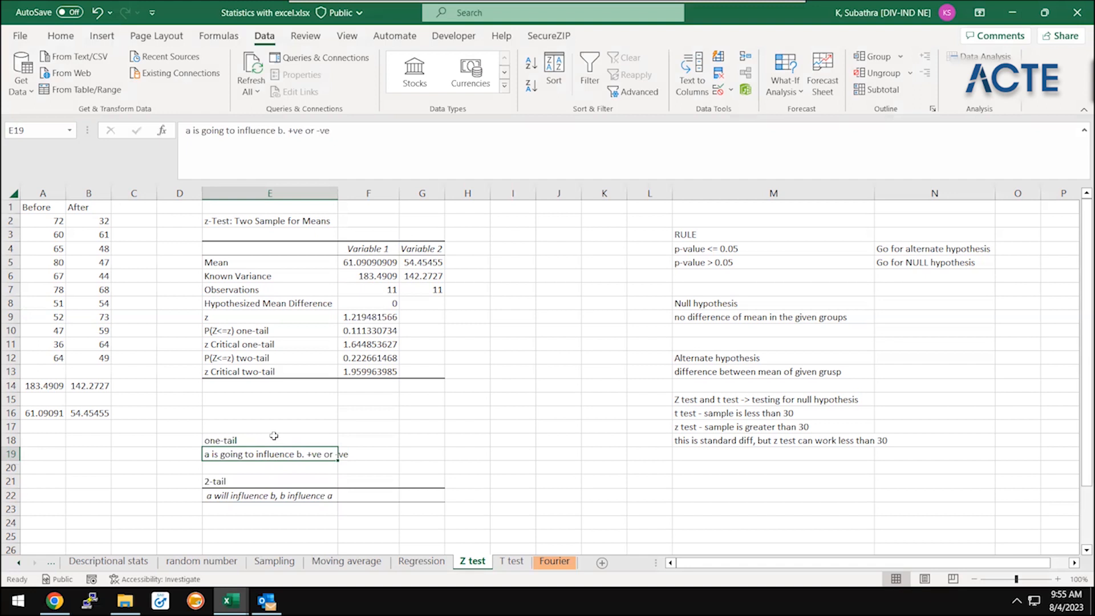
{"action": "key", "text": "Down"}
{"action": "key", "text": "Down"}
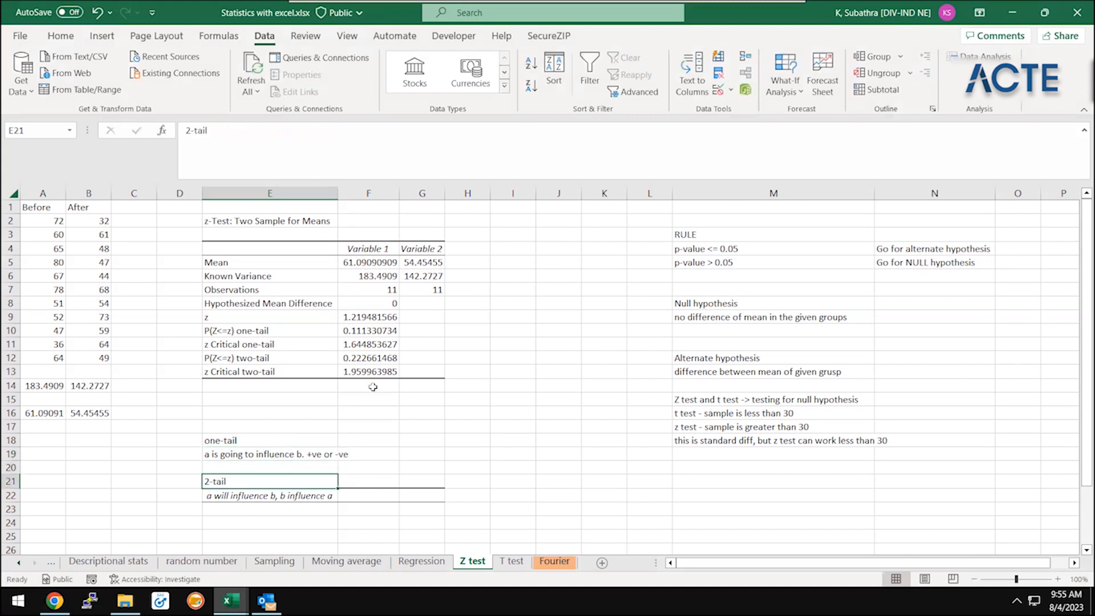
Examine the z-test output table in E2:G13, from its title down to the z statistic
{"action": "left_click_drag", "start_coordinate": [284, 221], "coordinate": [285, 235]}
{"action": "left_click_drag", "start_coordinate": [438, 369], "coordinate": [446, 379]}
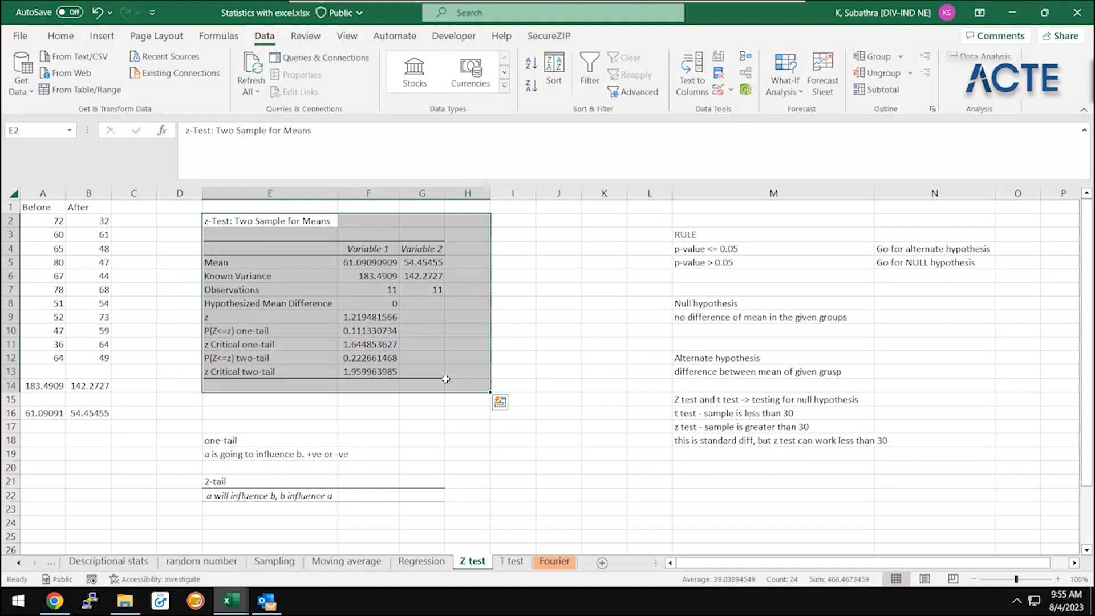
{"action": "key", "text": "Down"}
{"action": "key", "text": "Down"}
{"action": "key", "text": "Down"}
{"action": "key", "text": "Down"}
{"action": "key", "text": "Down"}
{"action": "key", "text": "Down"}
{"action": "key", "text": "Down"}
{"action": "key", "text": "Down"}
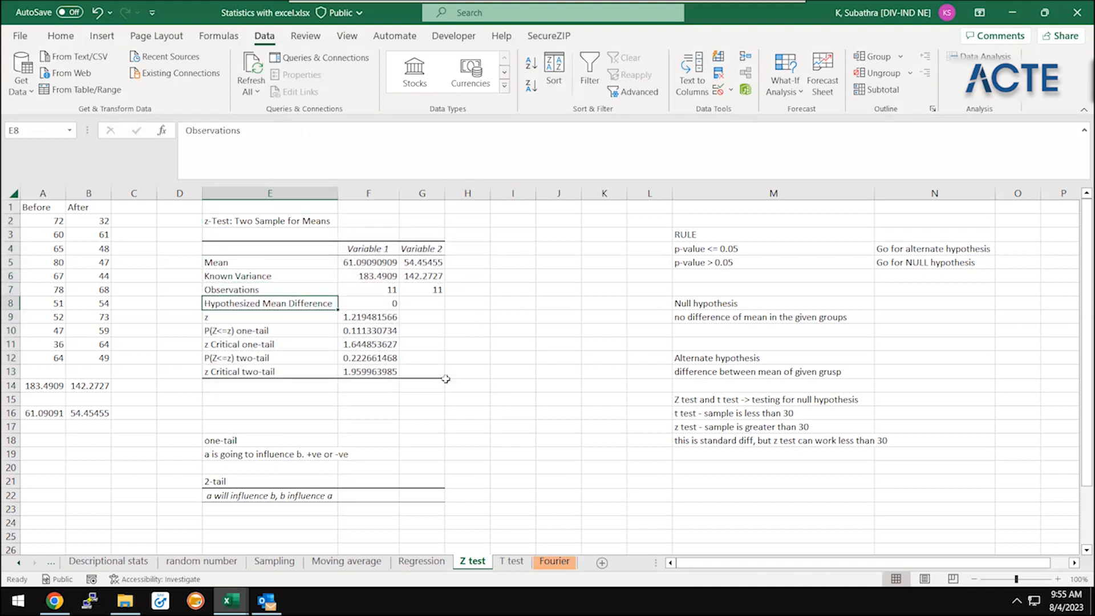
{"action": "key", "text": "Right"}
{"action": "key", "text": "Up"}
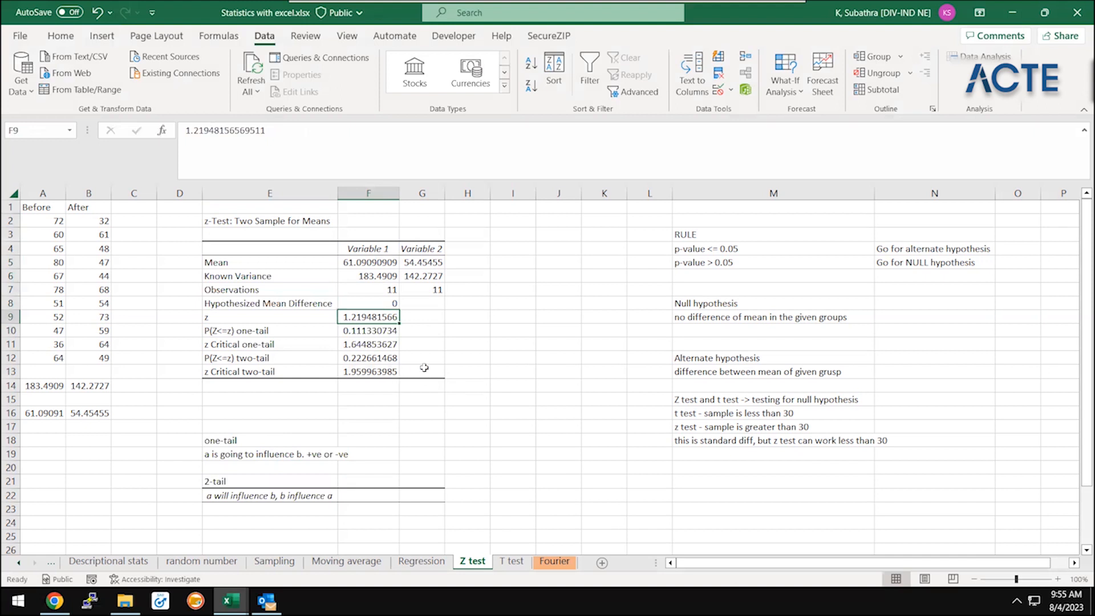
Compare the z statistic in F9 with the one-tail and two-tail critical values in F11 and F13
{"action": "left_click", "coordinate": [362, 371], "text": "ctrl"}
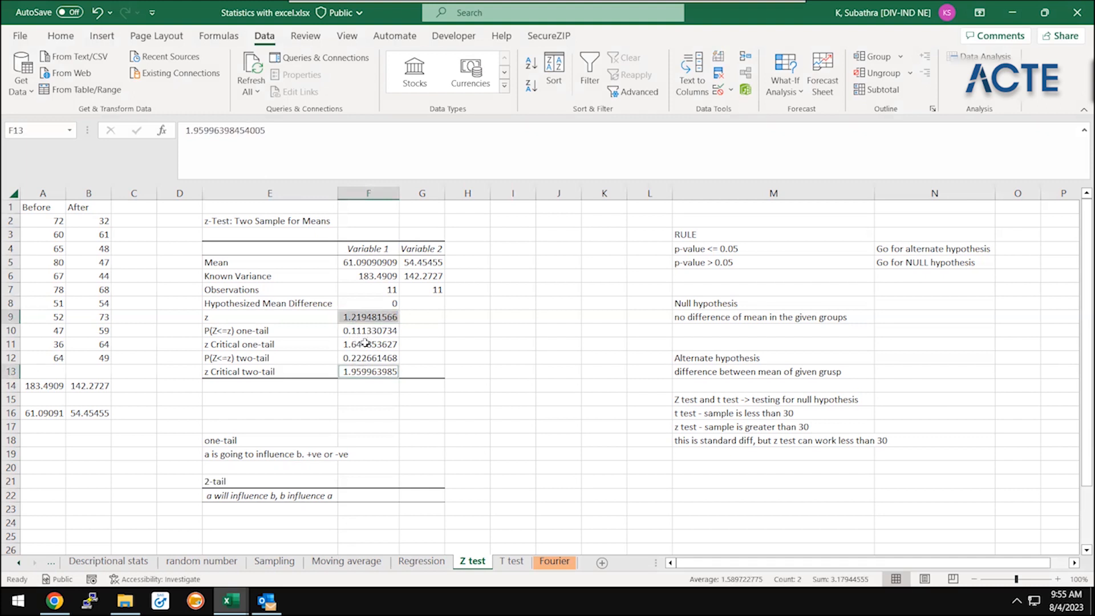
{"action": "left_click", "coordinate": [365, 344]}
{"action": "left_click", "coordinate": [341, 319]}
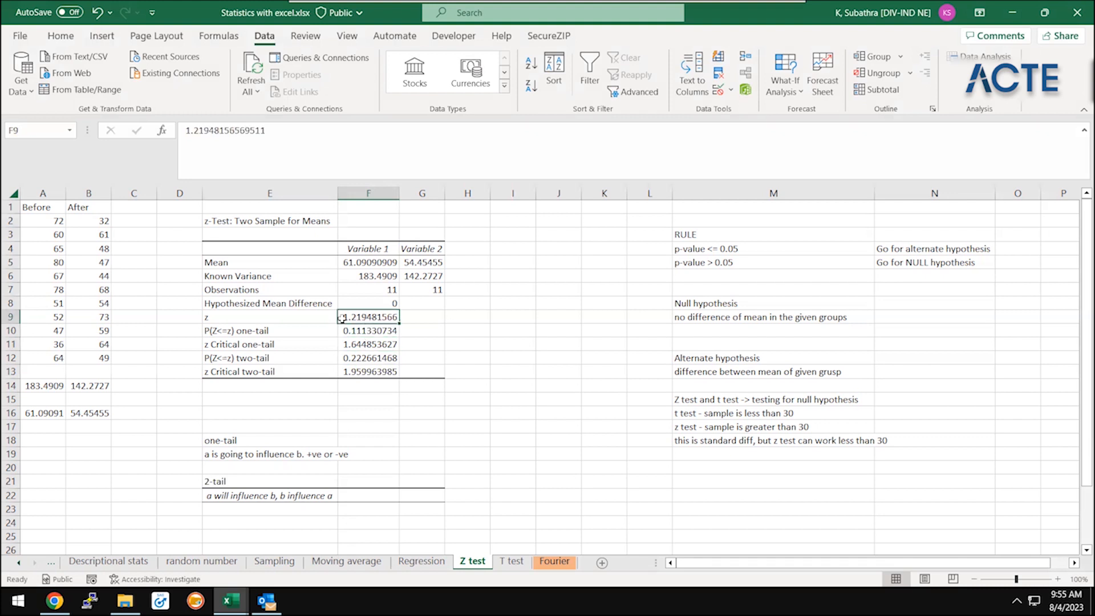
{"action": "left_click", "coordinate": [365, 344], "text": "ctrl"}
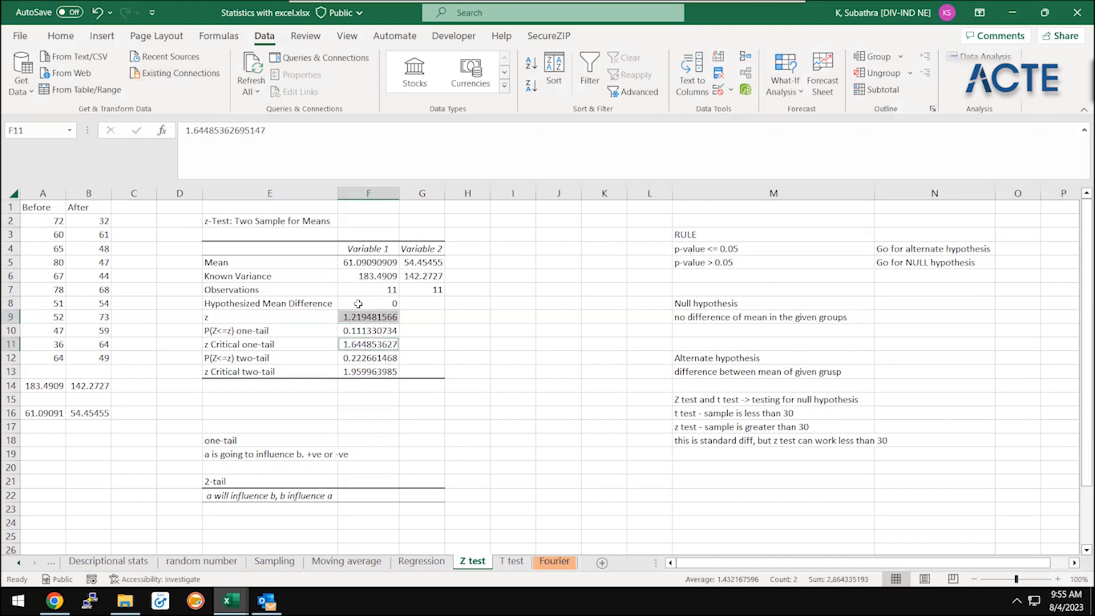
Highlight the z statistic in F9 and the two-tail critical value in F13 with a light orange fill
{"action": "left_click", "coordinate": [359, 317]}
{"action": "left_click", "coordinate": [384, 372], "text": "ctrl"}
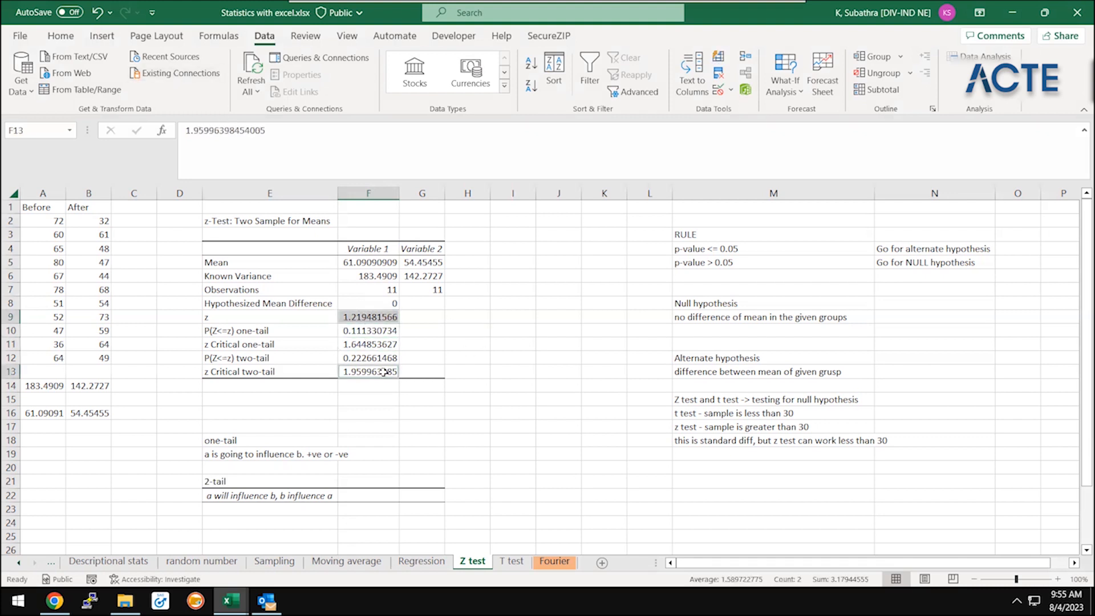
{"action": "left_click", "coordinate": [70, 40]}
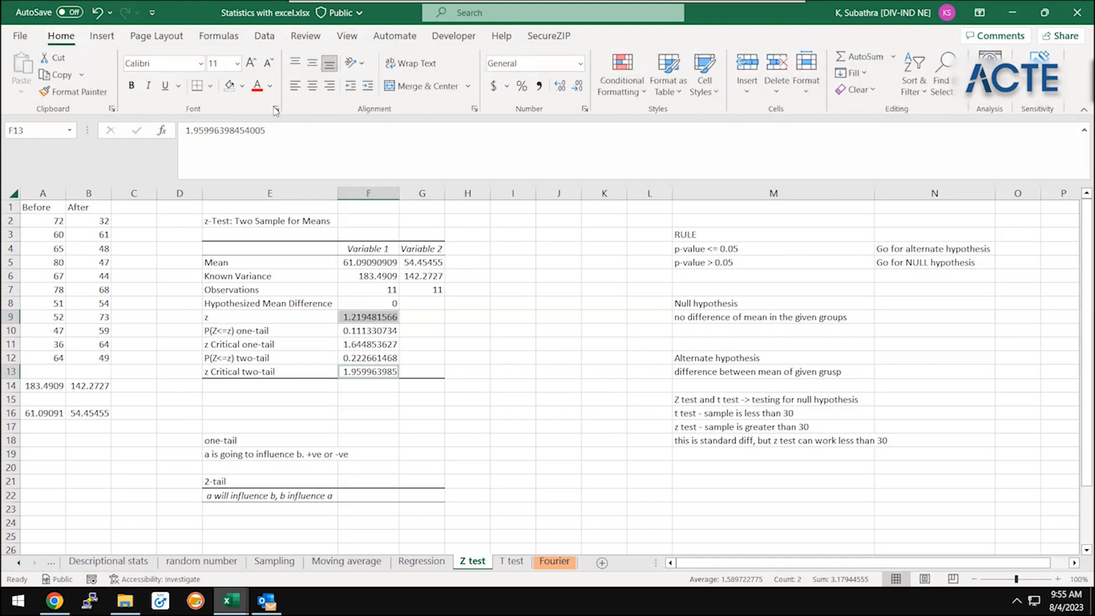
{"action": "left_click", "coordinate": [242, 86]}
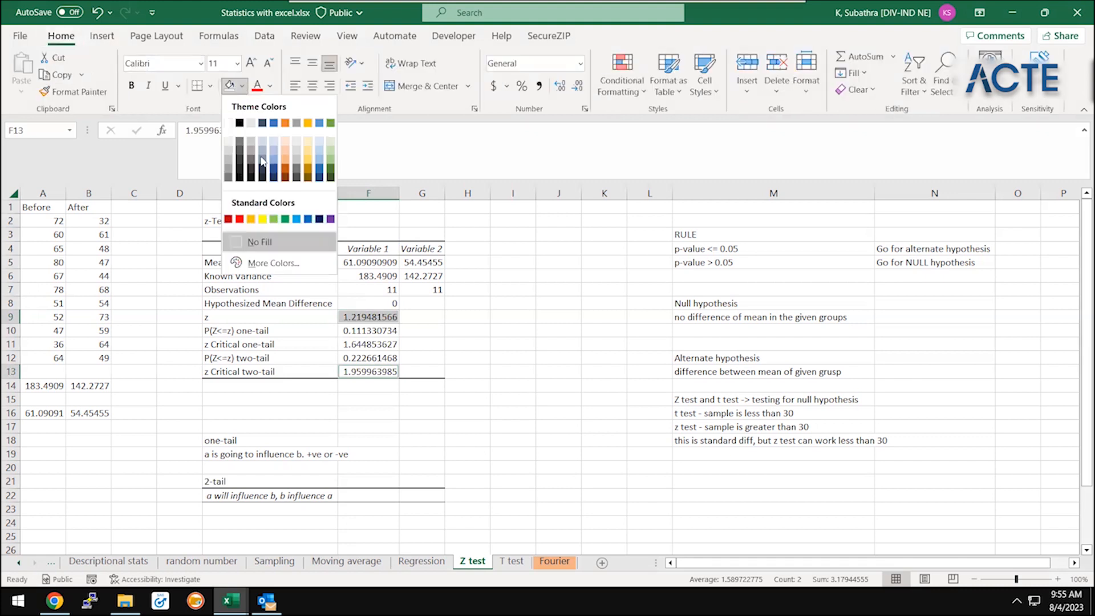
{"action": "left_click", "coordinate": [286, 151]}
{"action": "left_click", "coordinate": [514, 360]}
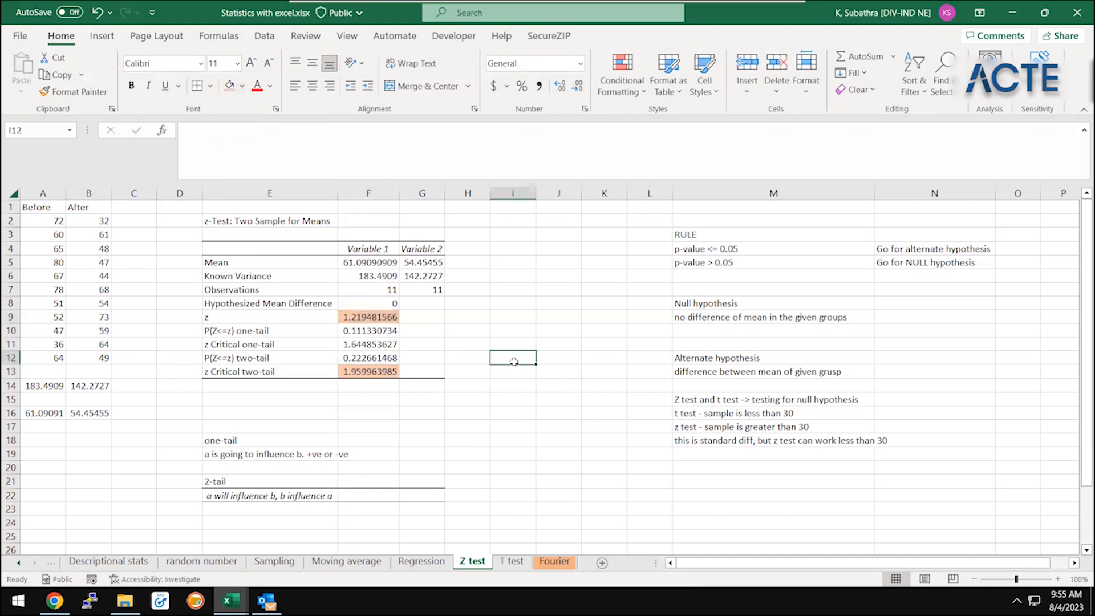
Enter the first rejection condition "z less than -z" in I9, beside the z statistic's row
{"action": "key", "text": "Up"}
{"action": "key", "text": "Up"}
{"action": "key", "text": "Left"}
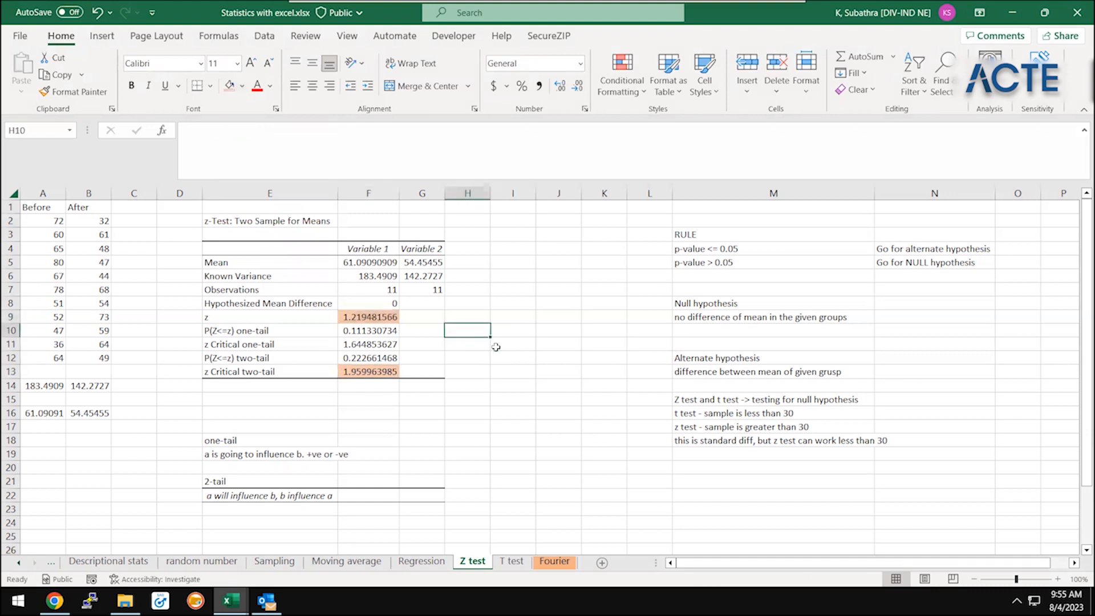
{"action": "key", "text": "Up"}
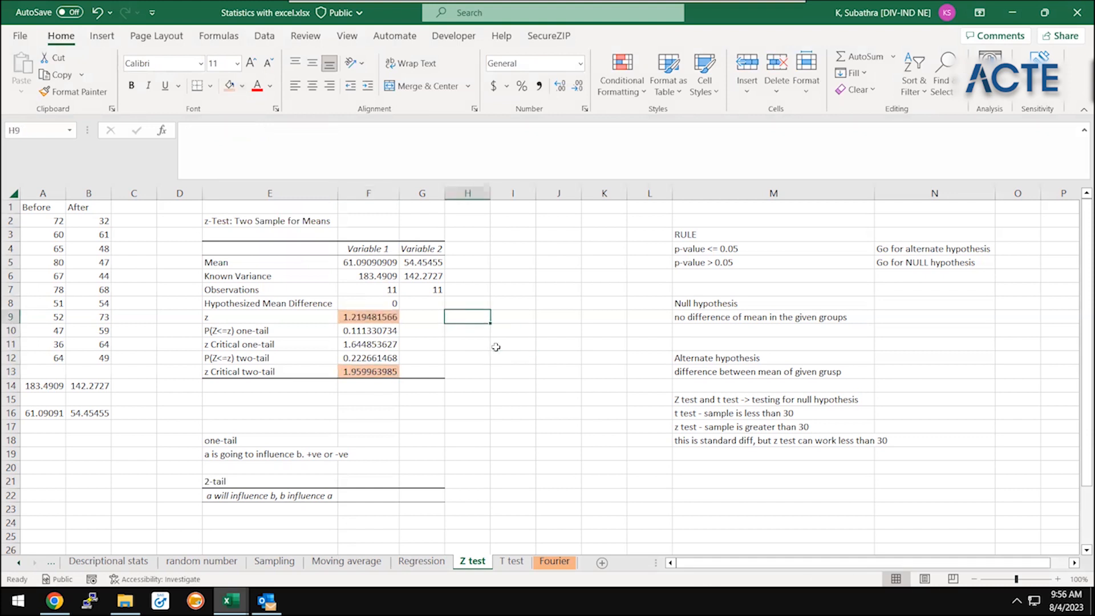
{"action": "key", "text": "Right"}
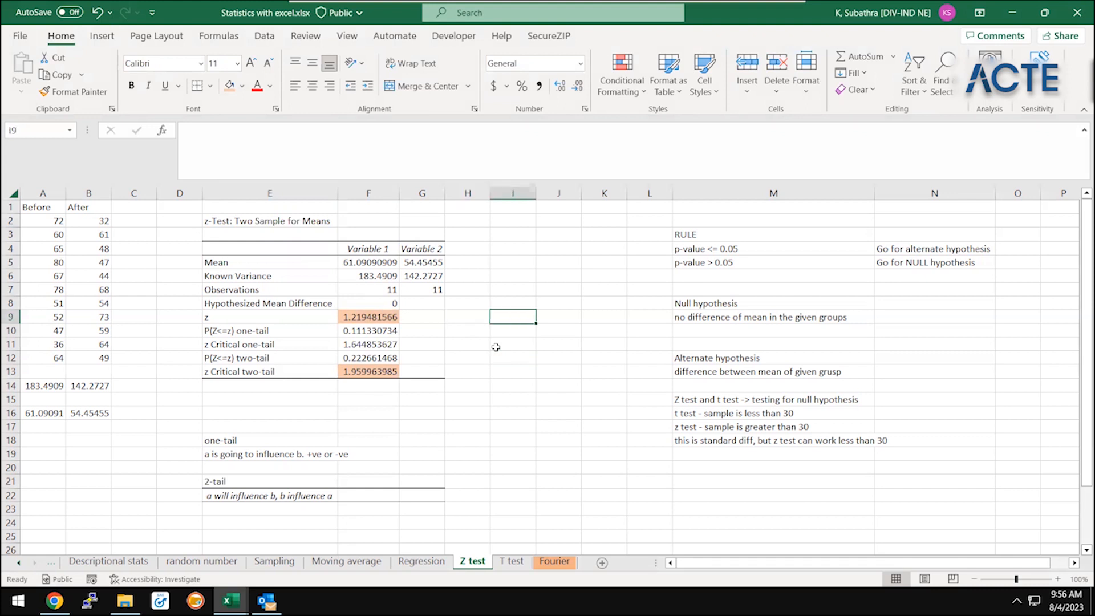
{"action": "type", "text": "z < - "}
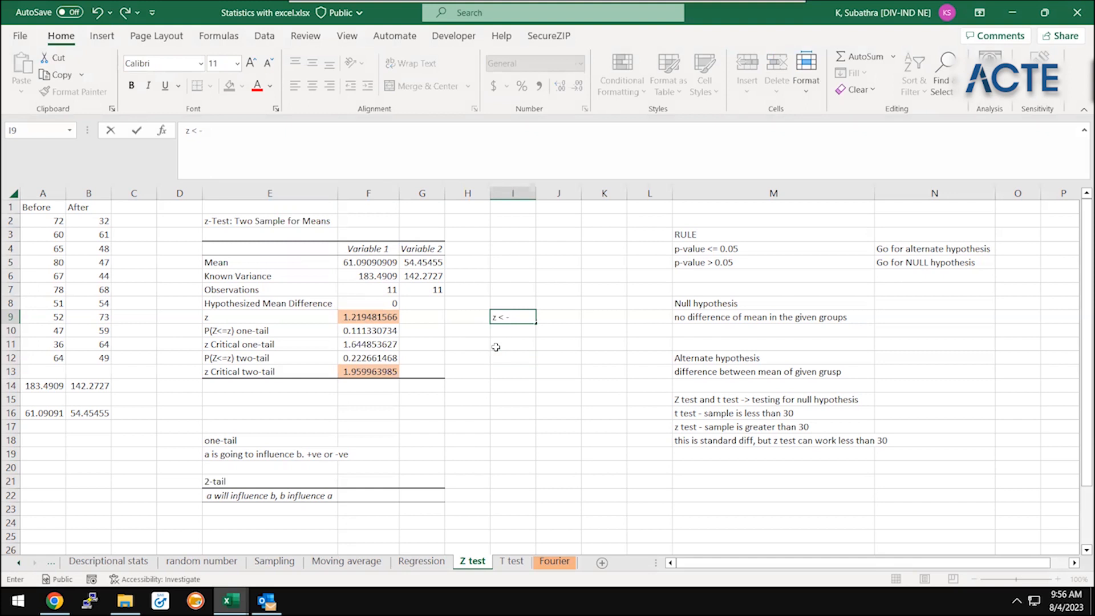
{"action": "type", "text": "2"}
{"action": "key", "text": "BackSpace"}
{"action": "key", "text": "BackSpace"}
{"action": "key", "text": "BackSpace"}
{"action": "key", "text": "BackSpace"}
{"action": "key", "text": "BackSpace"}
{"action": "key", "text": "BackSpace"}
{"action": "type", "text": "-"}
{"action": "left_click", "coordinate": [267, 138]}
{"action": "type", "text": "less than -z"}
{"action": "key", "text": "Return"}
Enter "or" in I10 and the second condition "z greater than z of 2 tail" in I11
{"action": "type", "text": "or"}
{"action": "key", "text": "Return"}
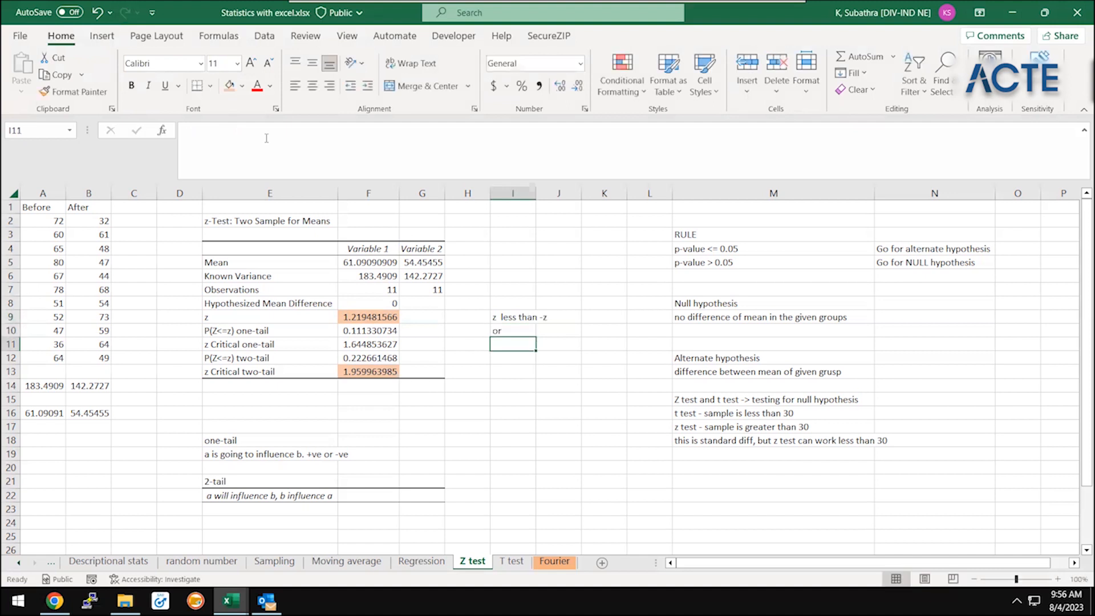
{"action": "type", "text": "z"}
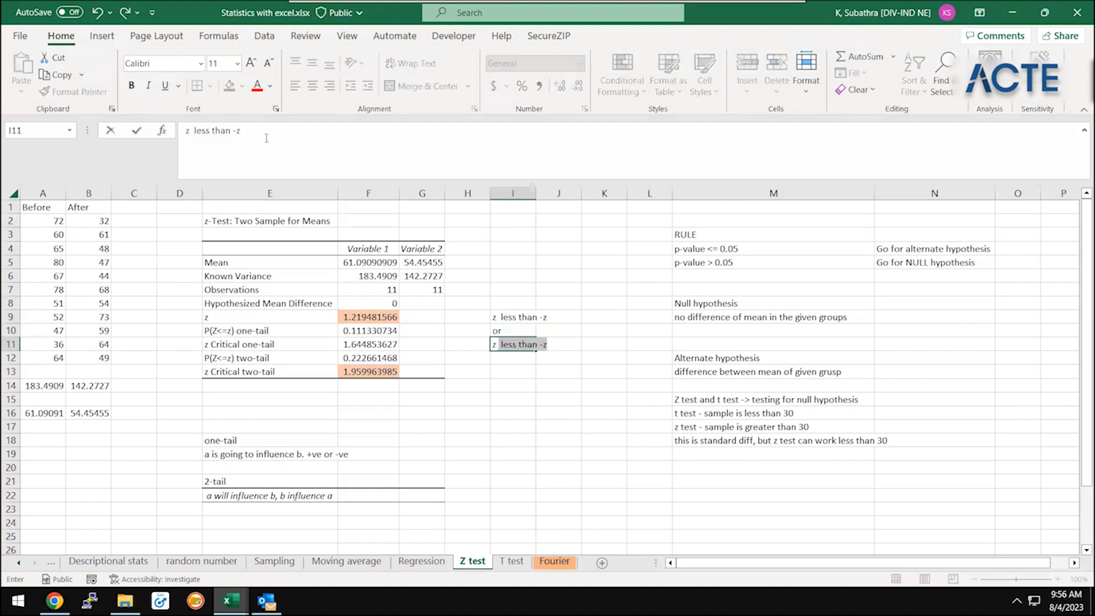
{"action": "key", "text": "BackSpace"}
{"action": "type", "text": "g"}
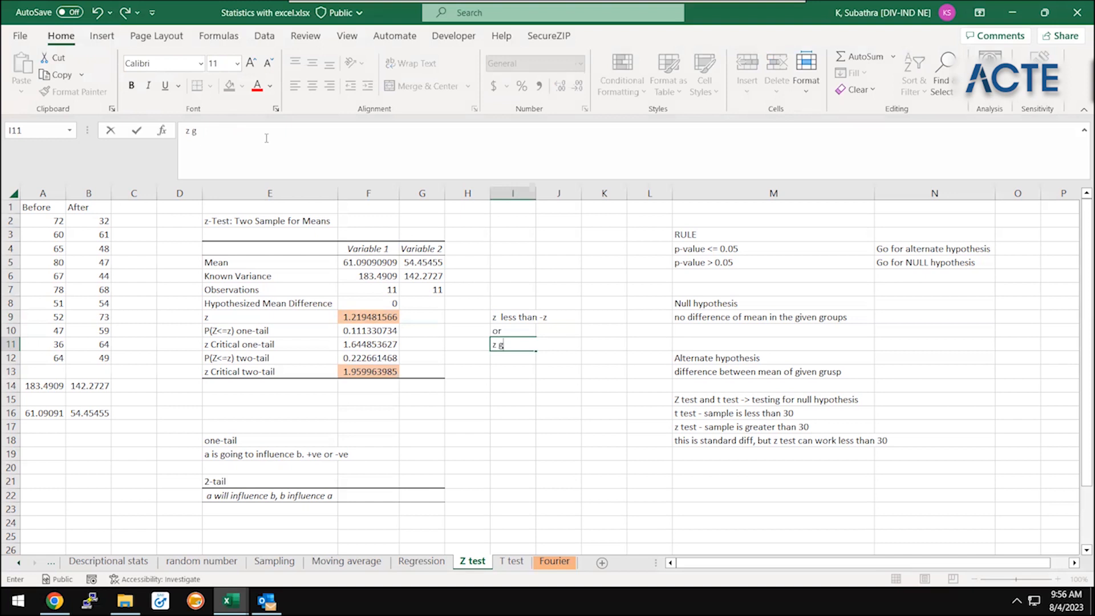
{"action": "type", "text": "reater than z of 2 tail"}
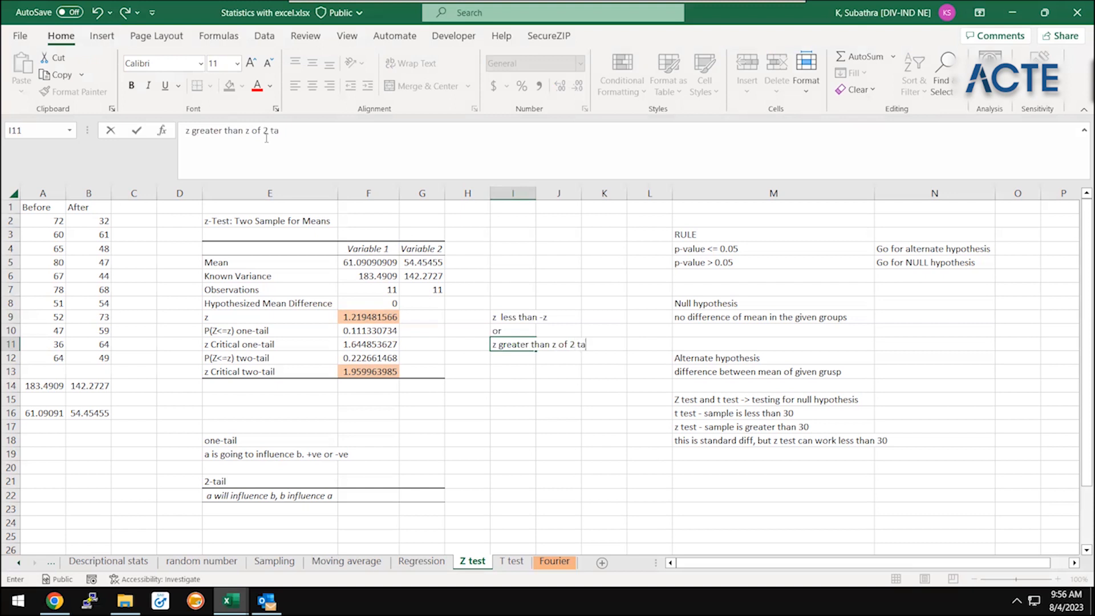
{"action": "key", "text": "Return"}
Extend the condition in I9 to read "z less than -z 2 tail"
{"action": "key", "text": "Up"}
{"action": "key", "text": "Up"}
{"action": "key", "text": "Up"}
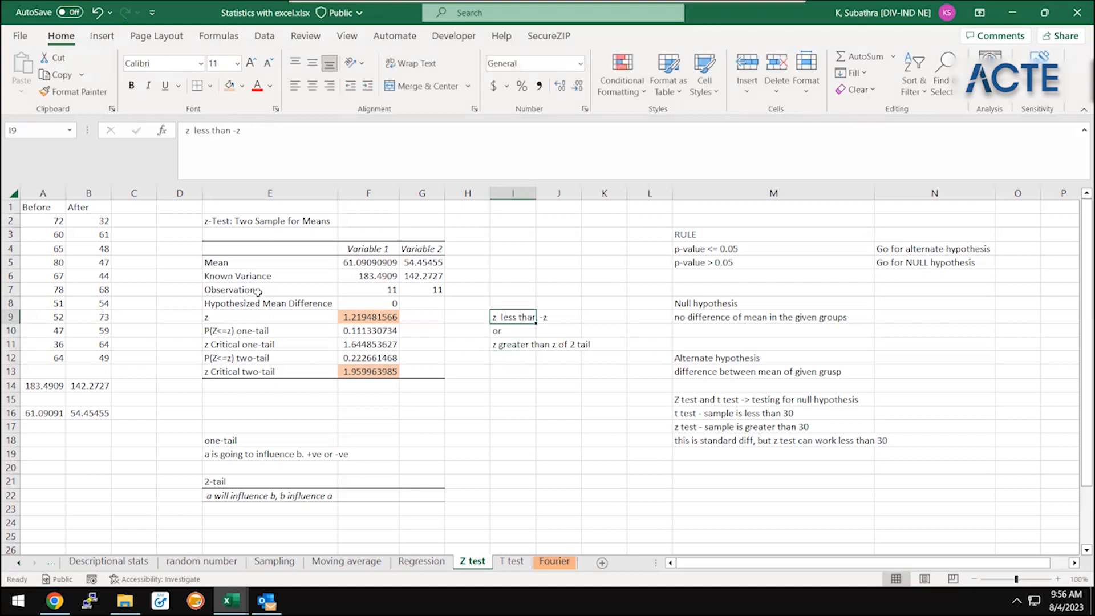
{"action": "left_click", "coordinate": [275, 130]}
{"action": "type", "text": "2 tail"}
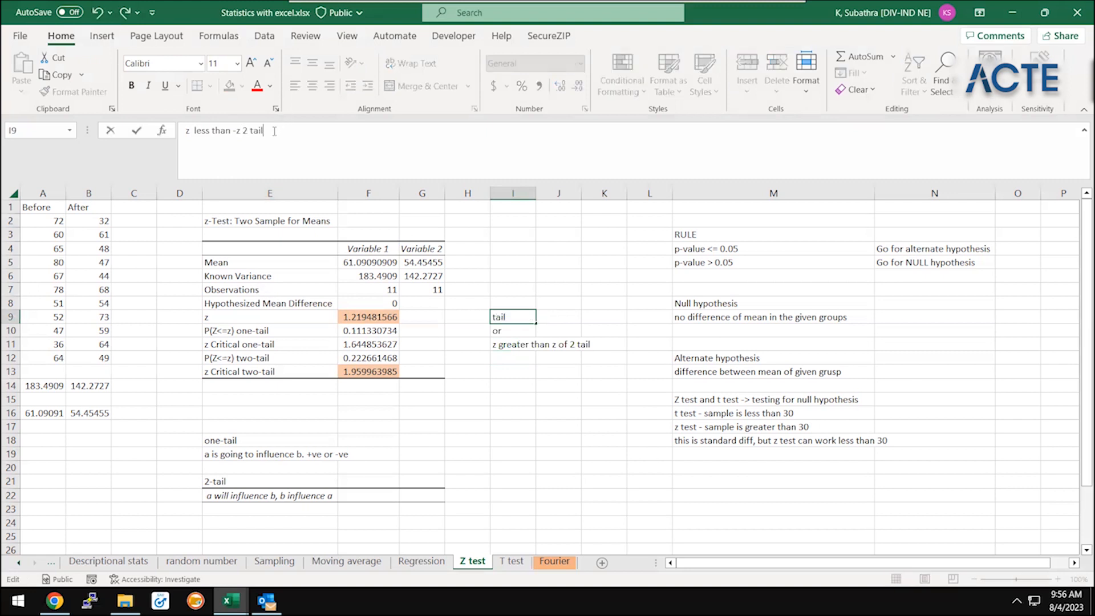
{"action": "key", "text": "Return"}
Enter the conclusion "then reject null" in I12 below the two z conditions
{"action": "key", "text": "Down"}
{"action": "key", "text": "Down"}
{"action": "key", "text": "Down"}
{"action": "key", "text": "Up"}
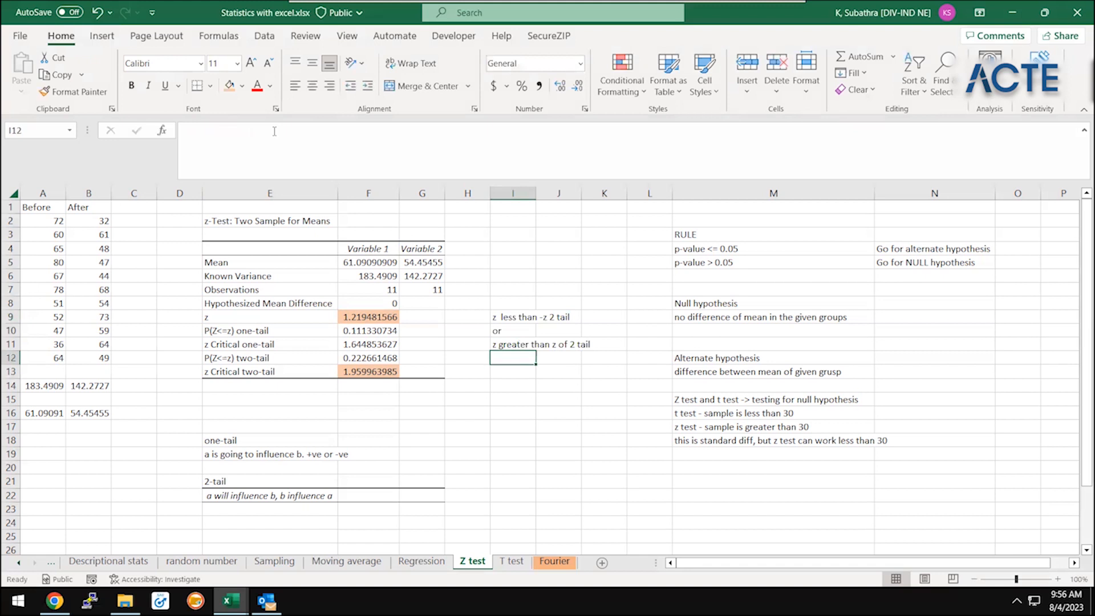
{"action": "type", "text": "then rej"}
{"action": "key", "text": "BackSpace"}
{"action": "key", "text": "BackSpace"}
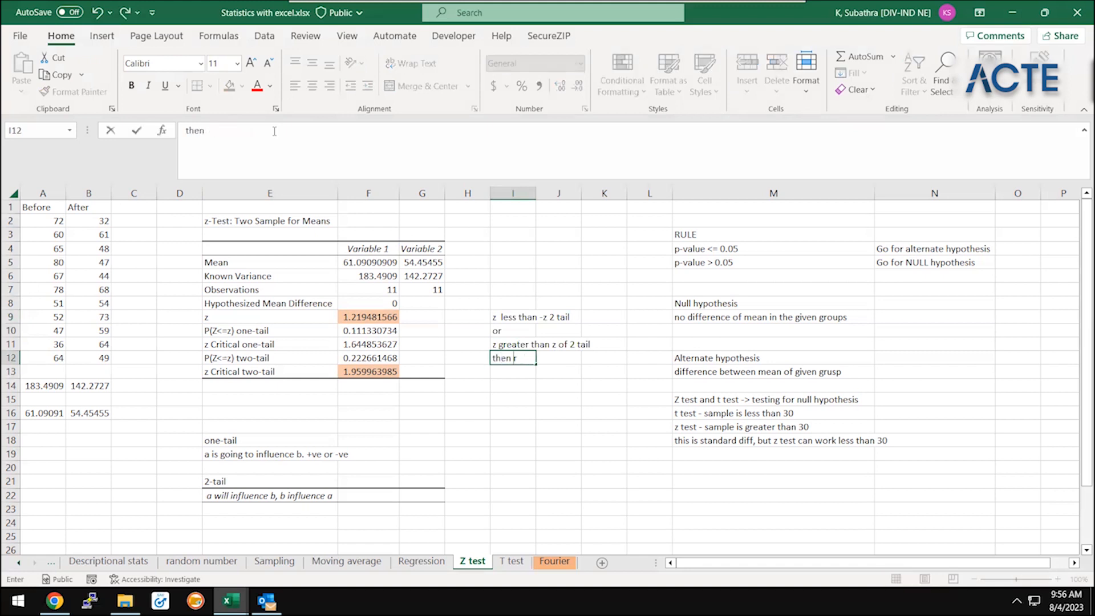
{"action": "type", "text": "reject null"}
{"action": "key", "text": "Return"}
Review the null-rejection rule in I9:I12 against the z and tail values in the output table
{"action": "key", "text": "Down"}
{"action": "key", "text": "Down"}
{"action": "key", "text": "Up"}
{"action": "key", "text": "Up"}
{"action": "key", "text": "Up"}
{"action": "key", "text": "Up"}
{"action": "key", "text": "Up"}
{"action": "key", "text": "Up"}
{"action": "key", "text": "Down"}
{"action": "key", "text": "Down"}
{"action": "key", "text": "Down"}
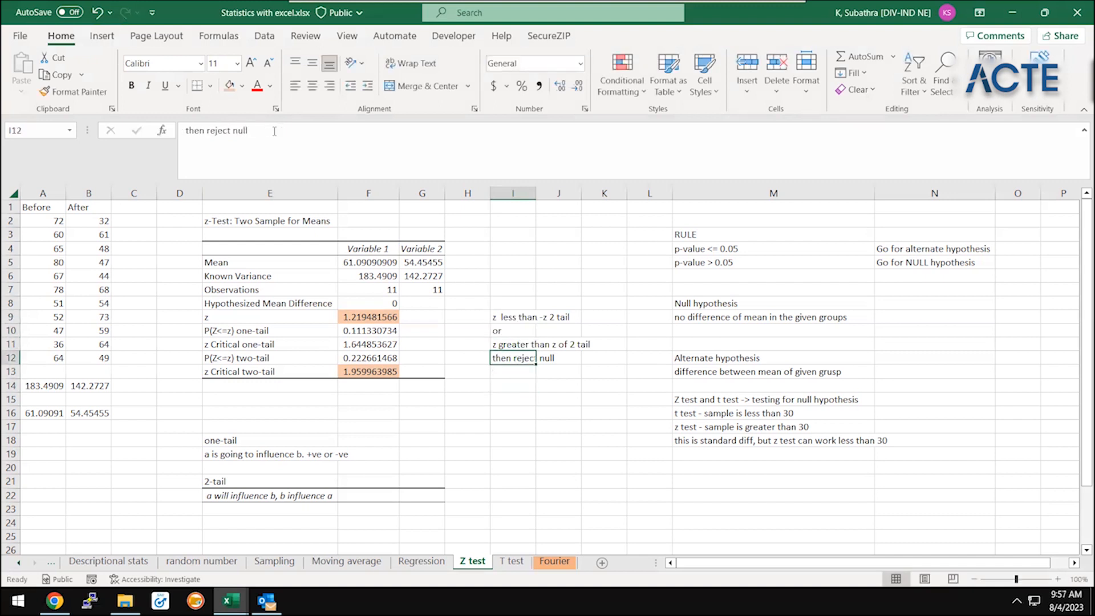
{"action": "left_click", "coordinate": [305, 328]}
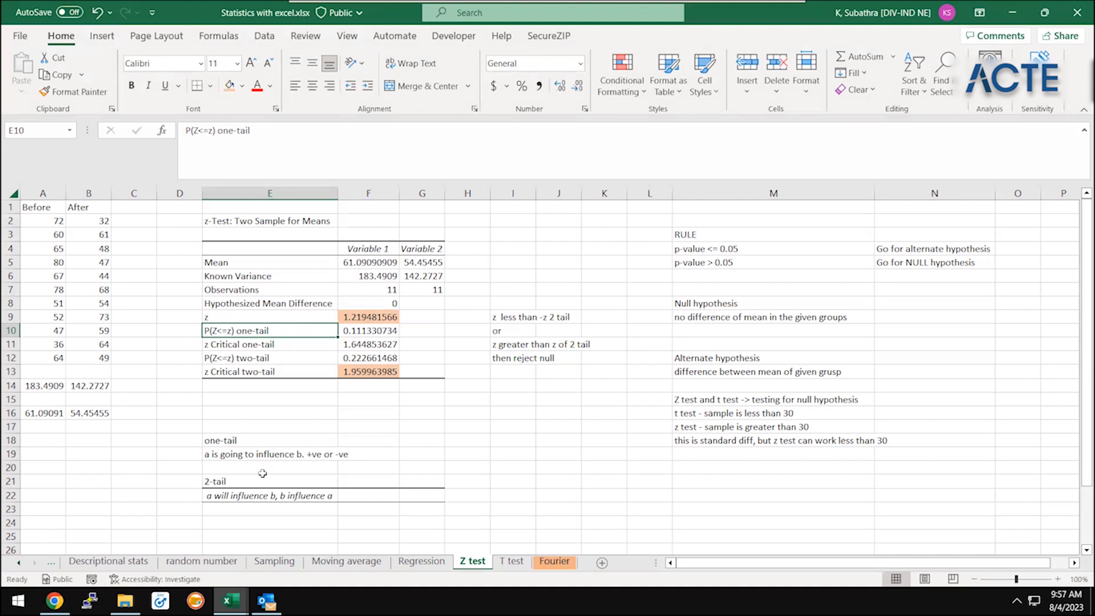
Read through the one-tail note in E19 and each line of the null-rejection rule in I9:I12
{"action": "left_click", "coordinate": [281, 452]}
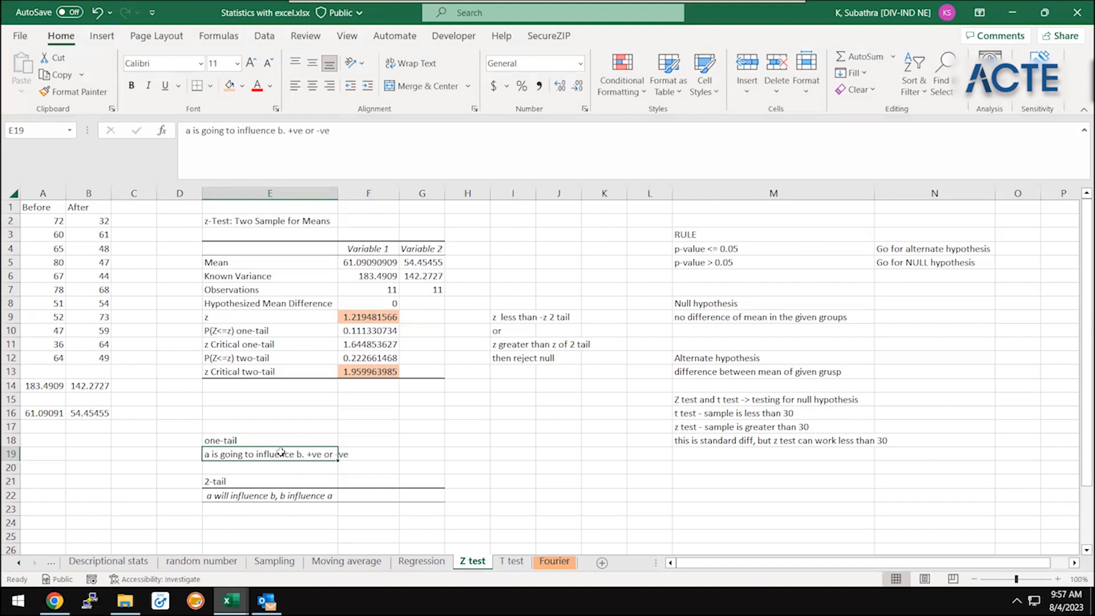
{"action": "key", "text": "Down"}
{"action": "key", "text": "Down"}
{"action": "key", "text": "Right"}
{"action": "key", "text": "Right"}
{"action": "key", "text": "Right"}
{"action": "key", "text": "Right"}
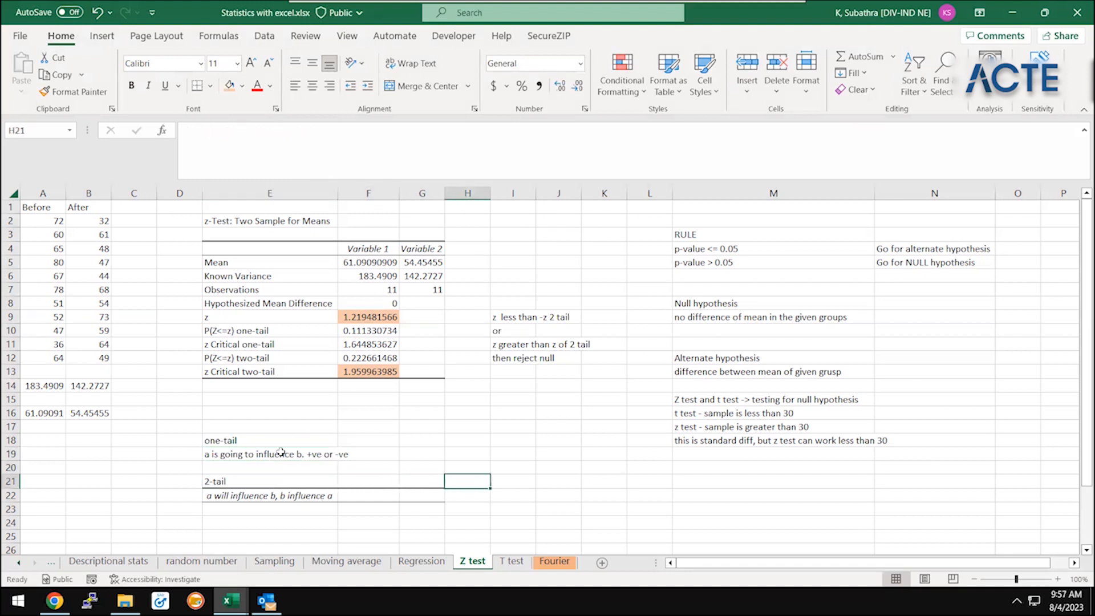
{"action": "left_click_drag", "start_coordinate": [522, 302], "coordinate": [528, 431]}
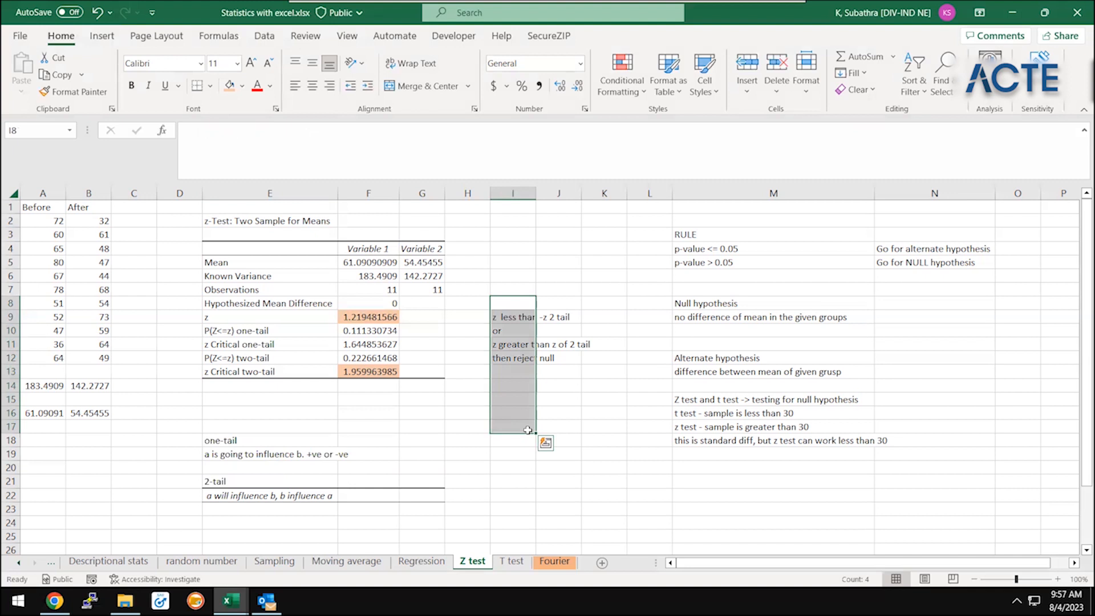
{"action": "key", "text": "Down"}
{"action": "key", "text": "Down"}
{"action": "key", "text": "Down"}
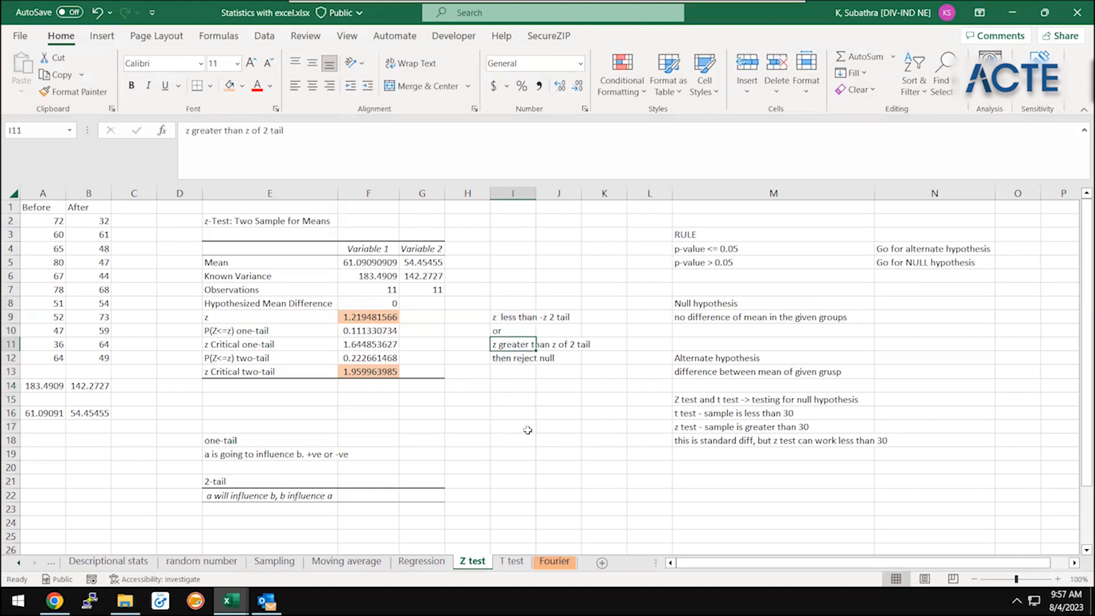
{"action": "key", "text": "Down"}
{"action": "key", "text": "Down"}
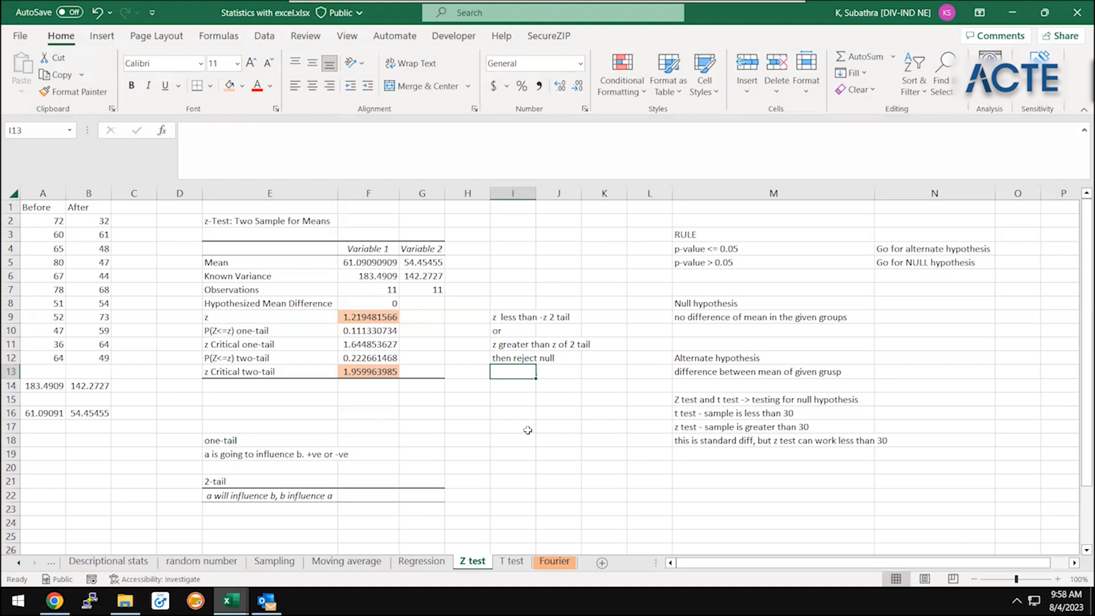
Enter the comparison "1.21 > 1.95" in I15, below the rejection rule
{"action": "key", "text": "Down"}
{"action": "key", "text": "Down"}
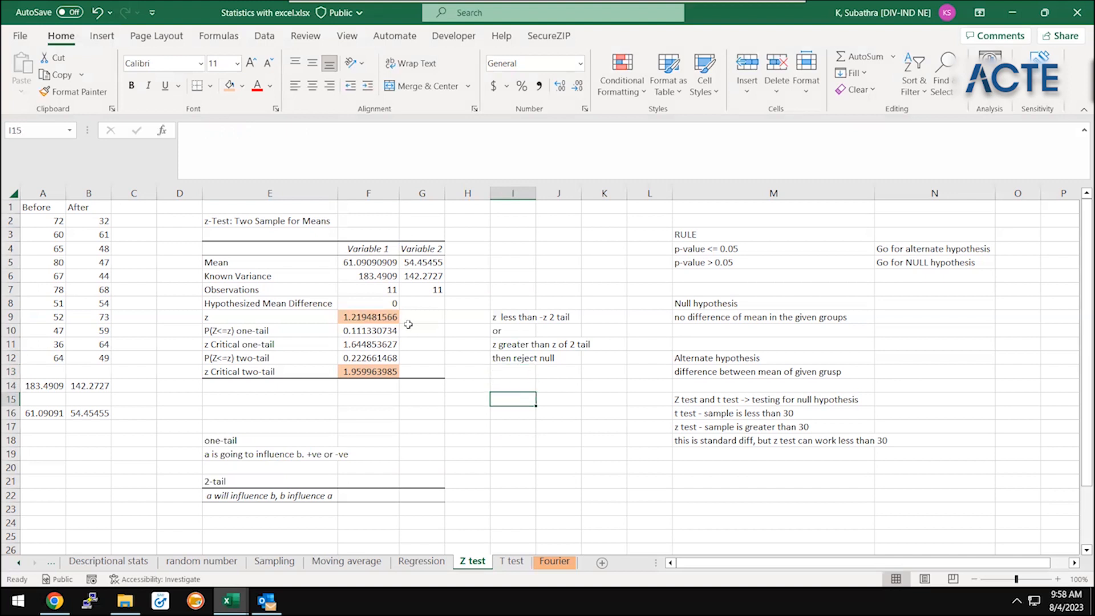
{"action": "left_click", "coordinate": [396, 319]}
{"action": "left_click", "coordinate": [512, 398]}
{"action": "type", "text": "1.21 > 1.95"}
{"action": "left_click", "coordinate": [511, 395]}
{"action": "left_click", "coordinate": [587, 413]}
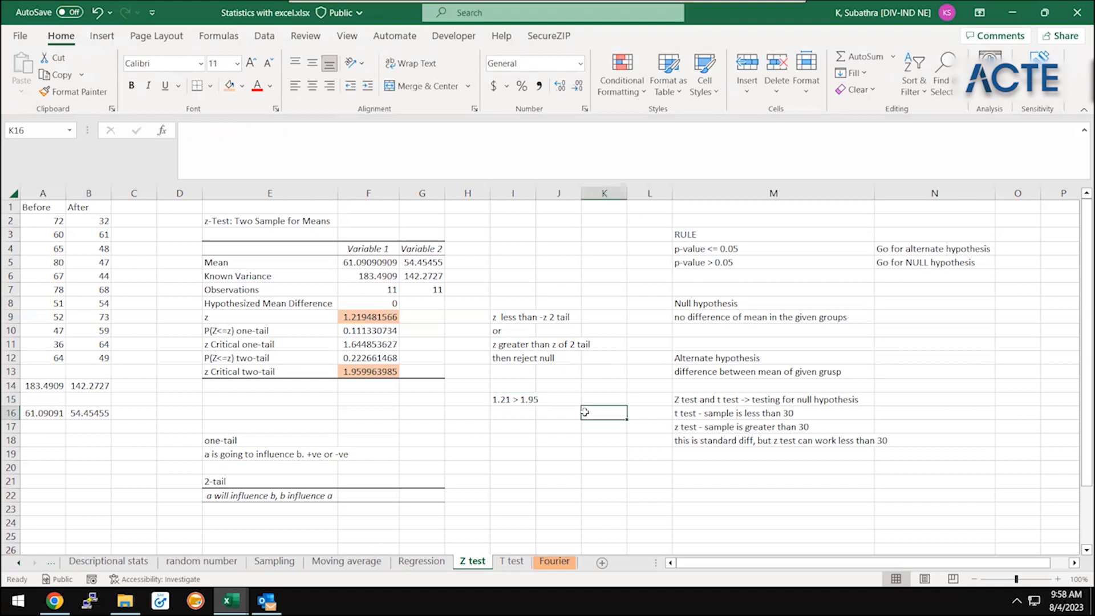
Enter FALSE in J15 as the result of the first comparison
{"action": "left_click", "coordinate": [570, 404]}
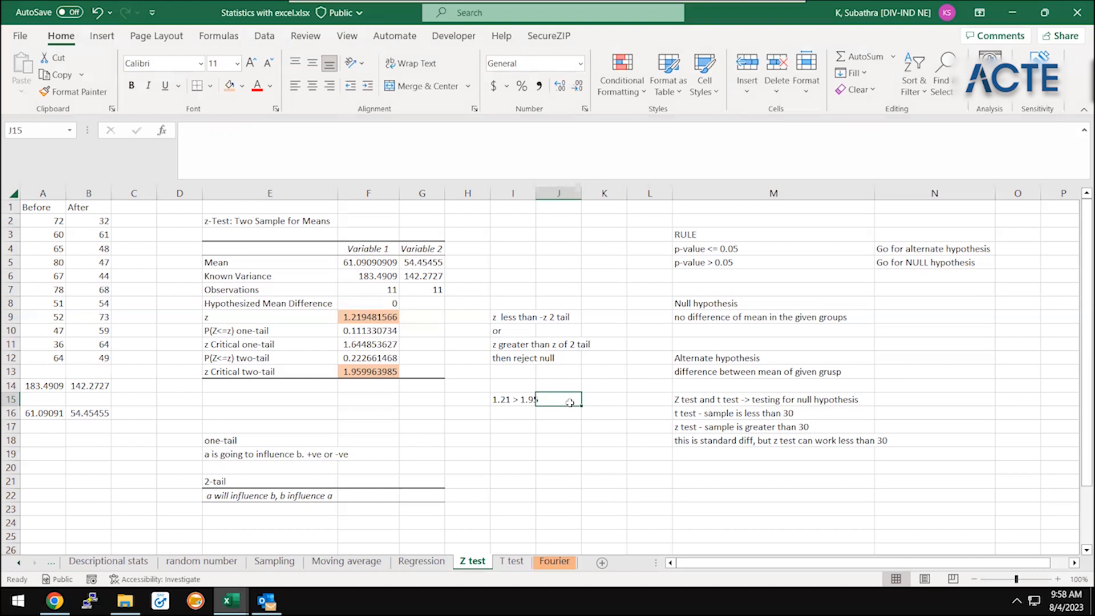
{"action": "type", "text": "fals"}
{"action": "key", "text": "Return"}
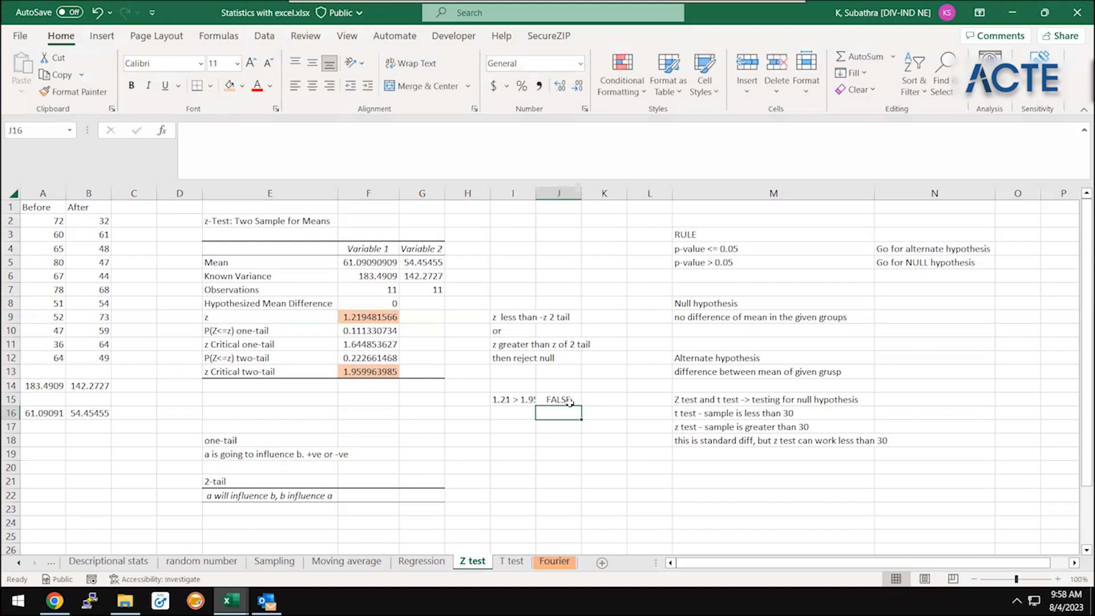
AutoFit the widths of columns I to L to their contents
{"action": "left_click_drag", "start_coordinate": [513, 399], "coordinate": [569, 402]}
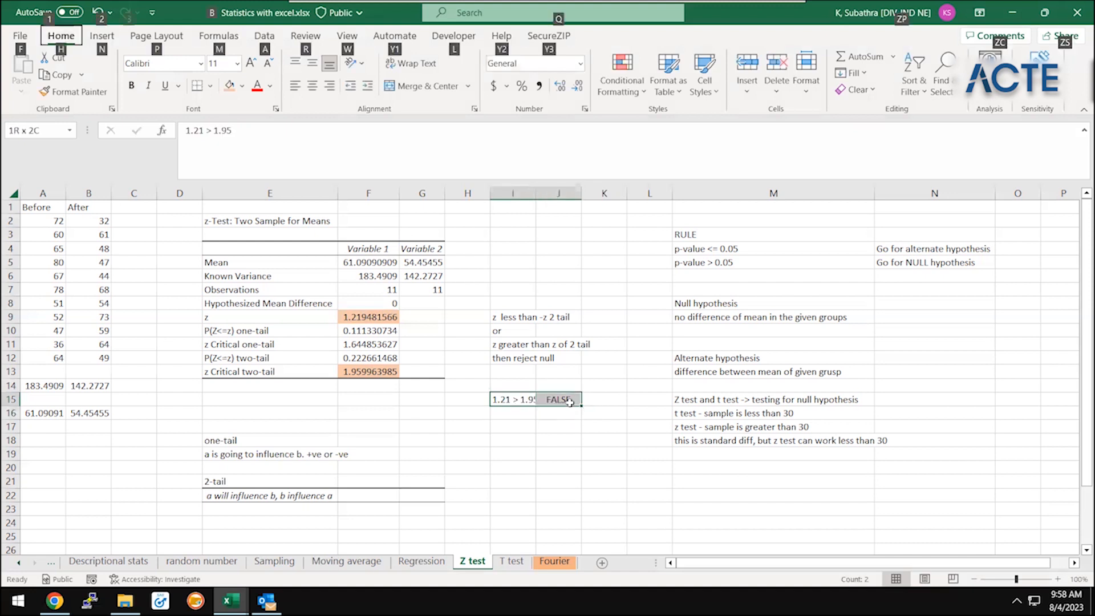
{"action": "left_click", "coordinate": [523, 204]}
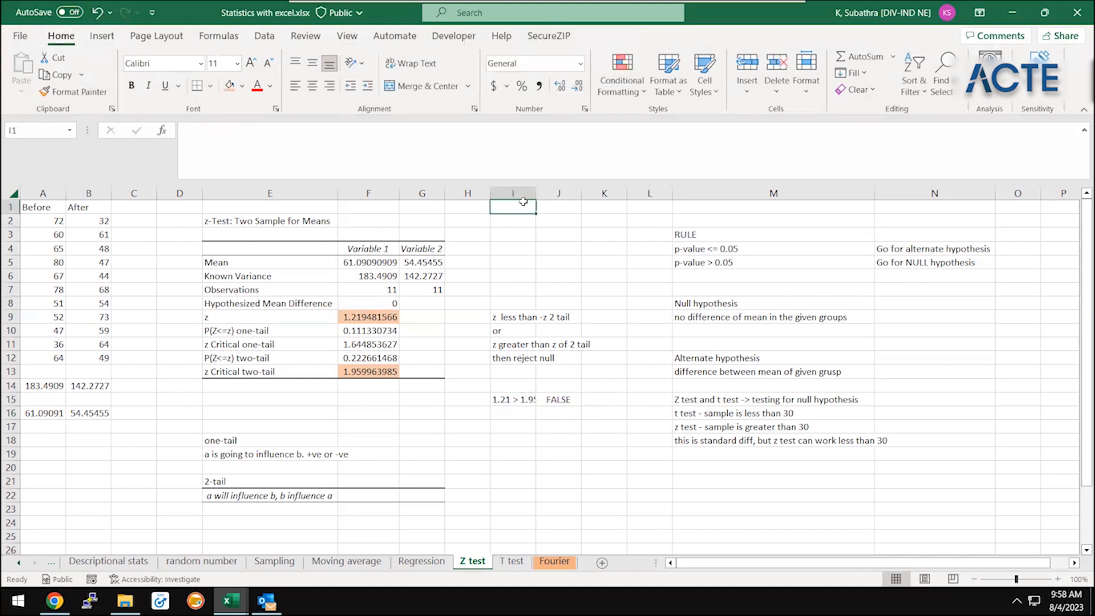
{"action": "left_click", "coordinate": [523, 194]}
{"action": "left_click", "coordinate": [655, 190], "text": "shift"}
{"action": "key", "text": "alt+h"}
{"action": "key", "text": "o"}
{"action": "key", "text": "i"}
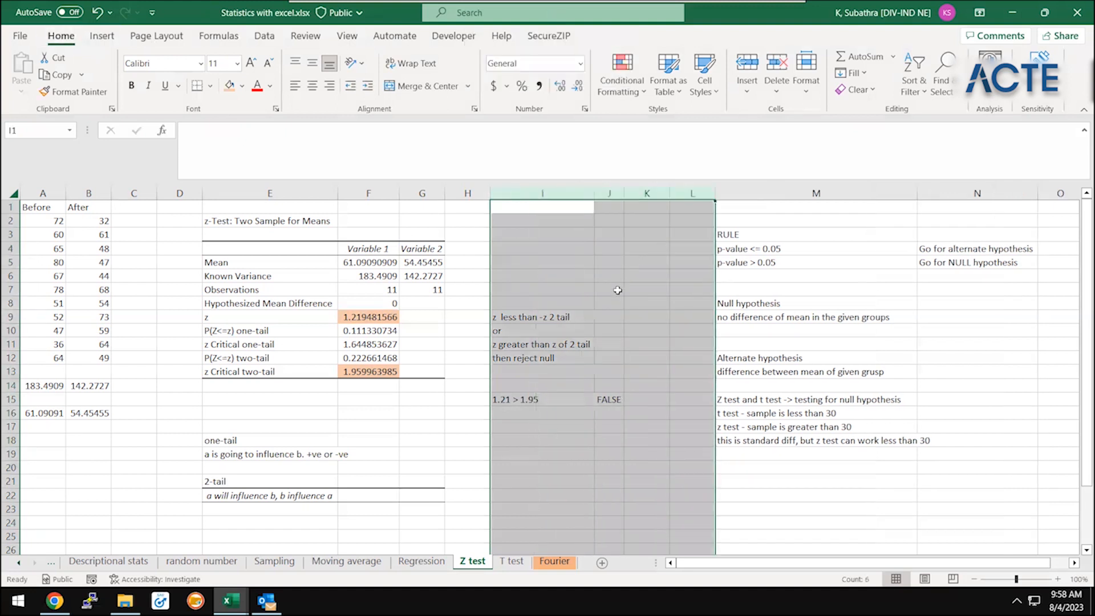
Check the z value and the z Critical two-tail value against the "z less than -z 2 tail" condition
{"action": "left_click", "coordinate": [492, 407]}
{"action": "key", "text": "Up"}
{"action": "key", "text": "Up"}
{"action": "key", "text": "Up"}
{"action": "key", "text": "Up"}
{"action": "key", "text": "Up"}
{"action": "key", "text": "Up"}
{"action": "key", "text": "Up"}
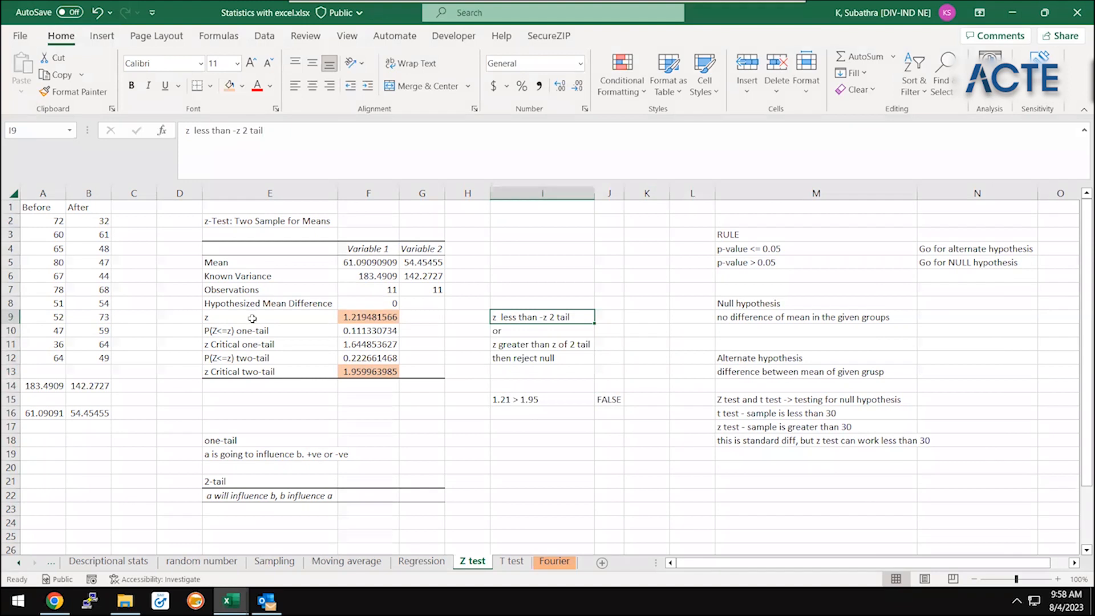
{"action": "left_click", "coordinate": [253, 319]}
{"action": "mouse_move", "coordinate": [263, 322]}
{"action": "left_mouse_down"}
{"action": "mouse_move", "coordinate": [283, 332]}
{"action": "mouse_move", "coordinate": [277, 372]}
{"action": "left_mouse_up"}
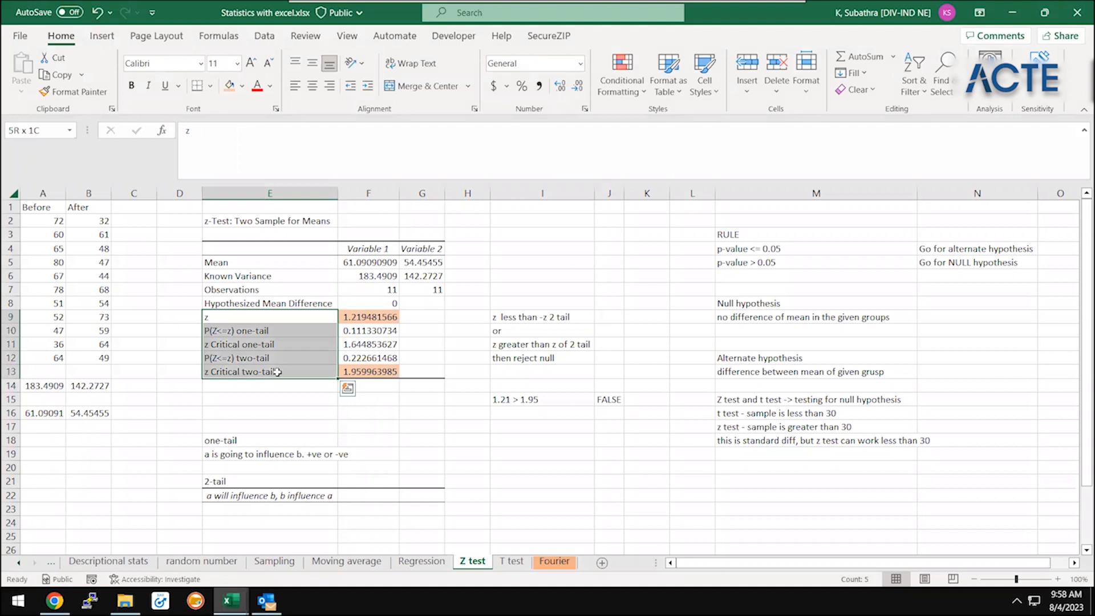
{"action": "left_click", "coordinate": [394, 368]}
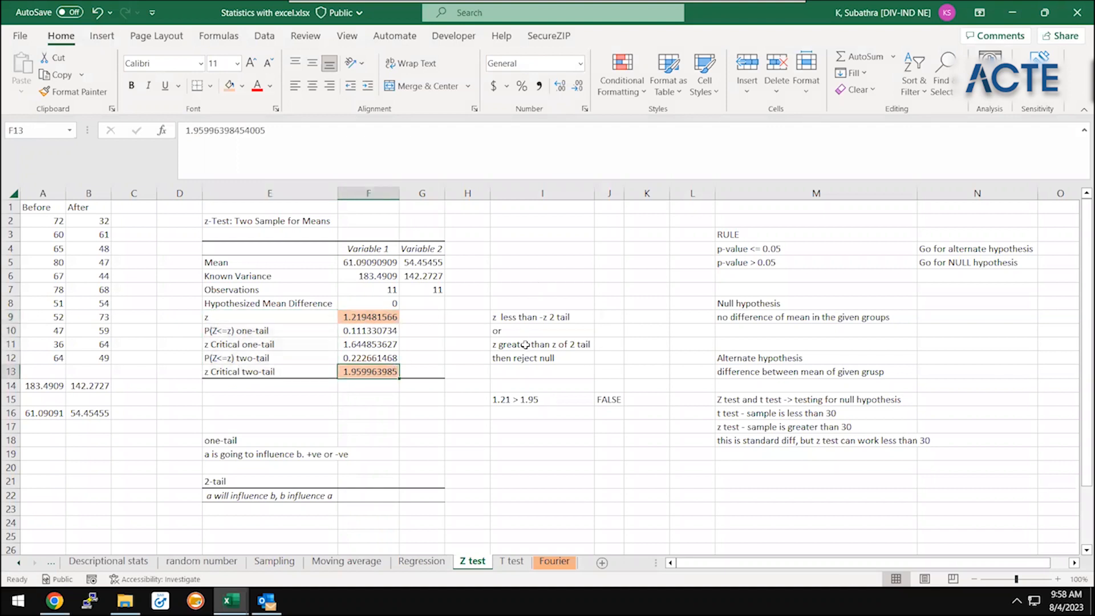
Enter the second comparison "1.21 < -1.95" in I16 and its result FALSE in J16
{"action": "left_click", "coordinate": [521, 414]}
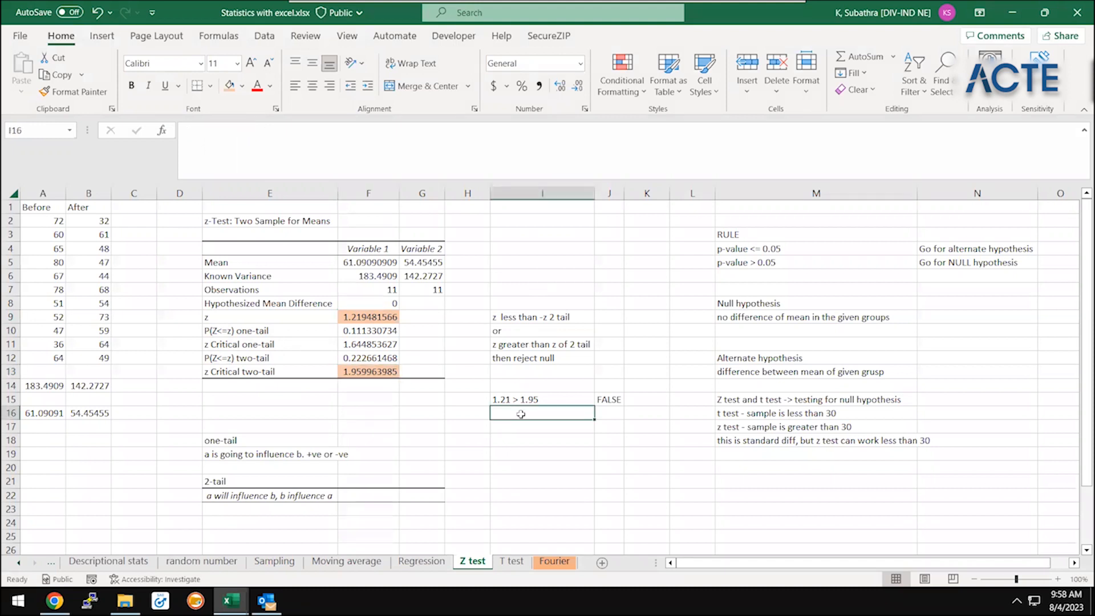
{"action": "type", "text": "1.21 < -1.95"}
{"action": "key", "text": "ctrl+Return"}
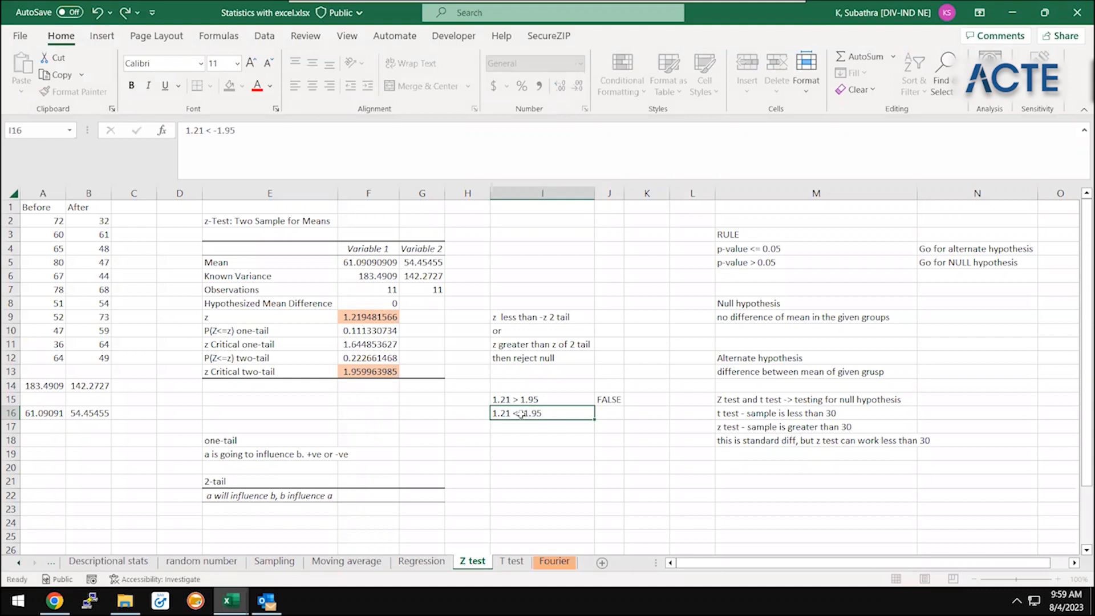
{"action": "key", "text": "Right"}
{"action": "type", "text": "F"}
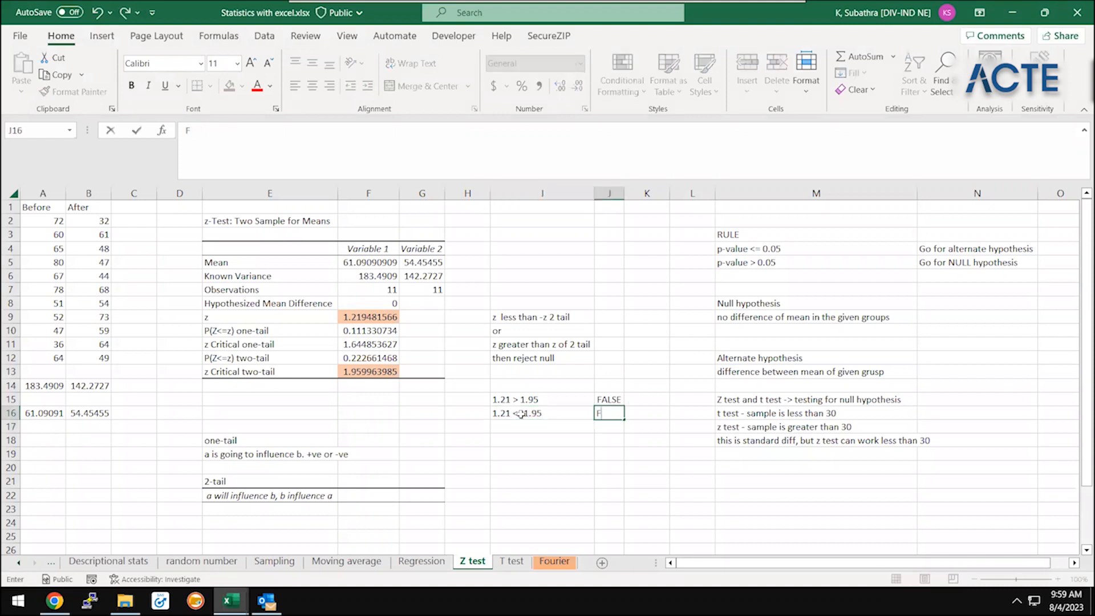
{"action": "type", "text": "ALSE"}
{"action": "key", "text": "Return"}
Reread the two z conditions in I9 and I11 of the rejection rule
{"action": "key", "text": "Left"}
{"action": "key", "text": "Up"}
{"action": "left_click", "coordinate": [527, 337]}
{"action": "key", "text": "Up"}
{"action": "key", "text": "Up"}
{"action": "key", "text": "Down"}
{"action": "key", "text": "Down"}
{"action": "key", "text": "Down"}
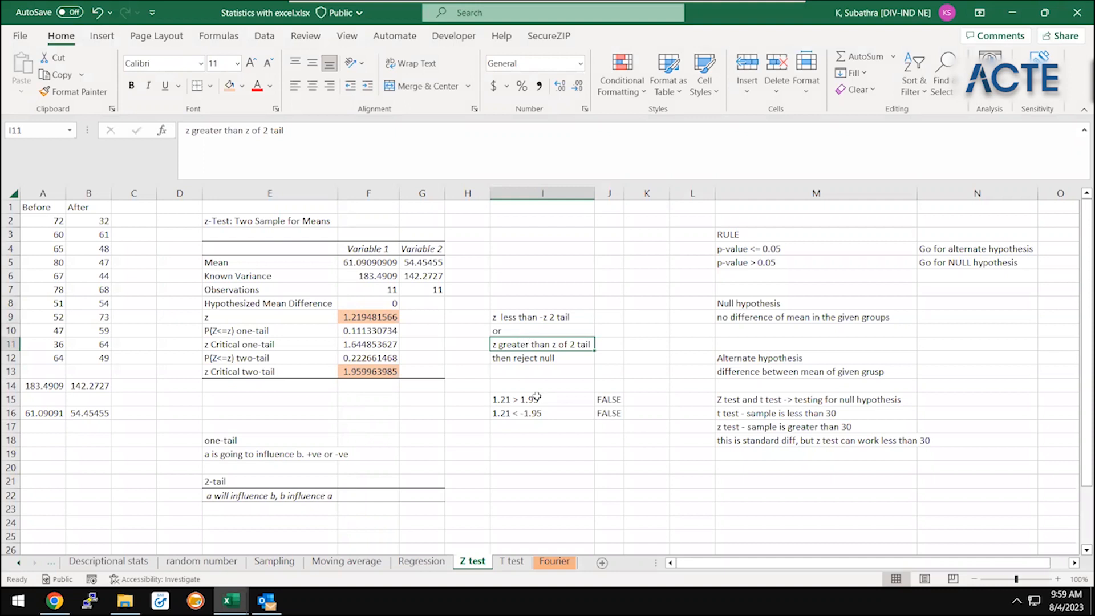
Delete the second comparison and its result in I16:J16, and undo the deletion
{"action": "left_click", "coordinate": [536, 414]}
{"action": "key", "text": "shift+Right"}
{"action": "key", "text": "Delete"}
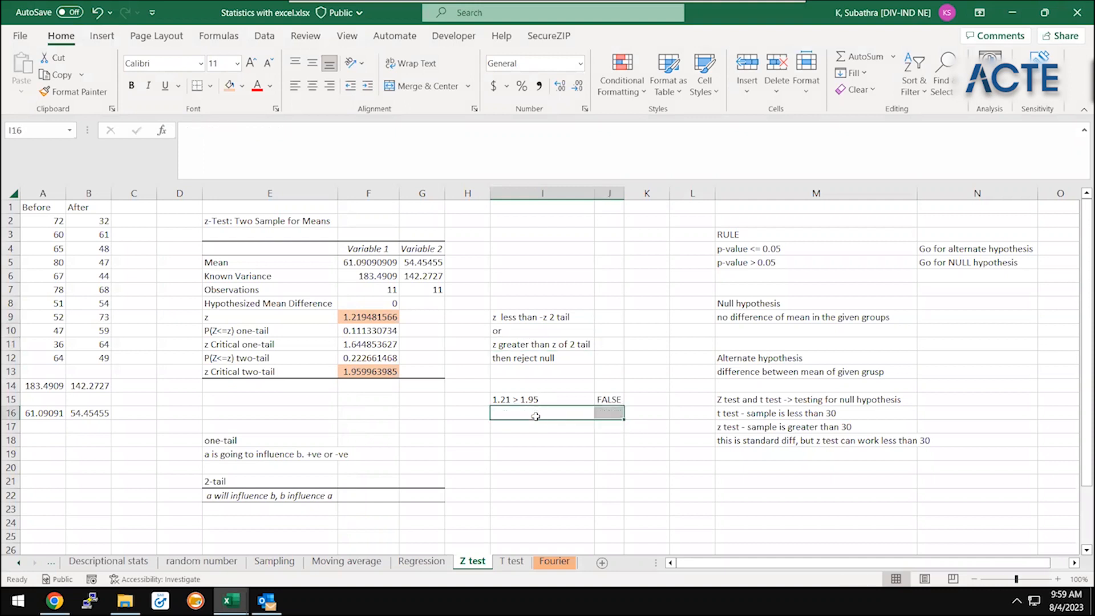
{"action": "key", "text": "ctrl+z"}
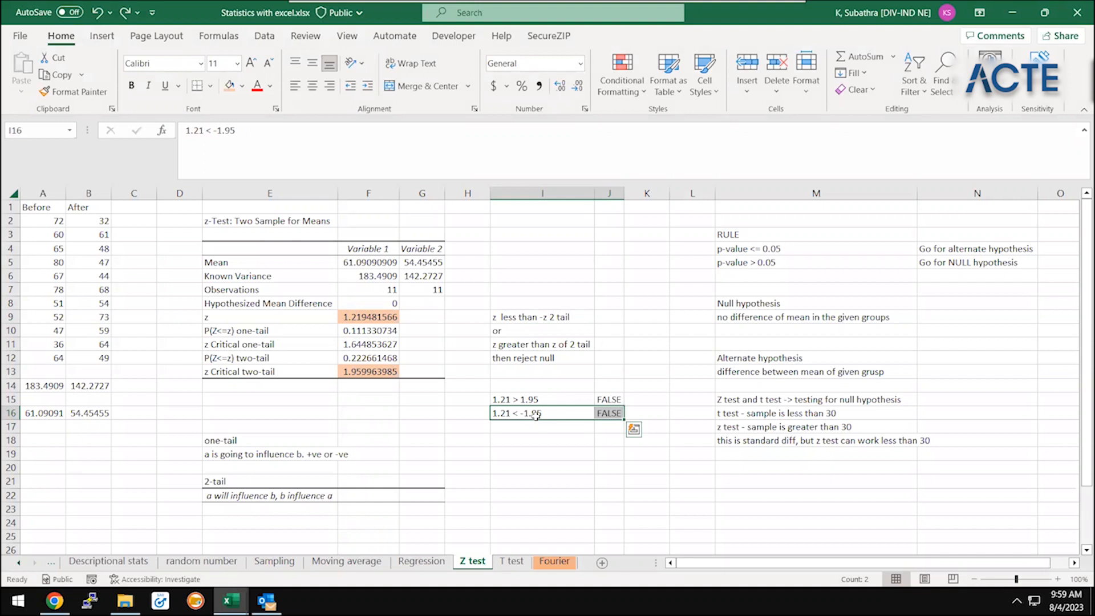
Clear the second comparison and its result from I16:J16
{"action": "left_click", "coordinate": [505, 401]}
{"action": "key", "text": "Down"}
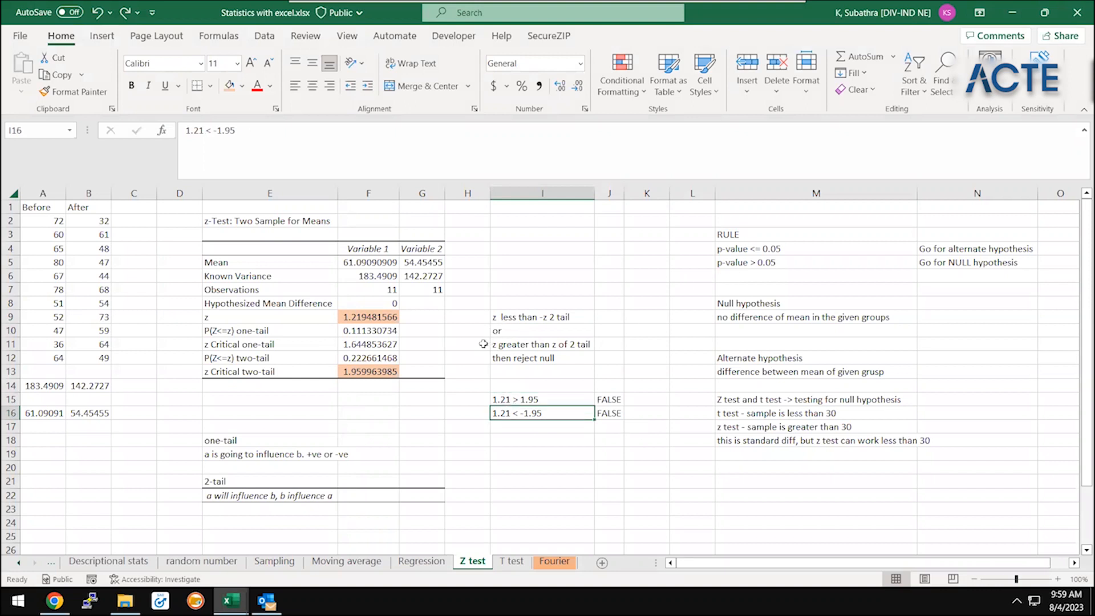
{"action": "key", "text": "shift+Right"}
{"action": "key", "text": "Delete"}
Compare the z value in F9 with the z Critical two-tail value in F13 for the "z greater than" condition
{"action": "key", "text": "Up"}
{"action": "key", "text": "Up"}
{"action": "key", "text": "Up"}
{"action": "key", "text": "Up"}
{"action": "key", "text": "Up"}
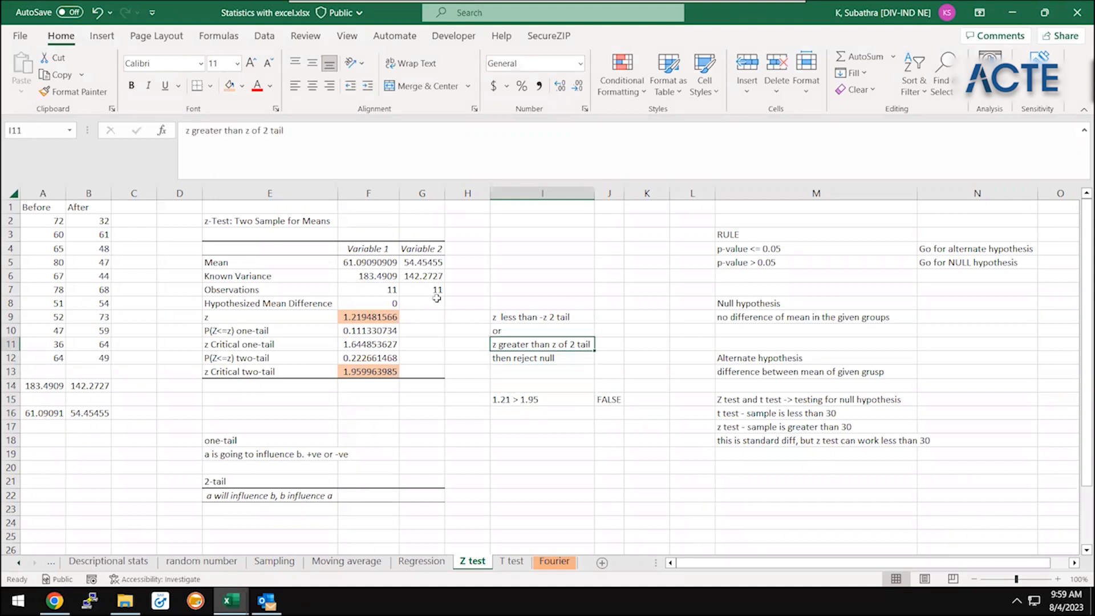
{"action": "left_click", "coordinate": [373, 317]}
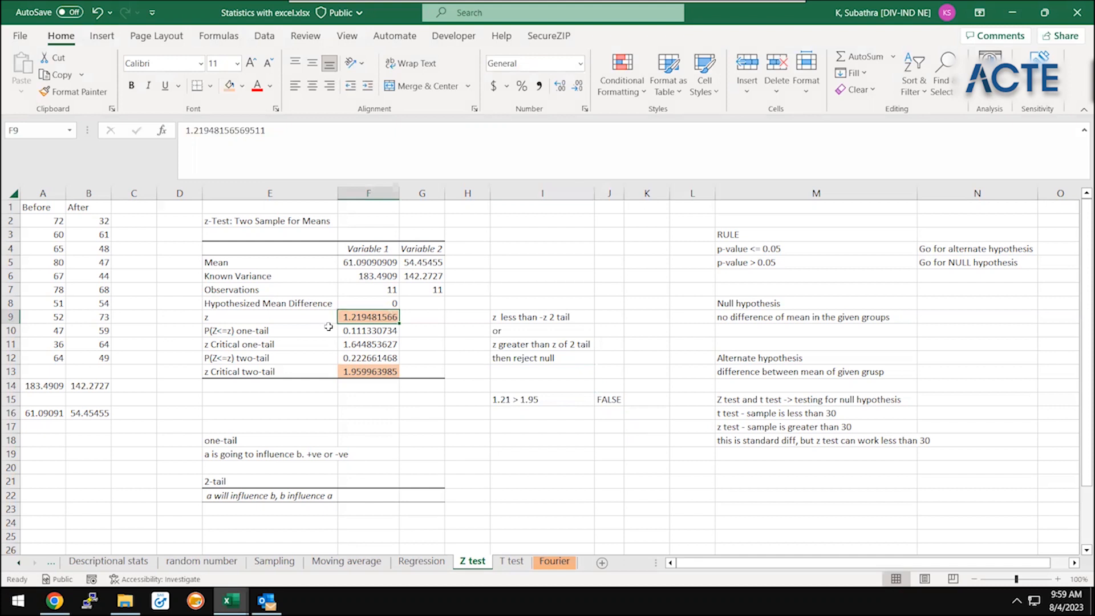
{"action": "left_click", "coordinate": [361, 369], "text": "ctrl"}
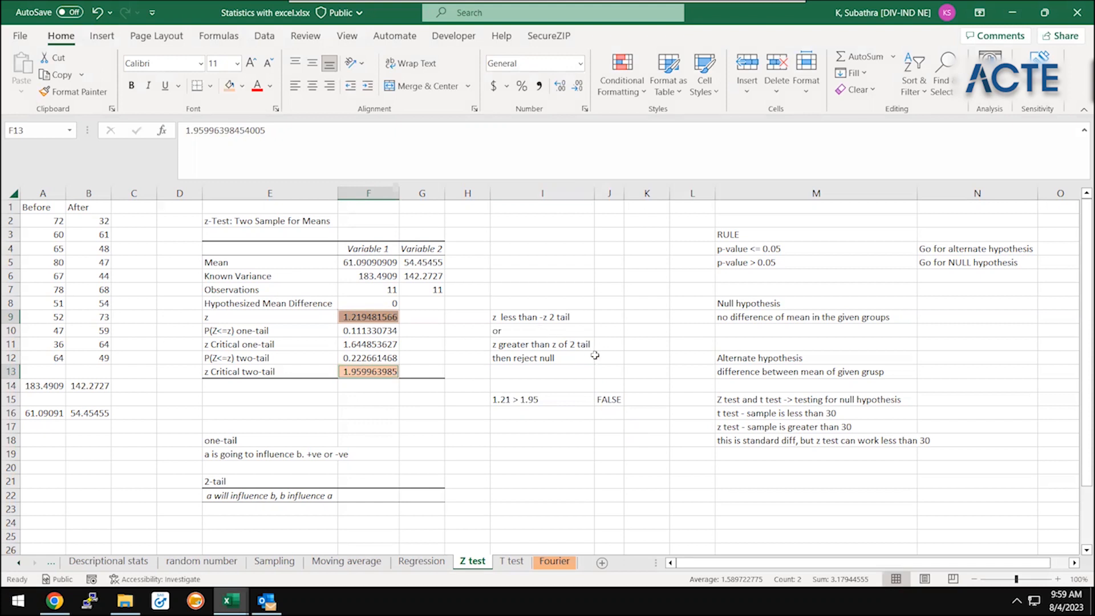
{"action": "left_click", "coordinate": [551, 410]}
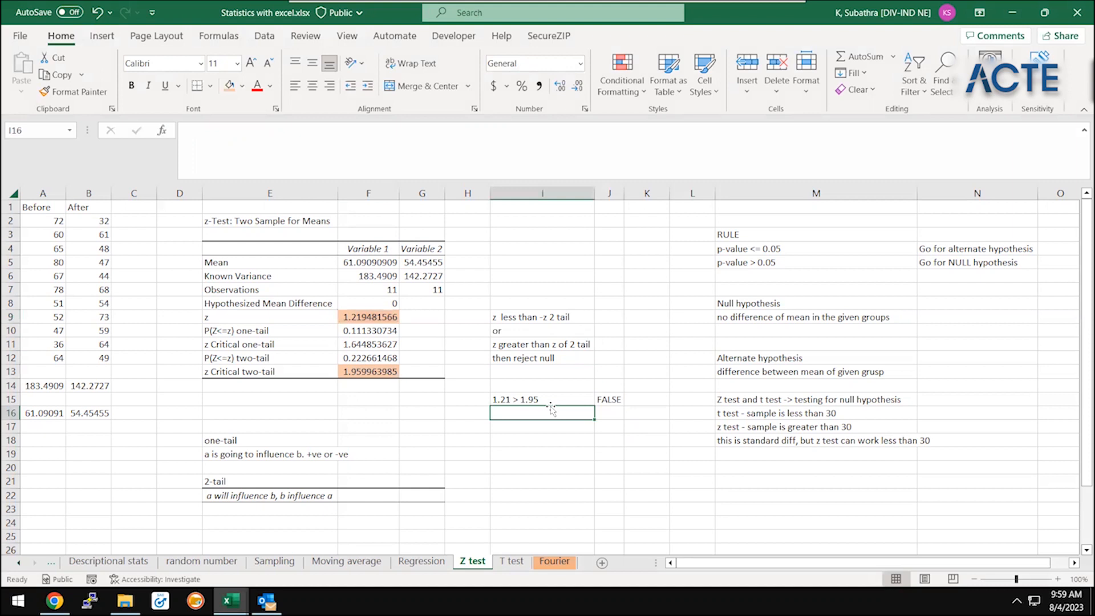
{"action": "key", "text": "Up"}
{"action": "key", "text": "Up"}
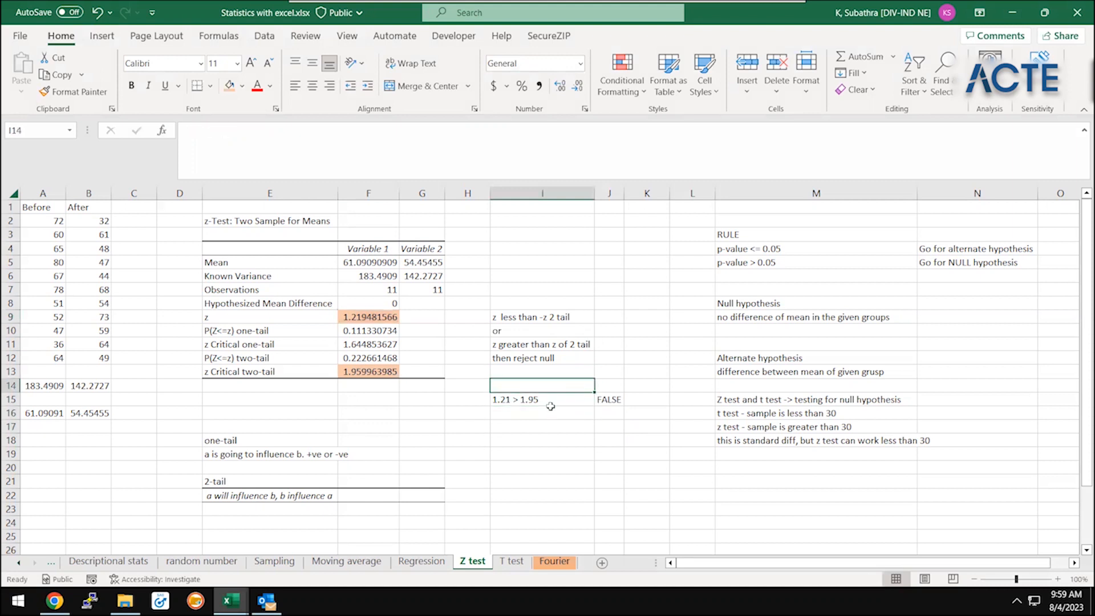
Enter "1.21 < -1.95" in I16 and fill FALSE down from J15 into J16
{"action": "left_click", "coordinate": [551, 411]}
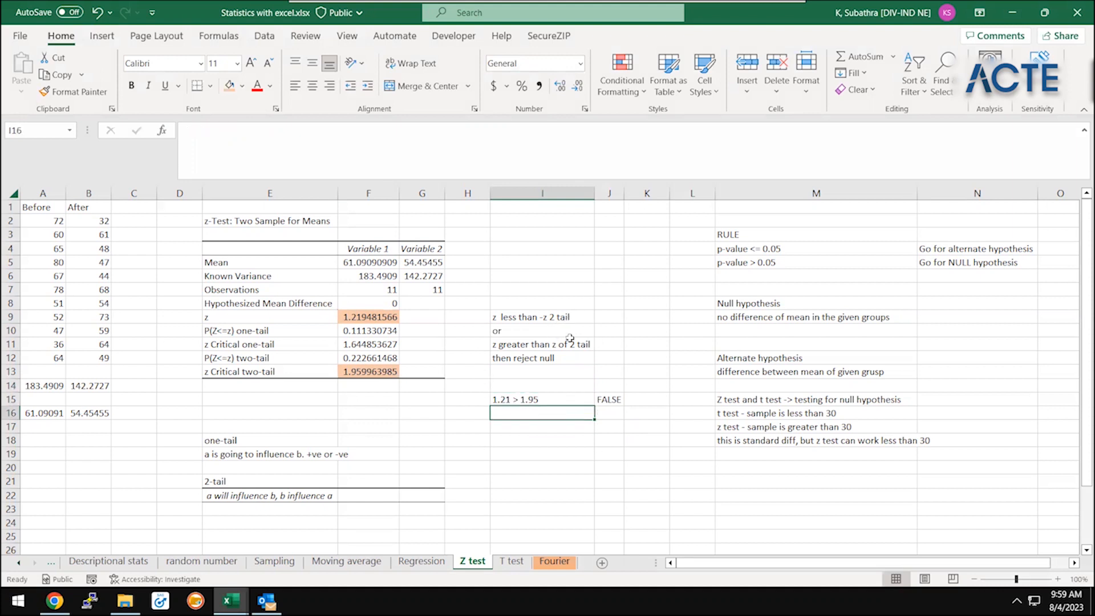
{"action": "type", "text": "1.21 "}
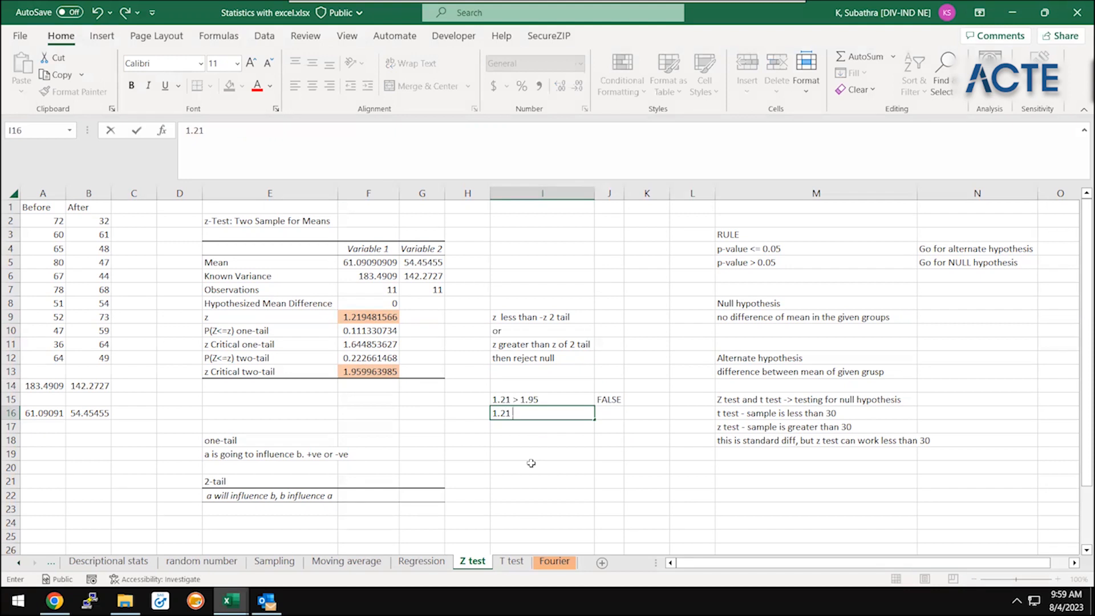
{"action": "type", "text": "< -1.95"}
{"action": "key", "text": "Tab"}
{"action": "key", "text": "shift+Up"}
{"action": "key", "text": "ctrl+d"}
{"action": "key", "text": "Left"}
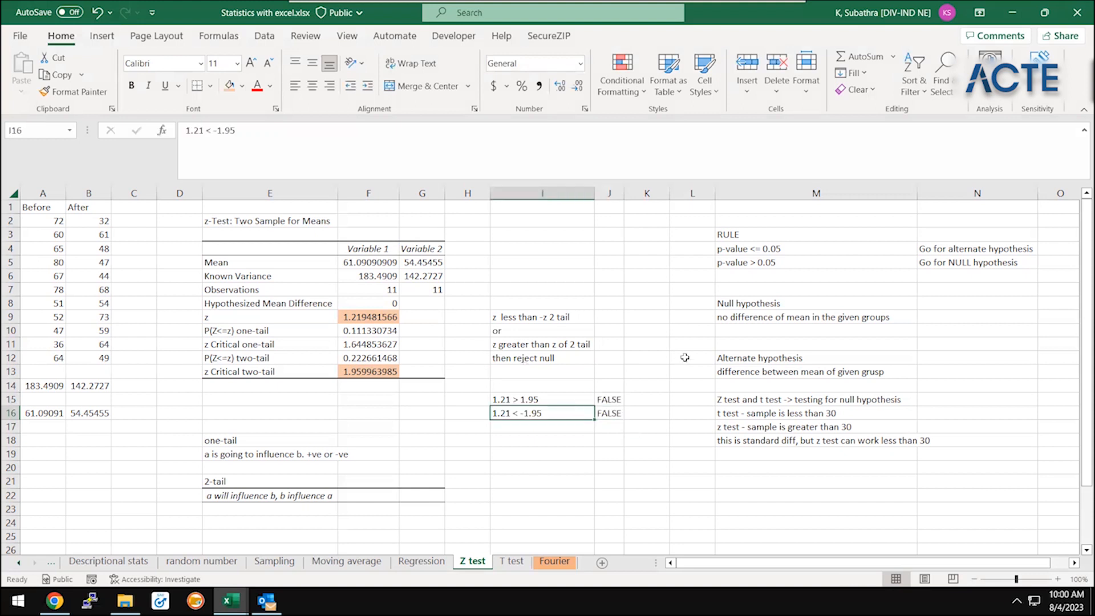
Review both comparisons and their results in I15:J16 against the z Critical two-tail value in F13
{"action": "left_click_drag", "start_coordinate": [525, 381], "coordinate": [594, 483]}
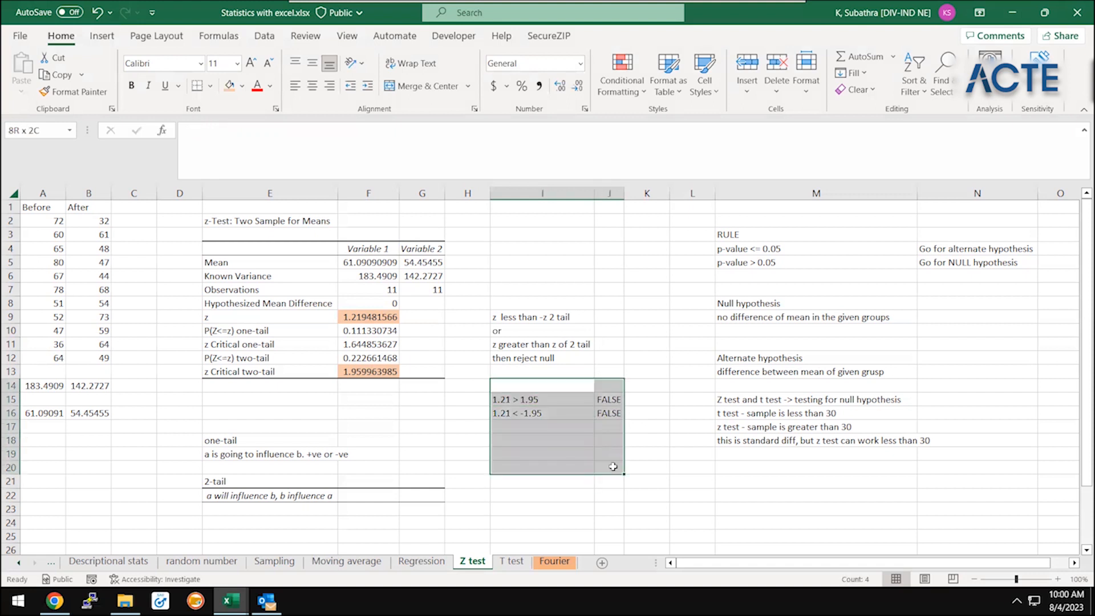
{"action": "left_click", "coordinate": [376, 368]}
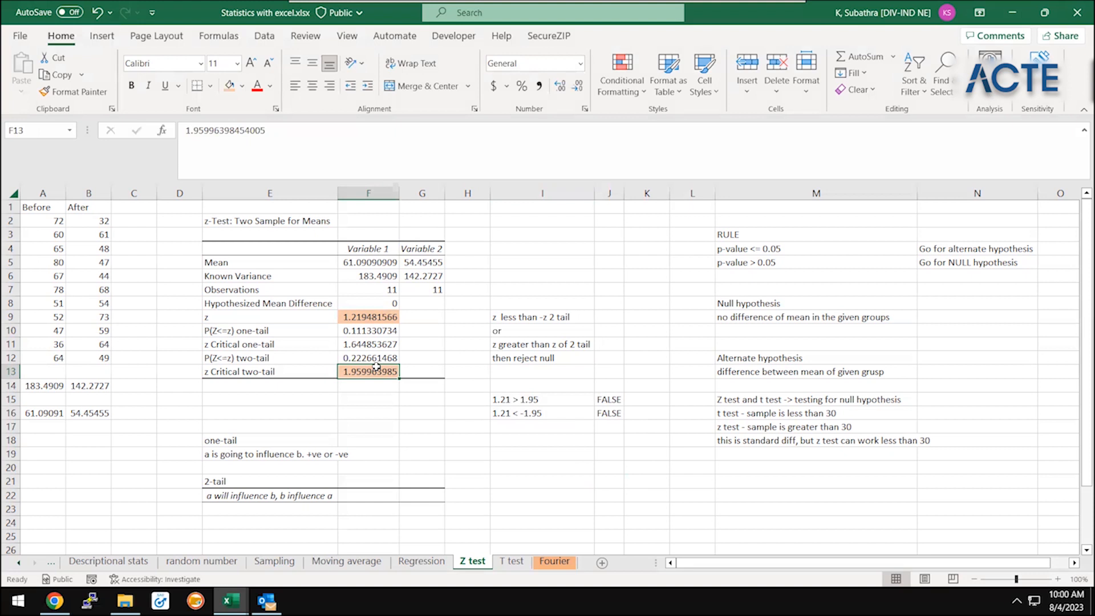
{"action": "left_click", "coordinate": [511, 422]}
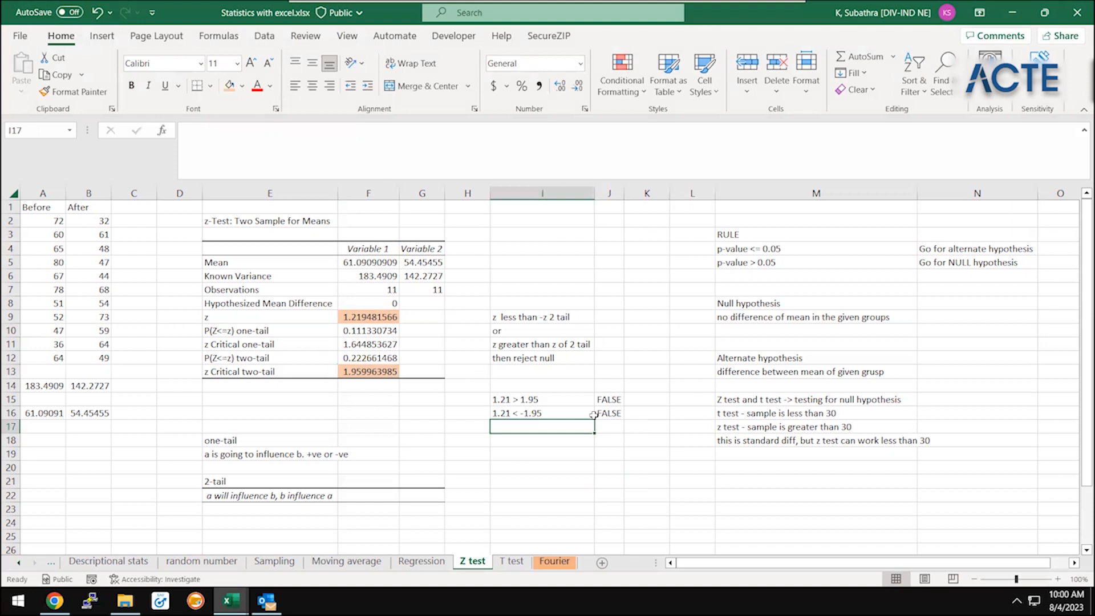
{"action": "left_click", "coordinate": [608, 399]}
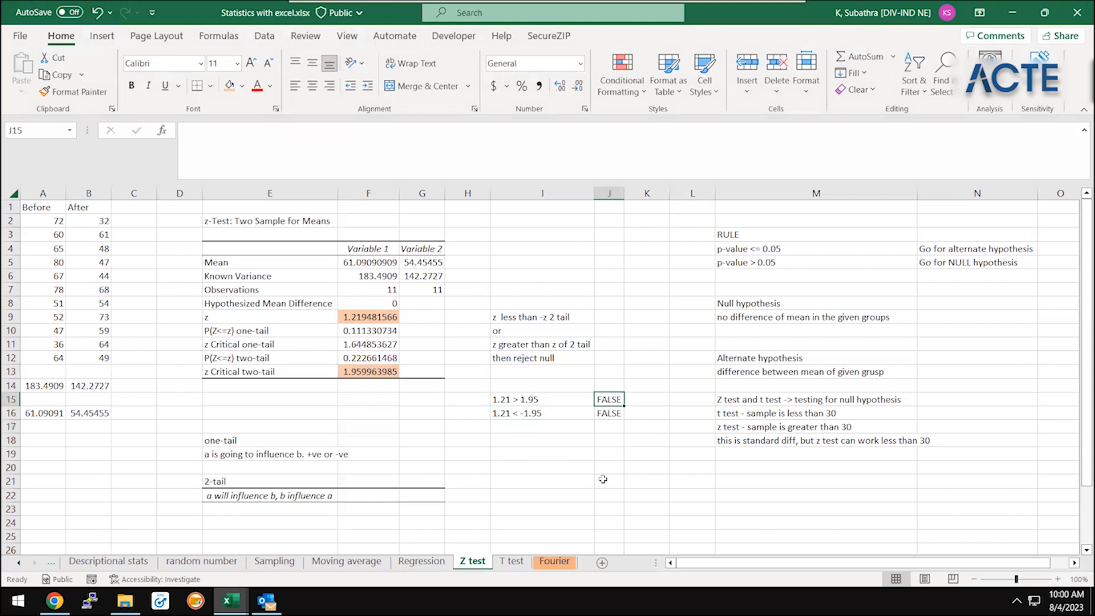
{"action": "left_click", "coordinate": [603, 479], "text": "shift"}
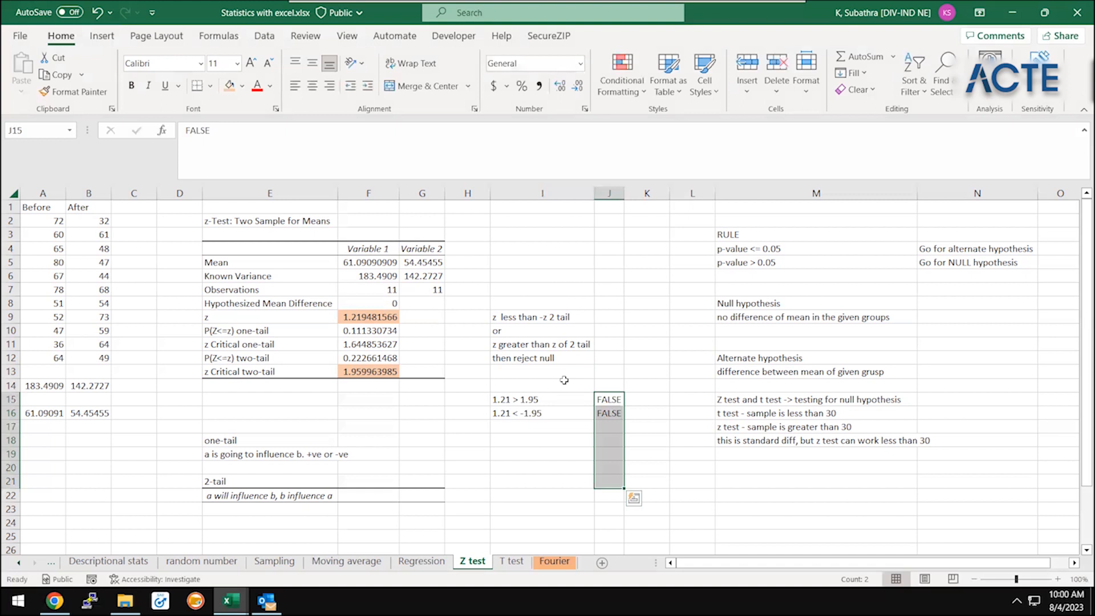
Enter the conclusion "NULL hypothesis holds true for this case" in I17, below the two comparisons
{"action": "key", "text": "Down"}
{"action": "key", "text": "Down"}
{"action": "key", "text": "Left"}
{"action": "type", "text": "Hol"}
{"action": "key", "text": "BackSpace"}
{"action": "key", "text": "BackSpace"}
{"action": "key", "text": "BackSpace"}
{"action": "type", "text": "NULL hu"}
{"action": "key", "text": "BackSpace"}
{"action": "type", "text": "ypothe"}
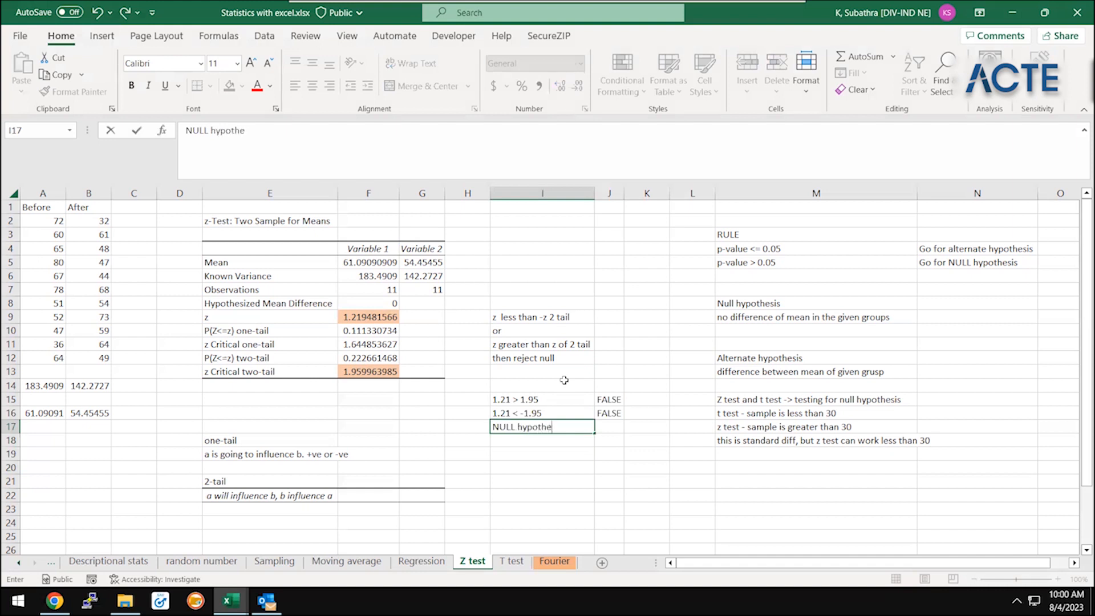
{"action": "type", "text": "sis holds true for this case"}
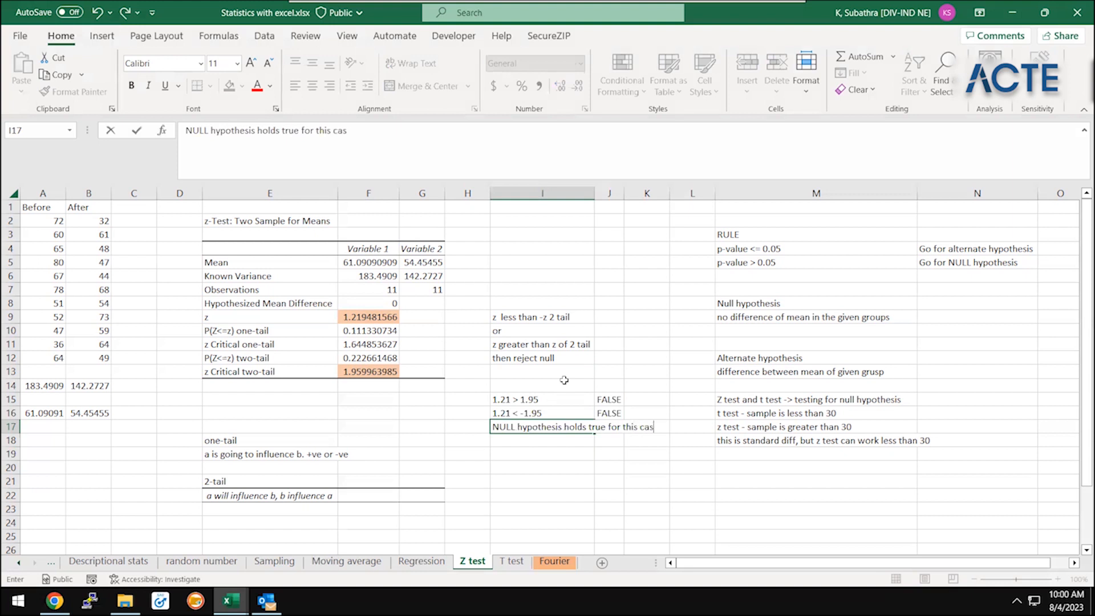
{"action": "key", "text": "Return"}
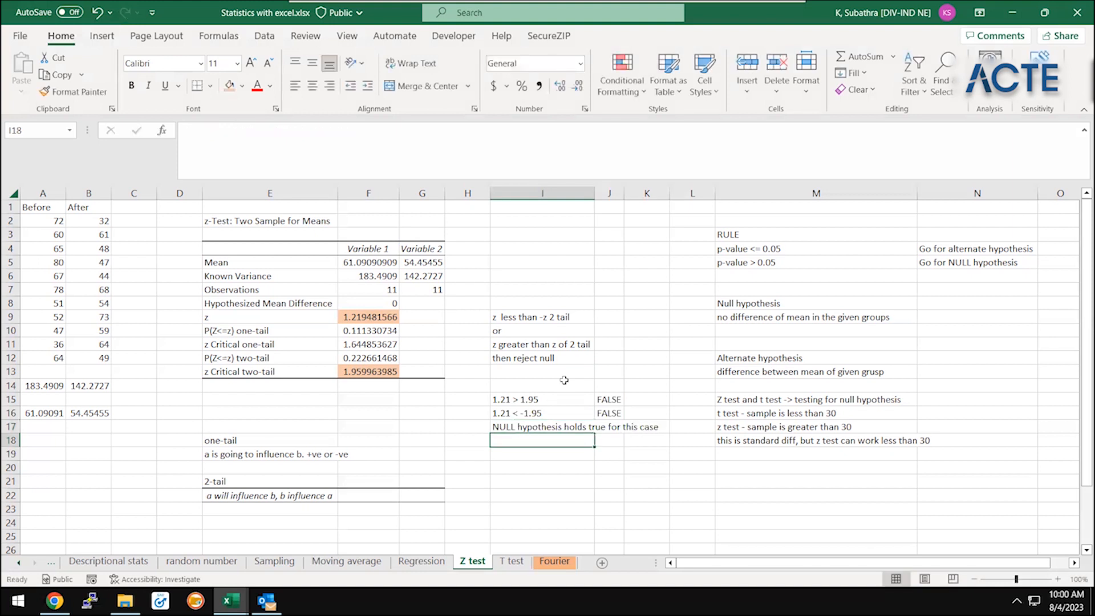
Review the RULE heading in M3 and the Before and After samples in A1:A12 and B1:B12
{"action": "left_click", "coordinate": [607, 262]}
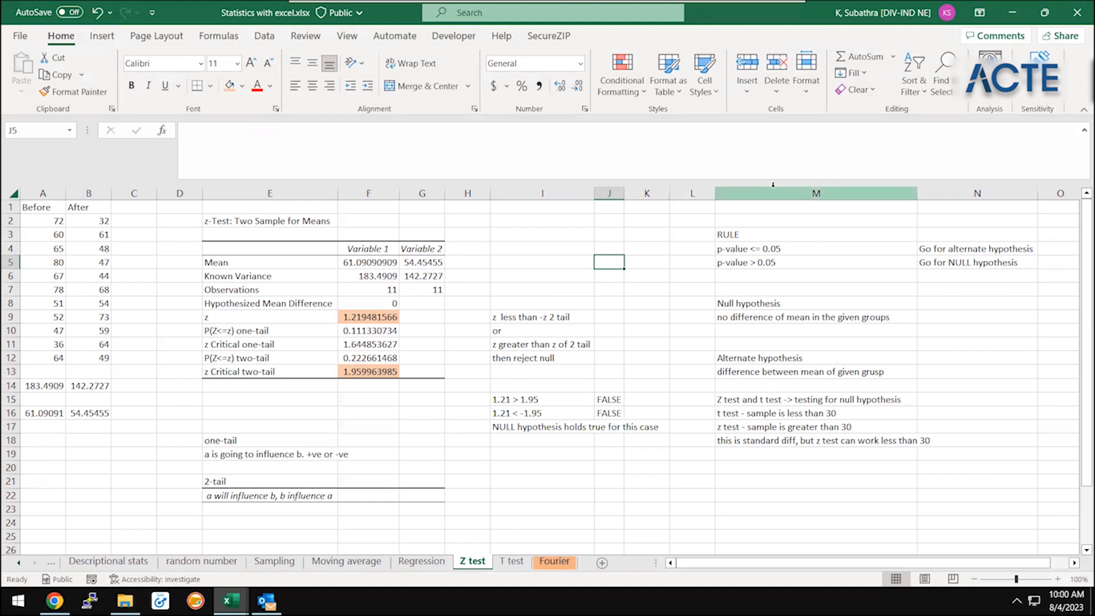
{"action": "left_click", "coordinate": [714, 240]}
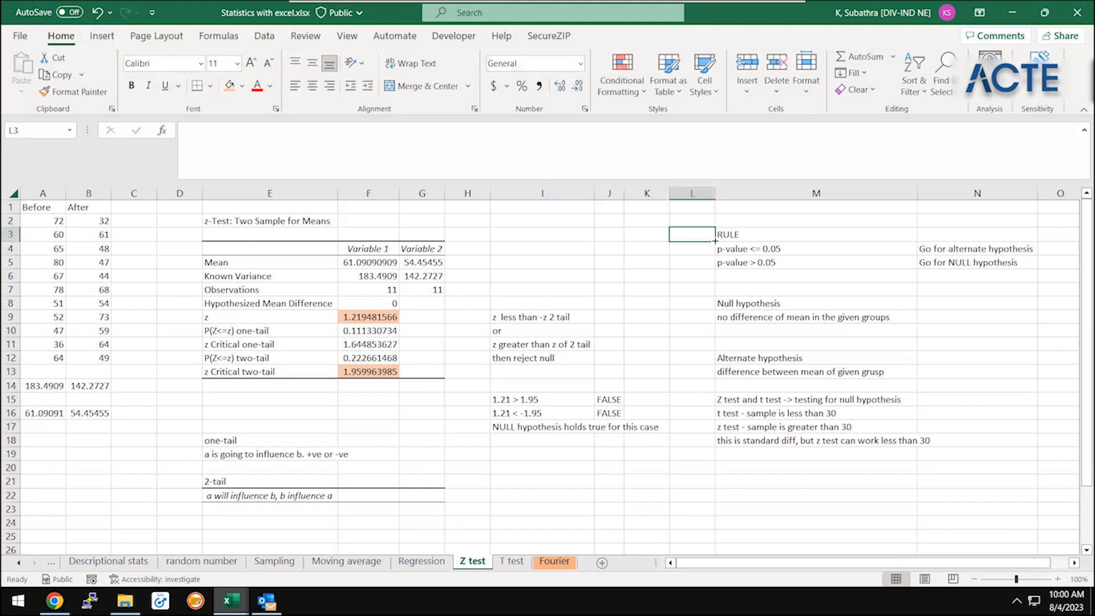
{"action": "key", "text": "Right"}
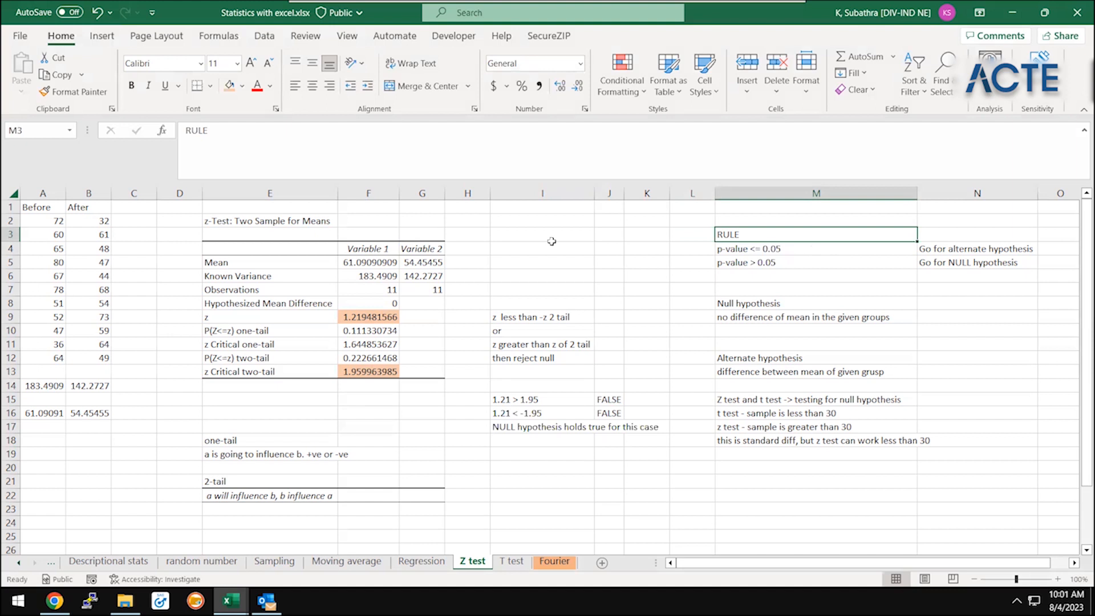
{"action": "left_click", "coordinate": [21, 206]}
{"action": "key", "text": "ctrl+shift+Down"}
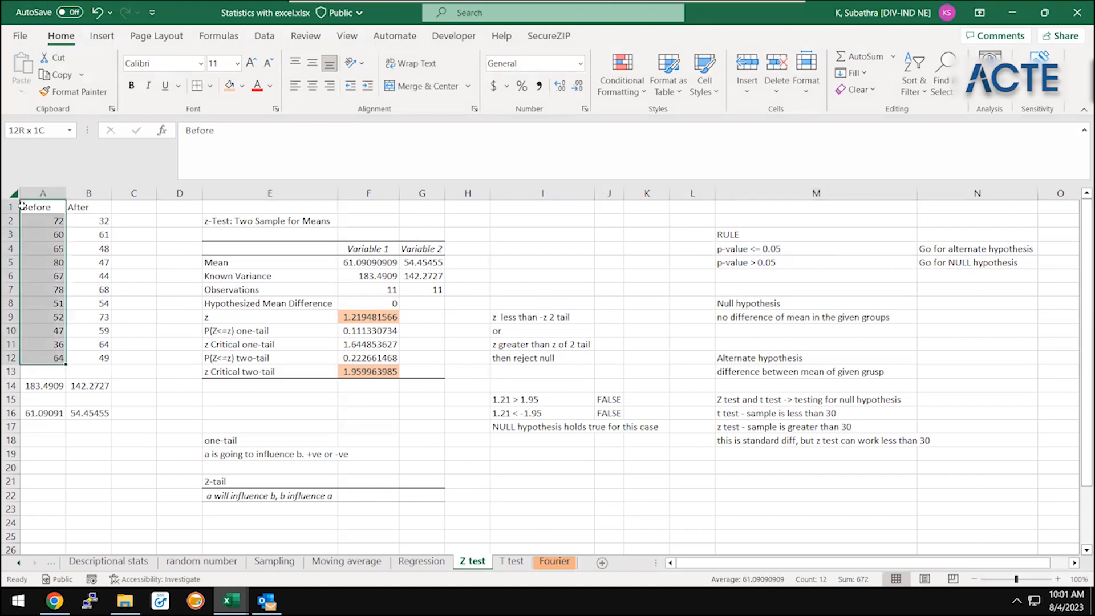
{"action": "key", "text": "Right"}
{"action": "key", "text": "ctrl+shift+Down"}
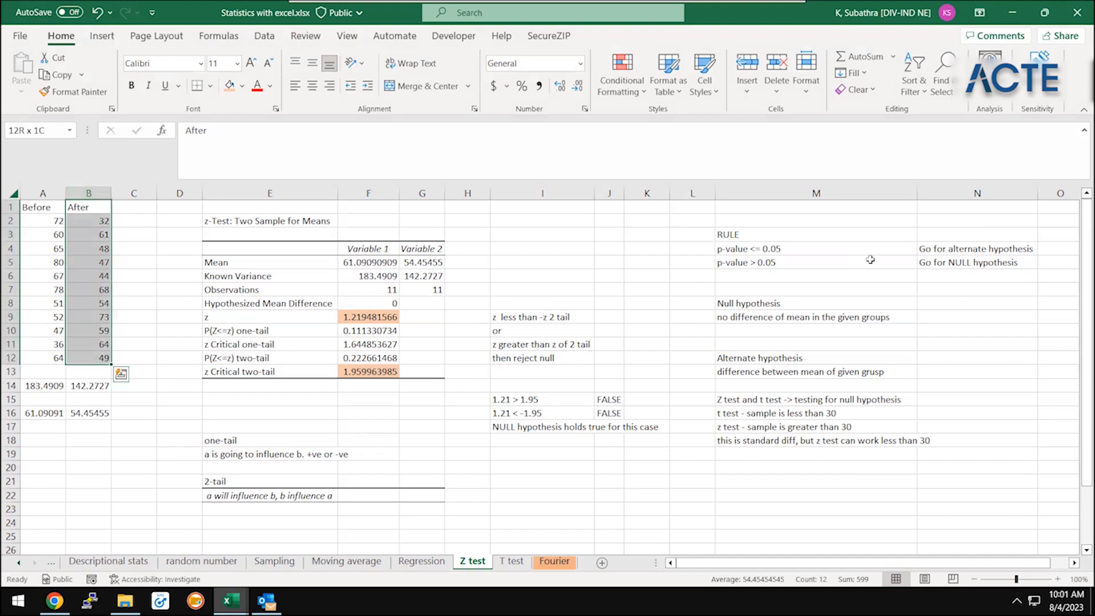
Label the NULL hypothesis rule "H0" in O5 and the alternate hypothesis rule "H1" in O4
{"action": "left_click", "coordinate": [871, 260]}
{"action": "key", "text": "Right"}
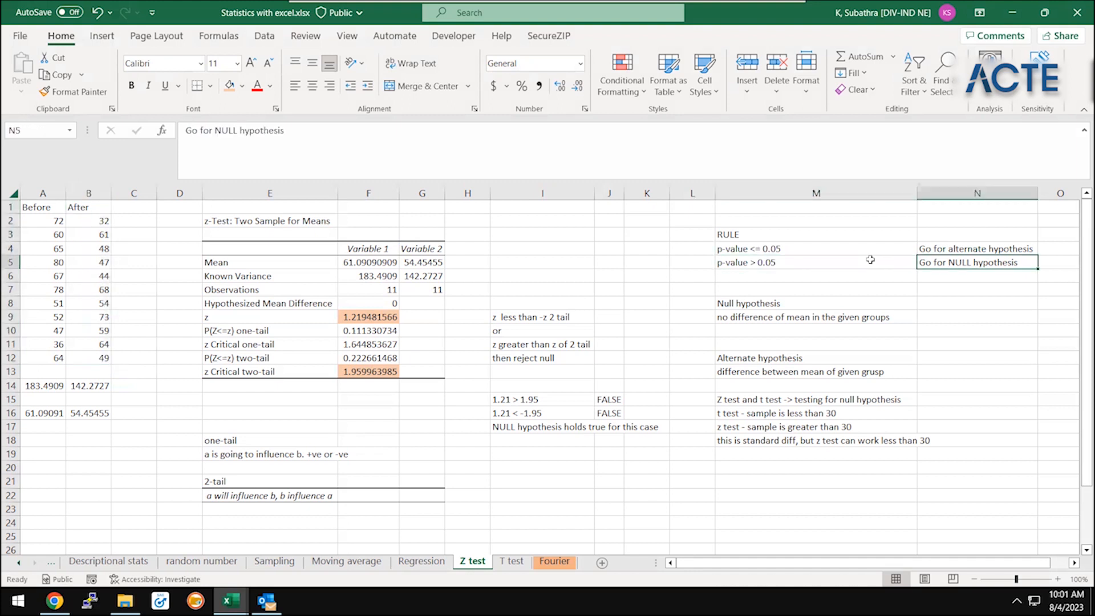
{"action": "key", "text": "Right"}
{"action": "type", "text": "H0"}
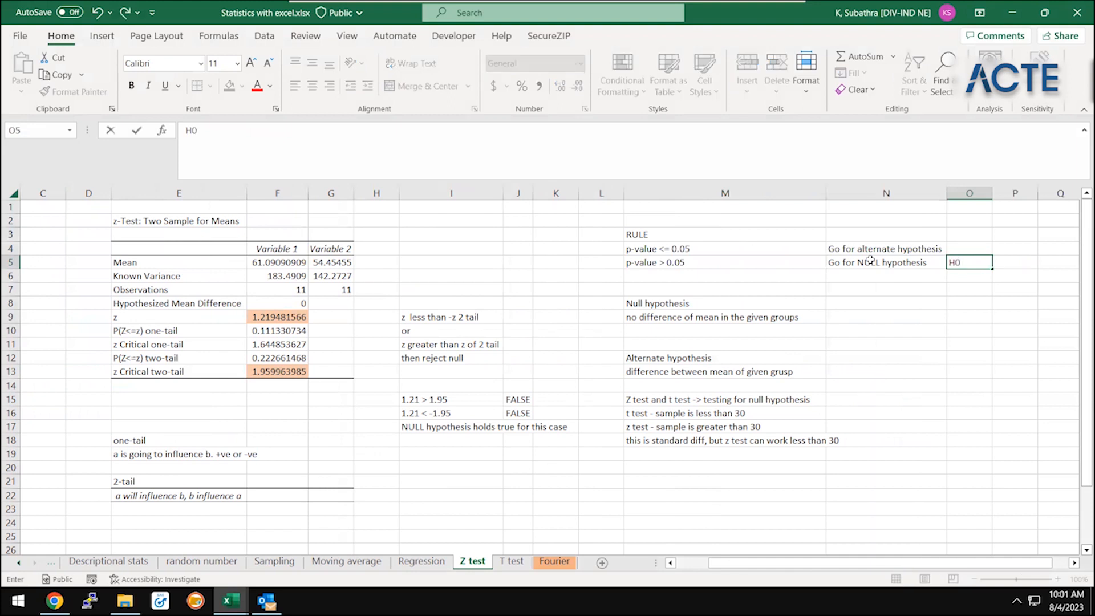
{"action": "key", "text": "Return"}
{"action": "key", "text": "Up"}
{"action": "key", "text": "Up"}
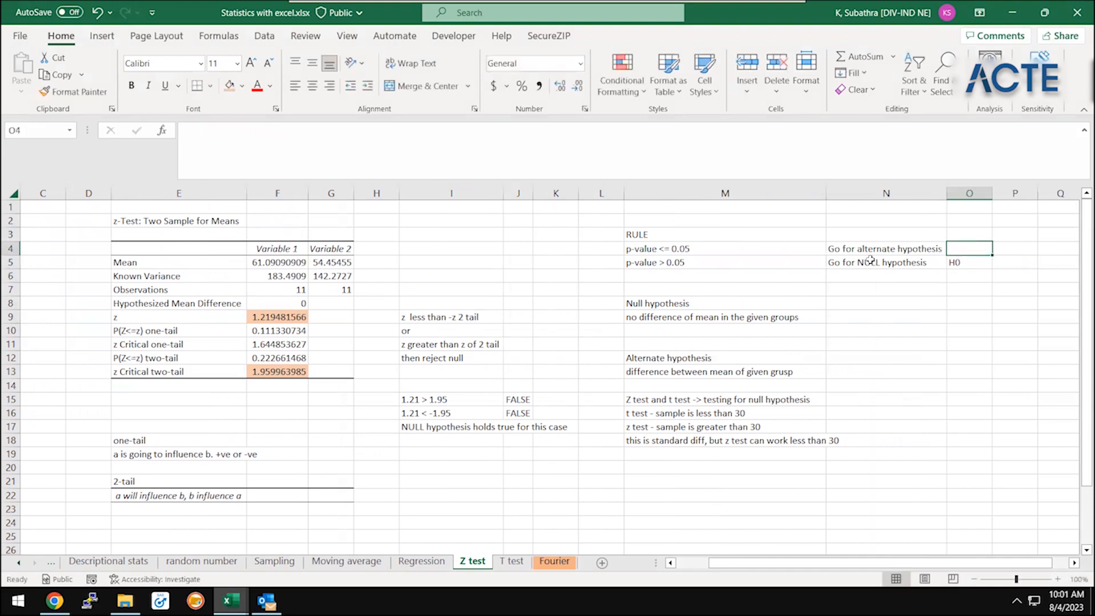
{"action": "type", "text": "H1"}
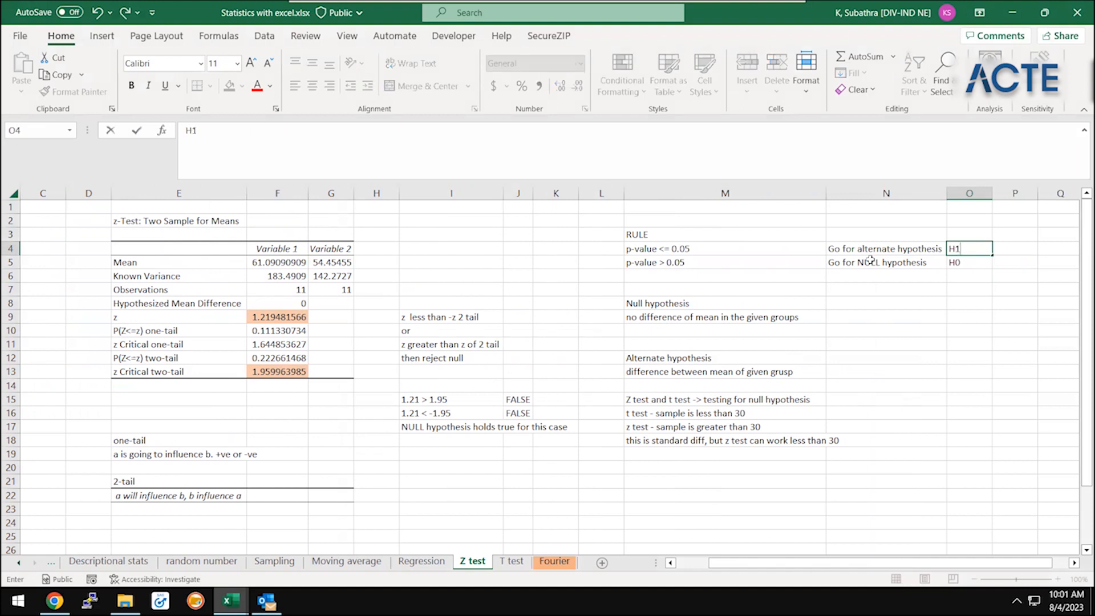
{"action": "key", "text": "Return"}
Examine the p-value rules in M3:O5 together with the null and alternate hypothesis definitions in M8:M13
{"action": "left_click", "coordinate": [871, 260]}
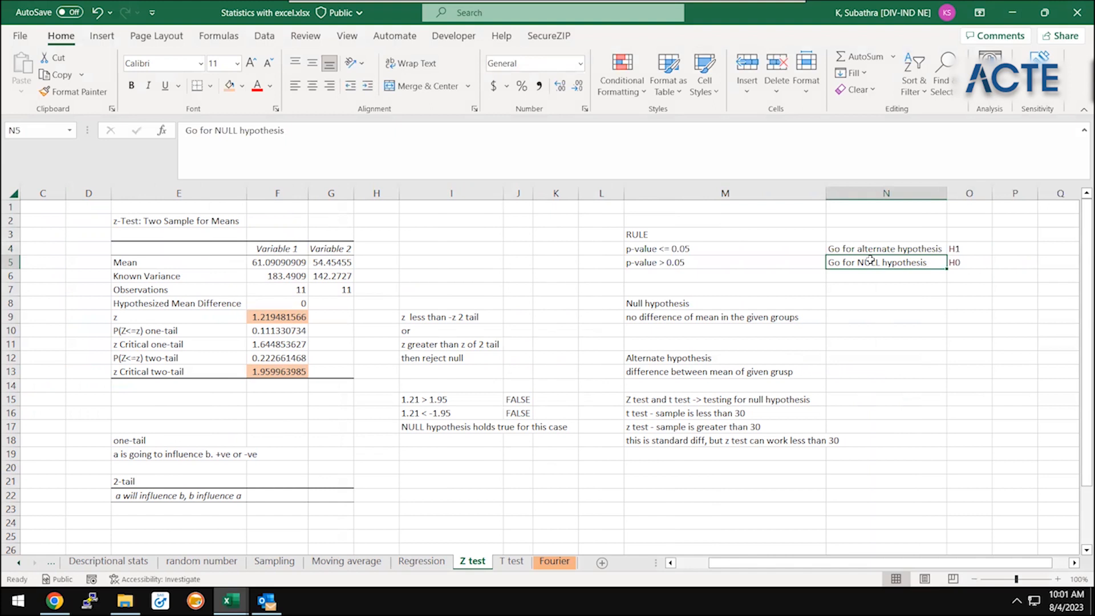
{"action": "left_click_drag", "start_coordinate": [699, 235], "coordinate": [708, 284]}
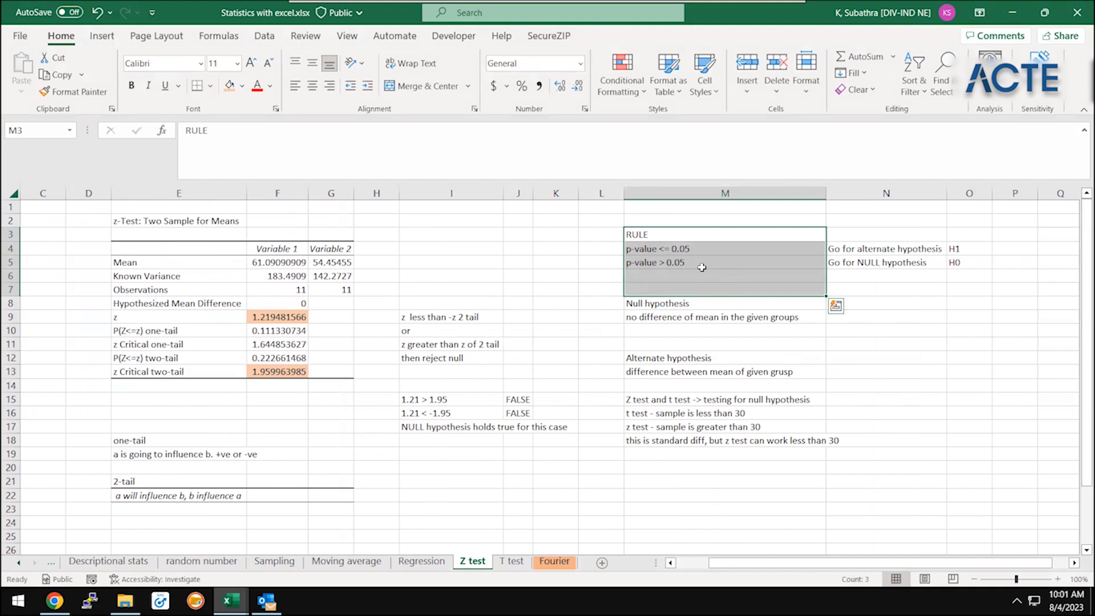
{"action": "left_click", "coordinate": [702, 267]}
{"action": "key", "text": "Up"}
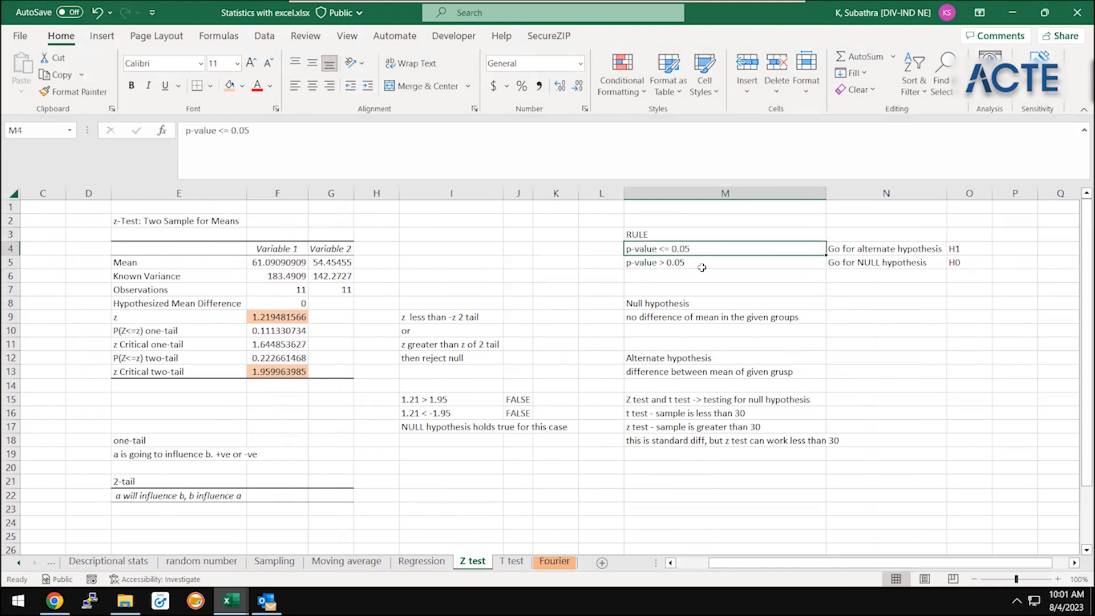
{"action": "left_click", "coordinate": [887, 248]}
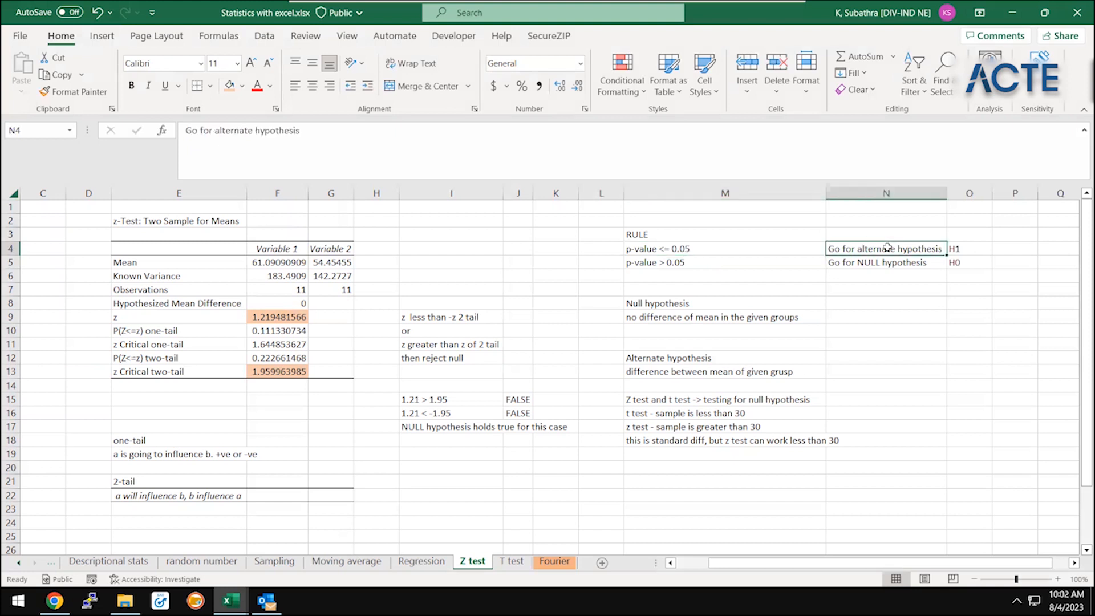
{"action": "left_click", "coordinate": [785, 371]}
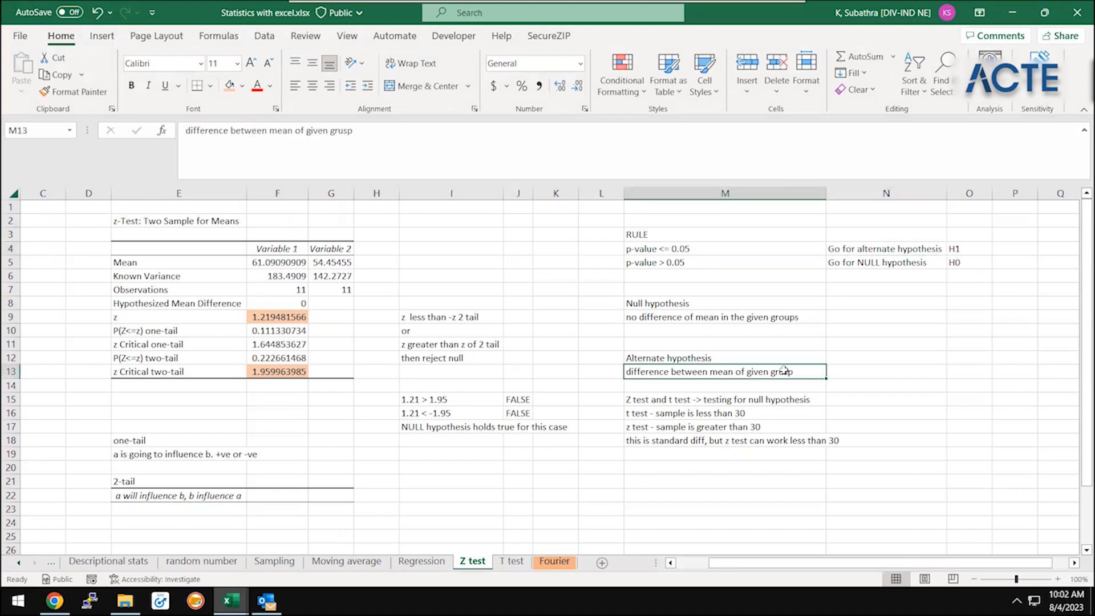
{"action": "left_click", "coordinate": [692, 257]}
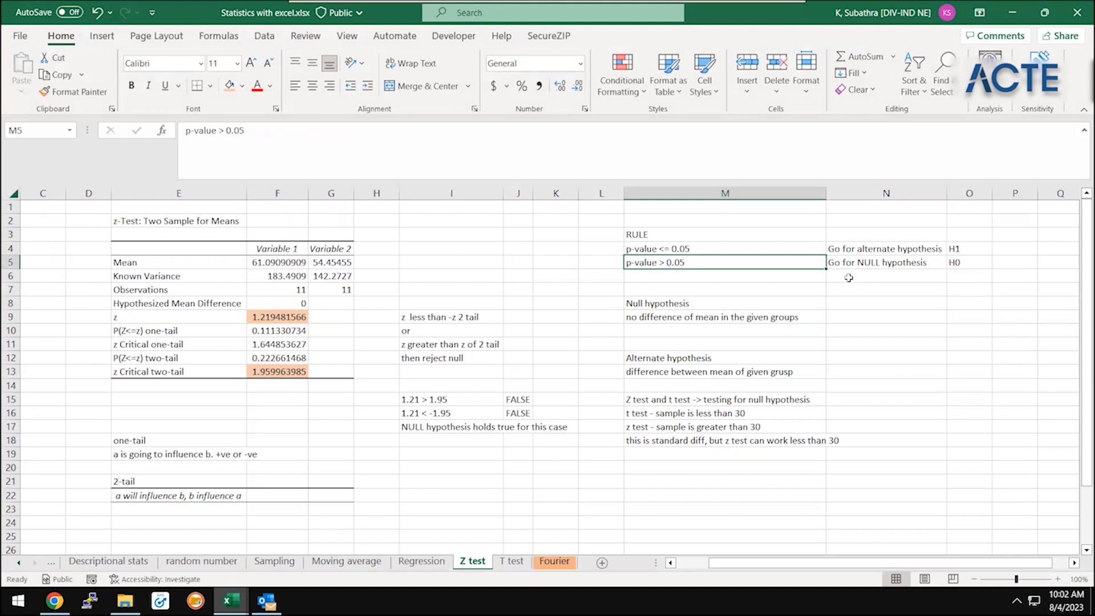
{"action": "left_click", "coordinate": [769, 315]}
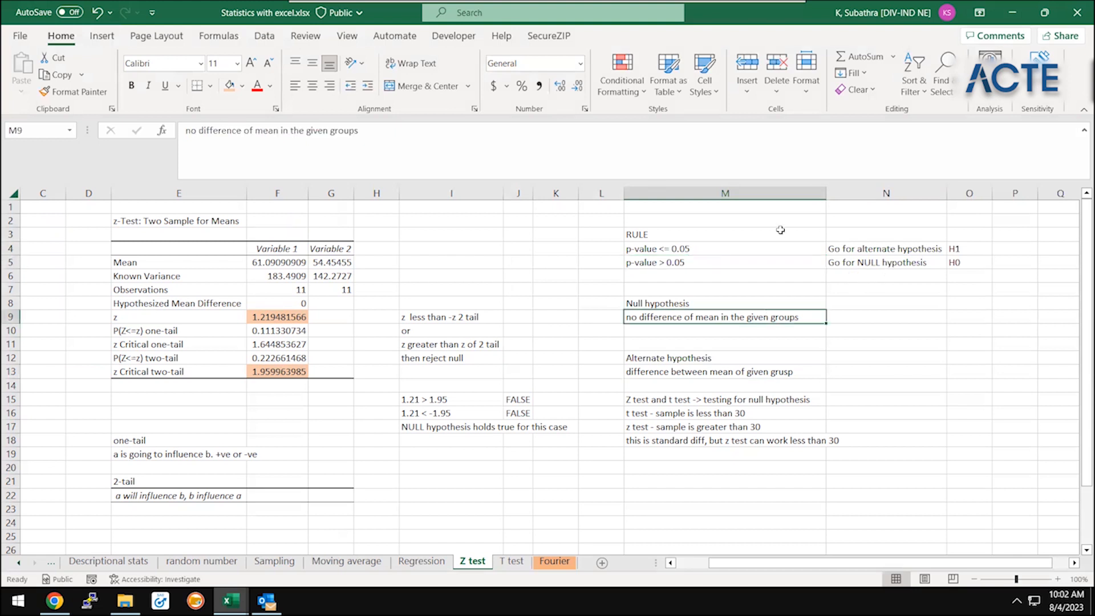
{"action": "left_click_drag", "start_coordinate": [766, 218], "coordinate": [966, 372]}
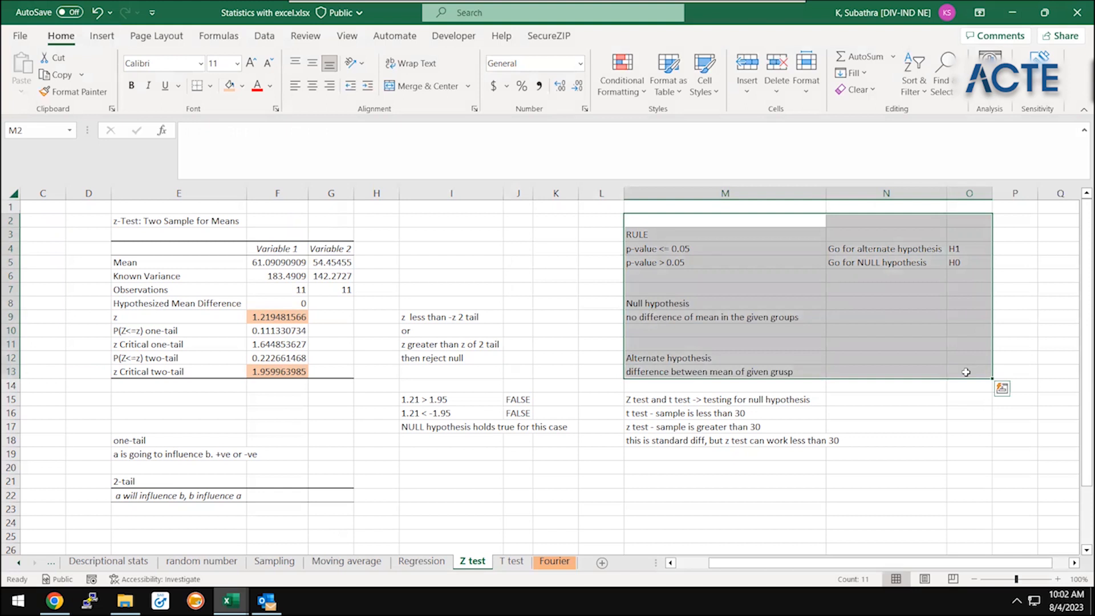
{"action": "left_click", "coordinate": [779, 392]}
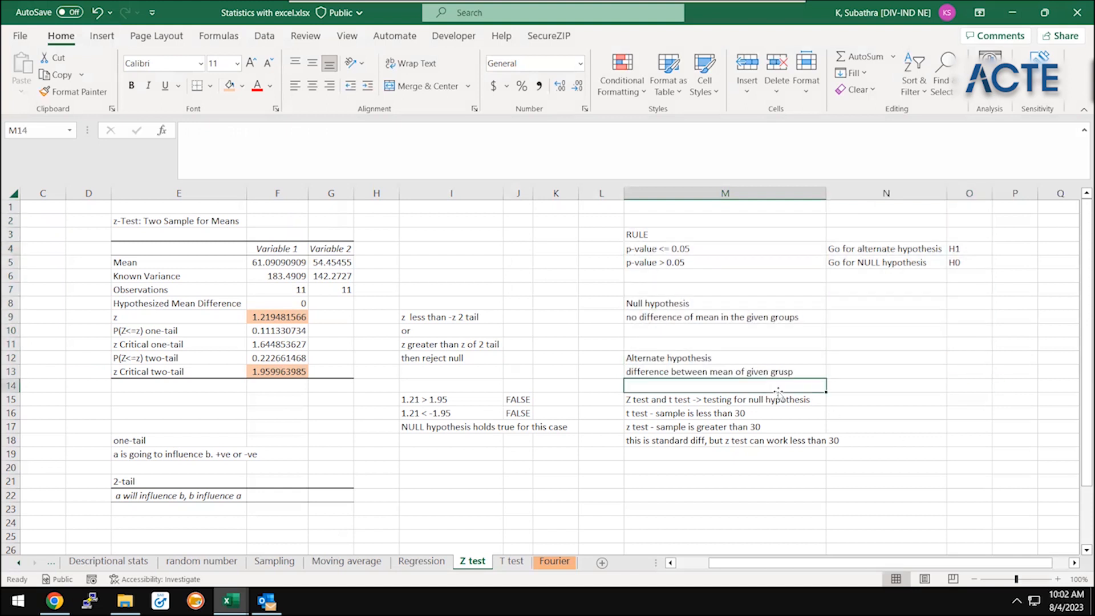
Review the t test and z test sample-size notes in M16:M18 and the After sample's variance formula in B14
{"action": "left_click", "coordinate": [690, 455]}
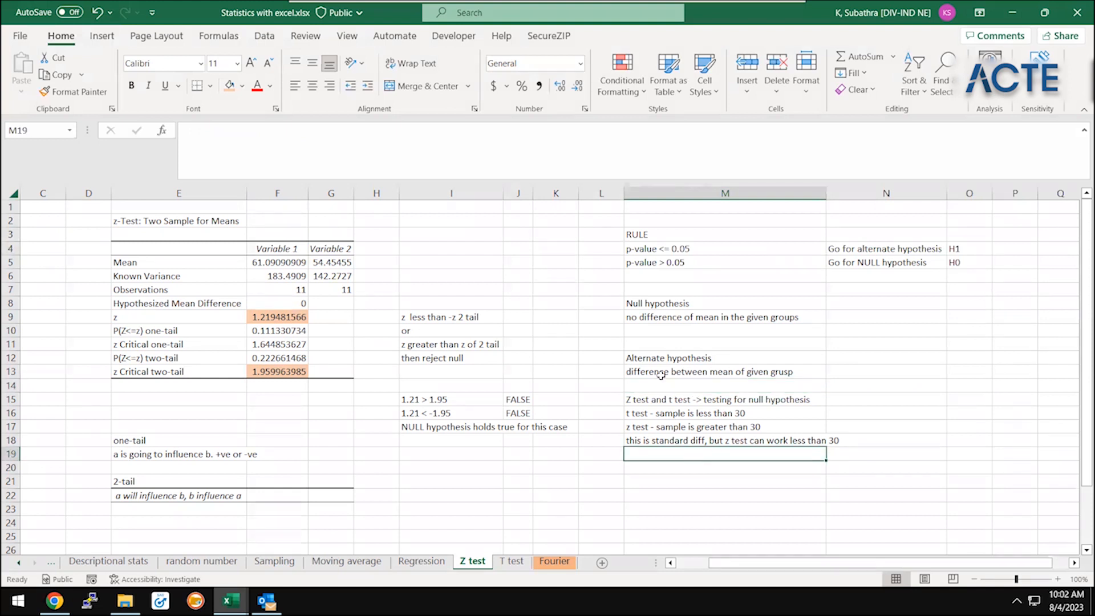
{"action": "key", "text": "Up"}
{"action": "key", "text": "Up"}
{"action": "key", "text": "Up"}
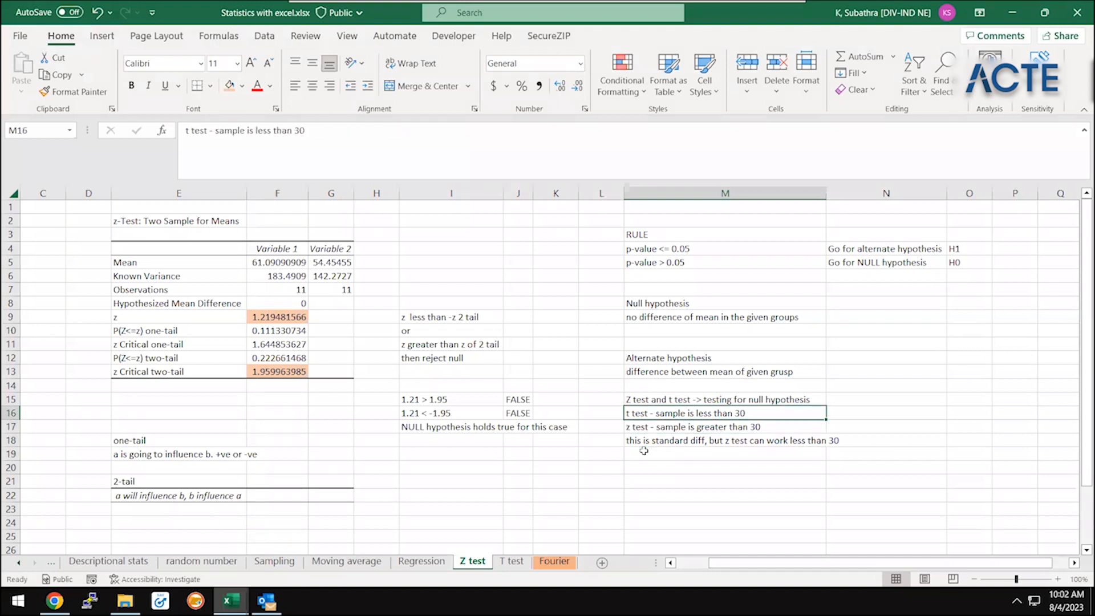
{"action": "key", "text": "Down"}
{"action": "key", "text": "Down"}
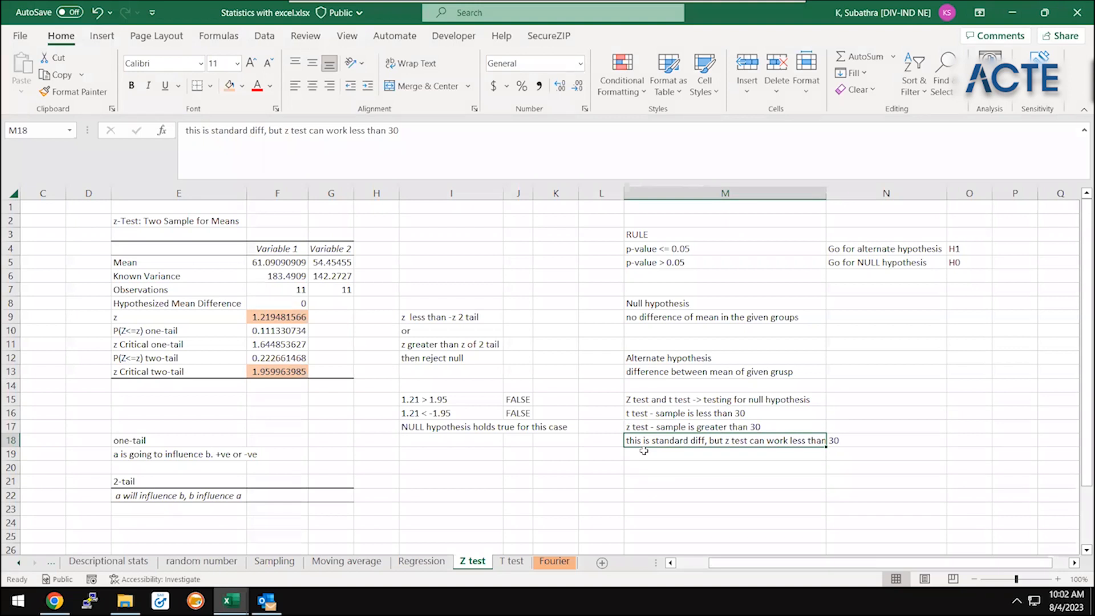
{"action": "key", "text": "Home"}
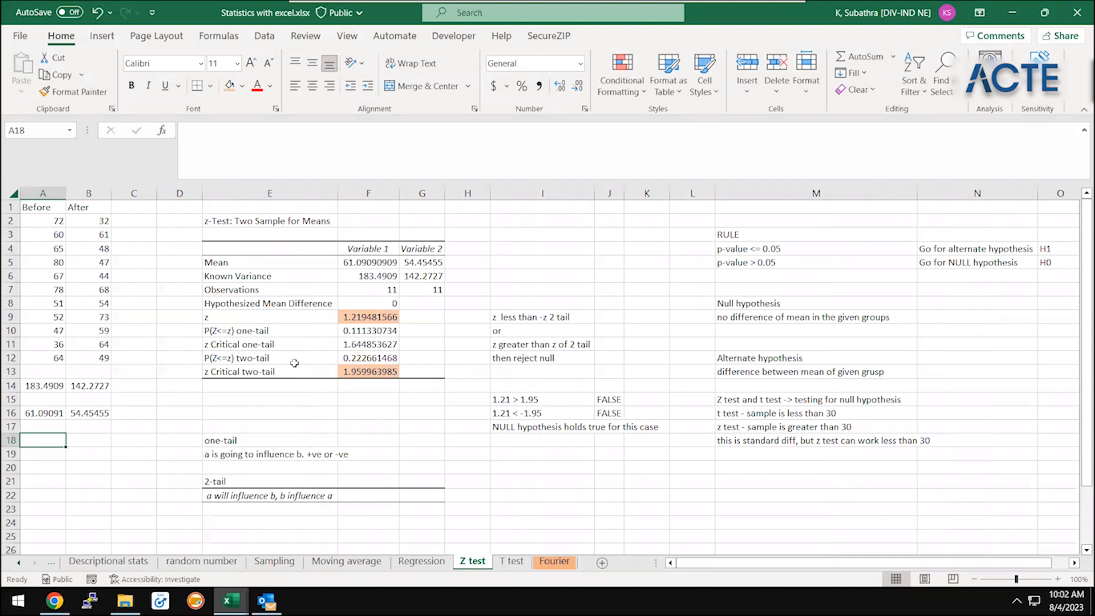
{"action": "left_click", "coordinate": [87, 385]}
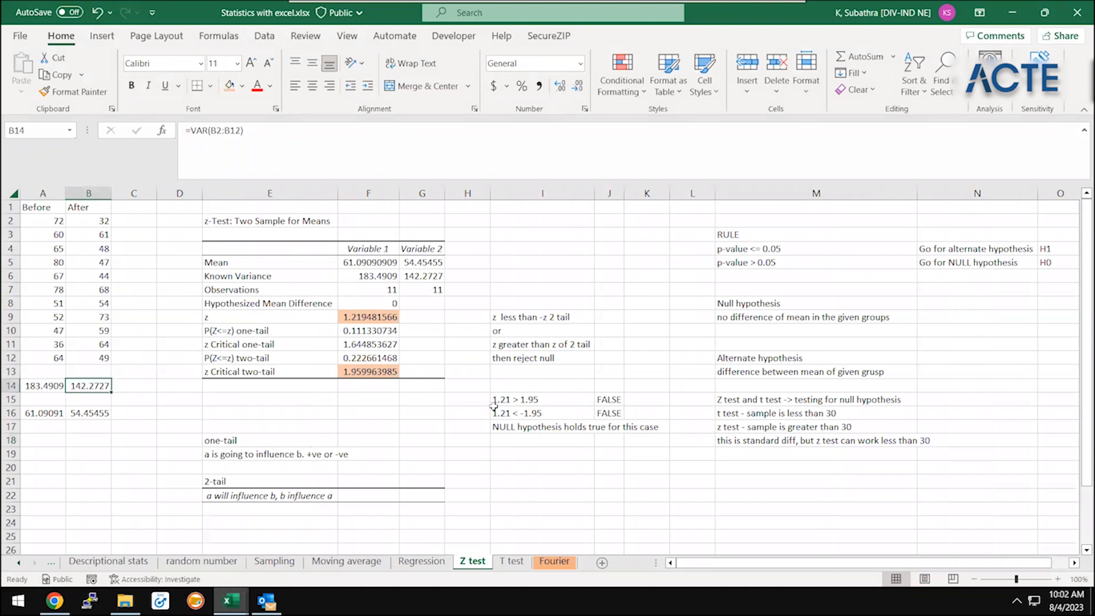
Add the note "z test - variance calculation to be done by us" in M19
{"action": "left_click", "coordinate": [767, 456]}
{"action": "type", "text": "z test - varaic"}
{"action": "key", "text": "BackSpace"}
{"action": "key", "text": "BackSpace"}
{"action": "key", "text": "BackSpace"}
{"action": "type", "text": "iance calculation to be done "}
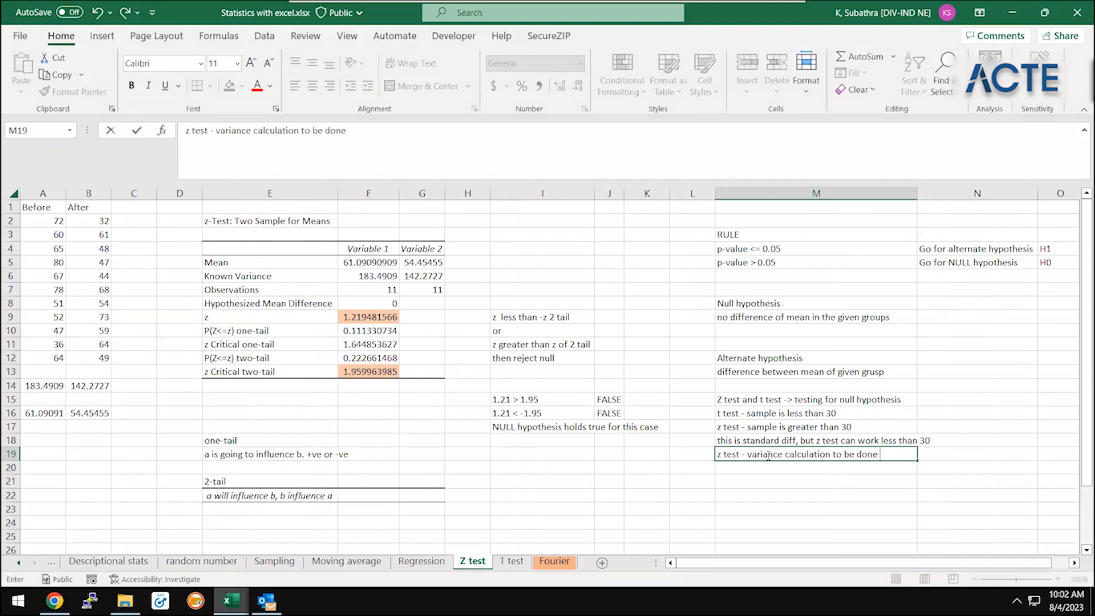
{"action": "type", "text": "by us"}
{"action": "key", "text": "Return"}
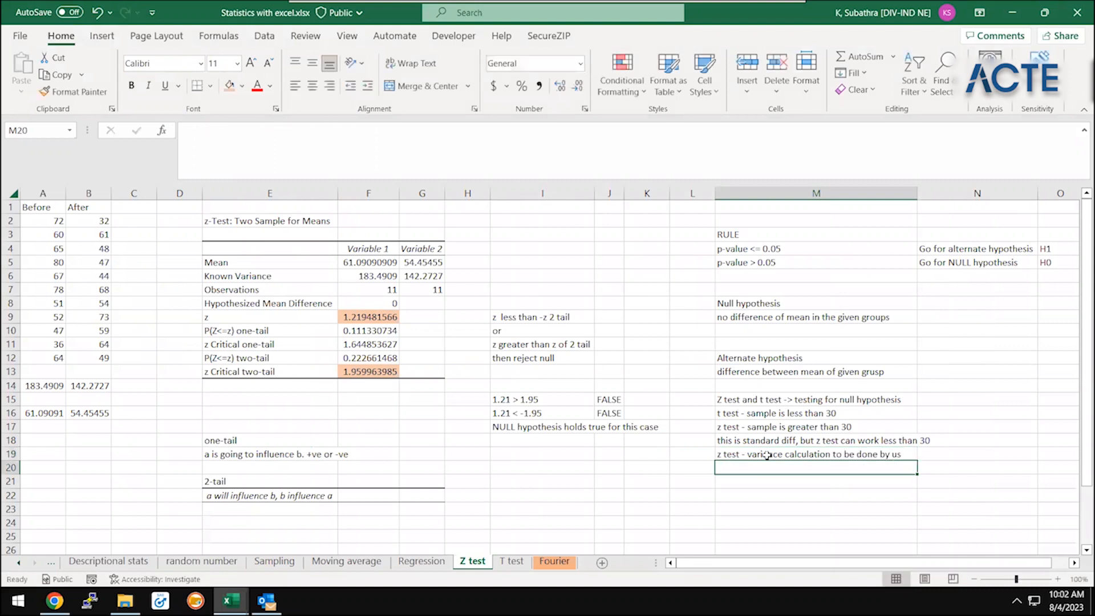
{"action": "left_click", "coordinate": [767, 455]}
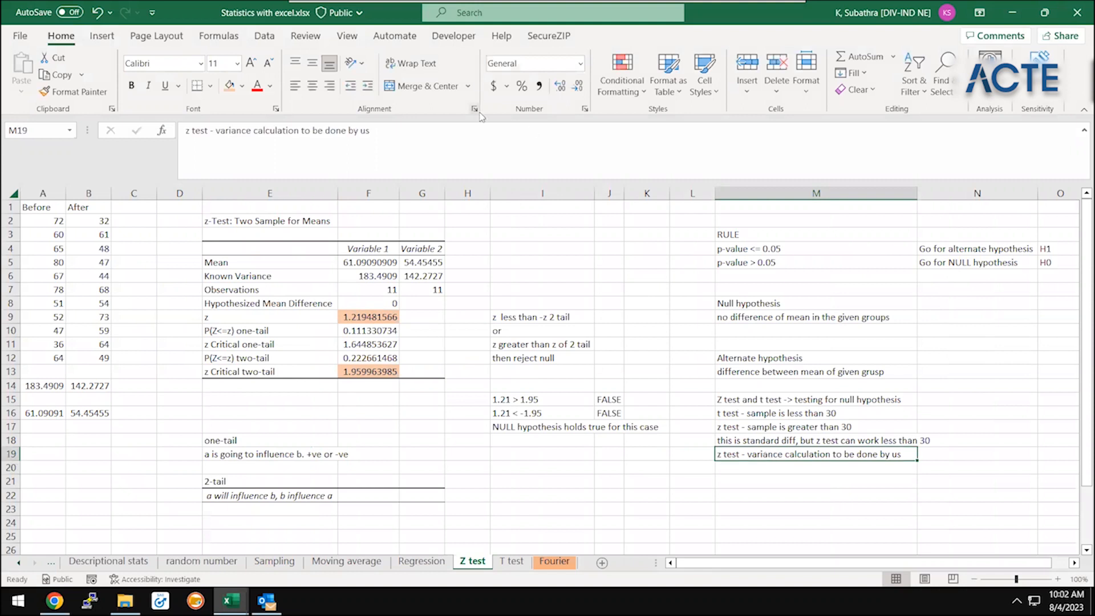
{"action": "left_click", "coordinate": [450, 149]}
{"action": "type", "text": ", it"}
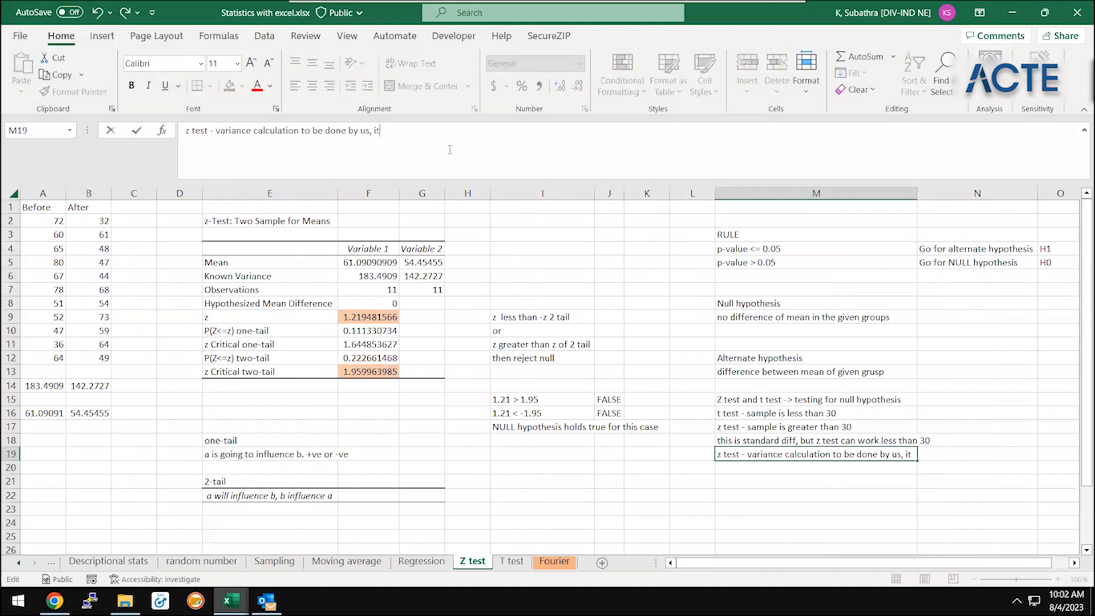
{"action": "type", "text": " will also "}
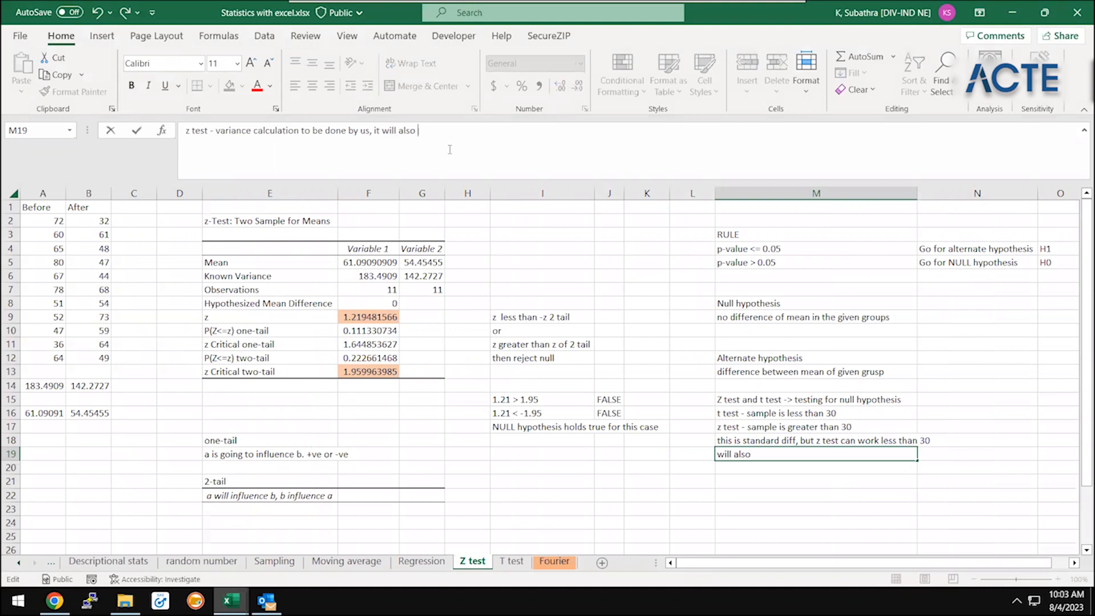
{"action": "type", "text": "be"}
{"action": "key", "text": "Escape"}
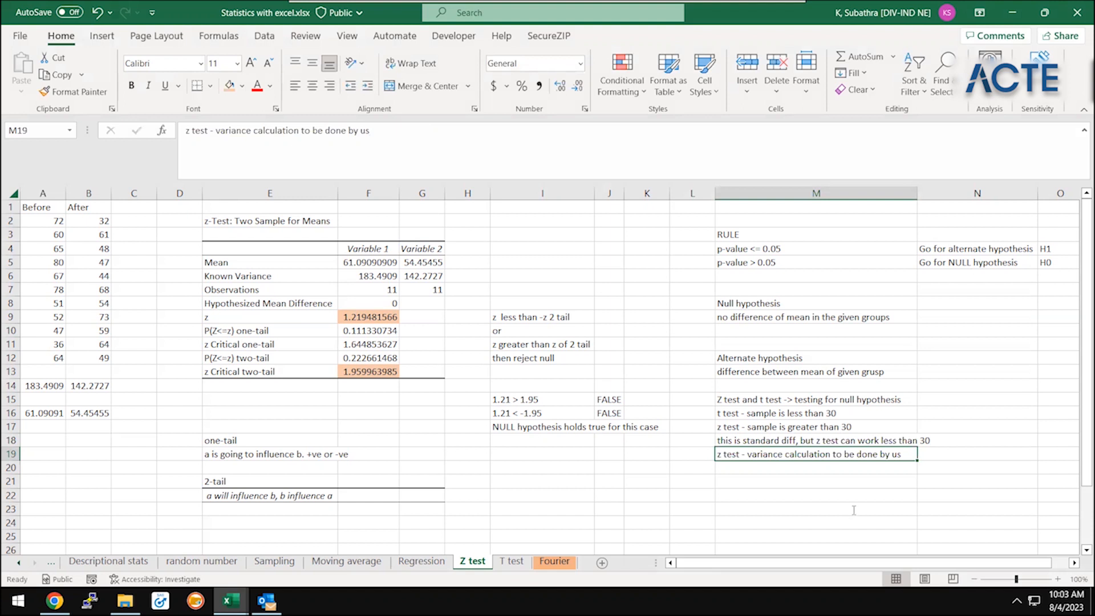
Add the note "this variance will also be an input field" in M20
{"action": "key", "text": "Down"}
{"action": "key", "text": "Down"}
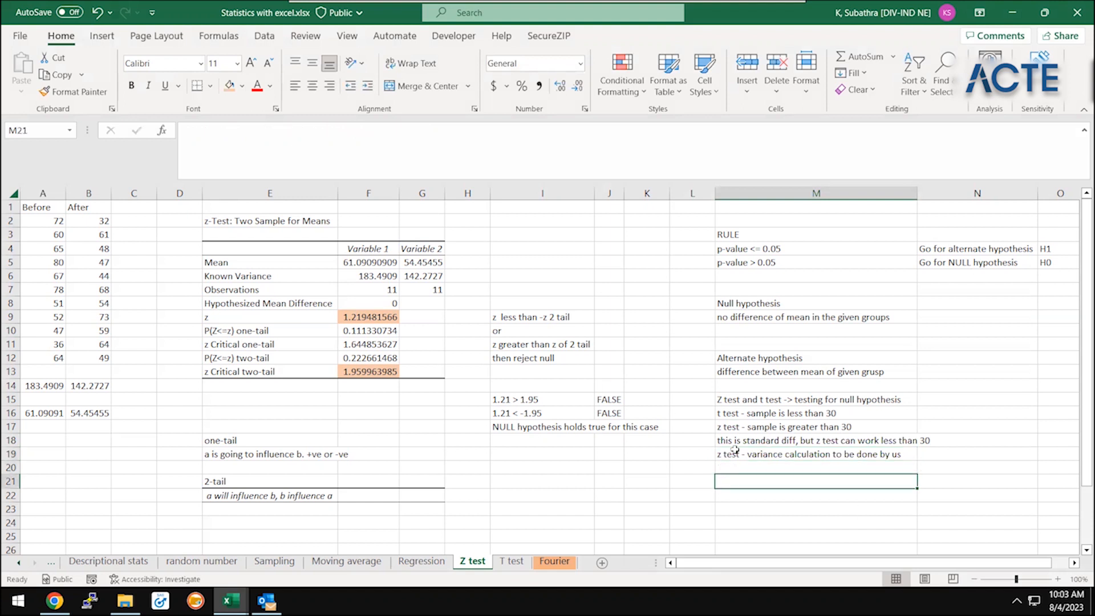
{"action": "left_click", "coordinate": [734, 450]}
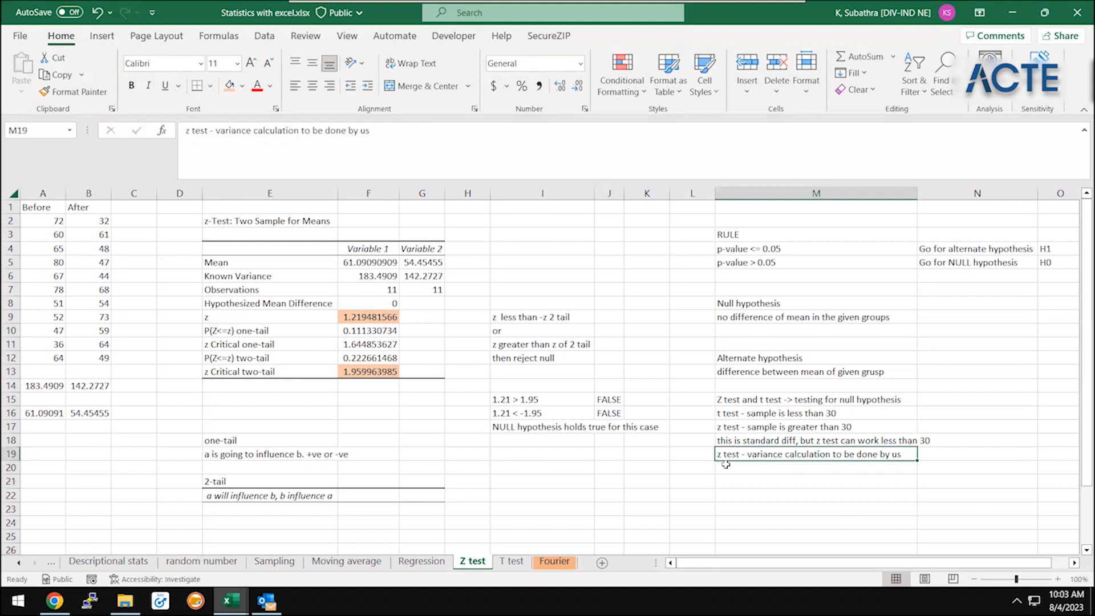
{"action": "left_click", "coordinate": [727, 468]}
{"action": "type", "text": "t"}
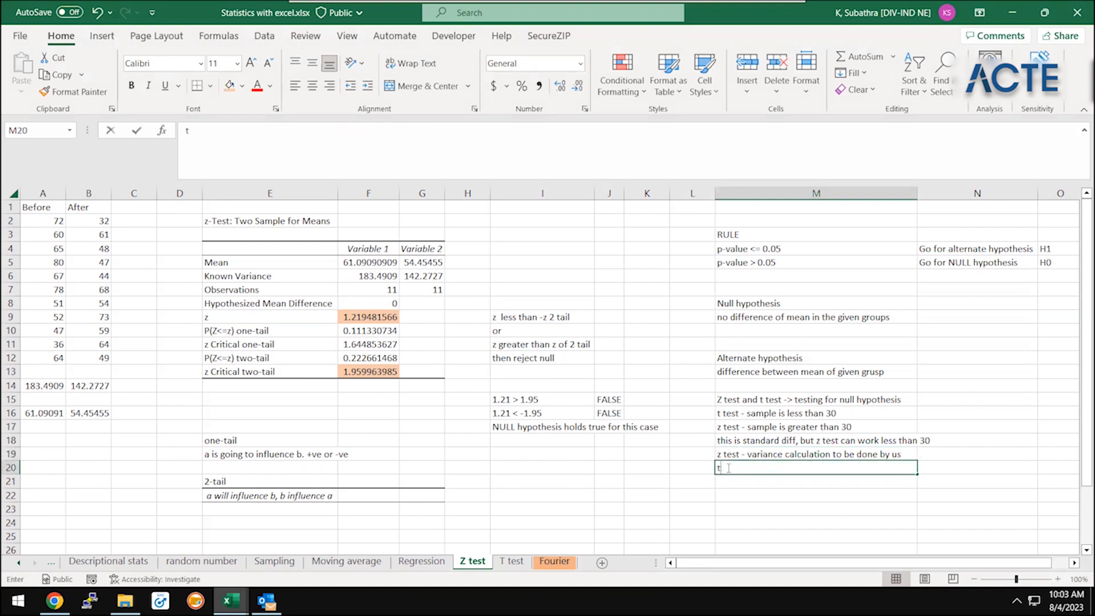
{"action": "type", "text": "his variance will also be an input filed"}
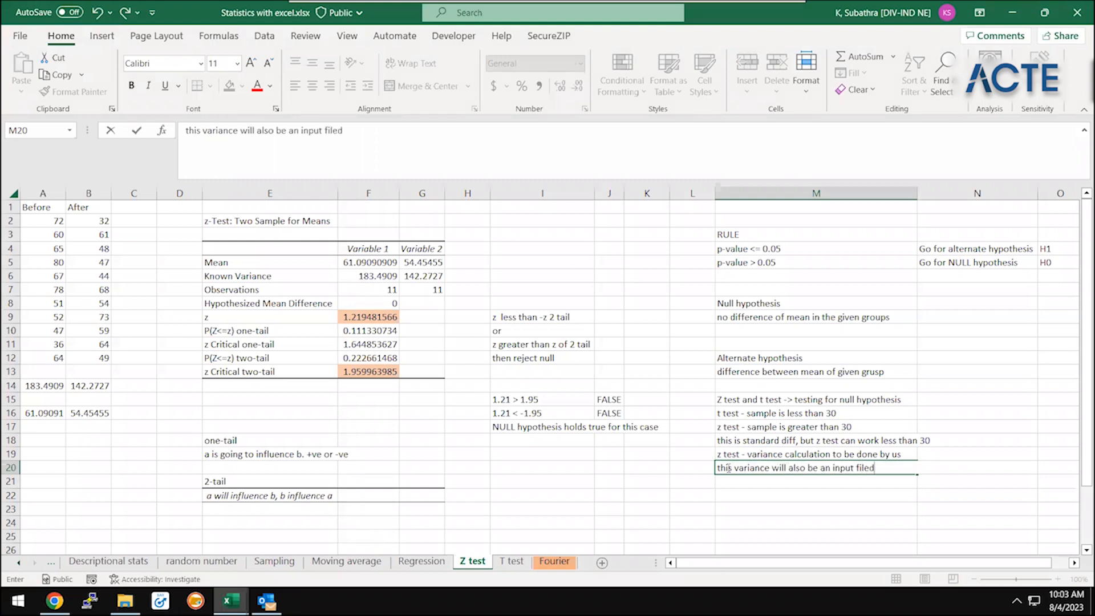
{"action": "key", "text": "BackSpace"}
{"action": "key", "text": "BackSpace"}
{"action": "key", "text": "BackSpace"}
{"action": "type", "text": "eld"}
{"action": "left_click", "coordinate": [377, 303]}
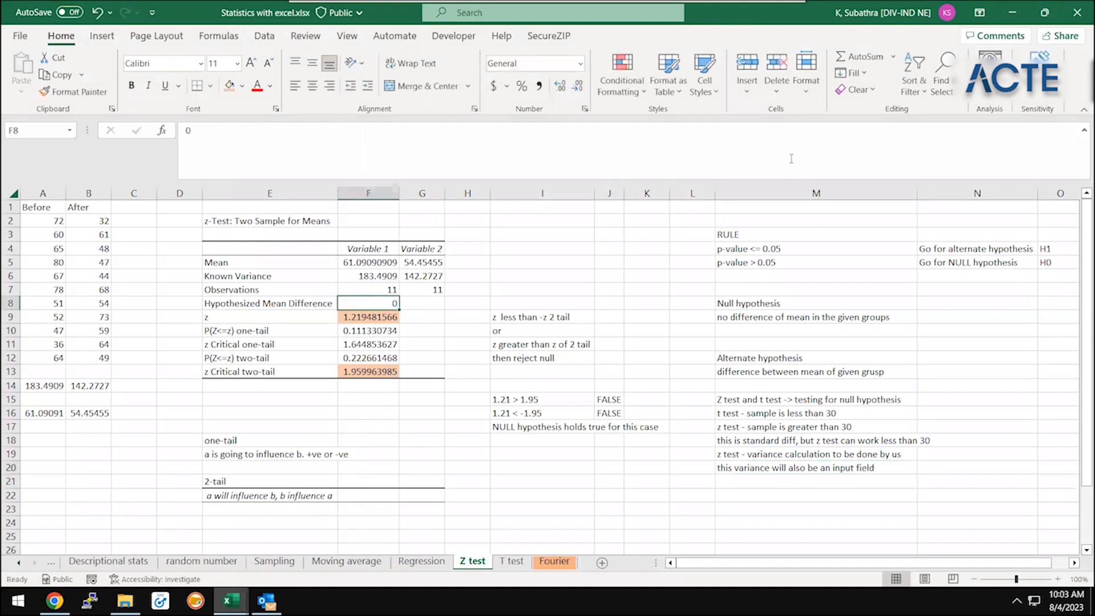
{"action": "key", "text": "F2"}
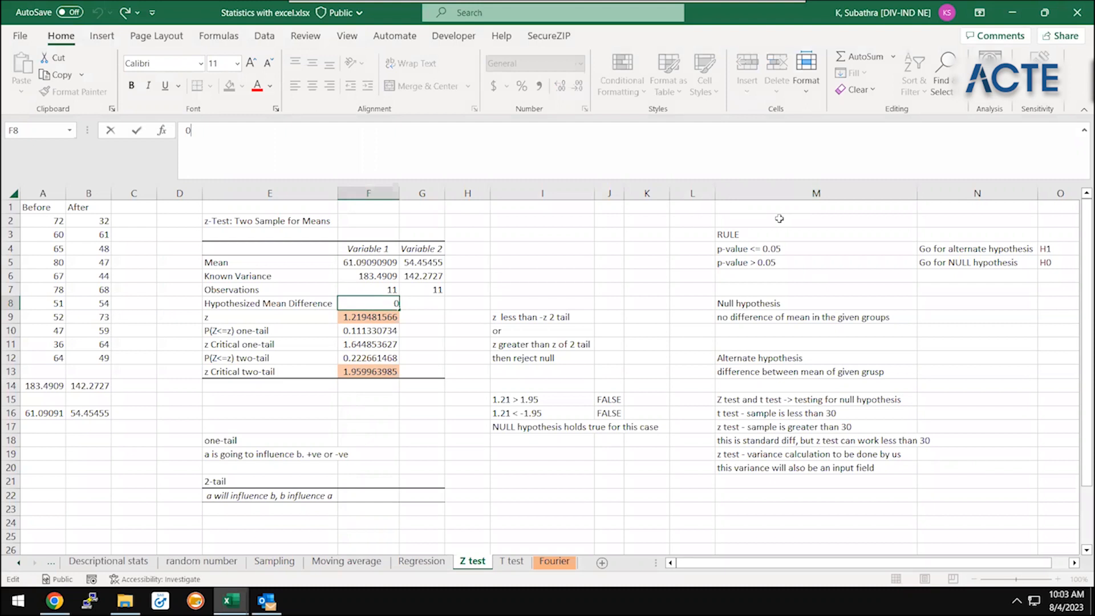
{"action": "left_click", "coordinate": [778, 219]}
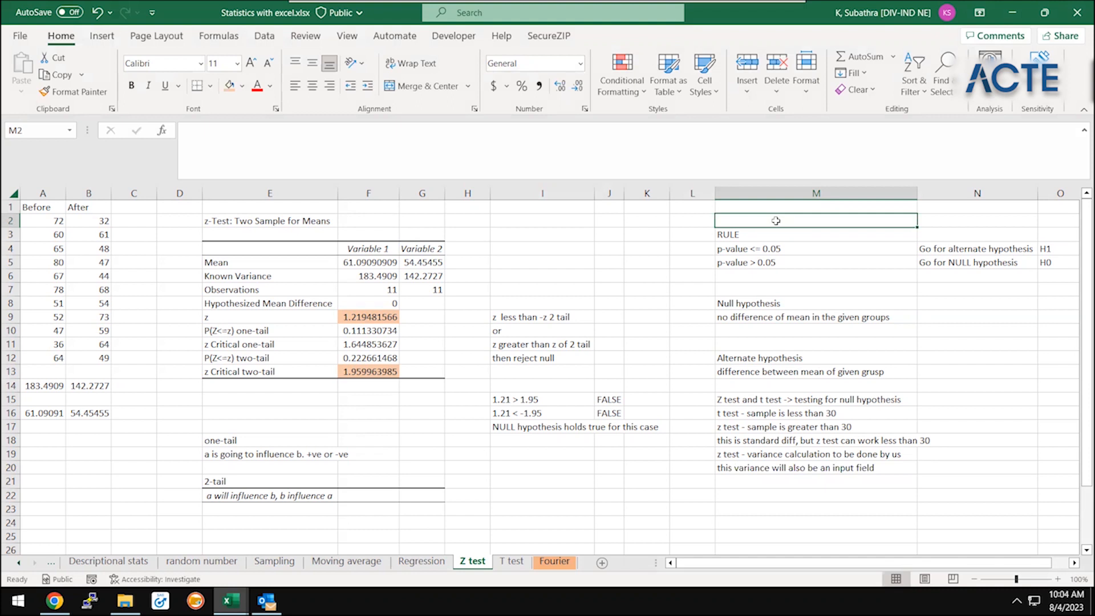
{"action": "left_click", "coordinate": [653, 316]}
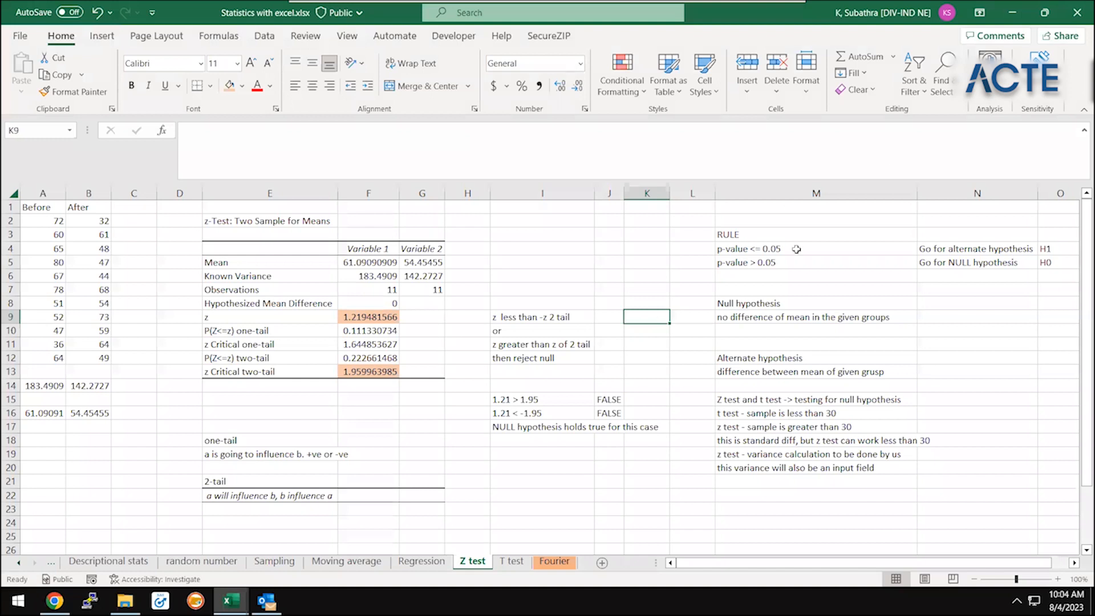
{"action": "left_click", "coordinate": [847, 275]}
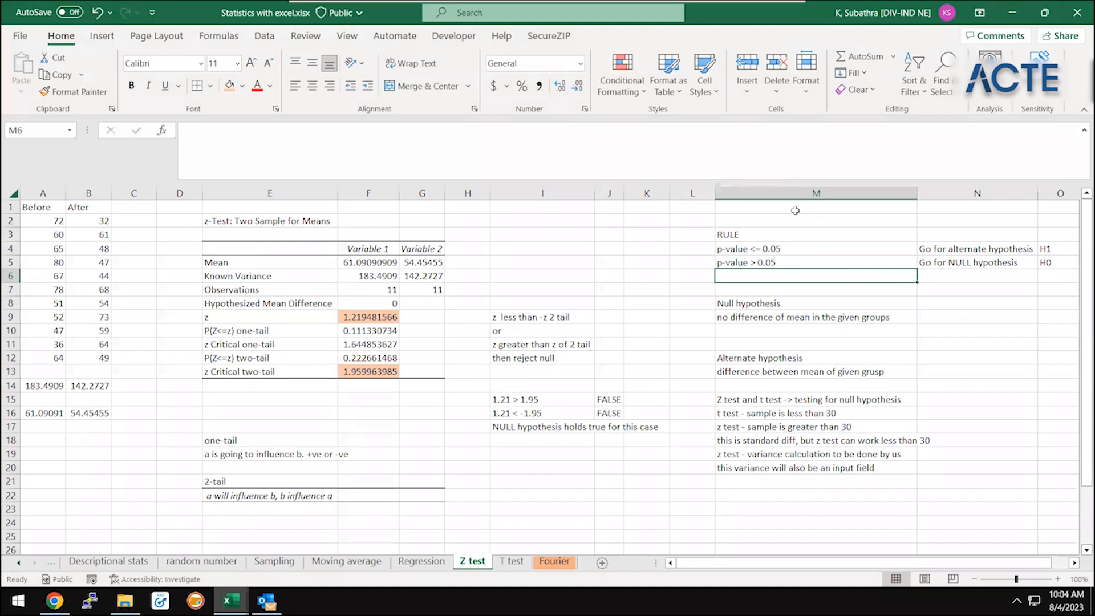
Highlight the block of rules and test notes in M2:O23 for review
{"action": "left_click_drag", "start_coordinate": [790, 215], "coordinate": [816, 539]}
{"action": "left_click_drag", "start_coordinate": [1069, 496], "coordinate": [1042, 501]}
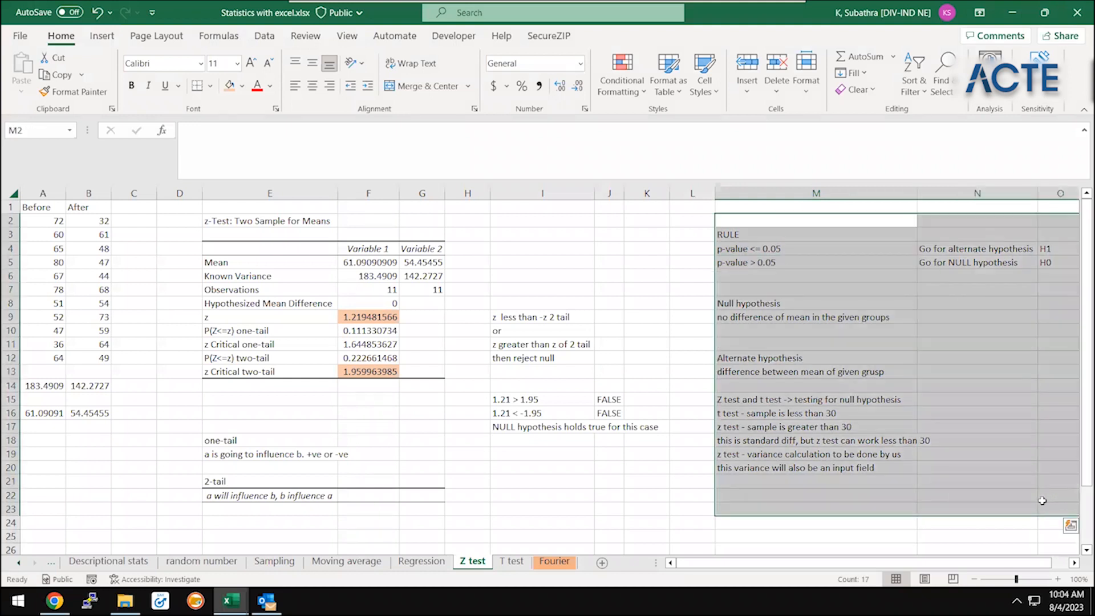
{"action": "left_click", "coordinate": [988, 456]}
Review the p-value rules in M4:N5 against the null and alternate hypothesis definitions in M8:M13
{"action": "left_click", "coordinate": [894, 260]}
{"action": "key", "text": "Right"}
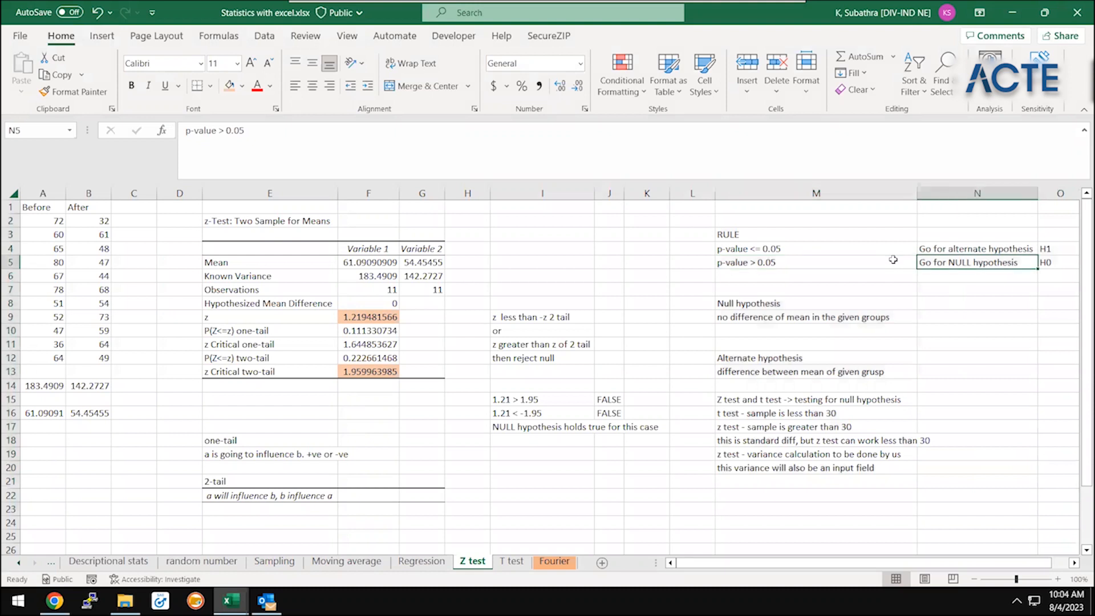
{"action": "scroll", "coordinate": [894, 260], "scroll_direction": "right", "scroll_amount": 1}
{"action": "key", "text": "Left"}
{"action": "key", "text": "Left"}
{"action": "key", "text": "Up"}
{"action": "key", "text": "Up"}
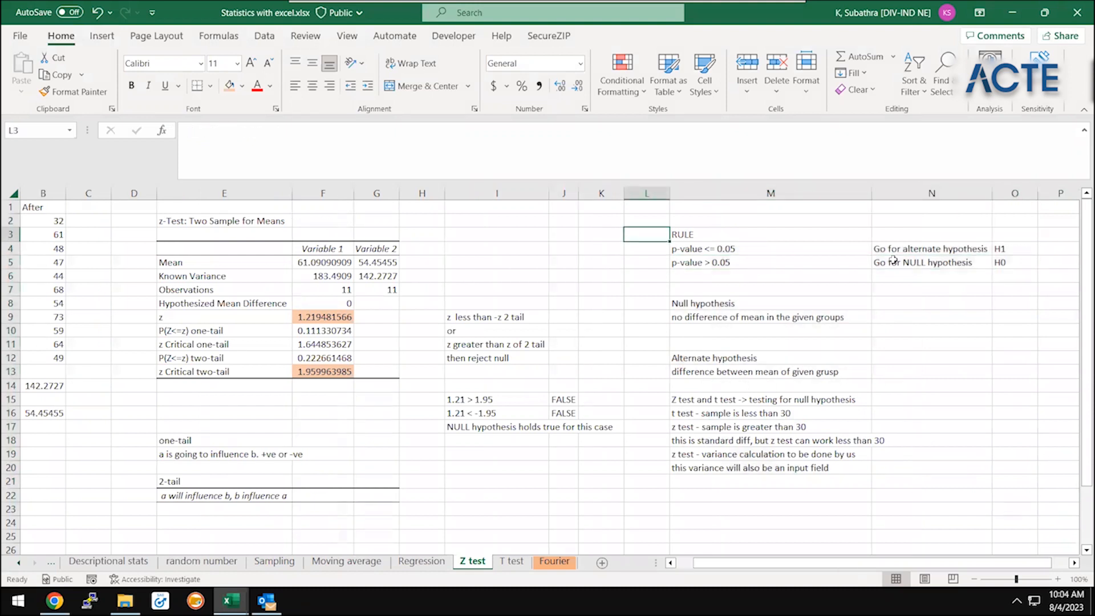
{"action": "scroll", "coordinate": [894, 260], "scroll_direction": "right", "scroll_amount": 1}
{"action": "key", "text": "Right"}
{"action": "key", "text": "Right"}
{"action": "key", "text": "Right"}
{"action": "key", "text": "Right"}
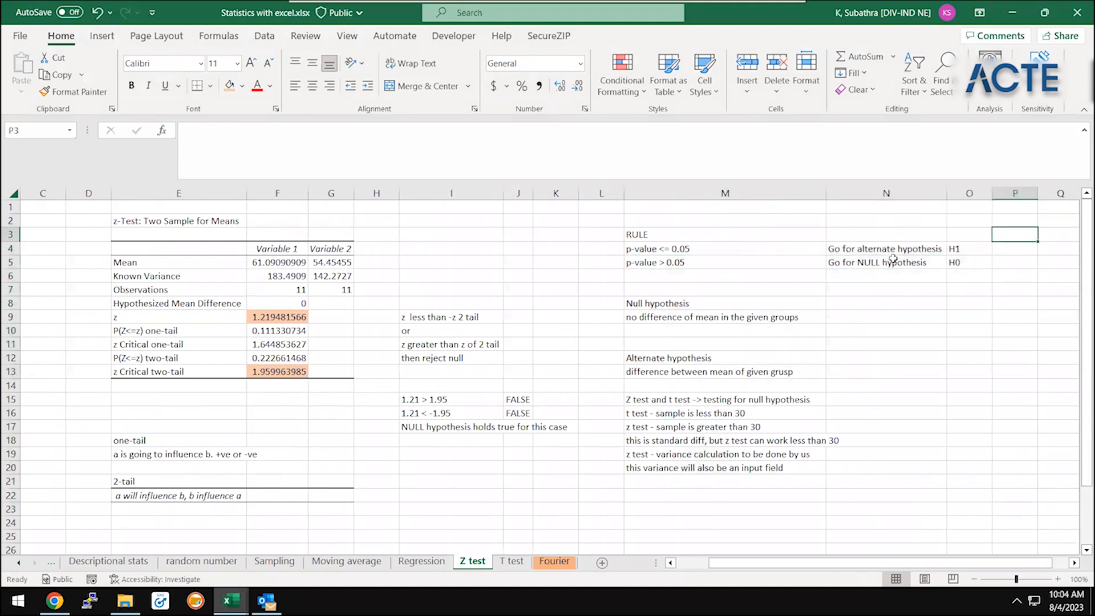
{"action": "scroll", "coordinate": [894, 260], "scroll_direction": "right", "scroll_amount": 1}
{"action": "key", "text": "Right"}
{"action": "key", "text": "Right"}
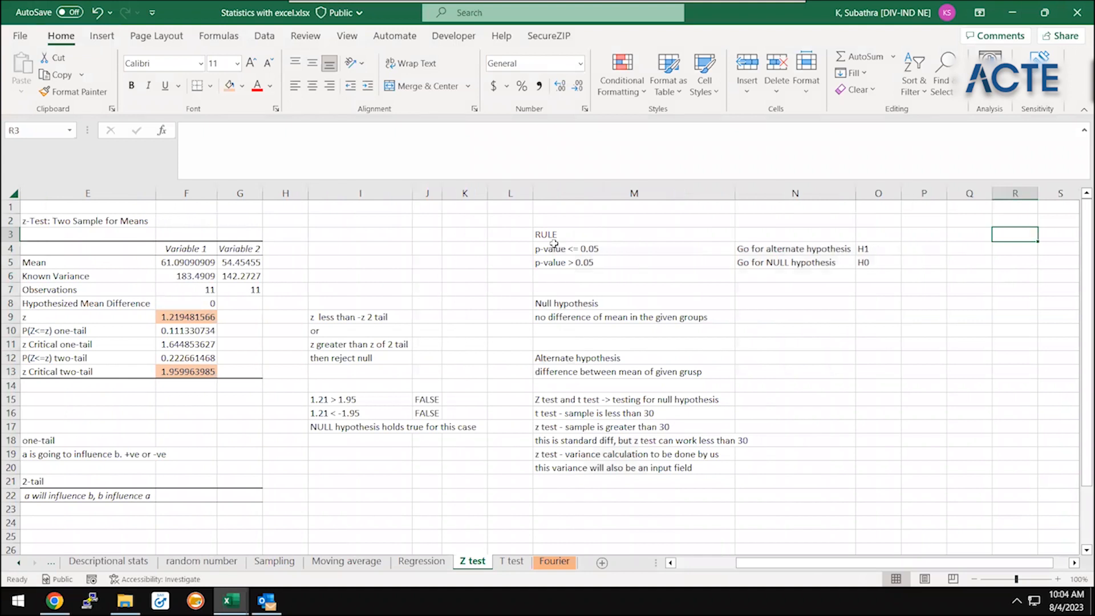
{"action": "left_click", "coordinate": [554, 246]}
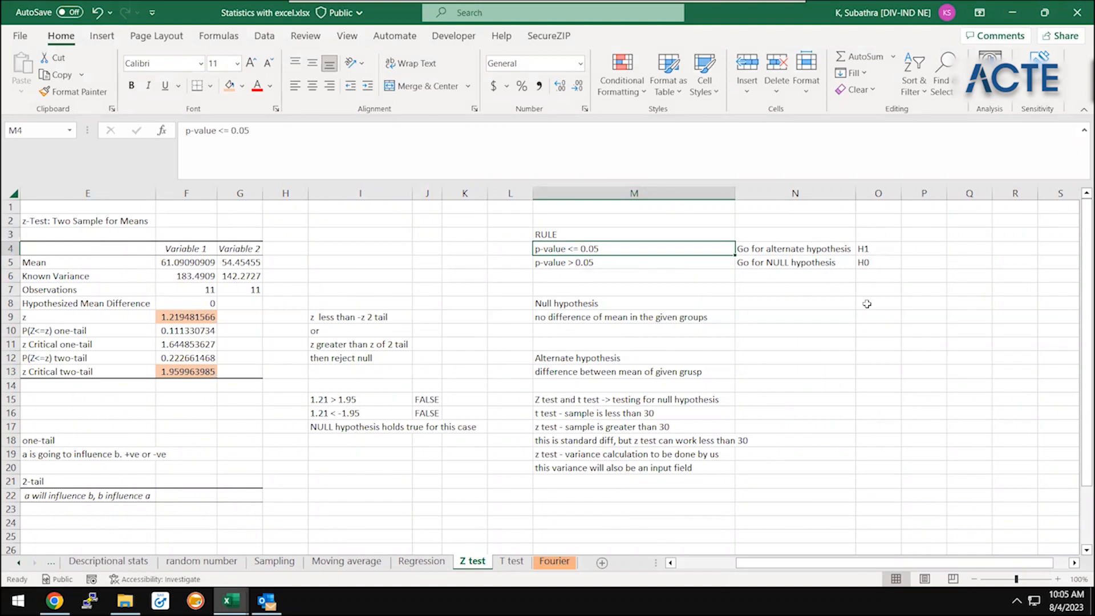
{"action": "left_click", "coordinate": [639, 234]}
{"action": "left_click", "coordinate": [661, 272]}
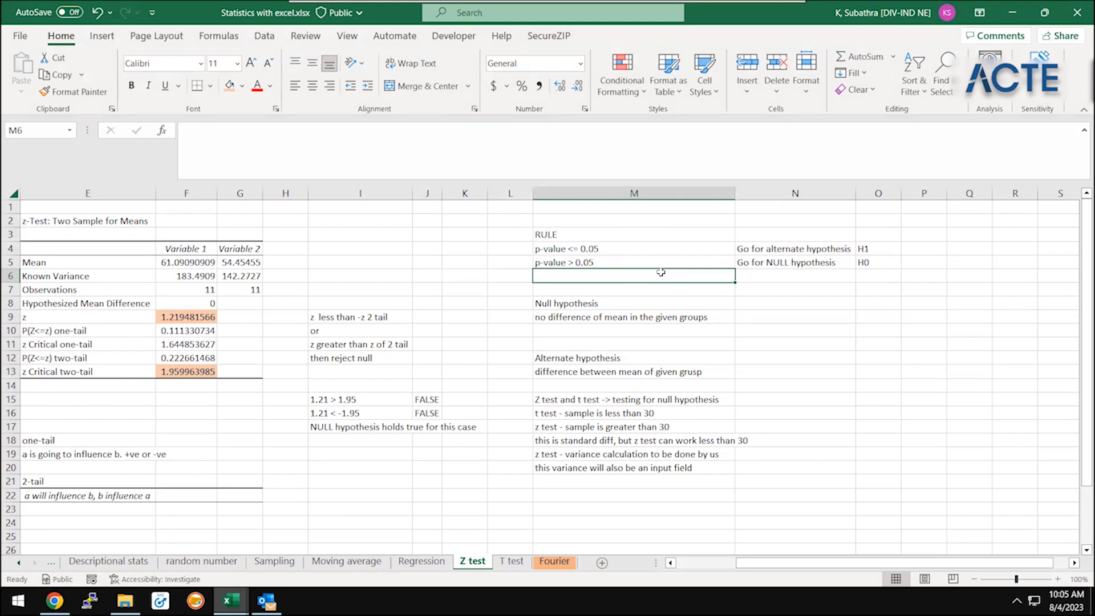
{"action": "left_click", "coordinate": [629, 308]}
{"action": "left_click", "coordinate": [630, 311]}
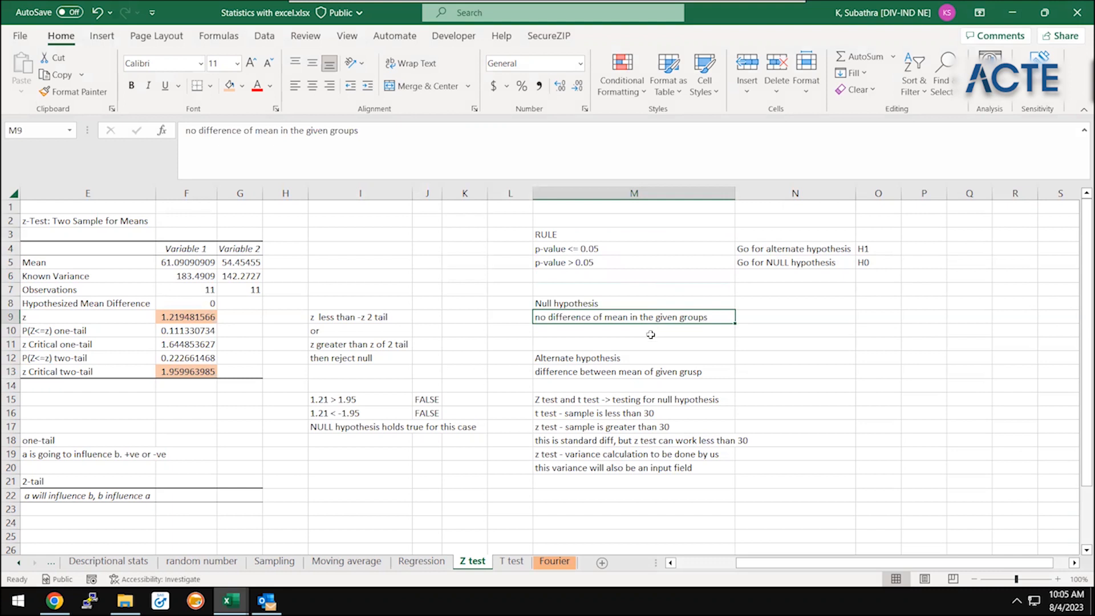
{"action": "left_click", "coordinate": [631, 368]}
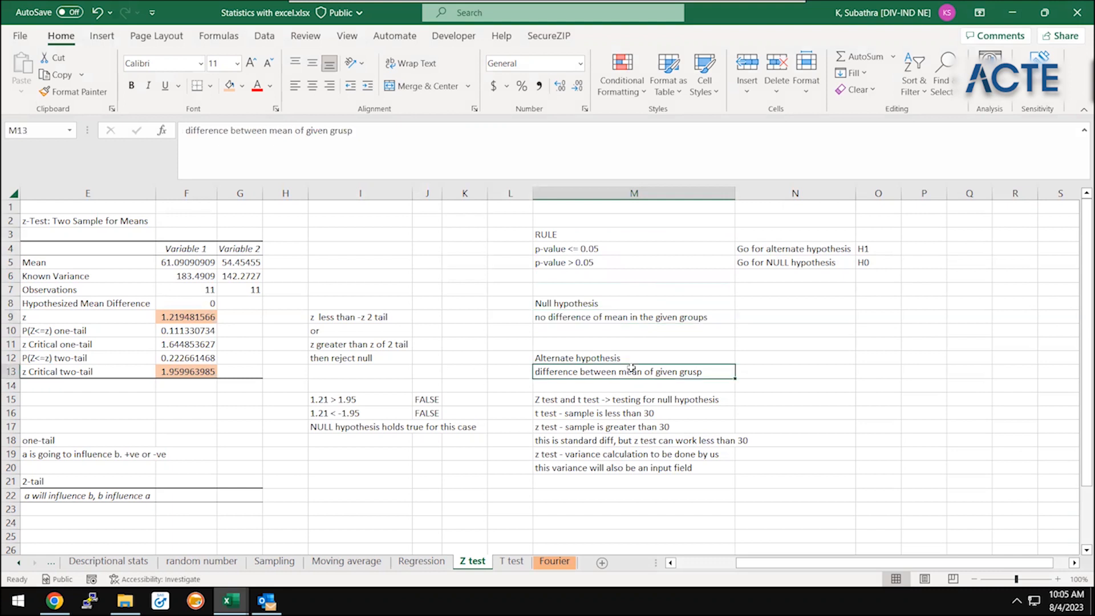
{"action": "left_click", "coordinate": [647, 263]}
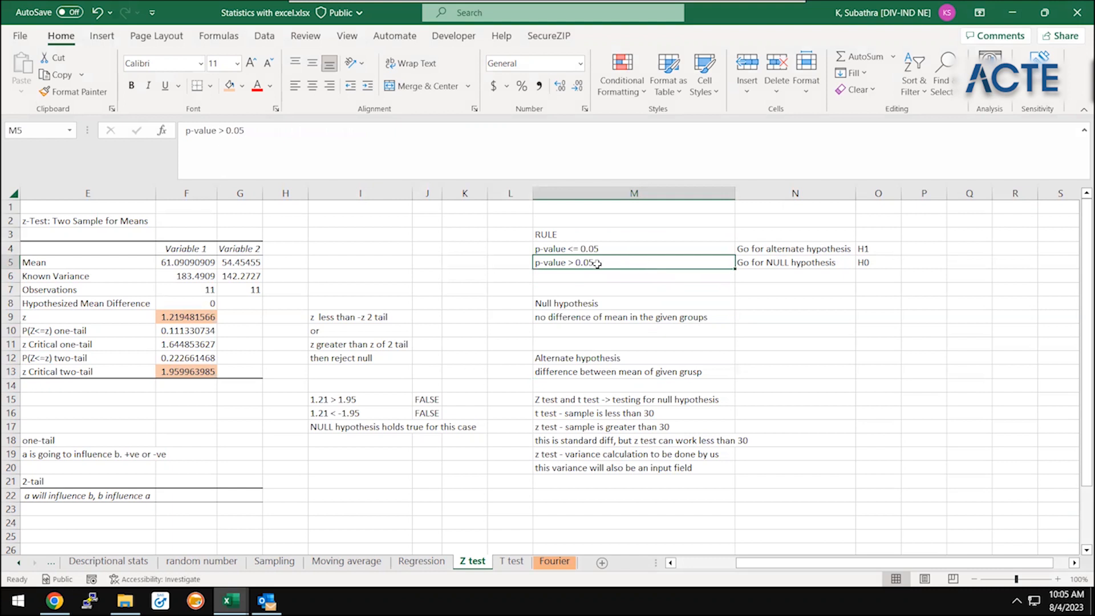
{"action": "left_click", "coordinate": [608, 247]}
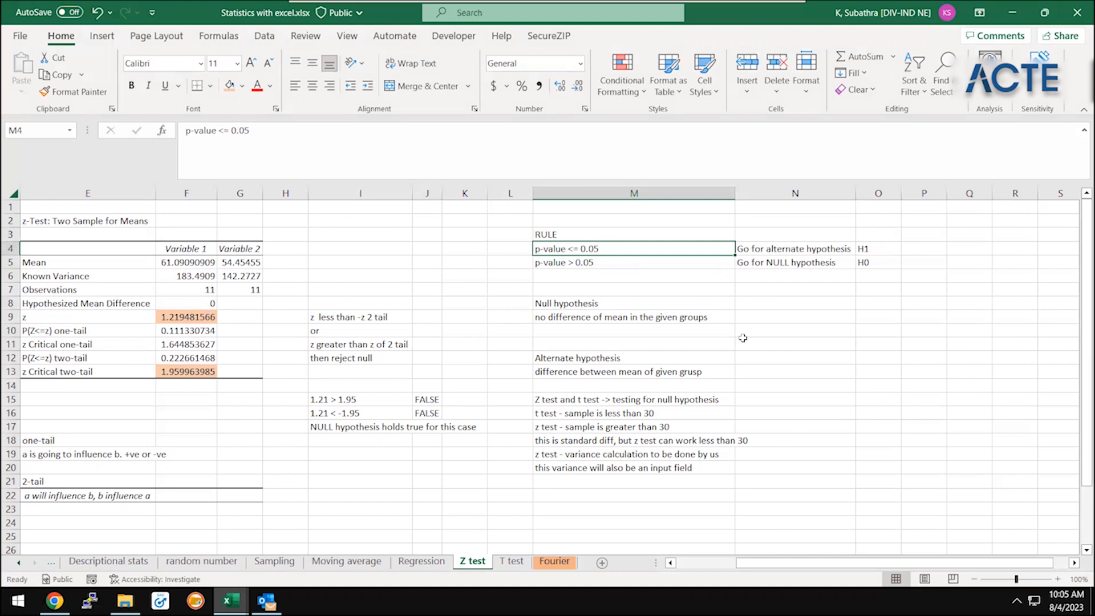
Review the z test notes on sample size and variance calculation in M17:M20
{"action": "left_click", "coordinate": [608, 429]}
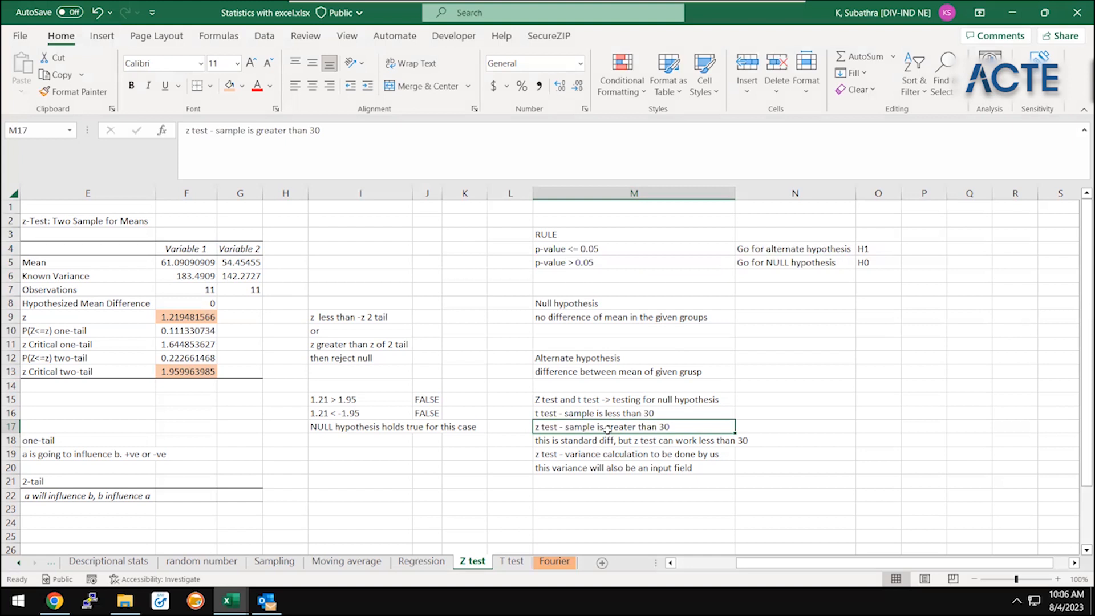
{"action": "key", "text": "Down"}
{"action": "key", "text": "Down"}
{"action": "key", "text": "Down"}
{"action": "key", "text": "Up"}
{"action": "key", "text": "Down"}
{"action": "key", "text": "Up"}
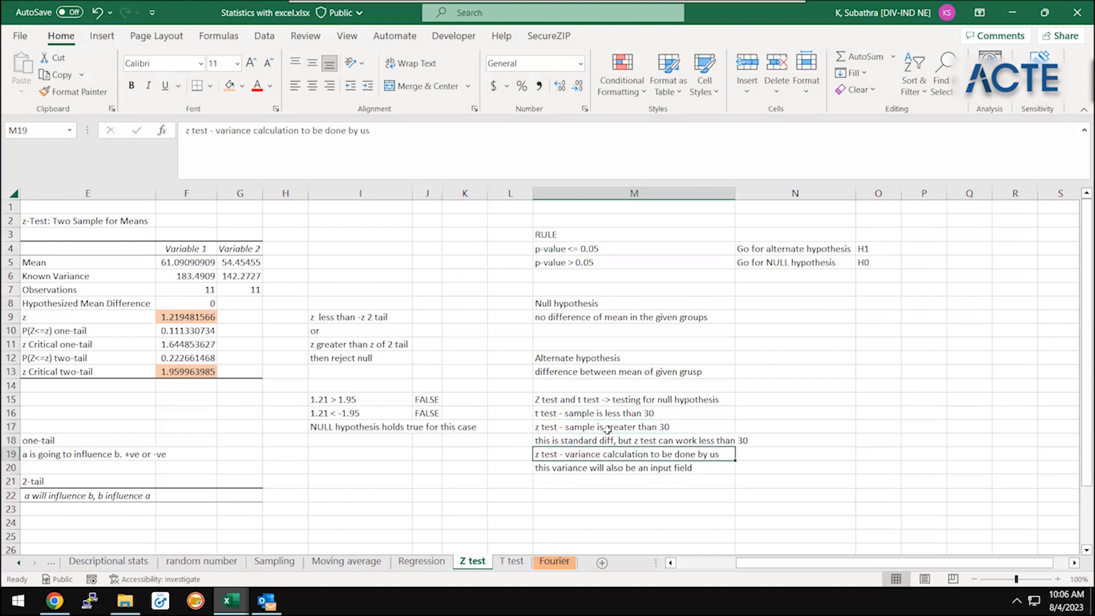
Inspect the variance formulas of the Before and After samples in A14 and B14 along with the Before data
{"action": "key", "text": "ctrl+Left"}
{"action": "key", "text": "ctrl+Left"}
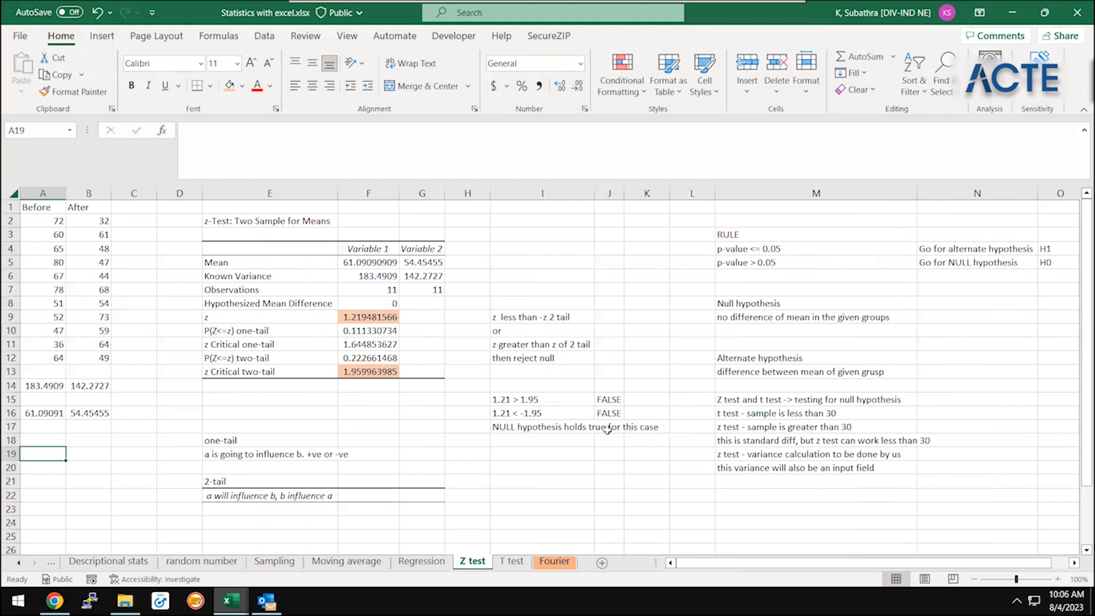
{"action": "left_click", "coordinate": [61, 276]}
{"action": "left_click", "coordinate": [82, 387]}
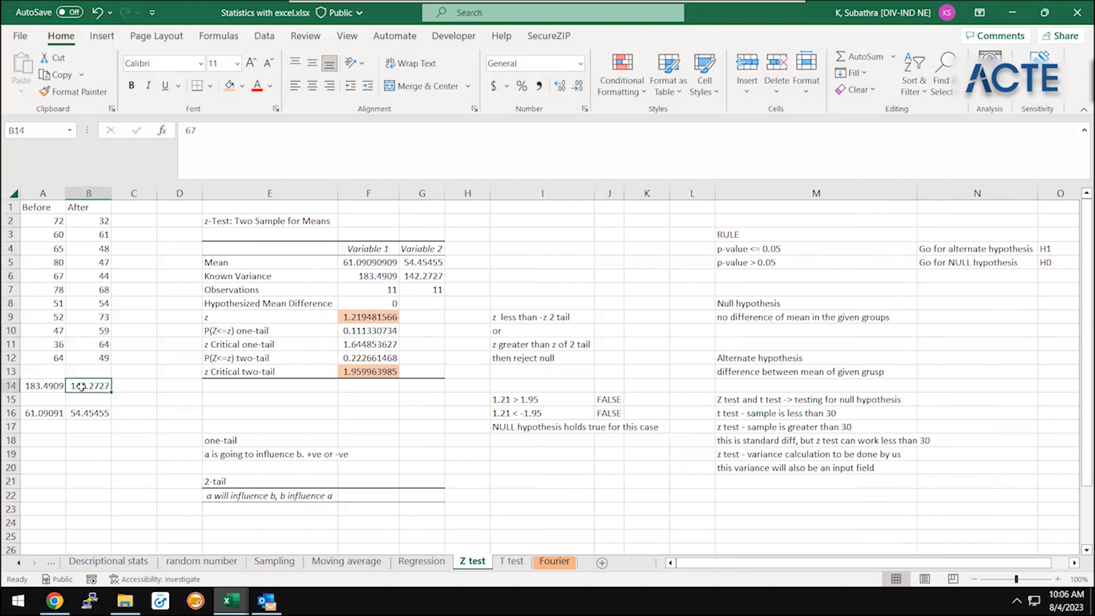
{"action": "key", "text": "Left"}
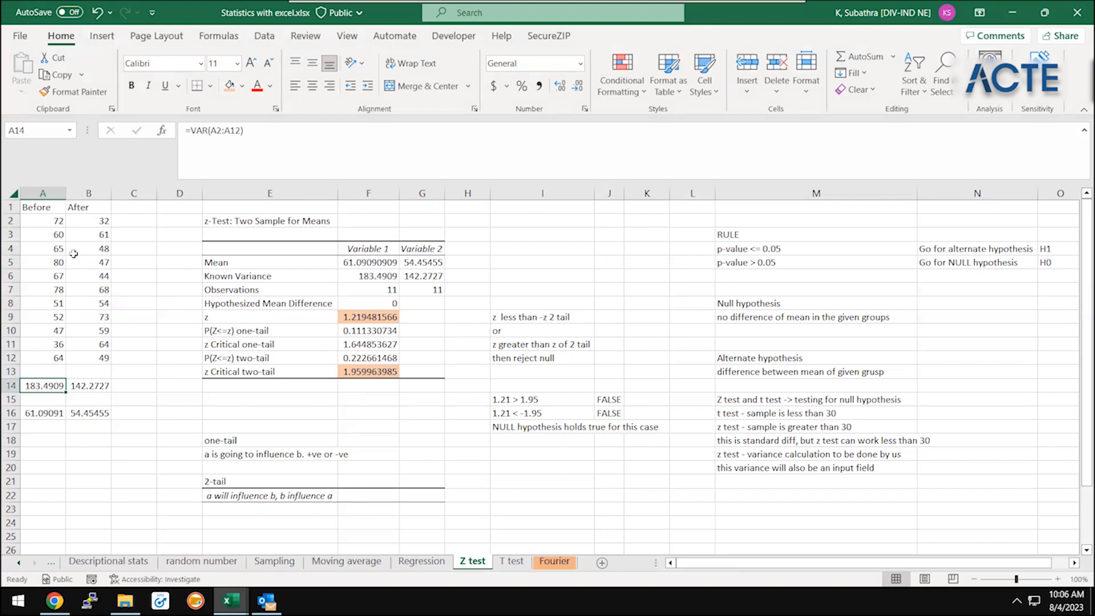
{"action": "left_click_drag", "start_coordinate": [56, 222], "coordinate": [75, 376]}
{"action": "left_click", "coordinate": [74, 384]}
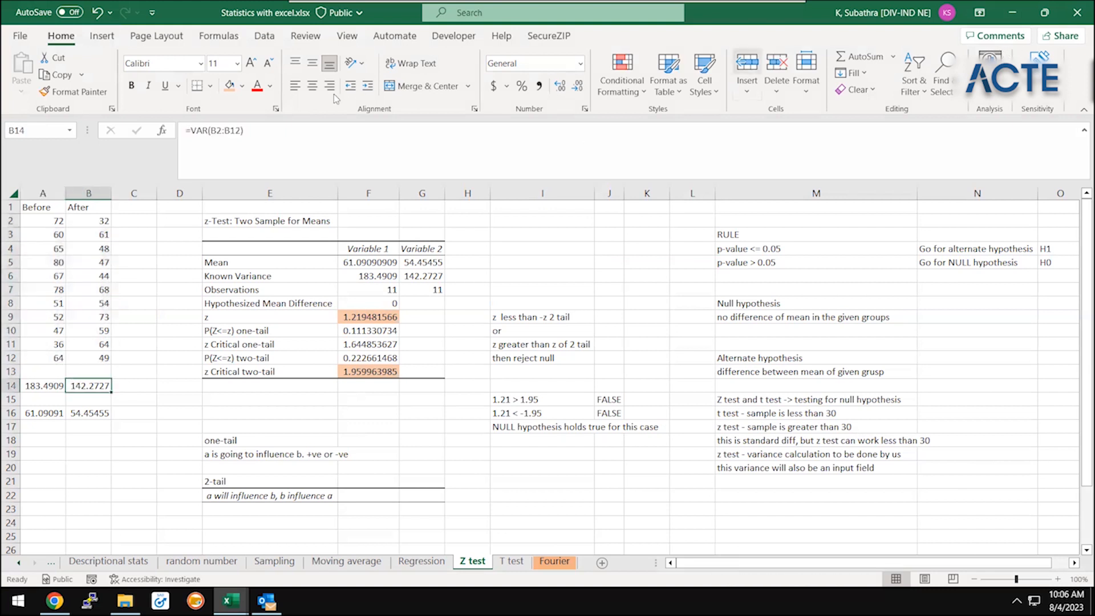
Examine the known variance inputs in the z-Test: Two Sample for Means analysis settings, and close them without running the test
{"action": "left_click", "coordinate": [264, 36]}
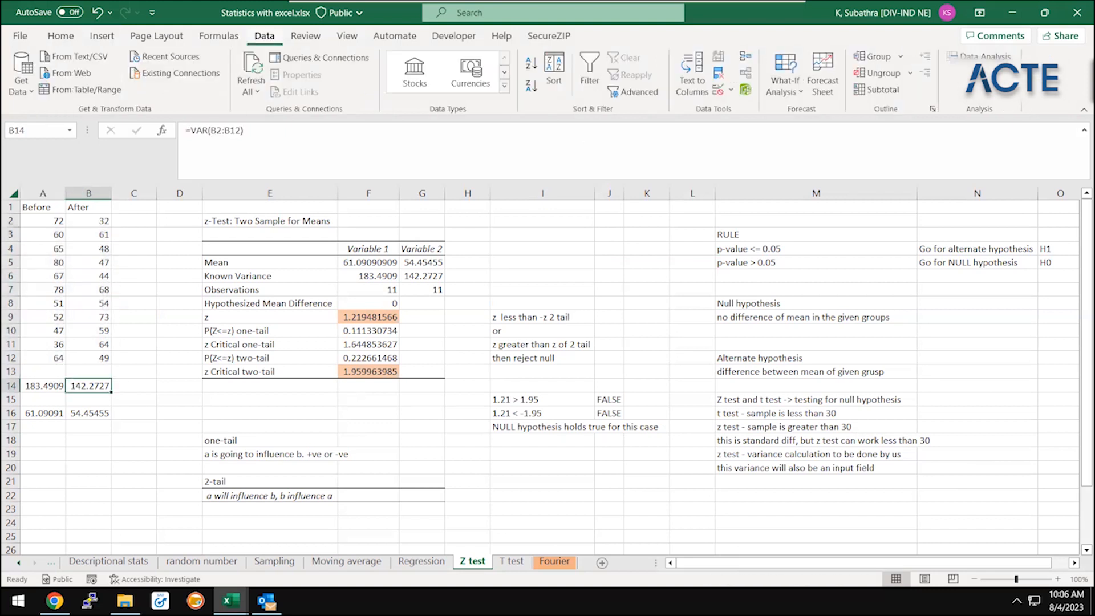
{"action": "left_click", "coordinate": [981, 56]}
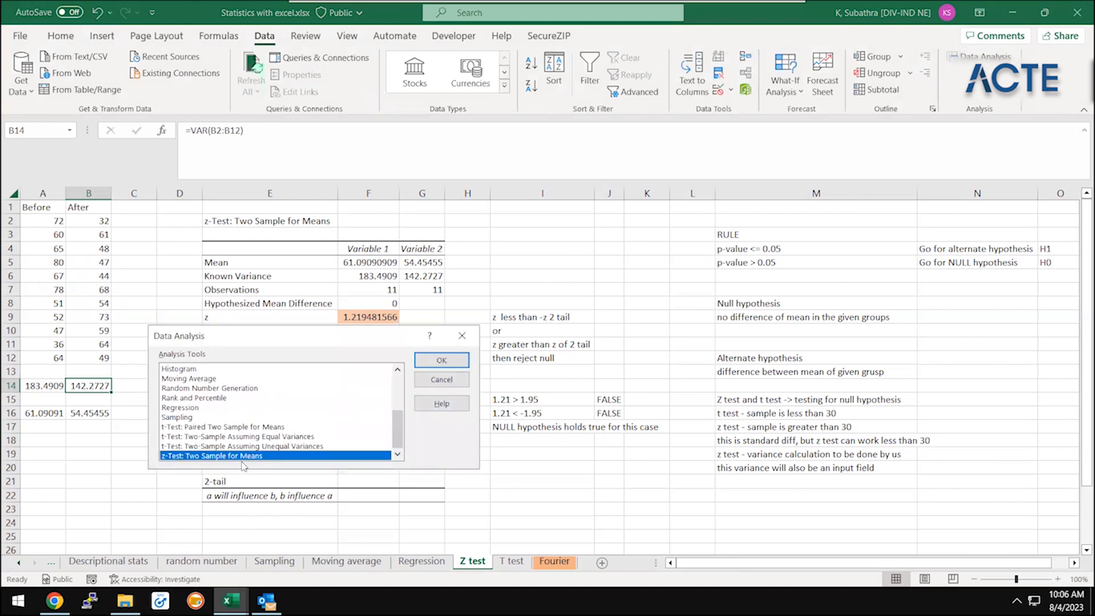
{"action": "left_click", "coordinate": [454, 362]}
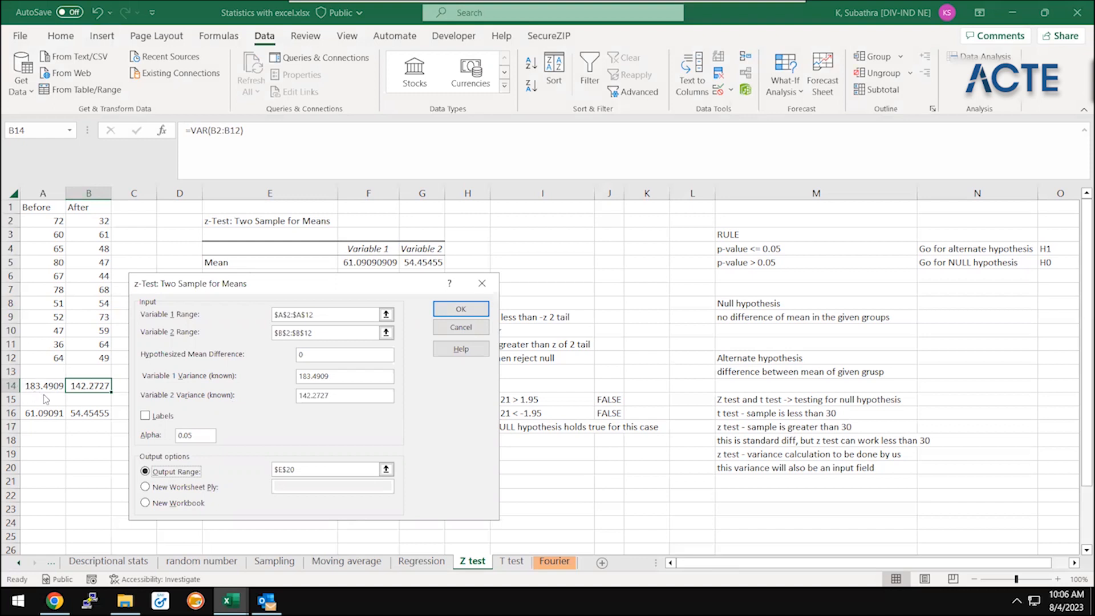
{"action": "left_click", "coordinate": [360, 377]}
{"action": "left_click", "coordinate": [482, 283]}
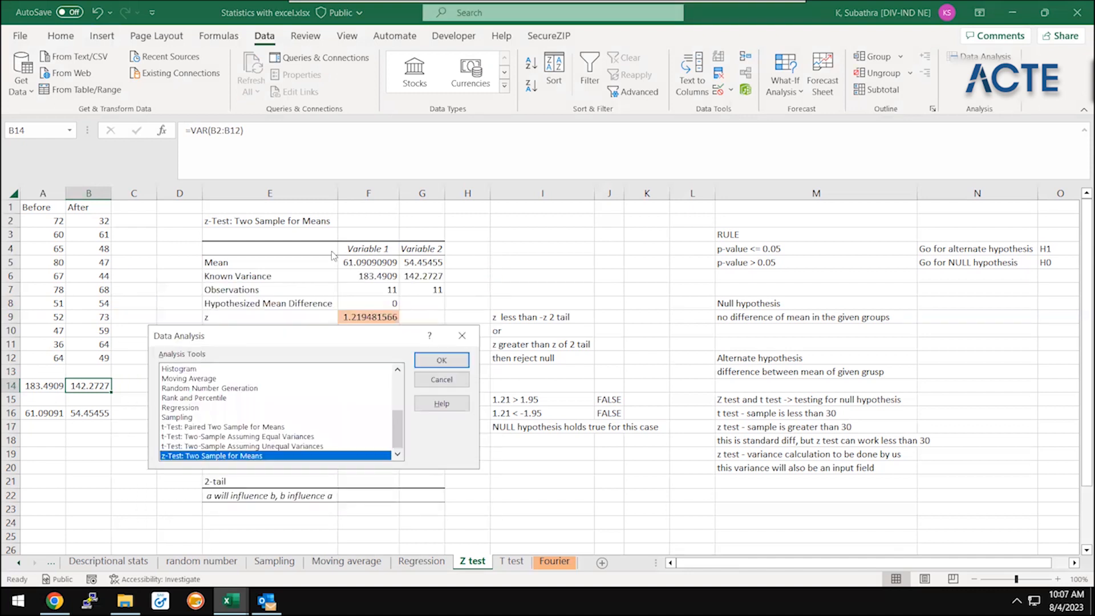
{"action": "left_click", "coordinate": [462, 335]}
Review the z-Test output table in columns E to G, focusing on the Known Variance and Observations rows
{"action": "left_click", "coordinate": [290, 223]}
{"action": "left_click", "coordinate": [419, 424], "text": "shift"}
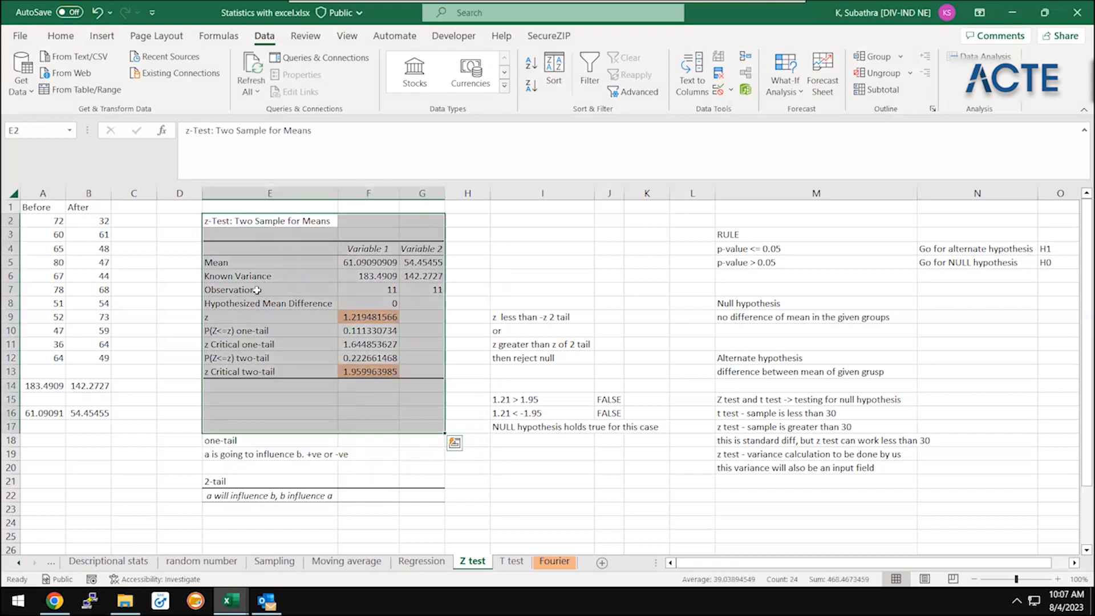
{"action": "left_click", "coordinate": [259, 272]}
{"action": "key", "text": "Up"}
{"action": "key", "text": "Down"}
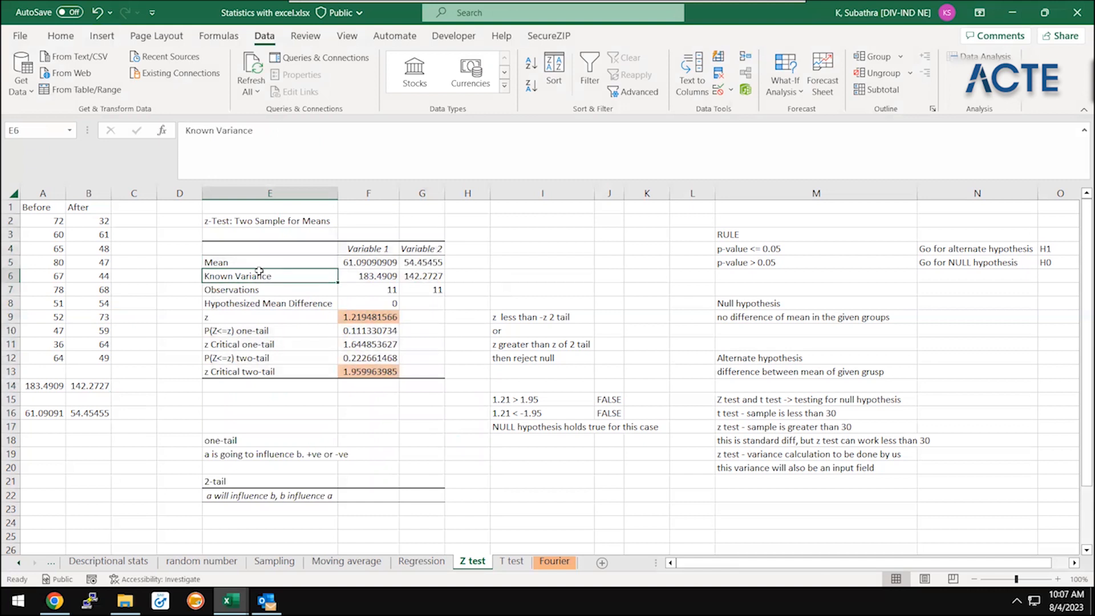
{"action": "key", "text": "Down"}
{"action": "key", "text": "Up"}
{"action": "key", "text": "Right"}
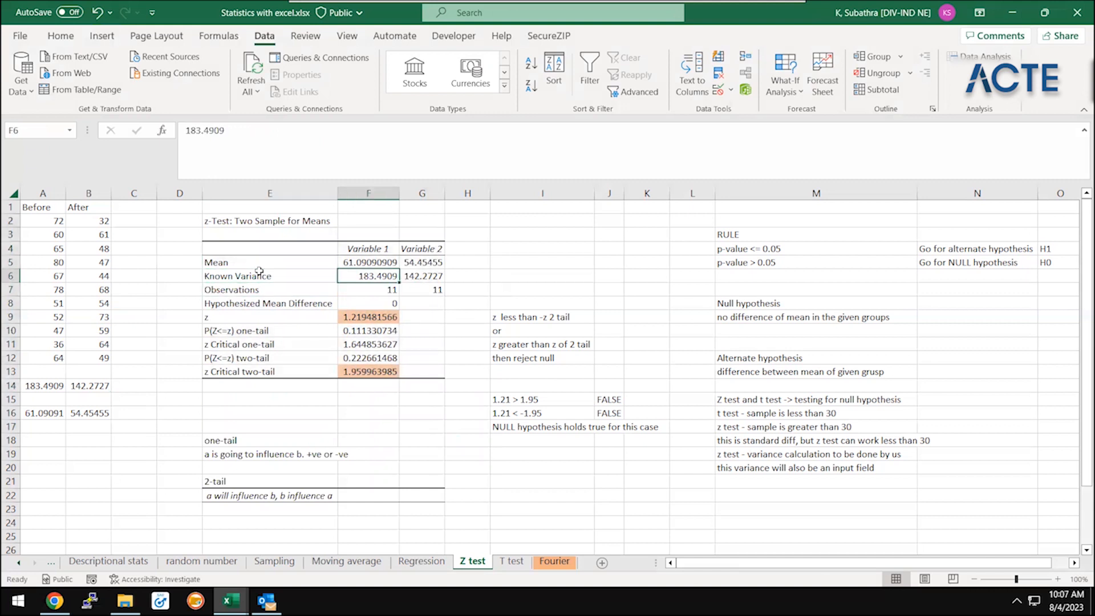
{"action": "key", "text": "Down"}
{"action": "key", "text": "Left"}
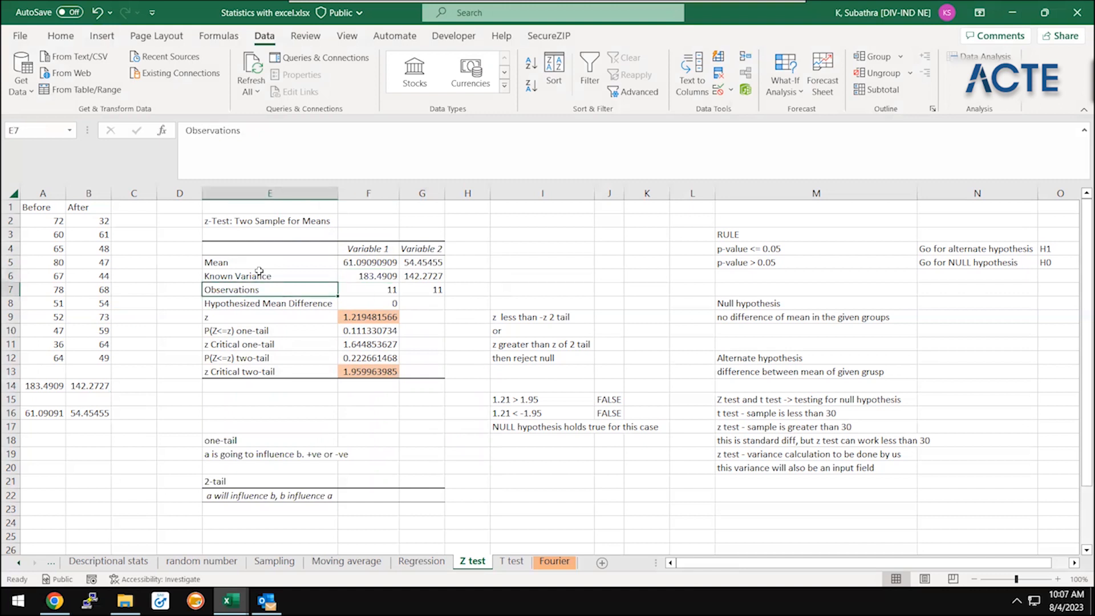
Examine the Before values in A2:A12 and the After values in B2:B12
{"action": "left_click", "coordinate": [26, 239]}
{"action": "key", "text": "Up"}
{"action": "key", "text": "ctrl+shift+Down"}
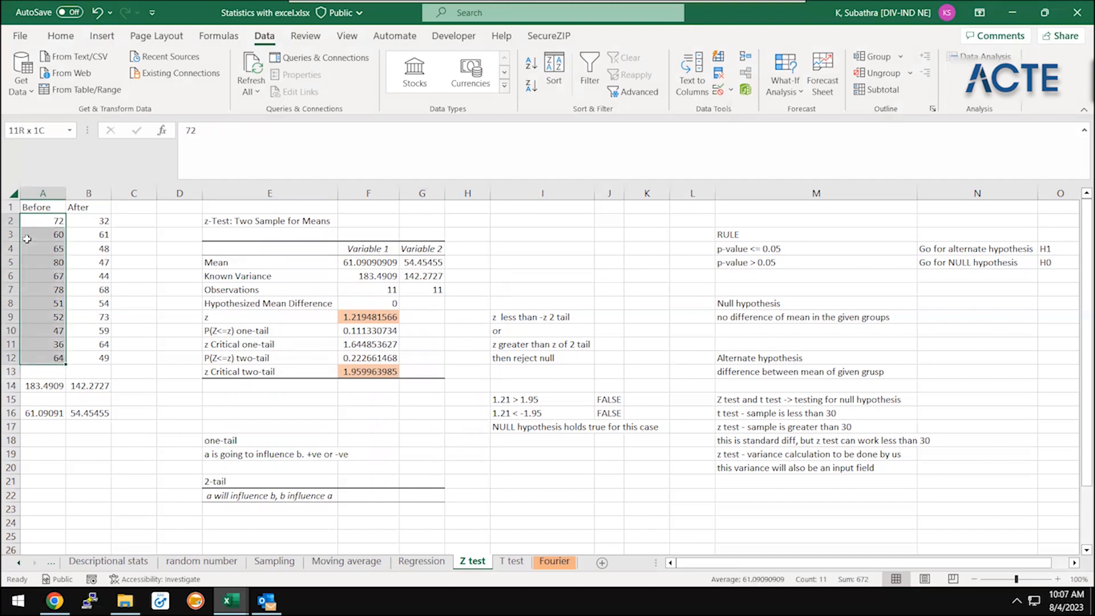
{"action": "key", "text": "Right"}
{"action": "key", "text": "ctrl+shift+Down"}
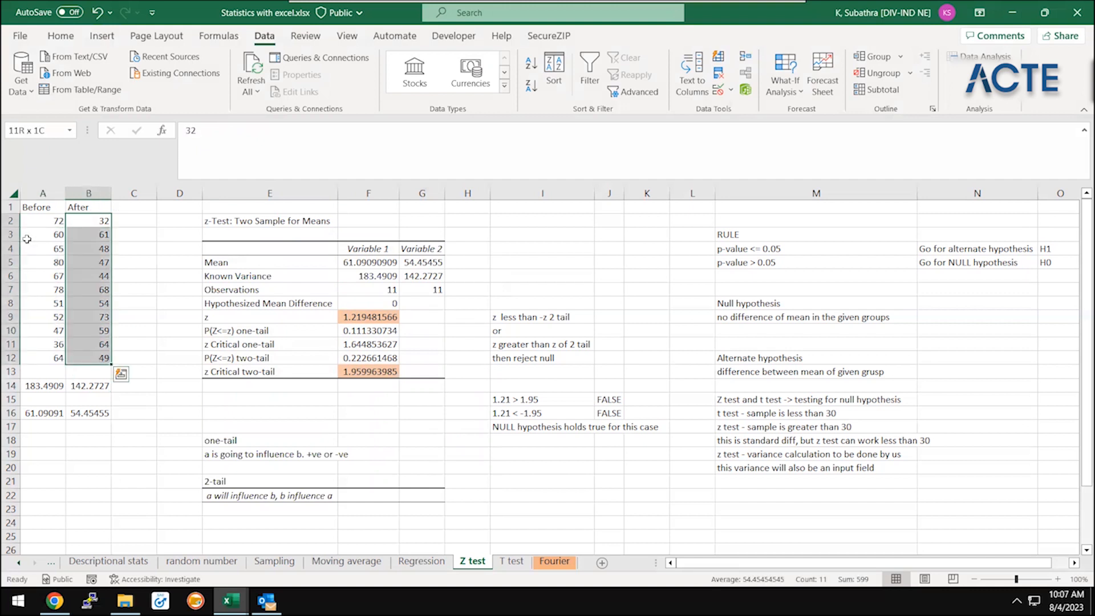
Review the z-Test output rows from Hypothesized Mean Difference to P(Z<=z) two-tail, along with the one-tail note in E19
{"action": "left_click", "coordinate": [340, 279]}
{"action": "key", "text": "Down"}
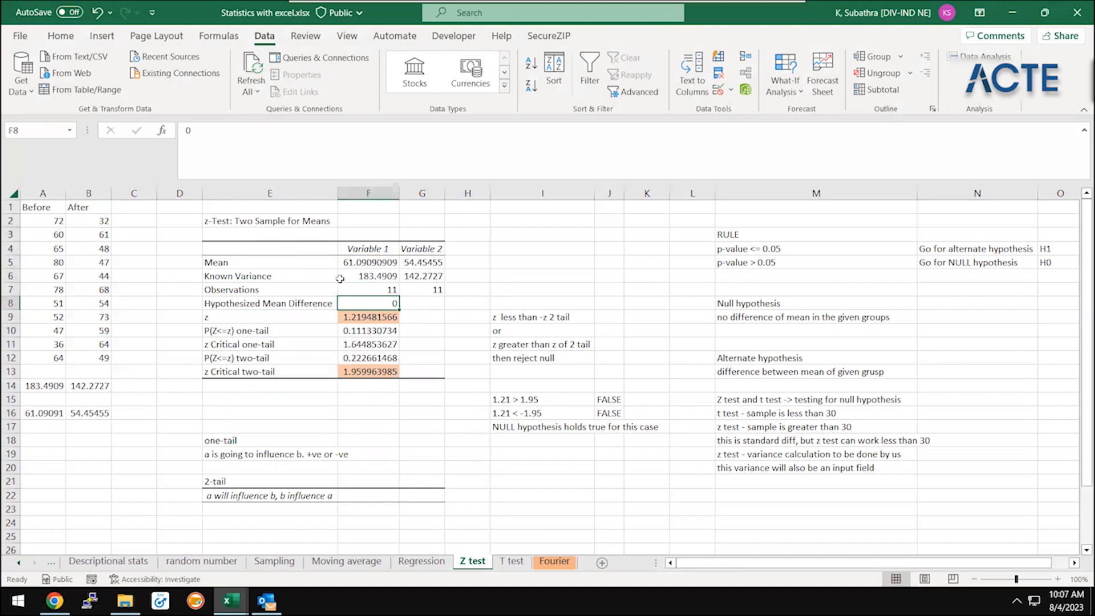
{"action": "key", "text": "Down"}
{"action": "key", "text": "Left"}
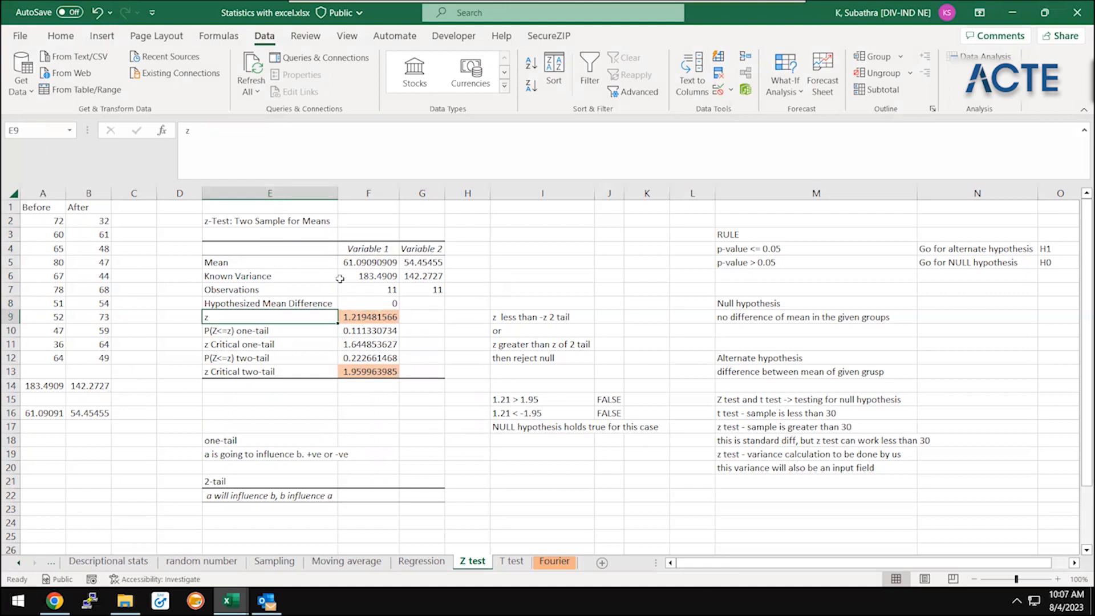
{"action": "key", "text": "Down"}
{"action": "key", "text": "Down"}
{"action": "key", "text": "Down"}
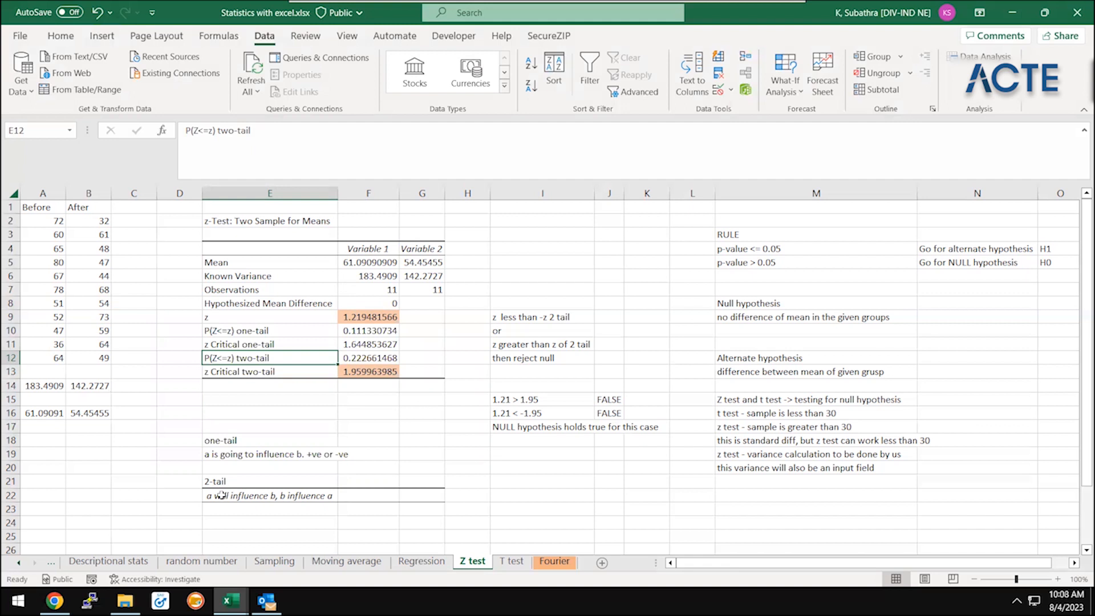
{"action": "left_click", "coordinate": [282, 454]}
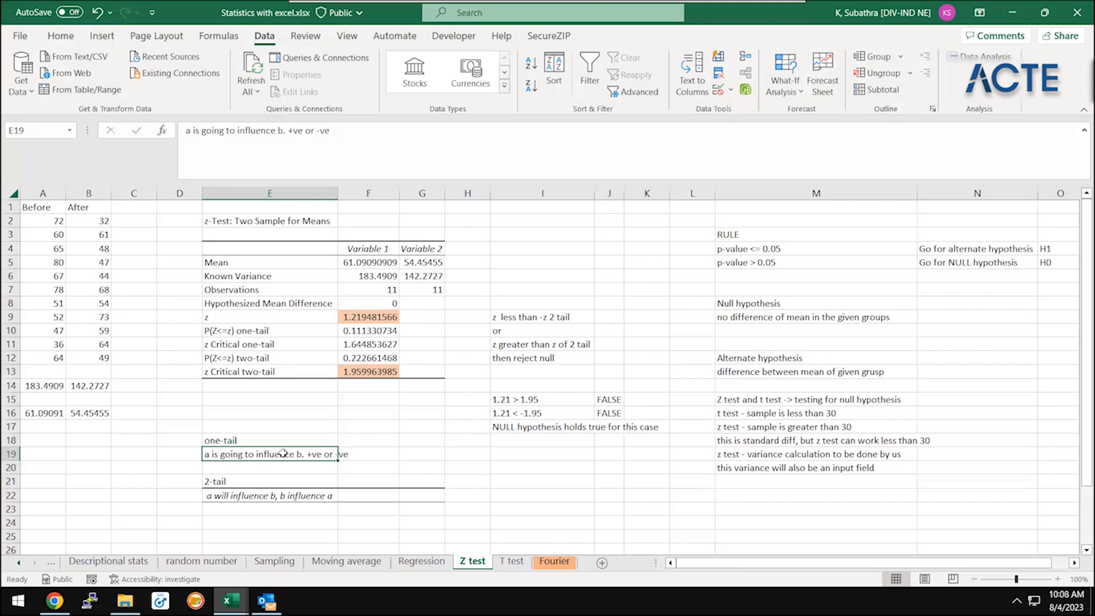
Compare the z value in F9 with the rejection condition noted in I9
{"action": "left_click", "coordinate": [424, 341]}
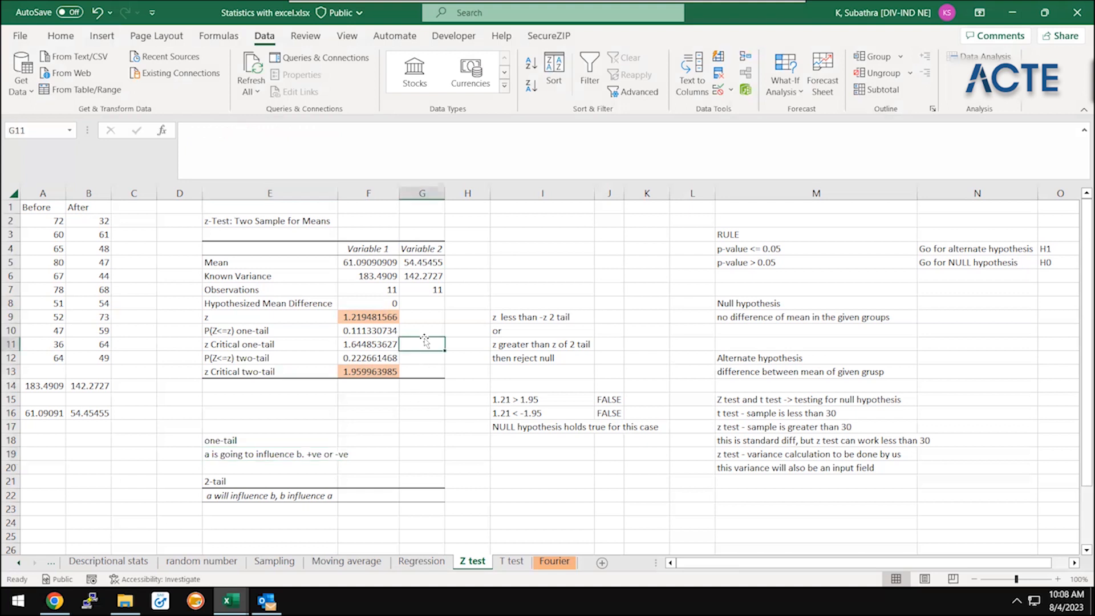
{"action": "left_click", "coordinate": [398, 320]}
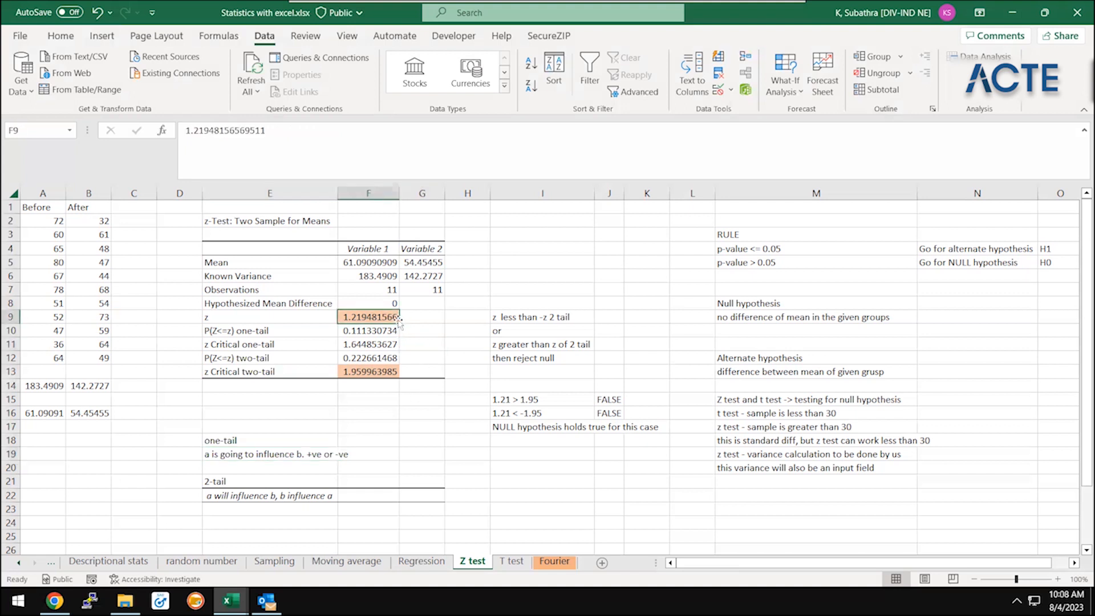
{"action": "left_click", "coordinate": [518, 318]}
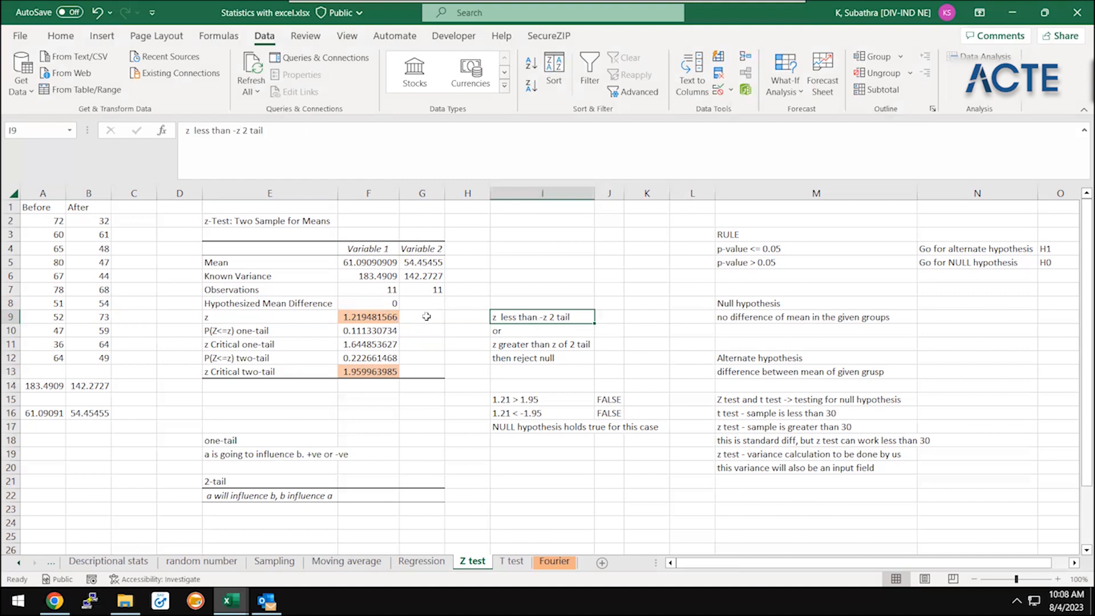
Replace the "then reject null" note in I12 with the heading "REJECT NULL" in I8, above the rejection conditions
{"action": "left_click", "coordinate": [597, 357]}
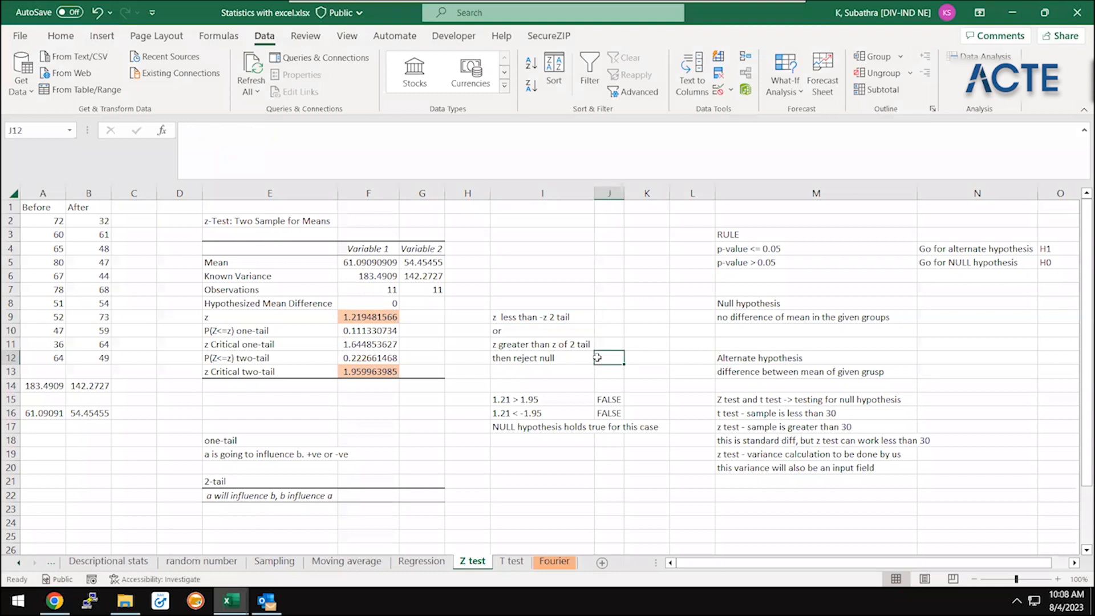
{"action": "key", "text": "Left"}
{"action": "key", "text": "Up"}
{"action": "key", "text": "Up"}
{"action": "key", "text": "Up"}
{"action": "key", "text": "Up"}
{"action": "type", "text": "REJE"}
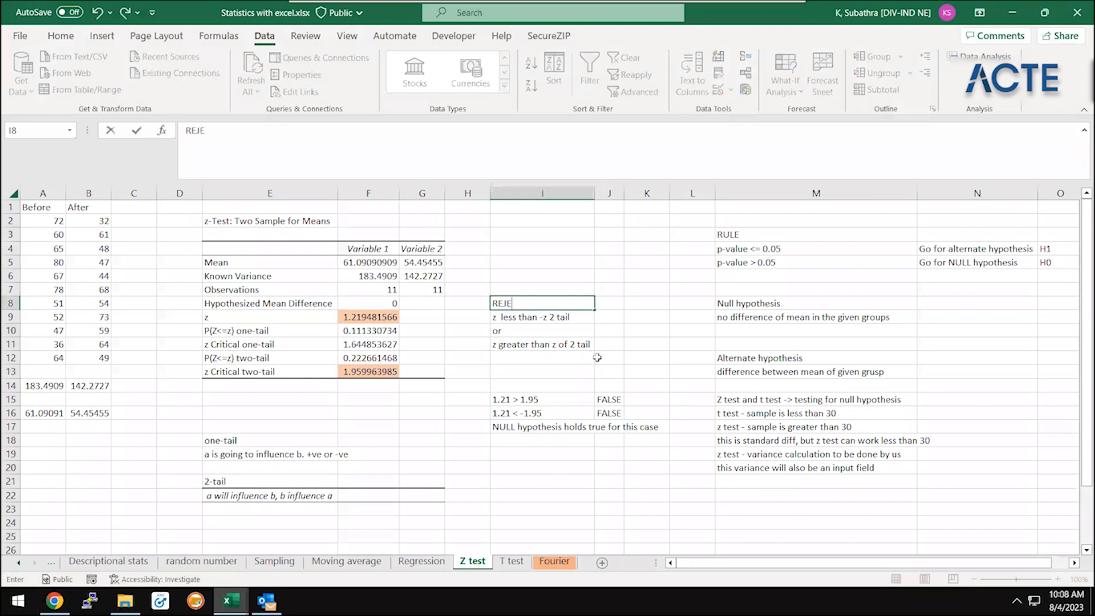
{"action": "type", "text": "CT NULL"}
{"action": "key", "text": "Return"}
{"action": "key", "text": "Up"}
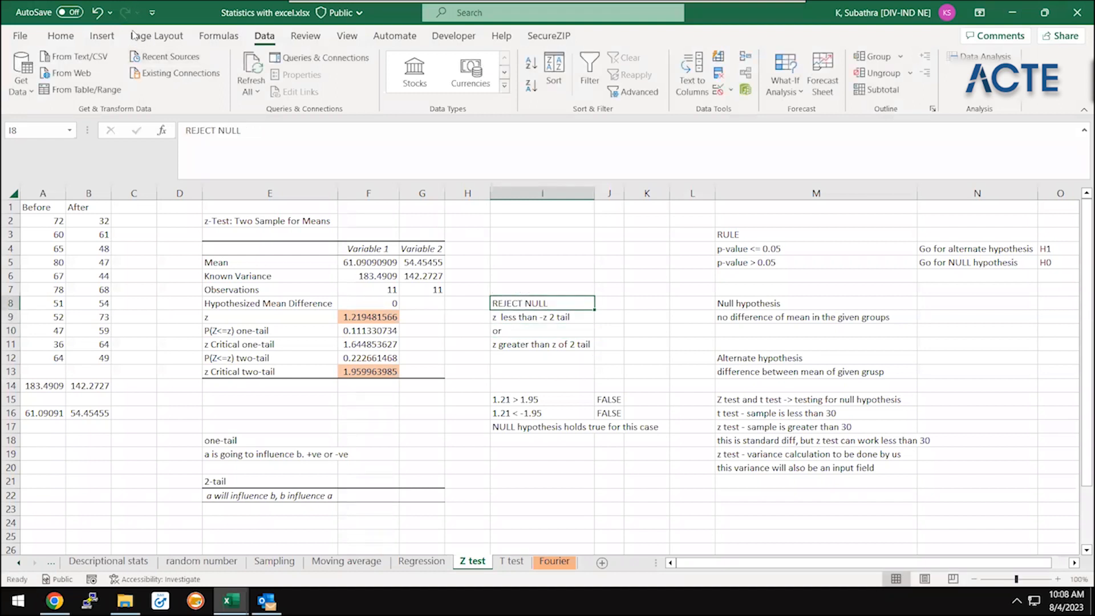
Fill the REJECT NULL heading in I8 with yellow
{"action": "left_click", "coordinate": [61, 36]}
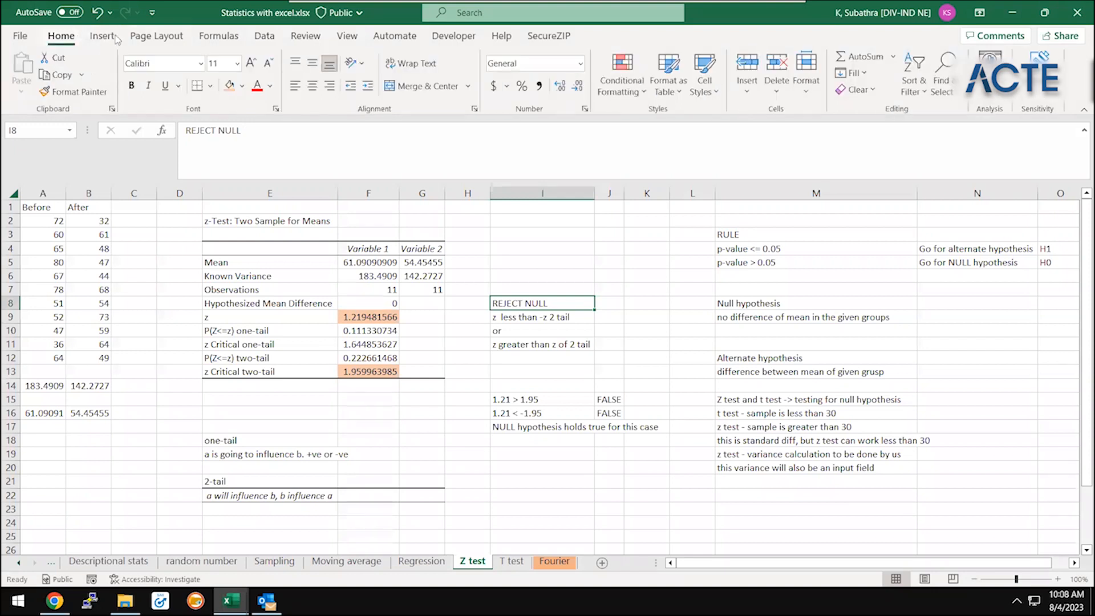
{"action": "left_click", "coordinate": [242, 85]}
{"action": "left_click", "coordinate": [262, 220]}
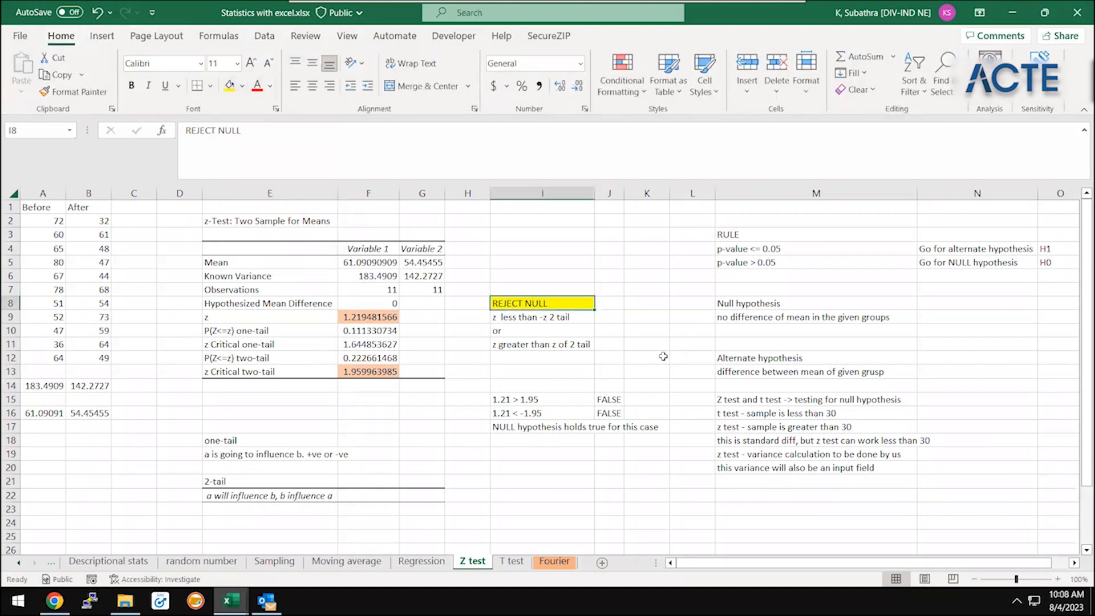
Reword the first rejection condition in I9 to "z less than -z of 2 tail"
{"action": "left_click", "coordinate": [579, 323]}
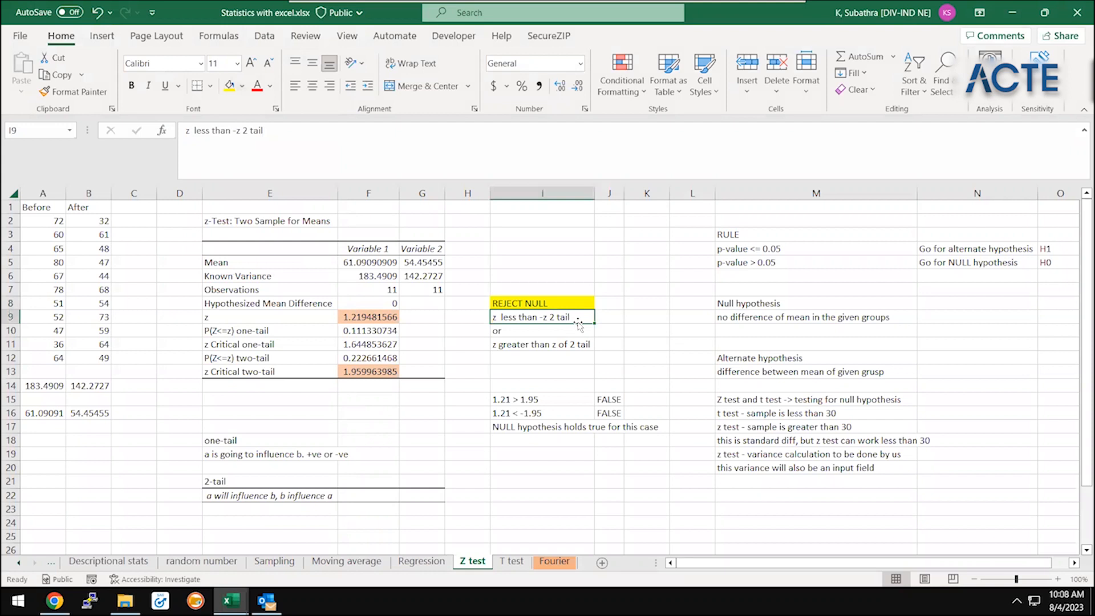
{"action": "left_click", "coordinate": [350, 315]}
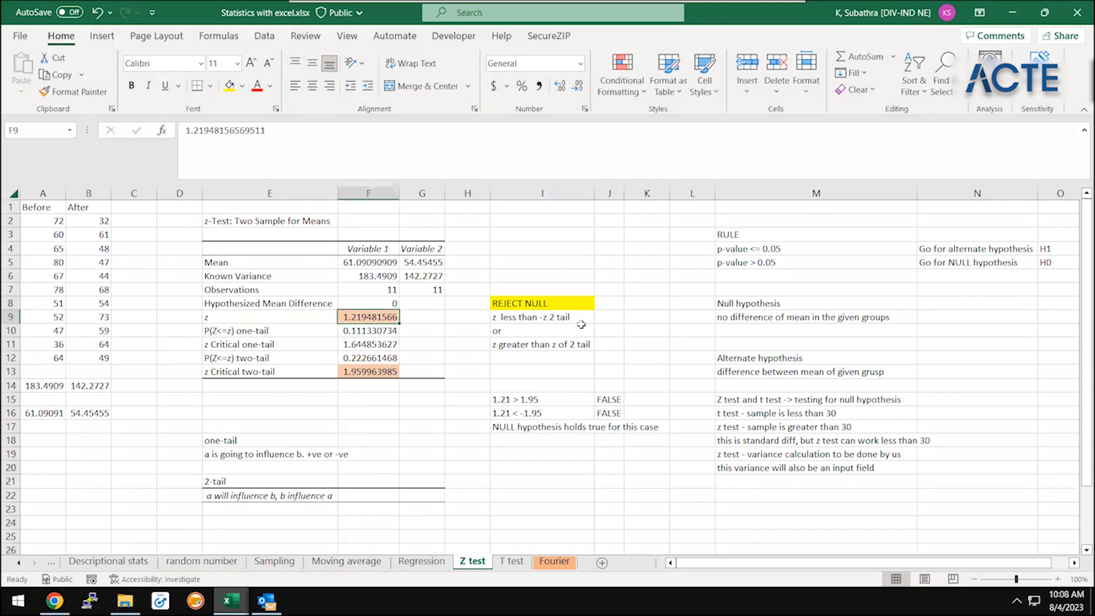
{"action": "left_click", "coordinate": [554, 316]}
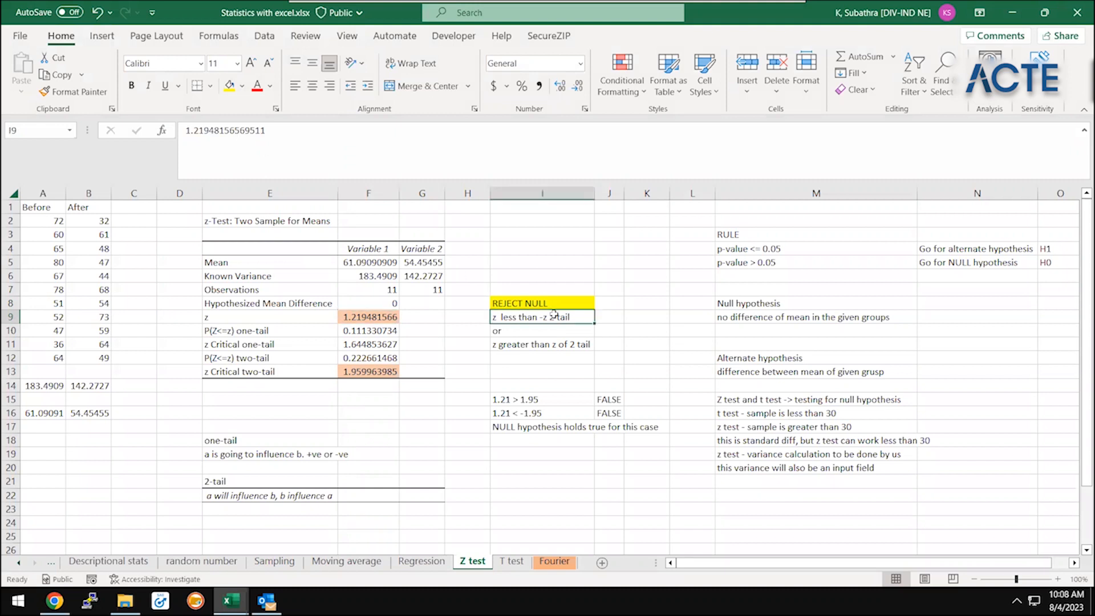
{"action": "left_click", "coordinate": [247, 132]}
{"action": "type", "text": "of"}
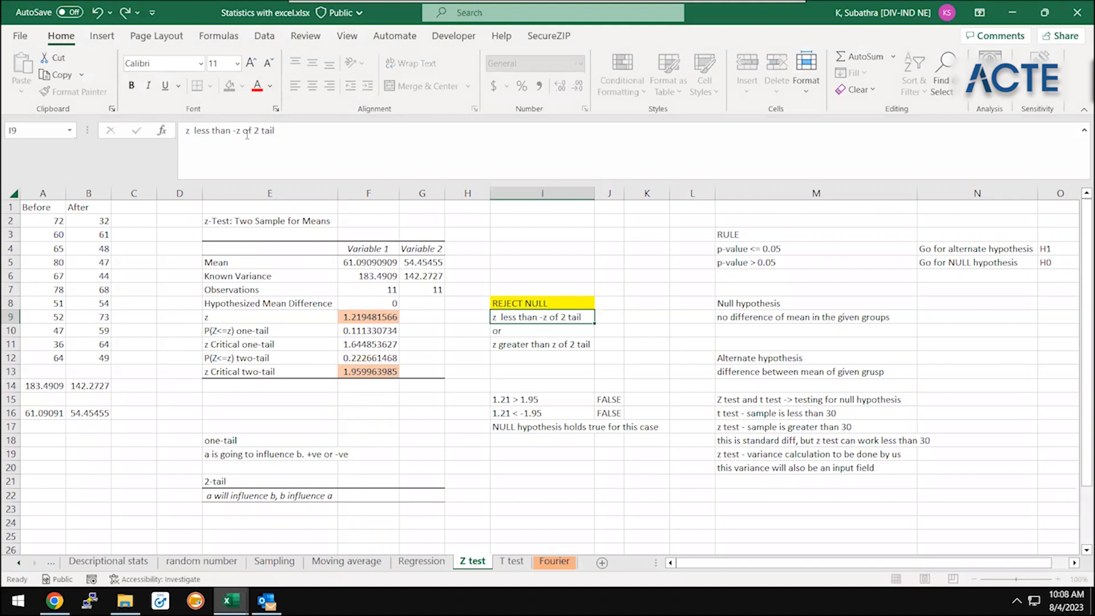
{"action": "key", "text": "Return"}
{"action": "key", "text": "Down"}
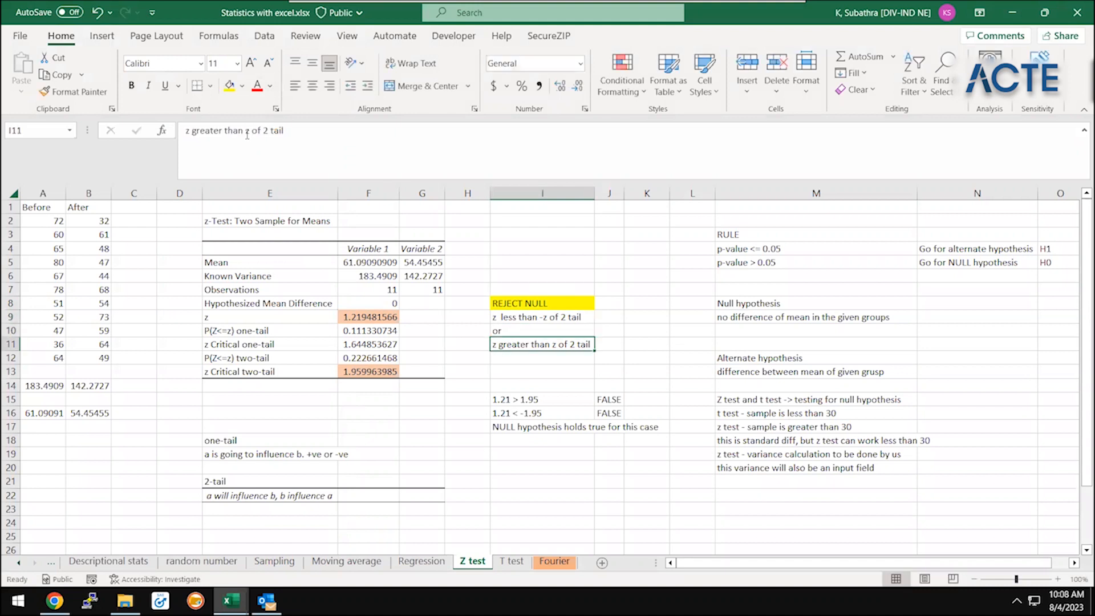
Enter the comparison "1.21 < -1.95" in J9 beside the first rejection condition
{"action": "left_click", "coordinate": [542, 414]}
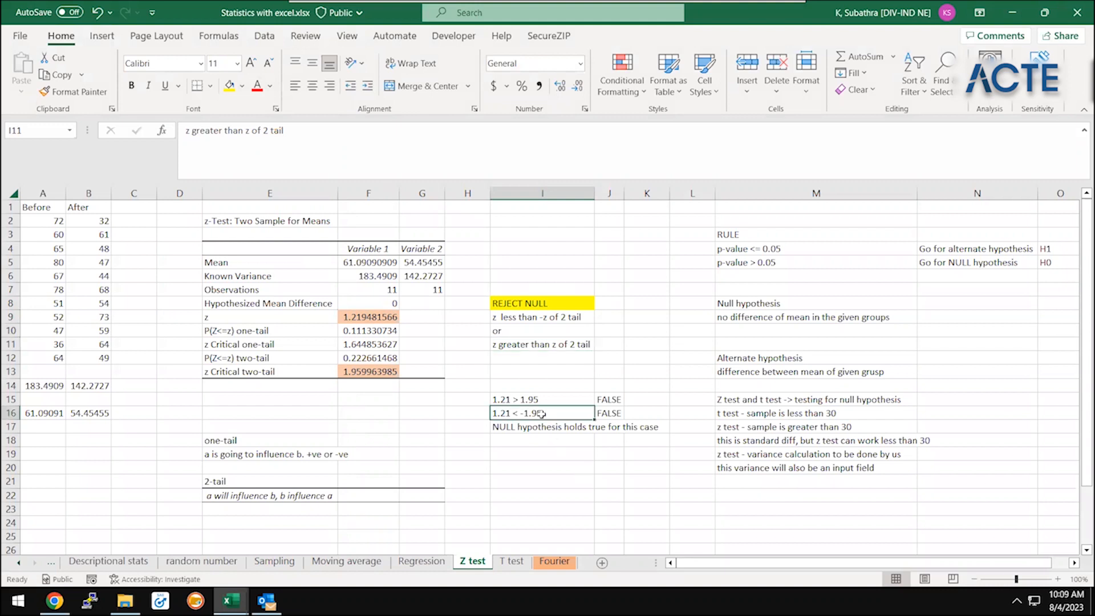
{"action": "left_click", "coordinate": [565, 315]}
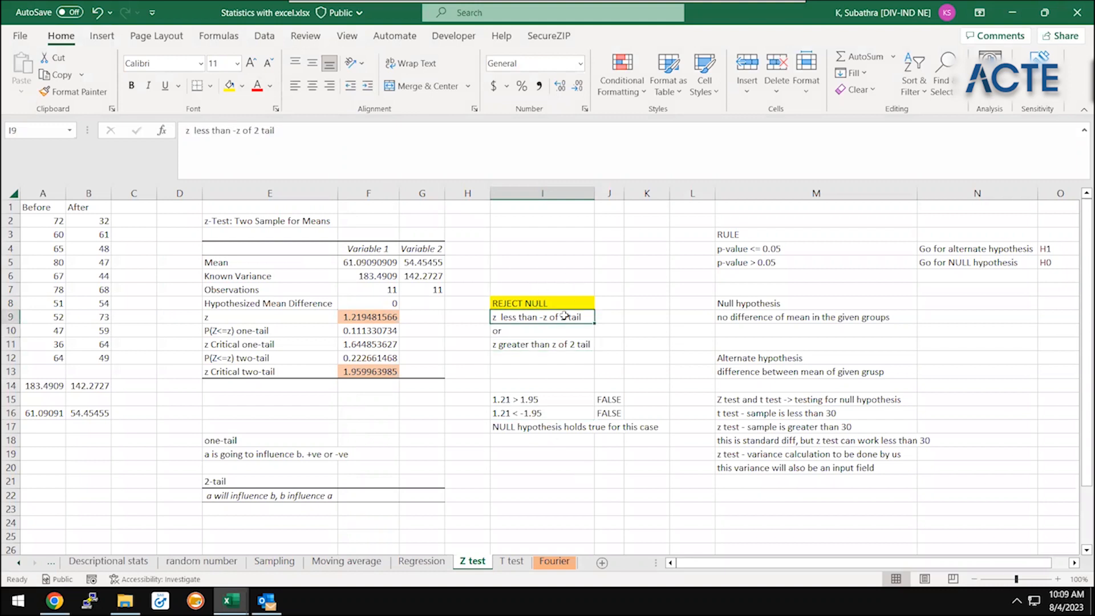
{"action": "key", "text": "Right"}
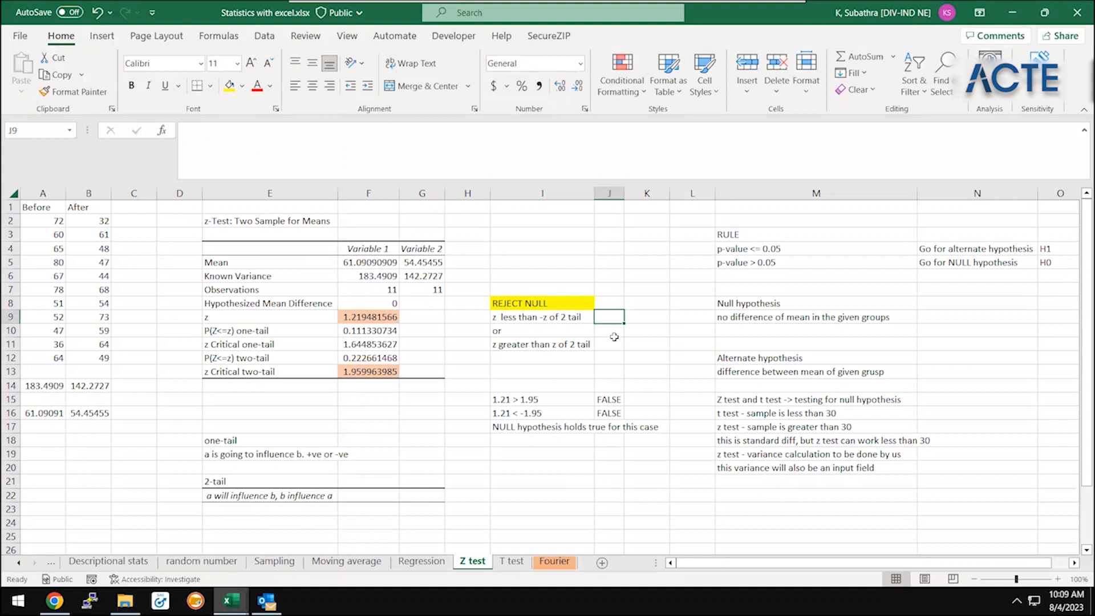
{"action": "type", "text": "1.21"}
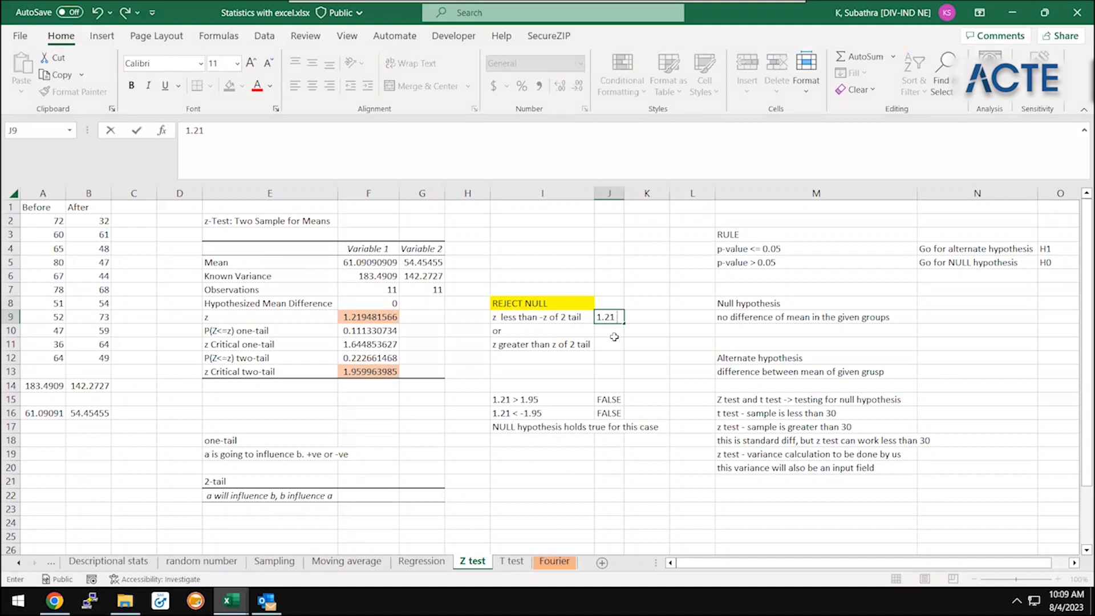
{"action": "type", "text": " < -1.95"}
{"action": "key", "text": "Return"}
{"action": "key", "text": "Up"}
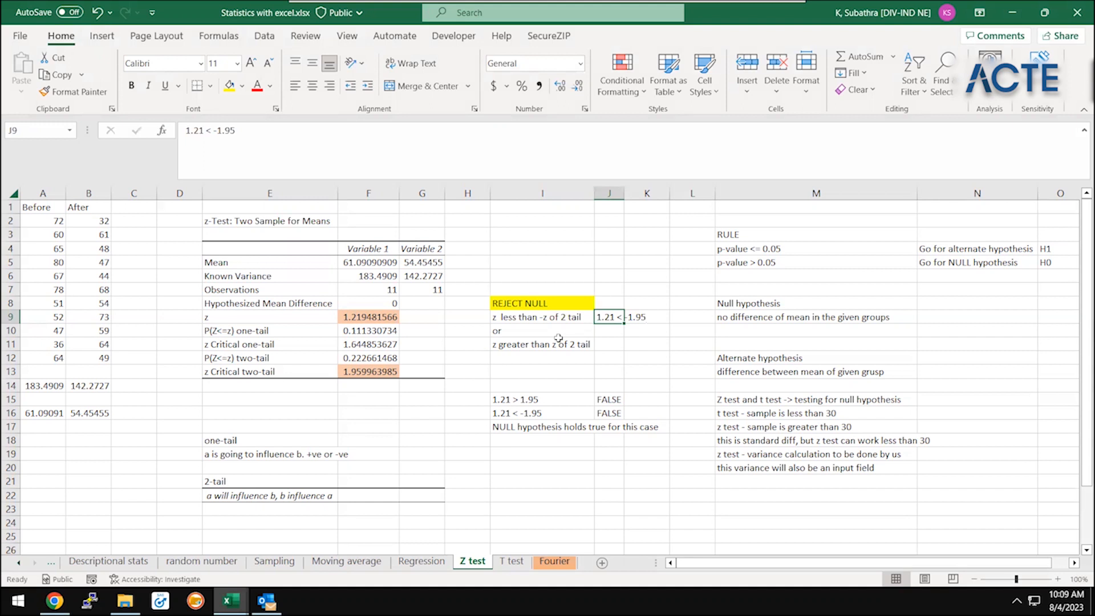
Enter FALSE in K9 as the first comparison's result and autofit column J to its contents
{"action": "key", "text": "Right"}
{"action": "type", "text": "FAS"}
{"action": "key", "text": "BackSpace"}
{"action": "key", "text": "BackSpace"}
{"action": "type", "text": "ALSE"}
{"action": "key", "text": "Up"}
{"action": "key", "text": "Down"}
{"action": "key", "text": "Left"}
{"action": "key", "text": "alt+h"}
{"action": "key", "text": "o"}
{"action": "key", "text": "i"}
Enter "or" in J10 and the comparison "1.21 > 1.95" in J11
{"action": "key", "text": "Down"}
{"action": "type", "text": "or"}
{"action": "key", "text": "Return"}
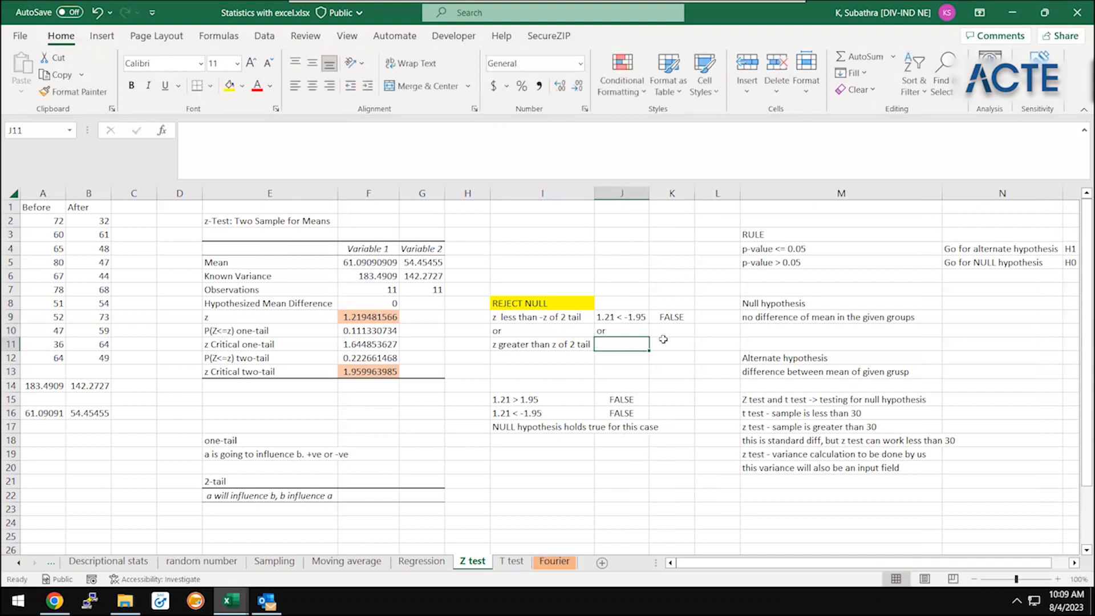
{"action": "type", "text": "1.21"}
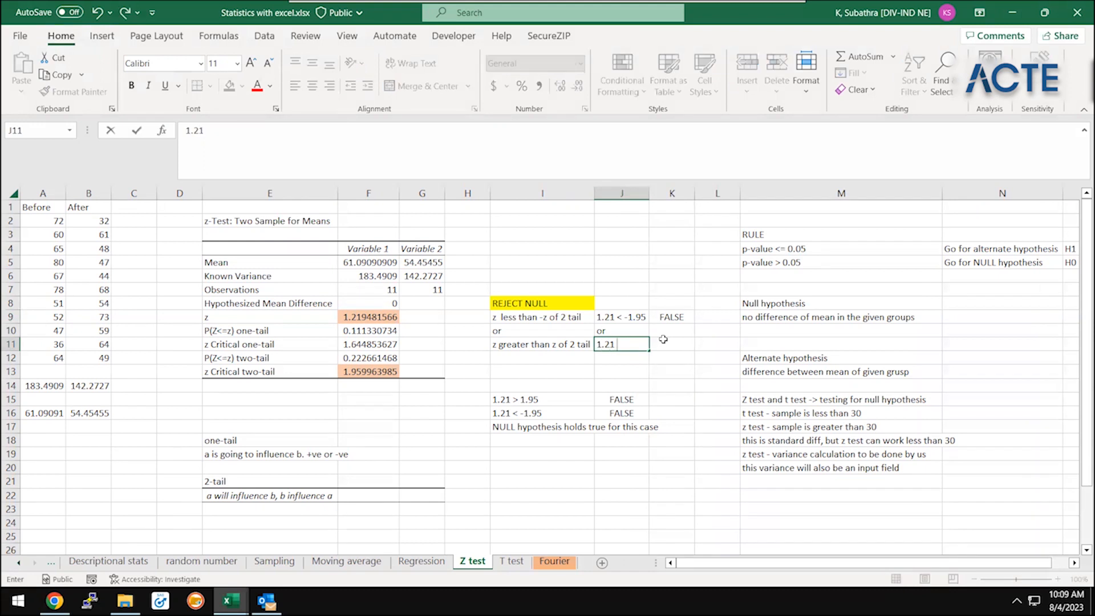
{"action": "type", "text": " > 1.95"}
{"action": "key", "text": "ctrl+Return"}
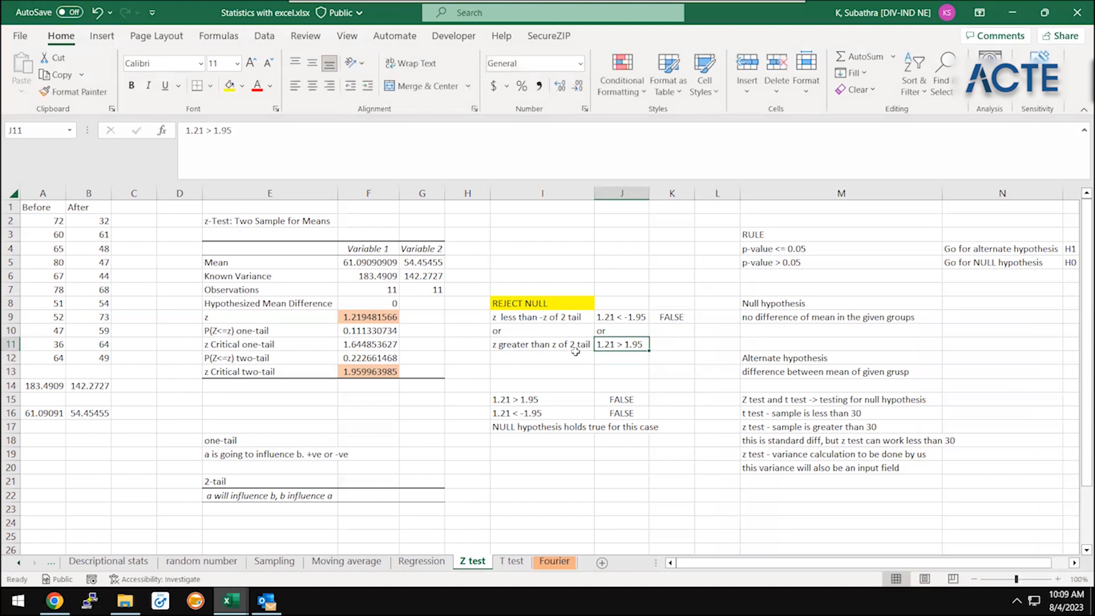
Enter FALSE in K11 as the result of the second comparison
{"action": "key", "text": "Right"}
{"action": "type", "text": "FALSE"}
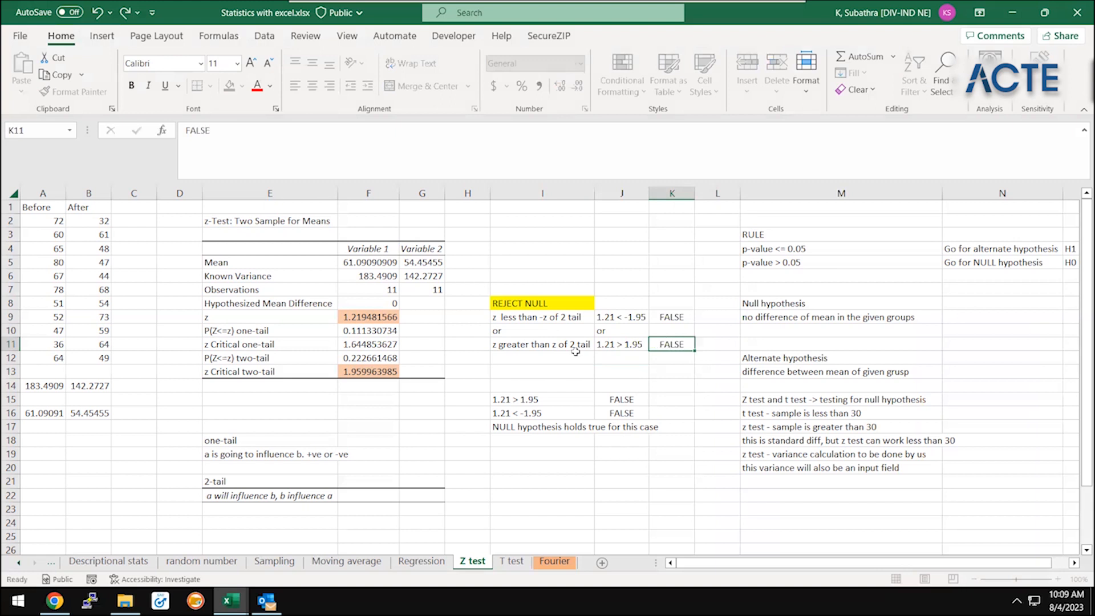
{"action": "key", "text": "Return"}
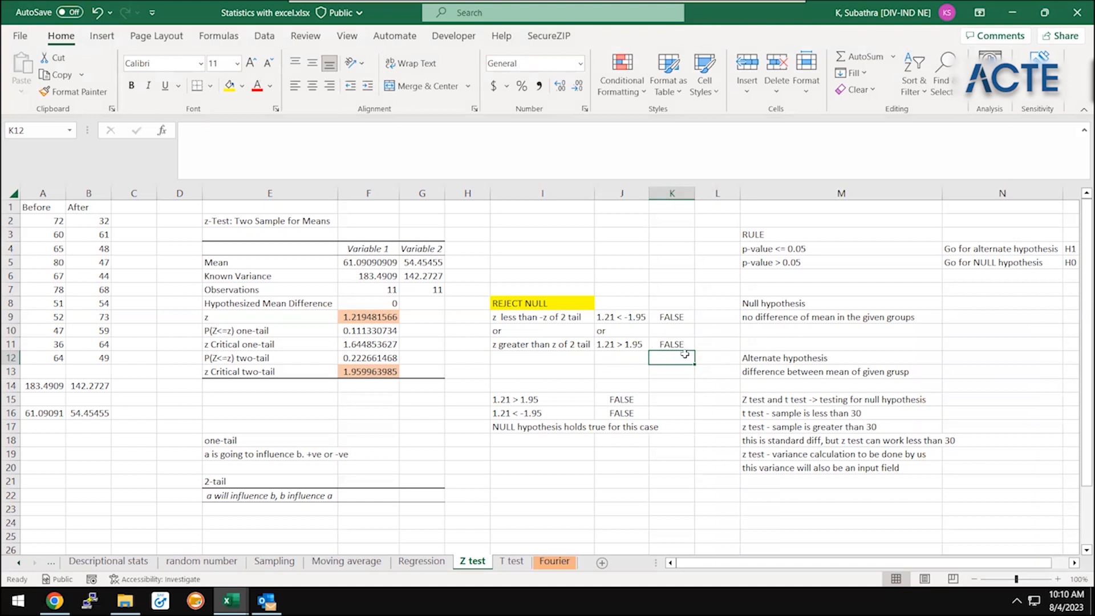
{"action": "left_click", "coordinate": [638, 390]}
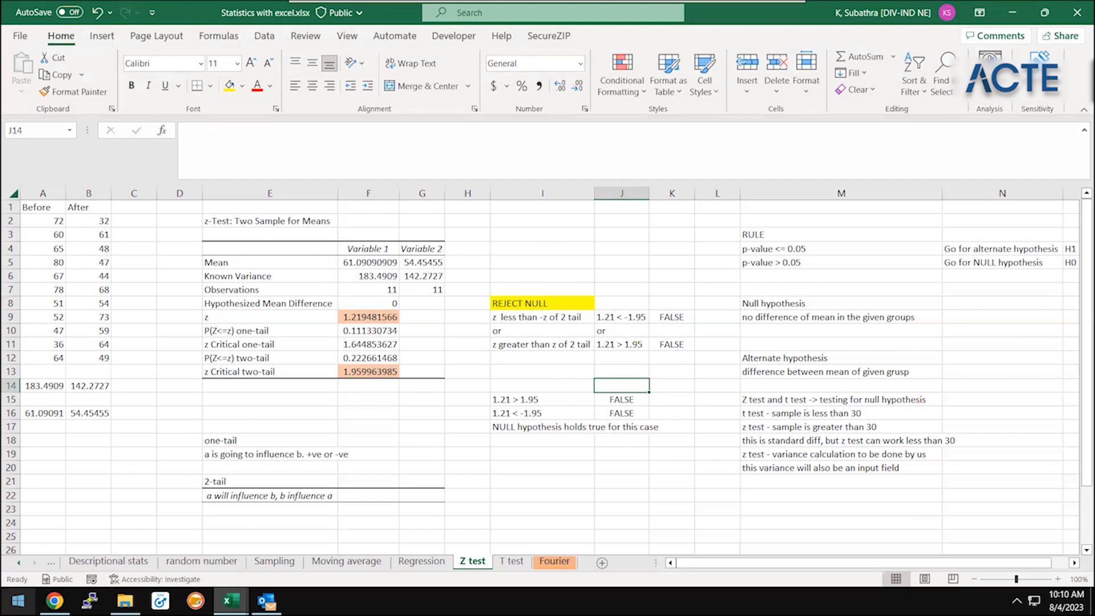
On the Functions sheet, mark the Z-test: 2-sample for means topic as Done in B21
{"action": "left_click", "coordinate": [19, 563]}
{"action": "left_click", "coordinate": [88, 561]}
{"action": "left_click", "coordinate": [263, 475]}
{"action": "key", "text": "Left"}
{"action": "type", "text": "Done"}
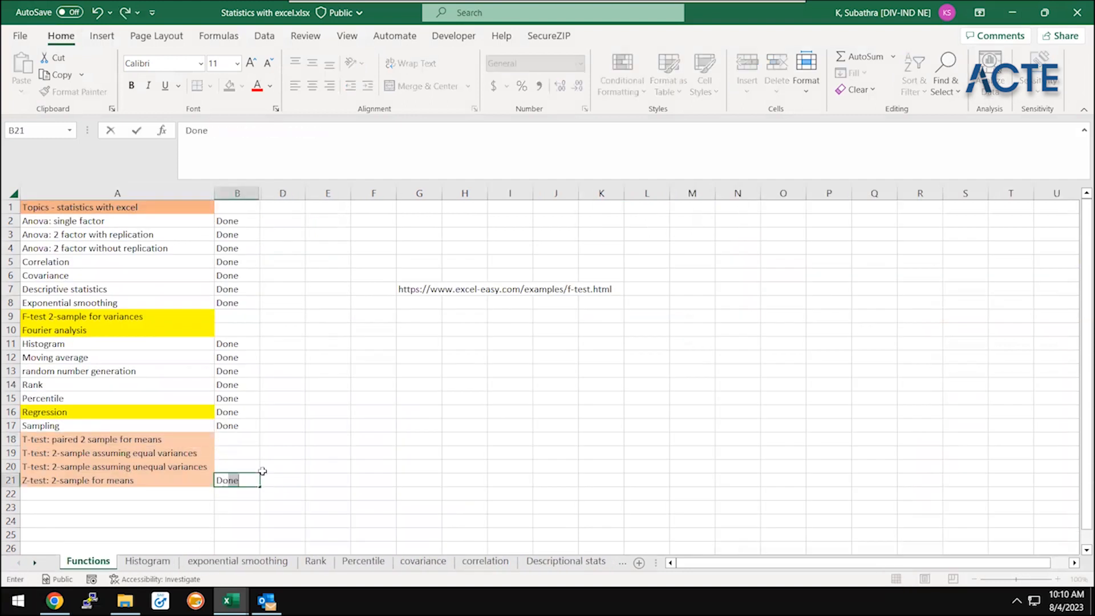
{"action": "key", "text": "Return"}
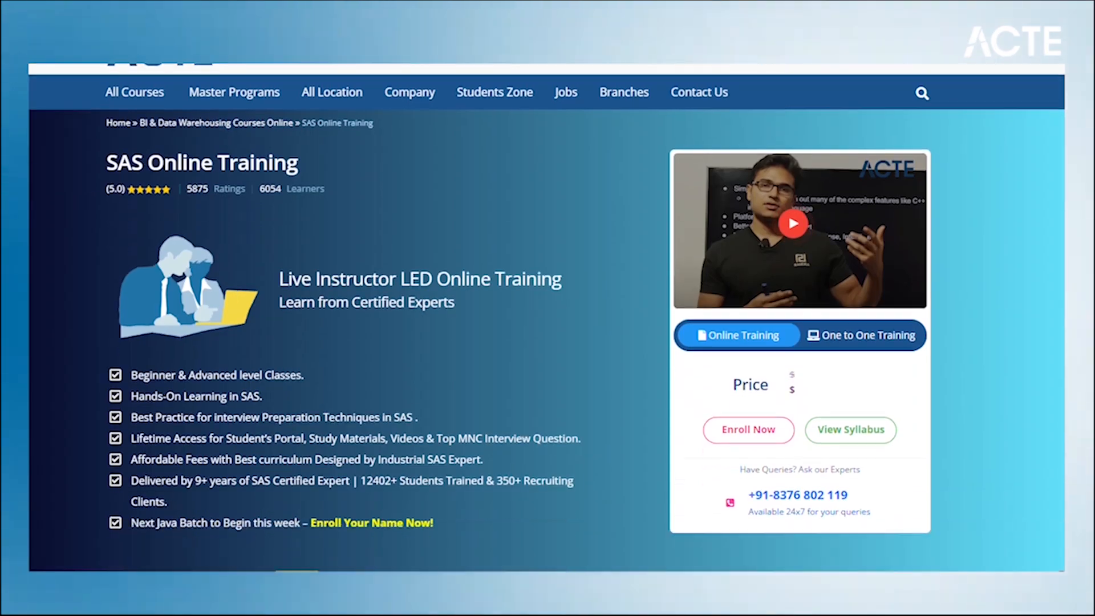